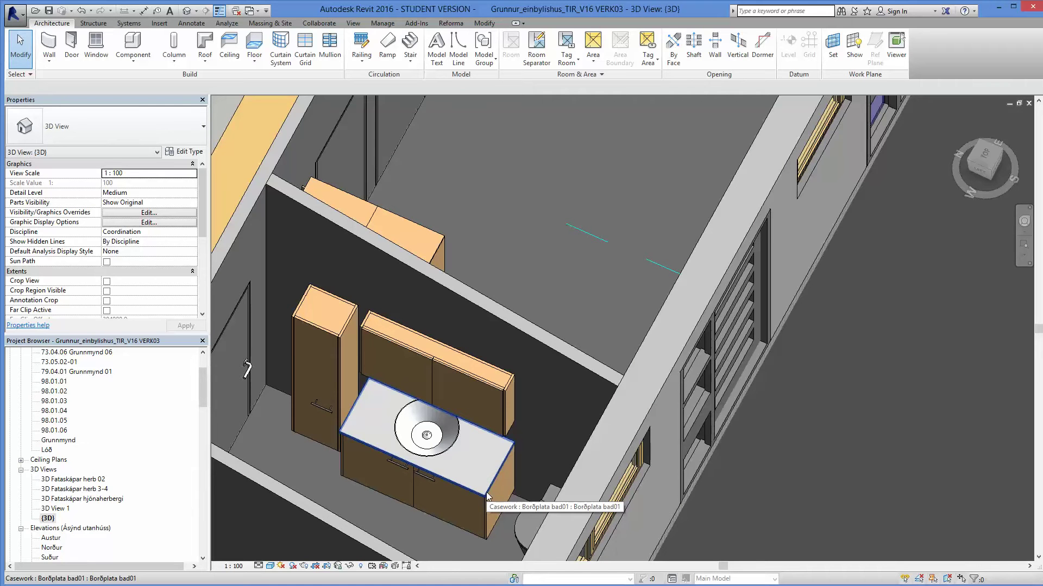
Step: Copy the bathroom countertop onto the low laundry cabinet, from the countertop's front corner to the tall cabinet's corner at the wall
left_click(487, 494)
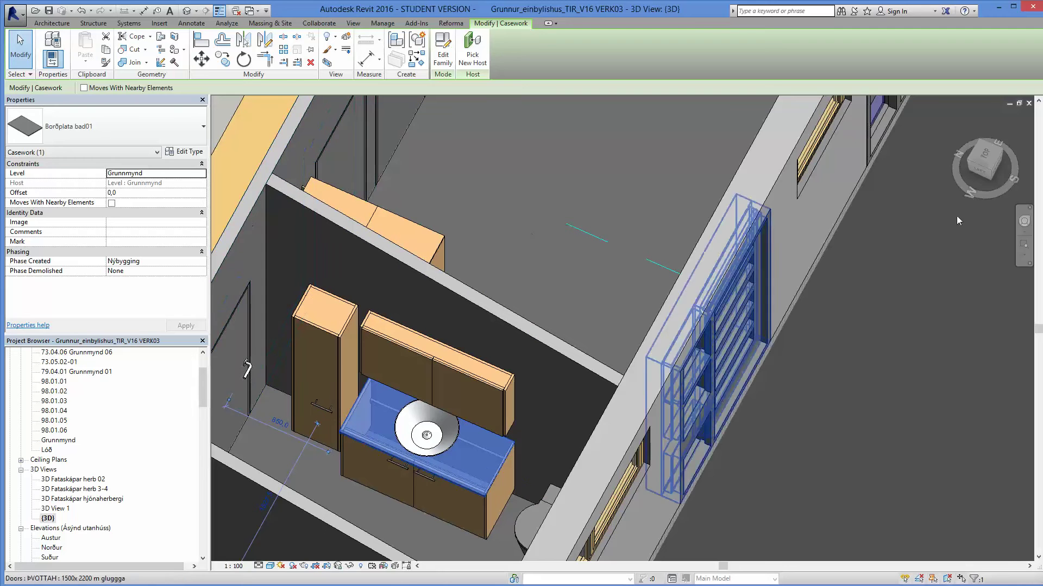
left_click(987, 157)
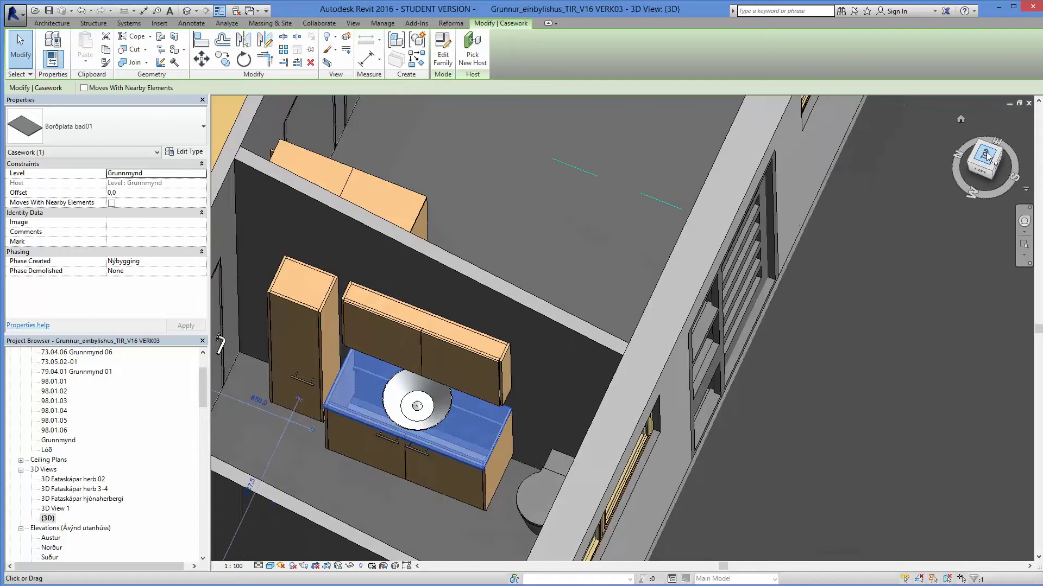
scroll(760, 275, "down", 5)
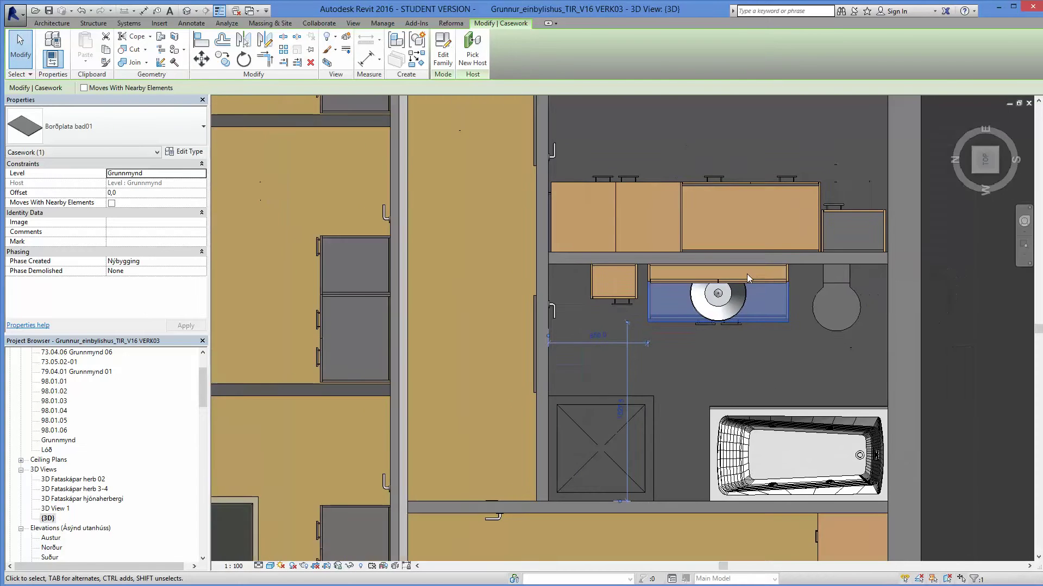
left_click(222, 59)
scroll(435, 369, "up", 3)
scroll(434, 375, "up", 4)
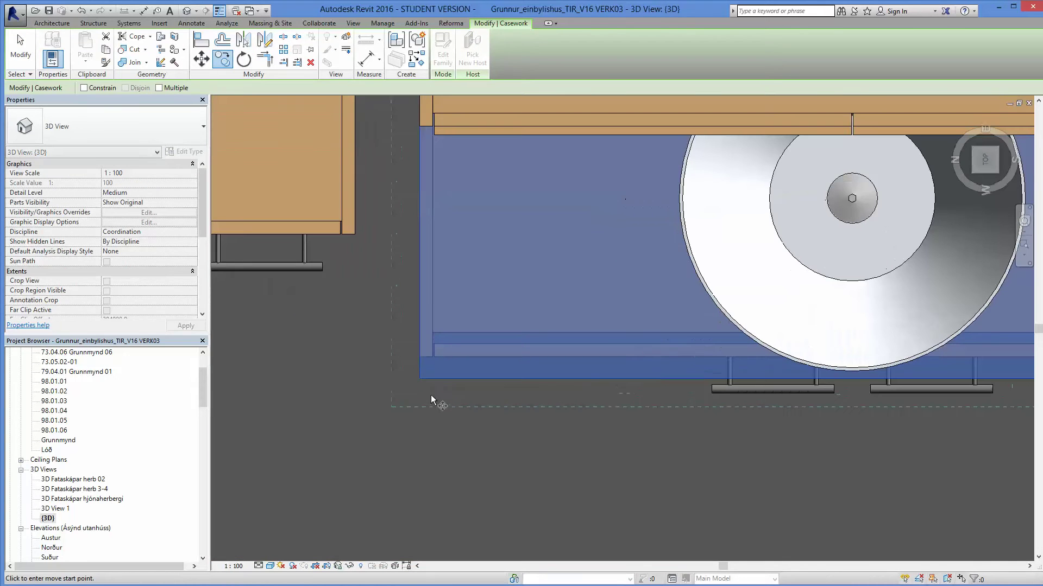
left_click(434, 379)
scroll(435, 379, "down", 4)
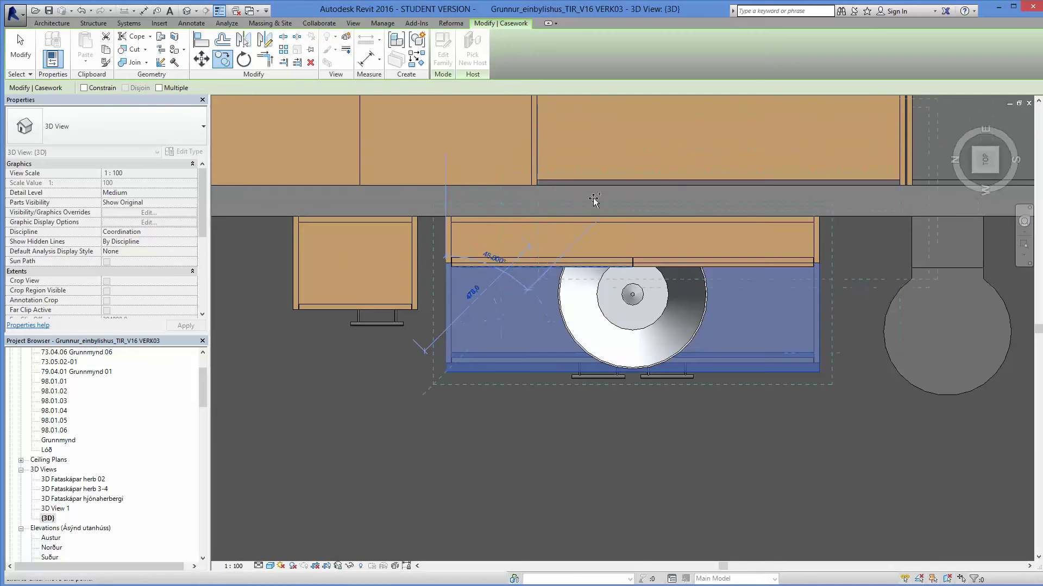
scroll(467, 272, "up", 6)
left_click(504, 224)
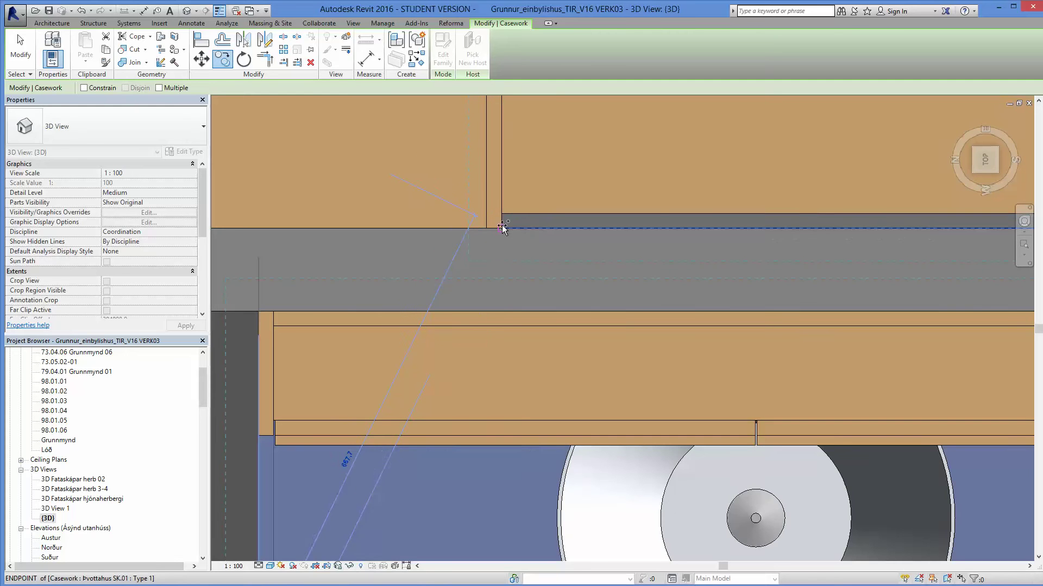
scroll(653, 207, "down", 5)
key("Escape")
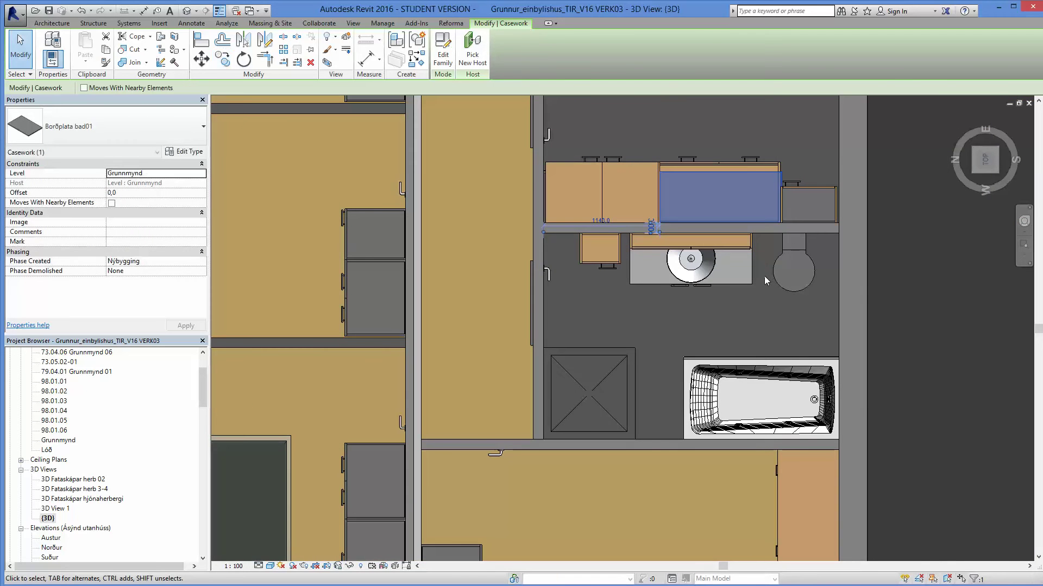
Step: Check the copied countertop's fit over the laundry drawer cabinet, and open its family for editing
middle_click_drag(764, 276, 663, 271, "shift")
middle_click_drag(545, 238, 442, 305)
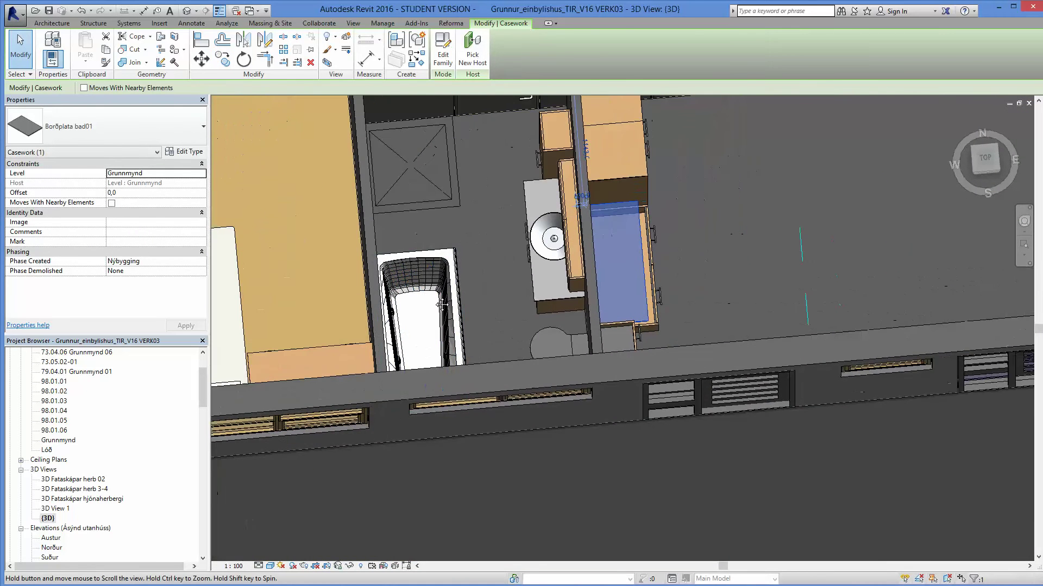
middle_click_drag(684, 318, 553, 387, "shift")
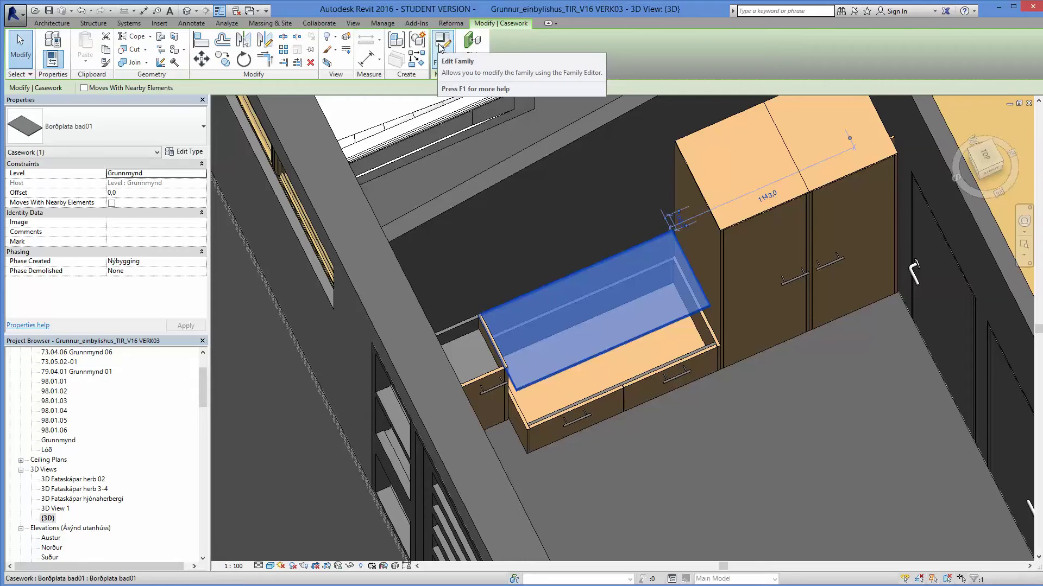
middle_click_drag(564, 402, 637, 387, "shift")
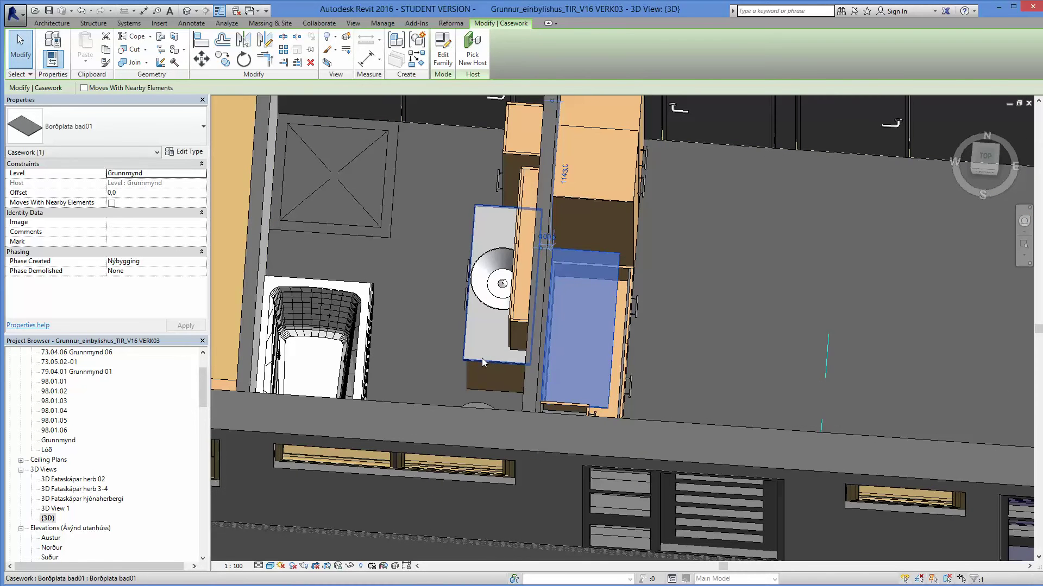
middle_click_drag(481, 358, 429, 69, "shift")
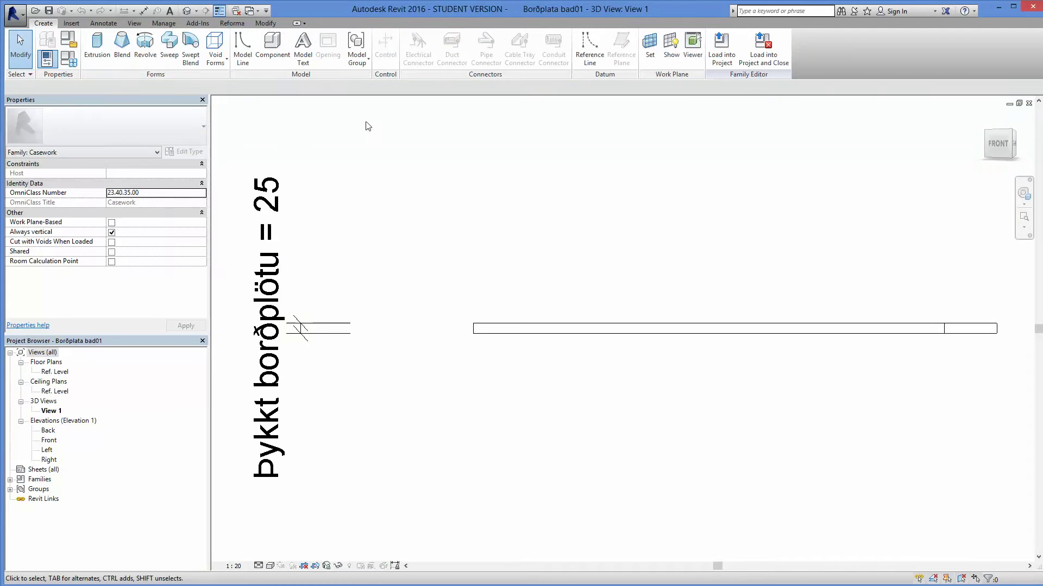
Step: Save the family under the name "Borðplata þvottahús typ 01" in the þvottahus folder
left_click(15, 14)
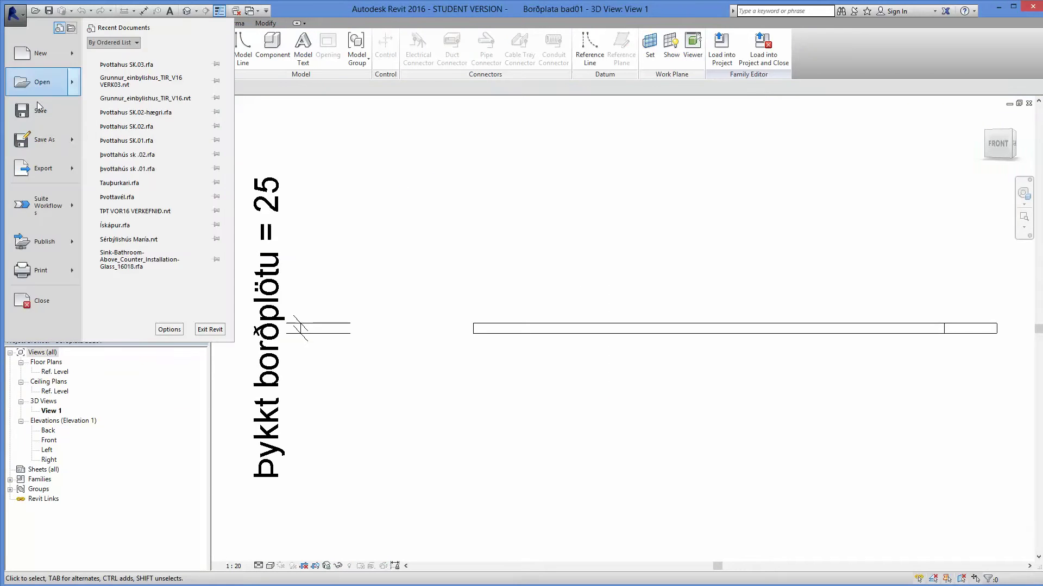
mouse_move(44, 140)
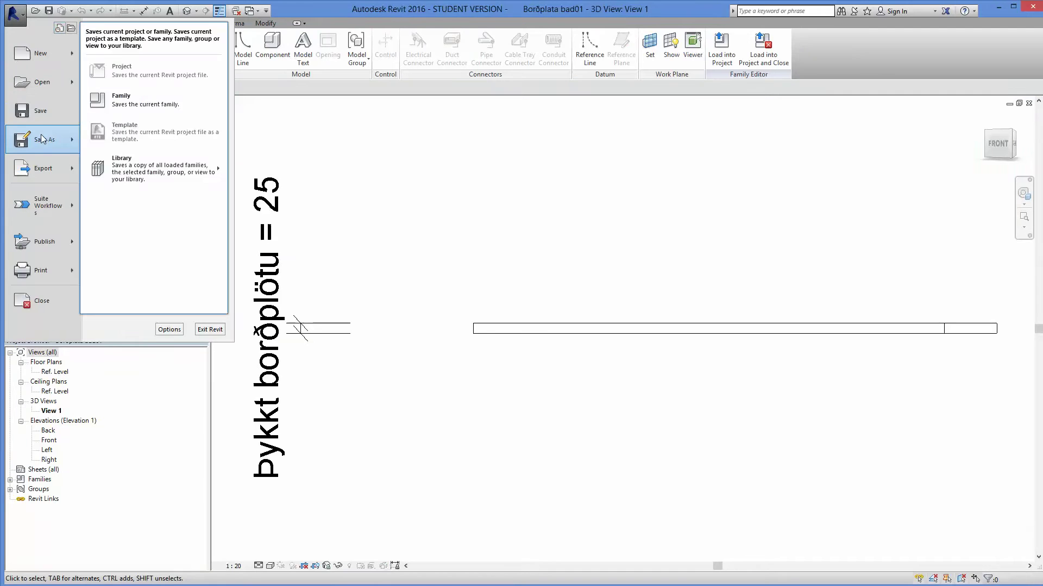
left_click(99, 110)
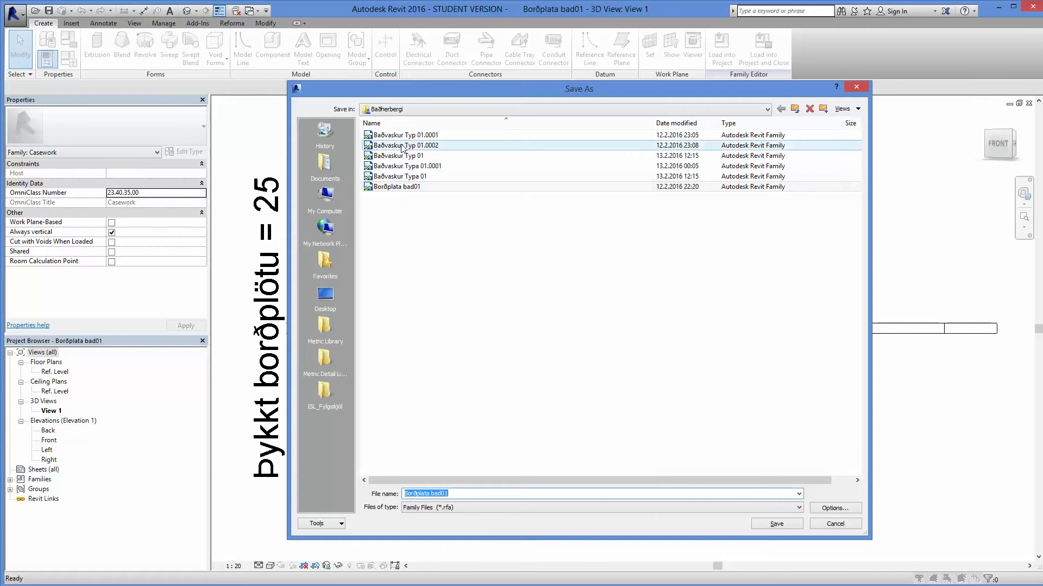
left_click(418, 109)
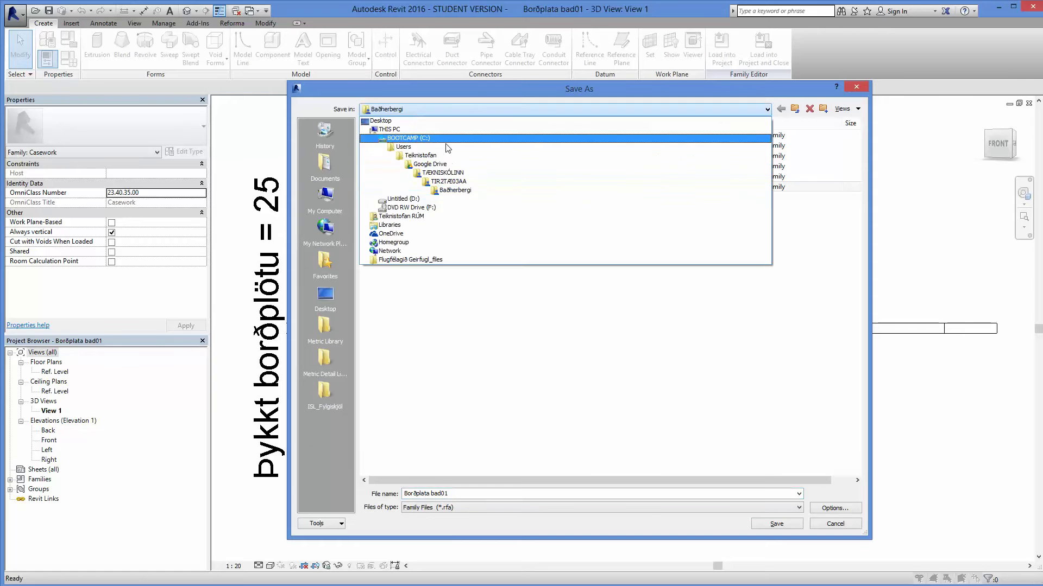
left_click(455, 182)
double_click(388, 156)
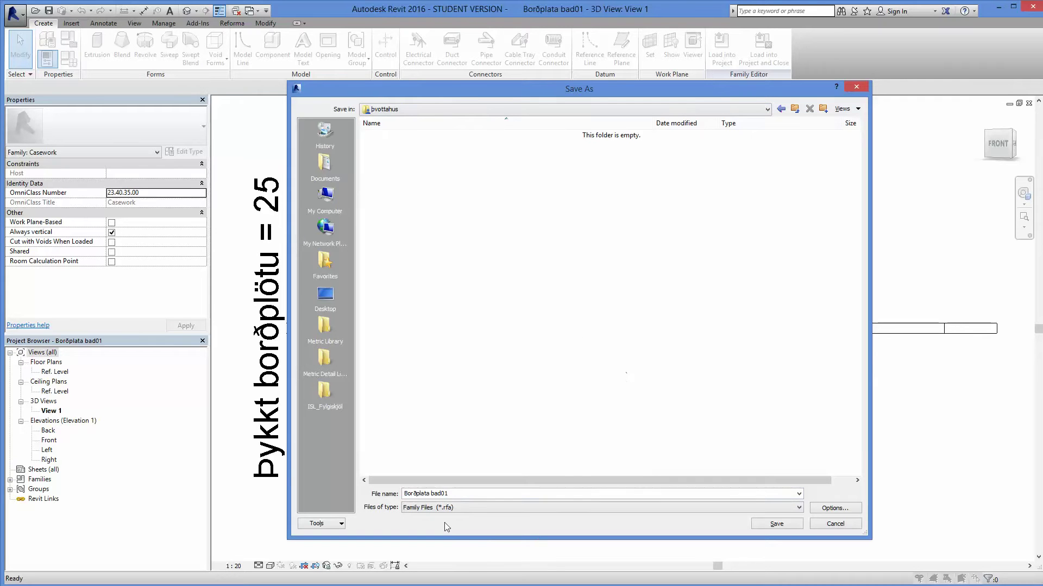
left_click(468, 493)
left_click_drag(450, 493, 442, 493)
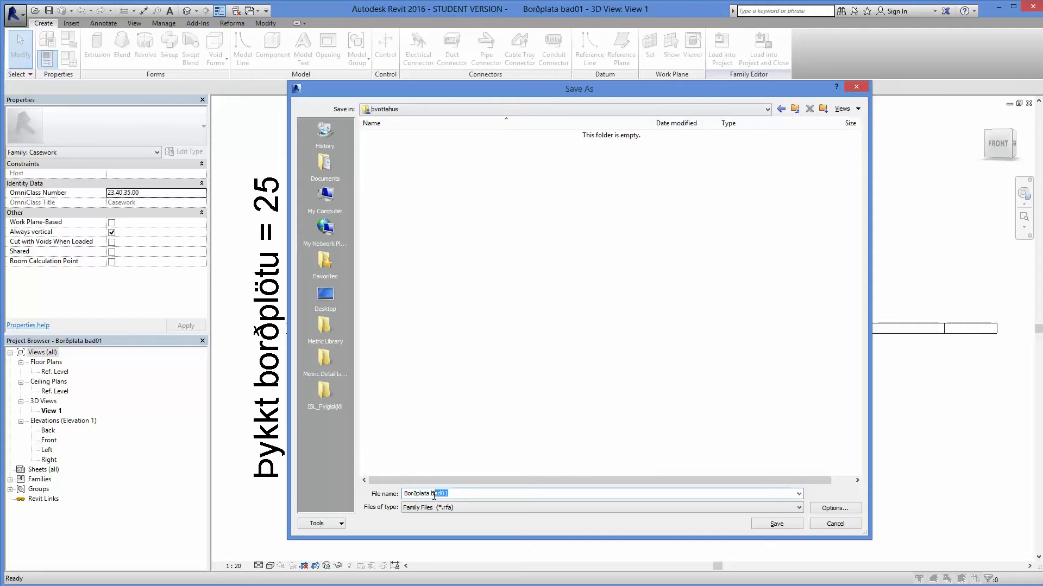
type("þvottahús typ")
left_click(787, 526)
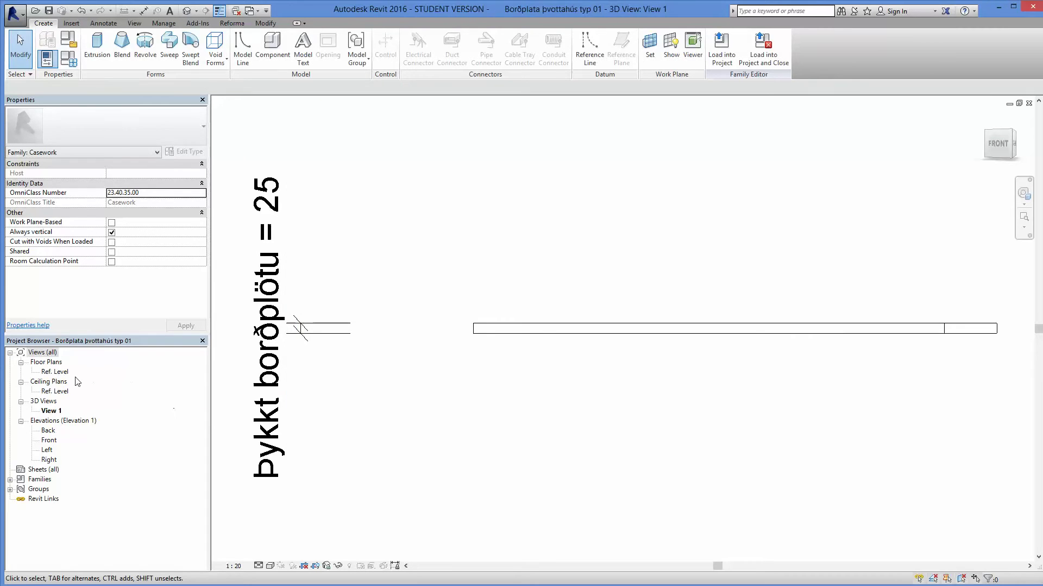
Step: Open the Ref. Level floor plan, and examine the laundry cabinet's length, end panel and depth dimensions on drawing 73.04.11
double_click(57, 372)
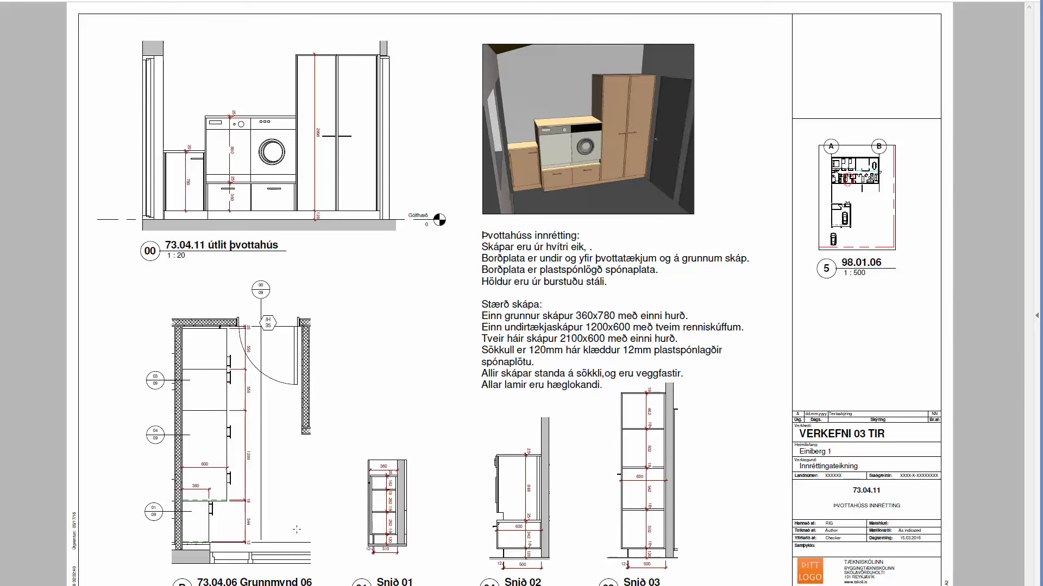
scroll(302, 469, "up", 4, "ctrl")
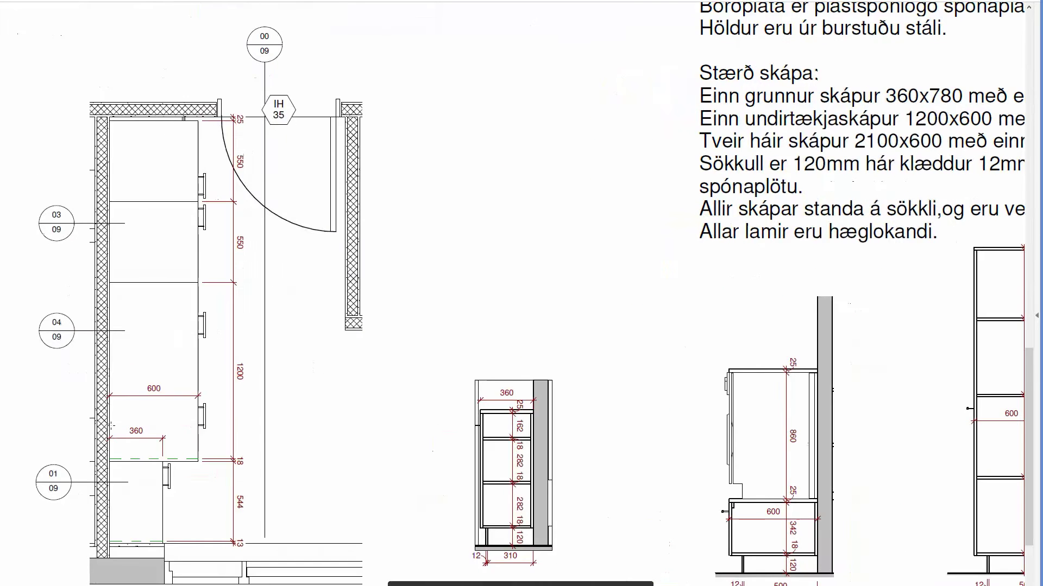
scroll(111, 429, "up", 1, "ctrl")
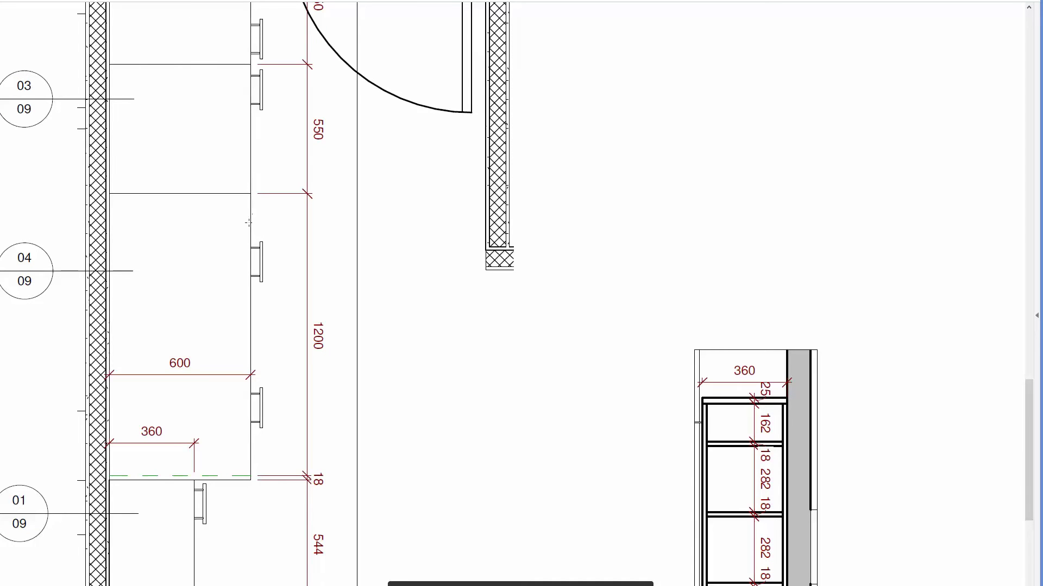
left_click(319, 346)
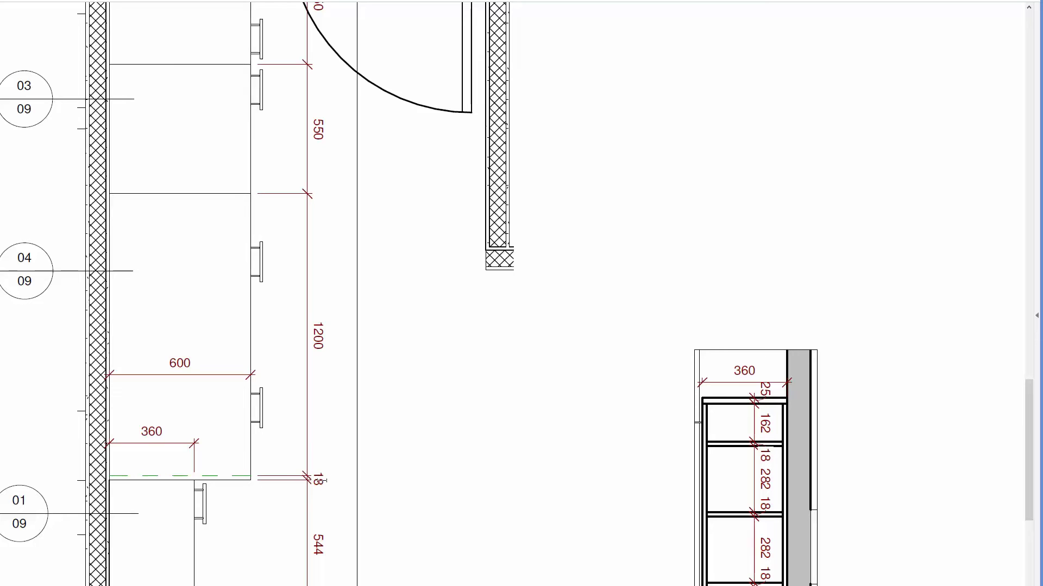
left_click(318, 480)
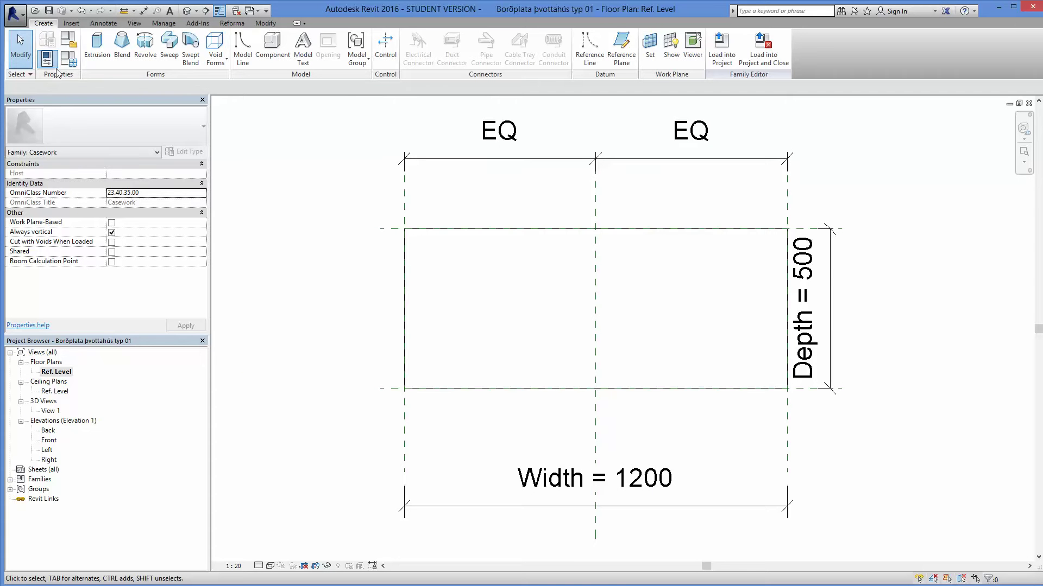
Step: Set the countertop family's Width to 1218 and Depth to 600
left_click(75, 63)
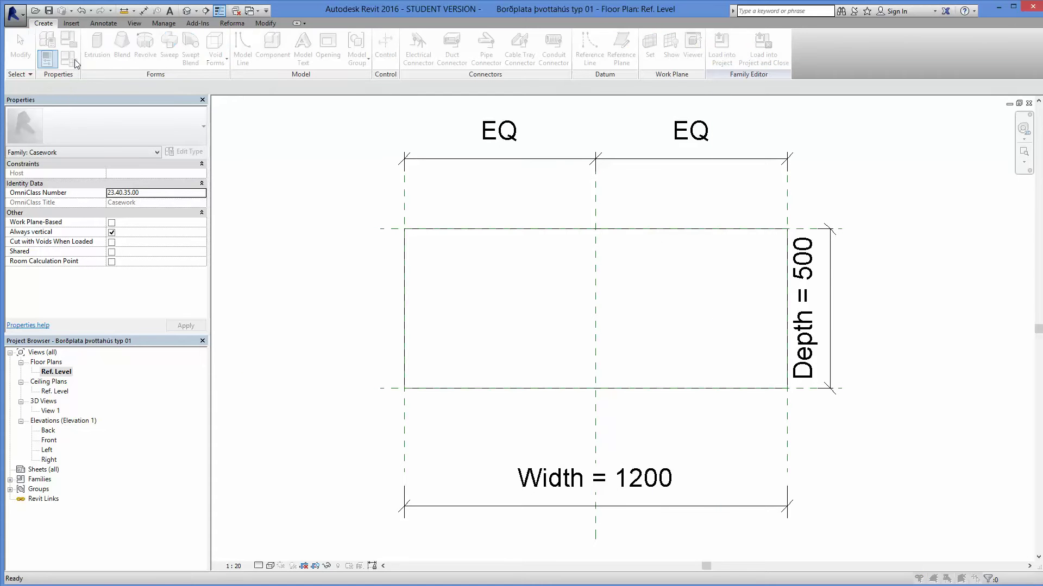
left_click(825, 210)
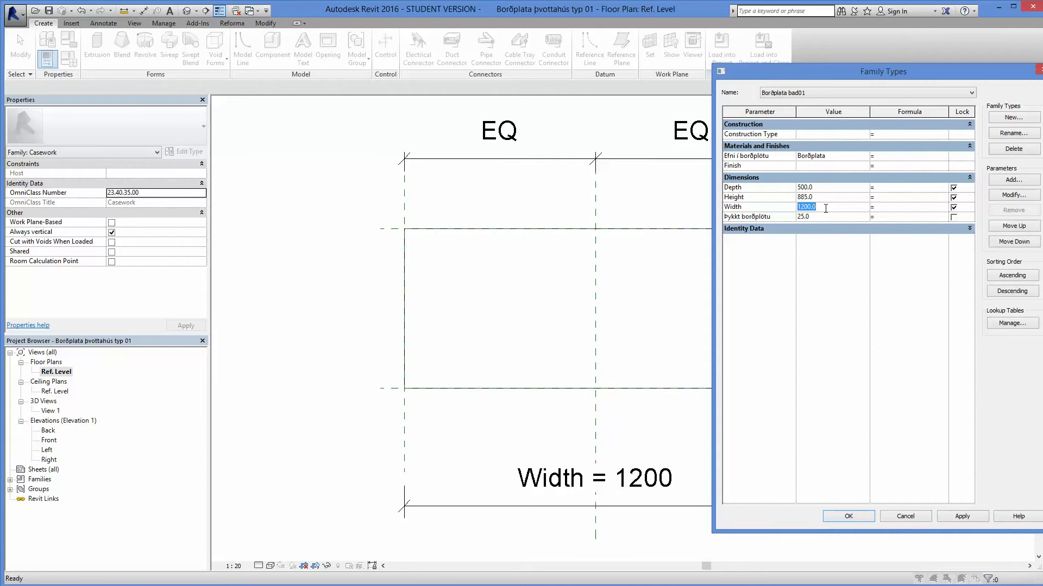
type("12")
left_click(828, 188)
type("6")
left_click(840, 517)
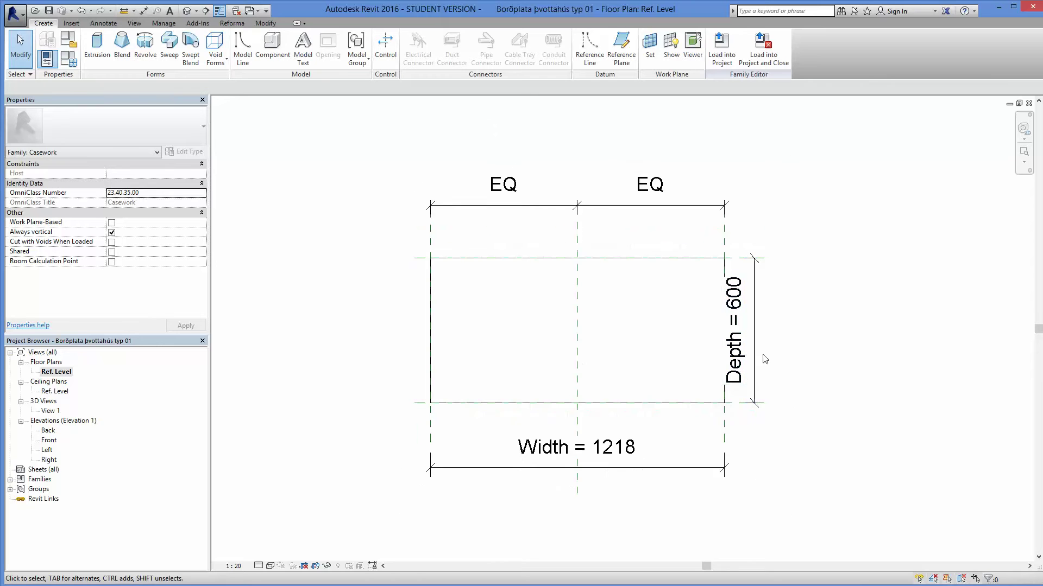
Step: Load the countertop family into the project Grunnur_einbylishus_TIR_V16 VERK03.rvt
scroll(784, 361, "up", 2)
left_click(721, 48)
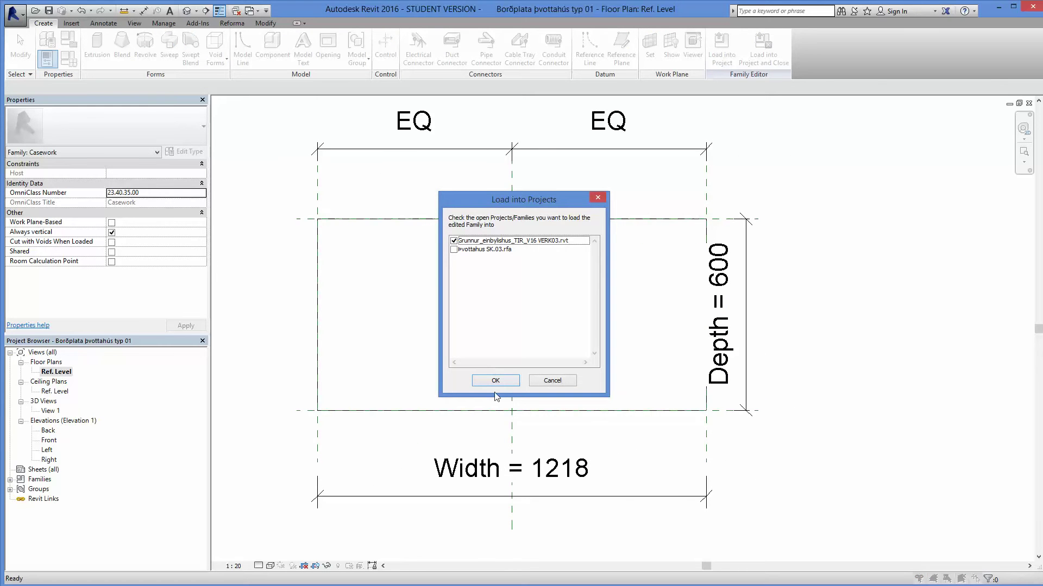
left_click(486, 379)
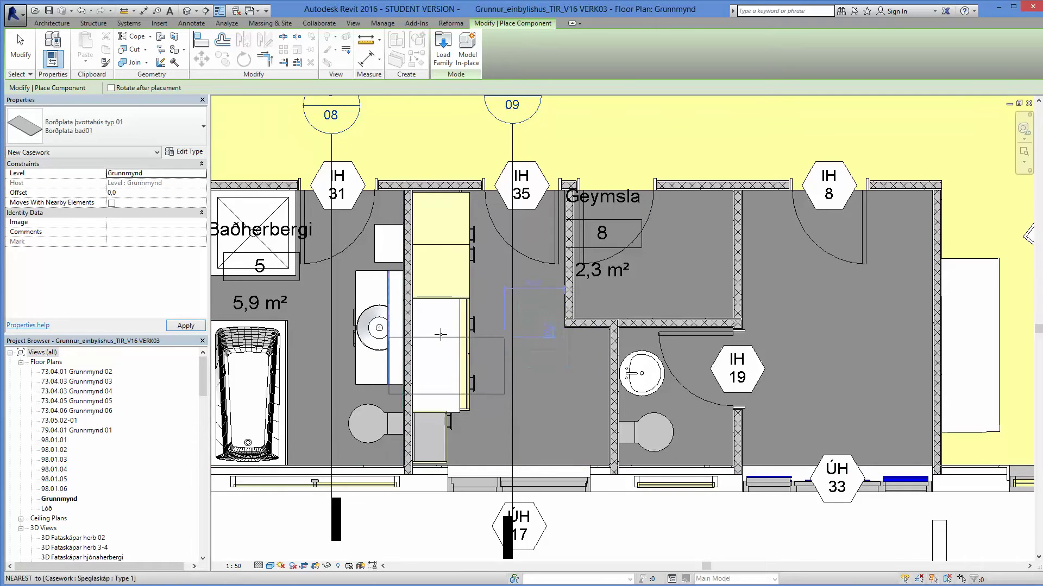
Step: Place one laundry countertop crosswise over the low laundry cabinet in the Grunnmynd plan, save the project and end placement
scroll(441, 335, "up", 2)
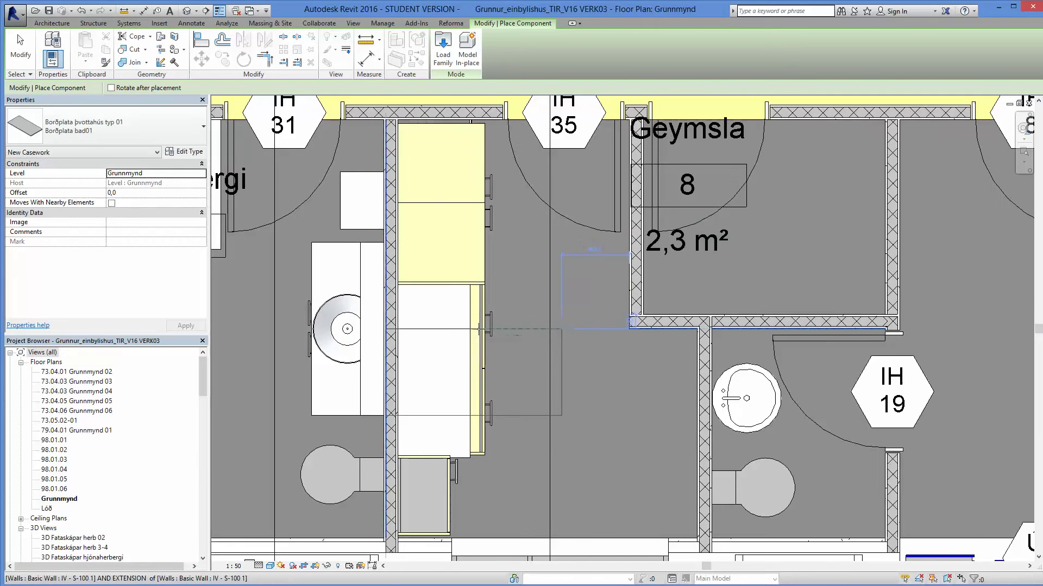
left_click(490, 329)
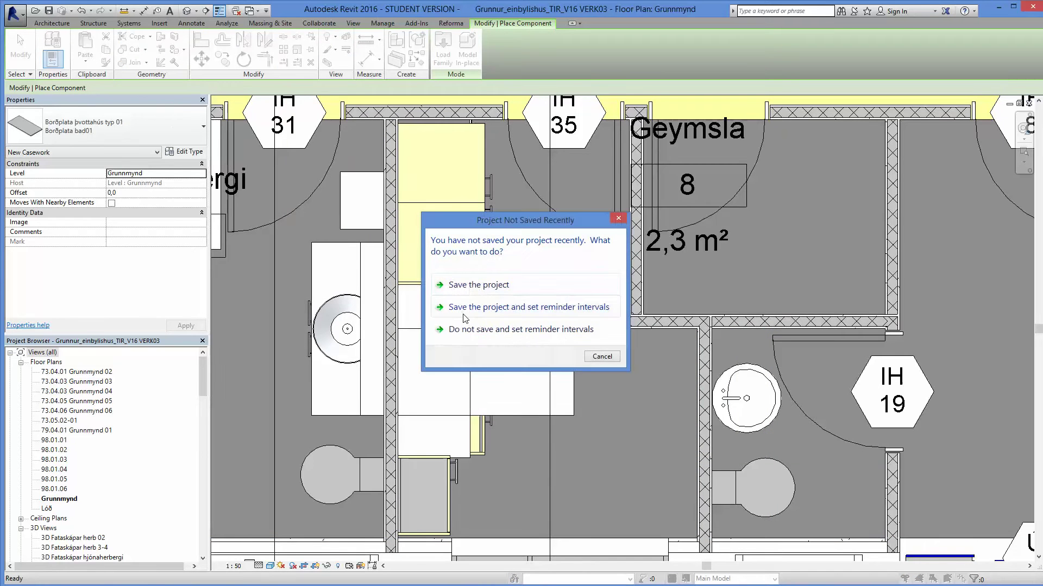
left_click(521, 292)
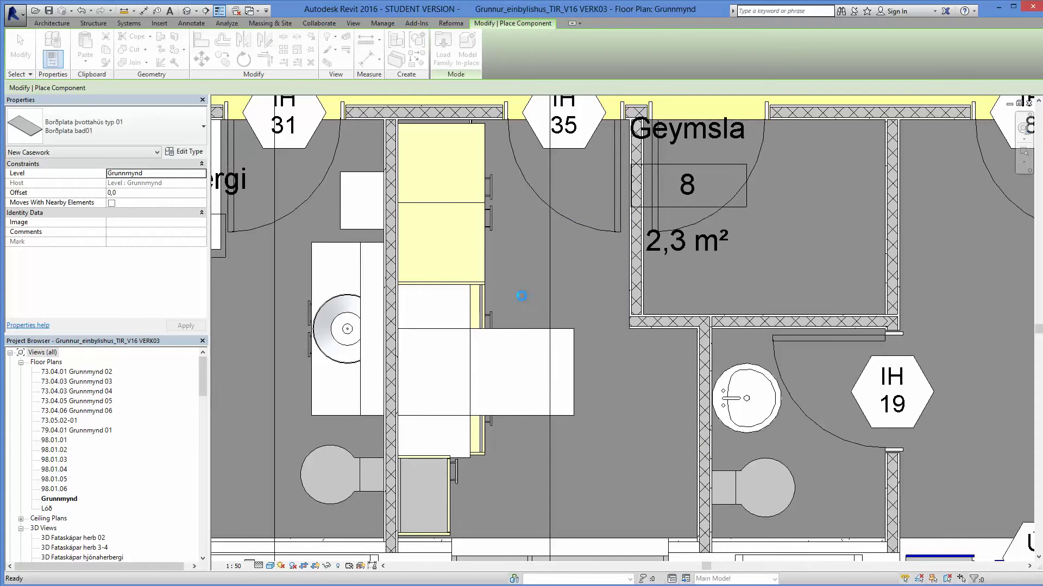
left_click(29, 52)
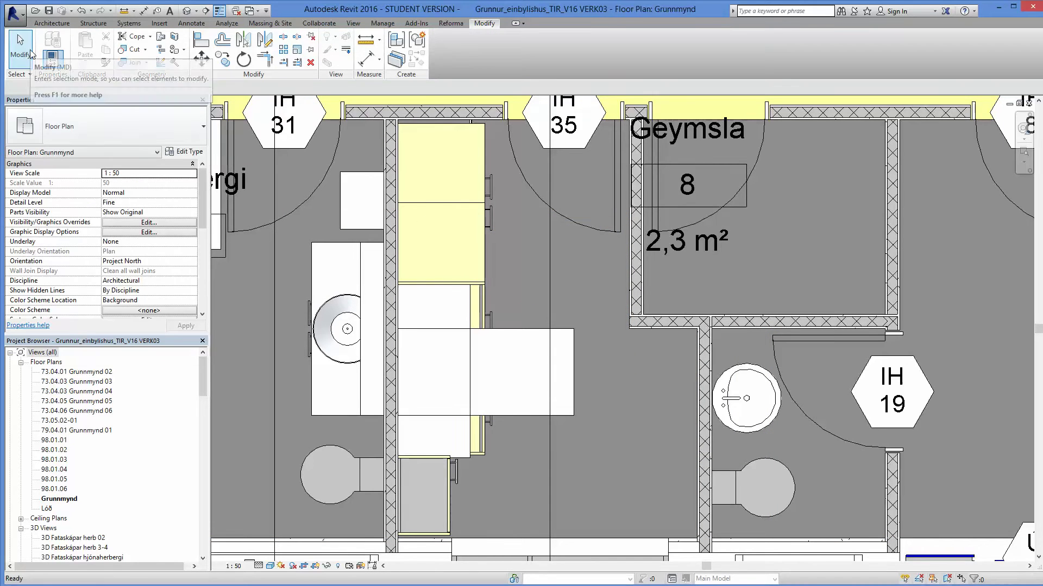
Step: Delete the copied bathroom countertop from the laundry cabinet and select the new laundry countertop
left_click(473, 321)
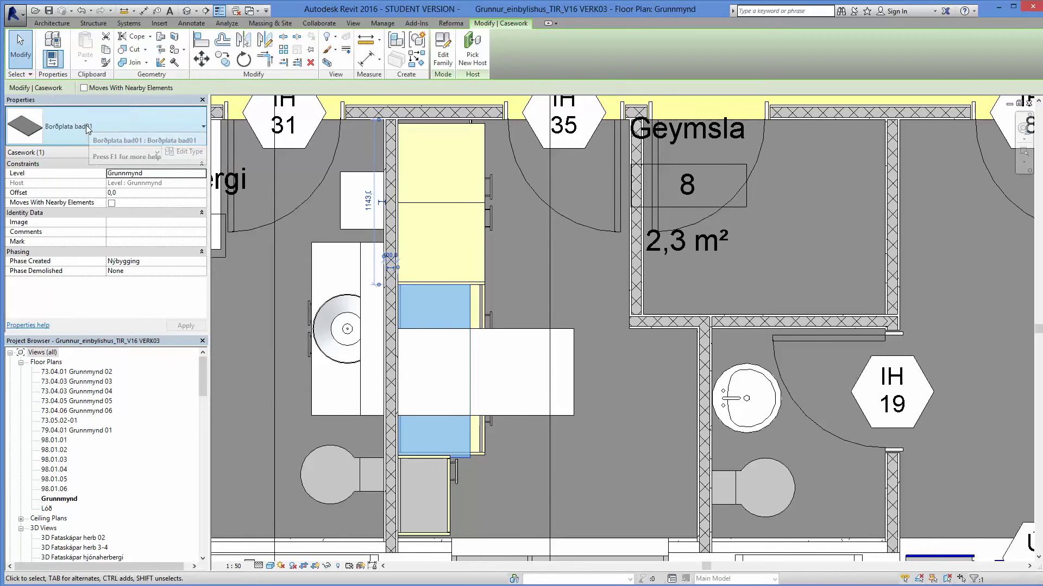
key("Escape")
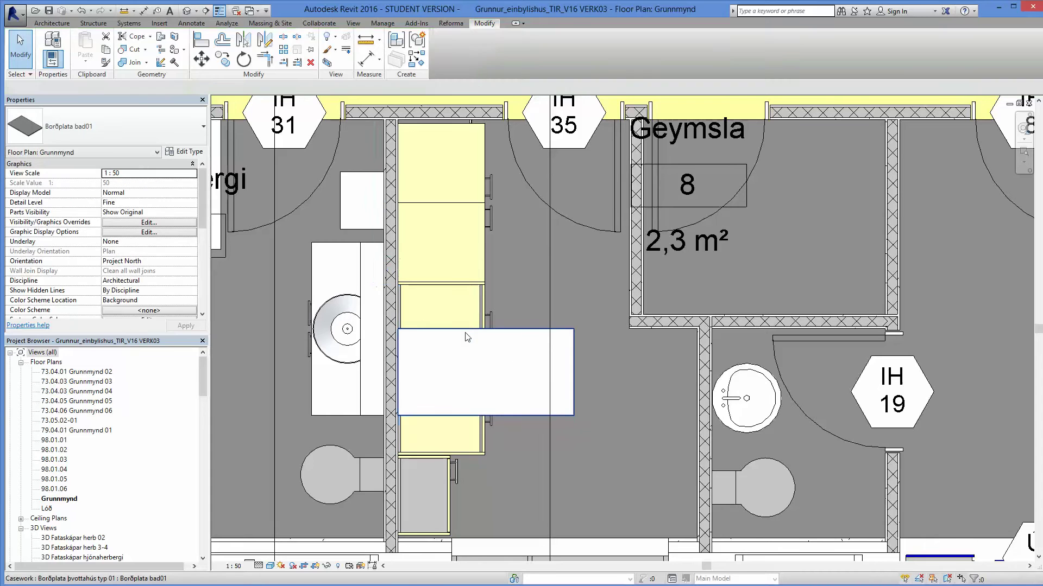
left_click(466, 334)
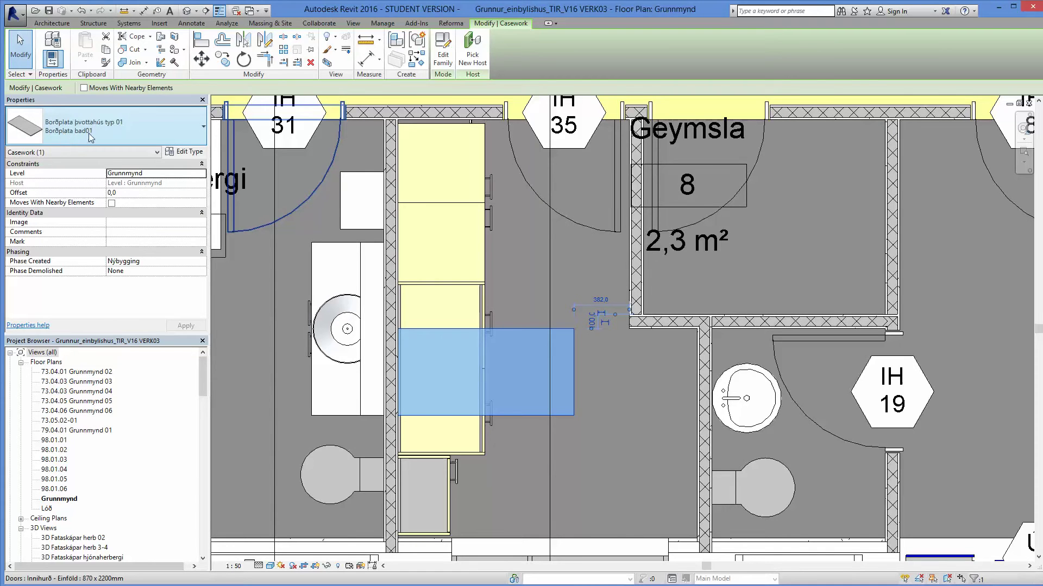
Step: Rename the laundry countertop's type from Borðplata bad01 to 1218x600
left_click(184, 151)
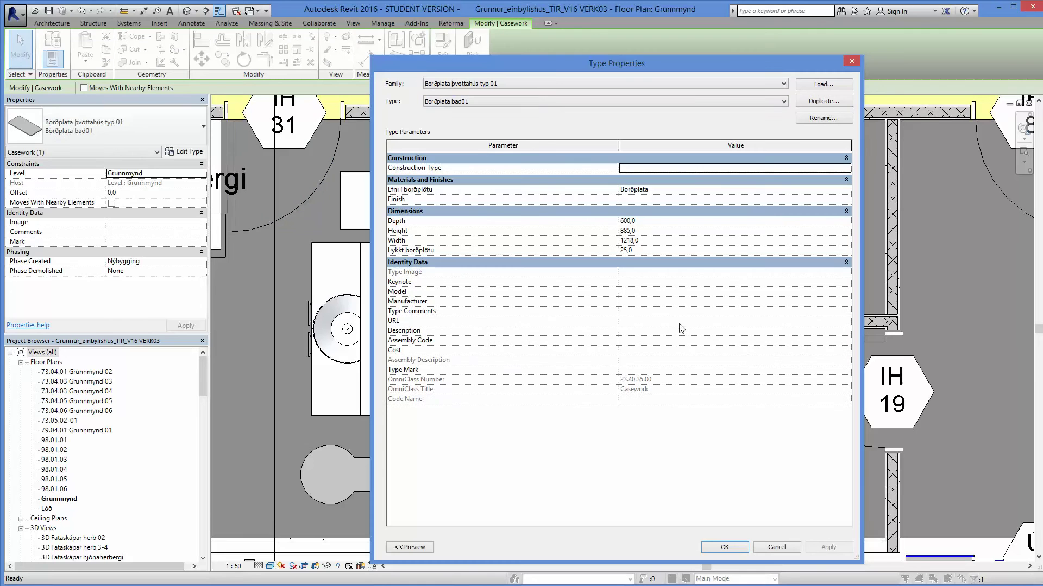
left_click(531, 102)
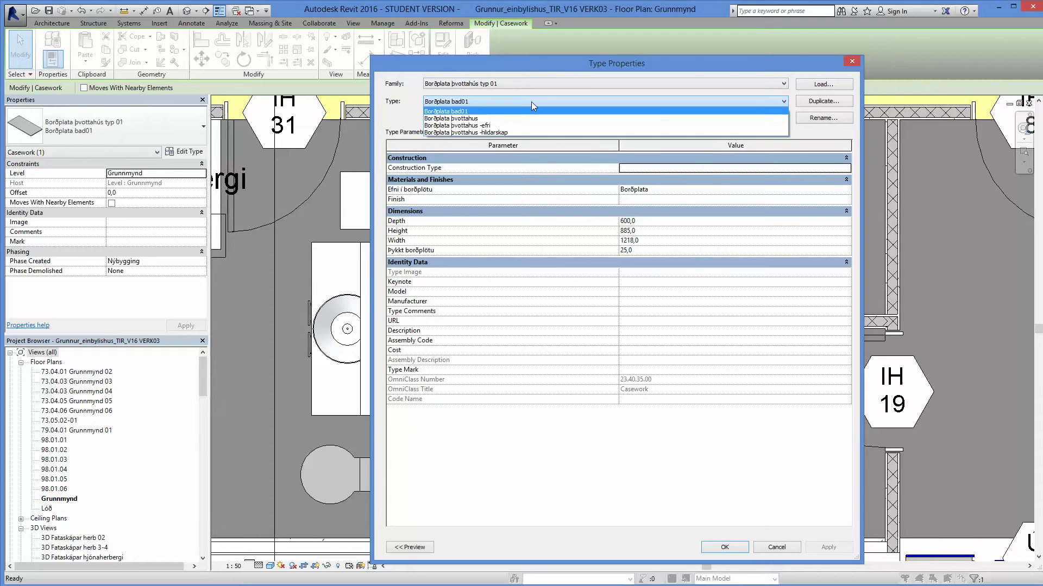
left_click(531, 102)
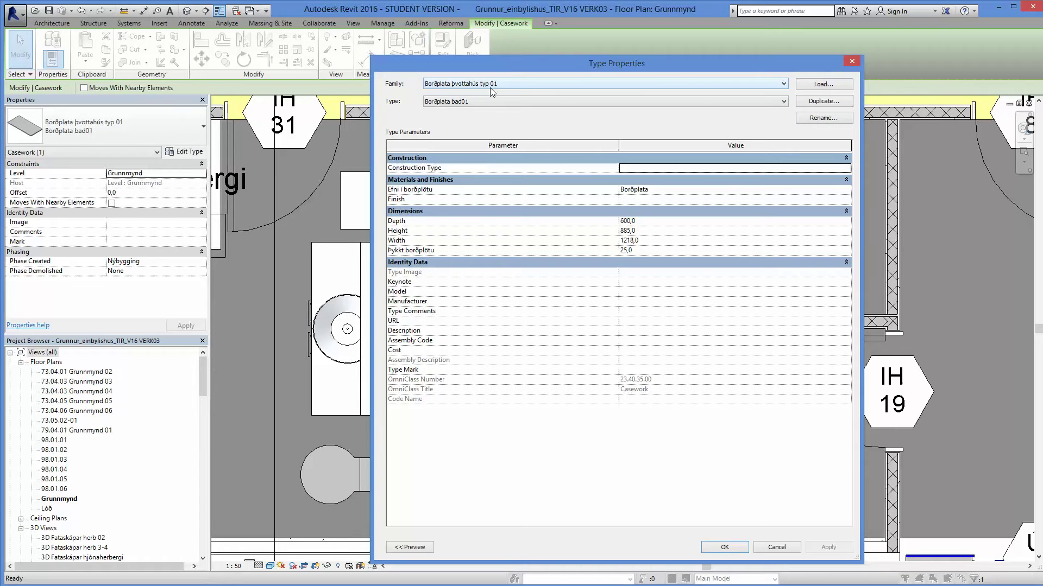
left_click(830, 119)
type("1218x600")
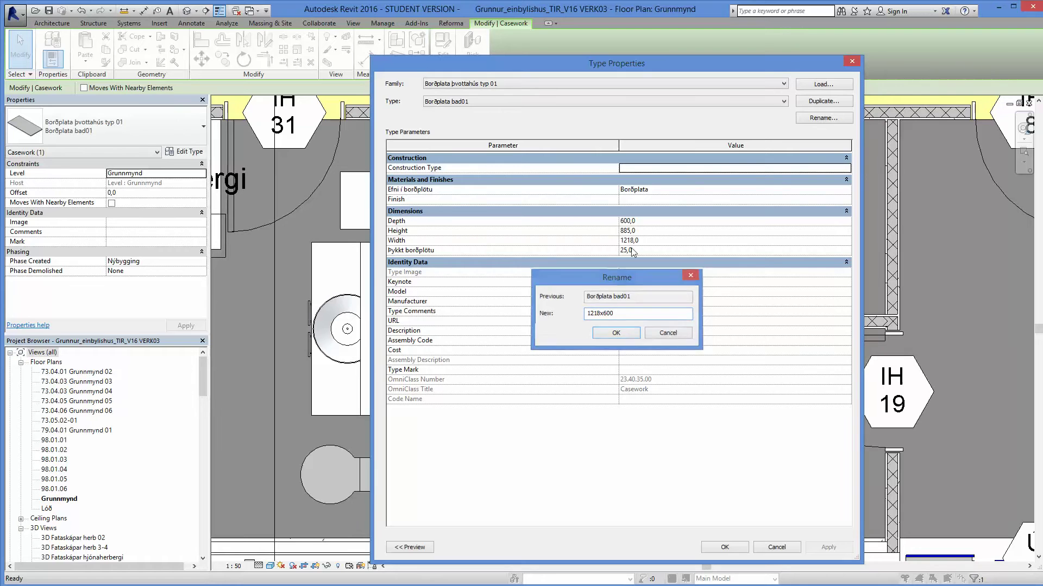
key("Return")
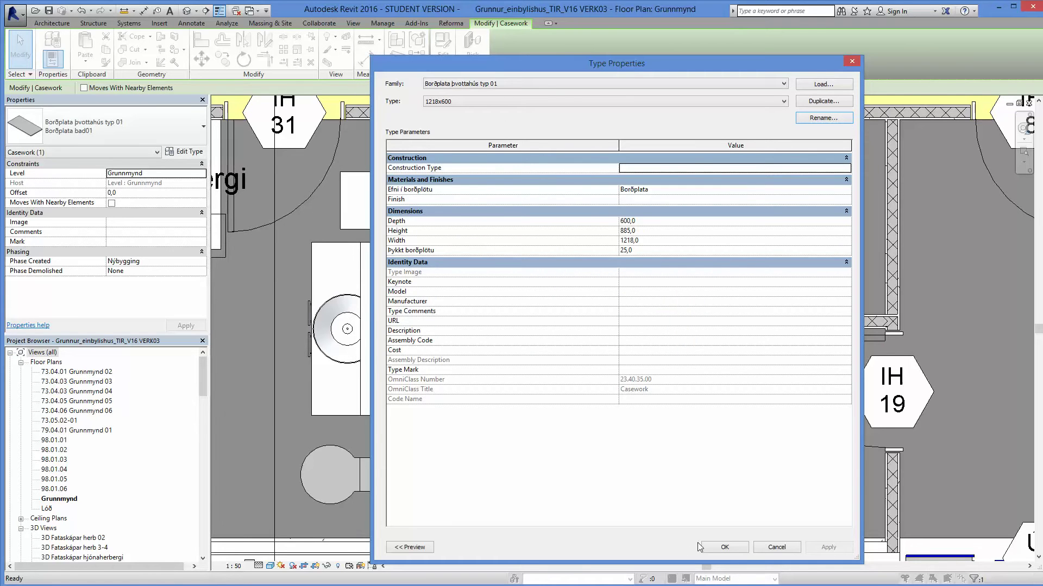
left_click(737, 548)
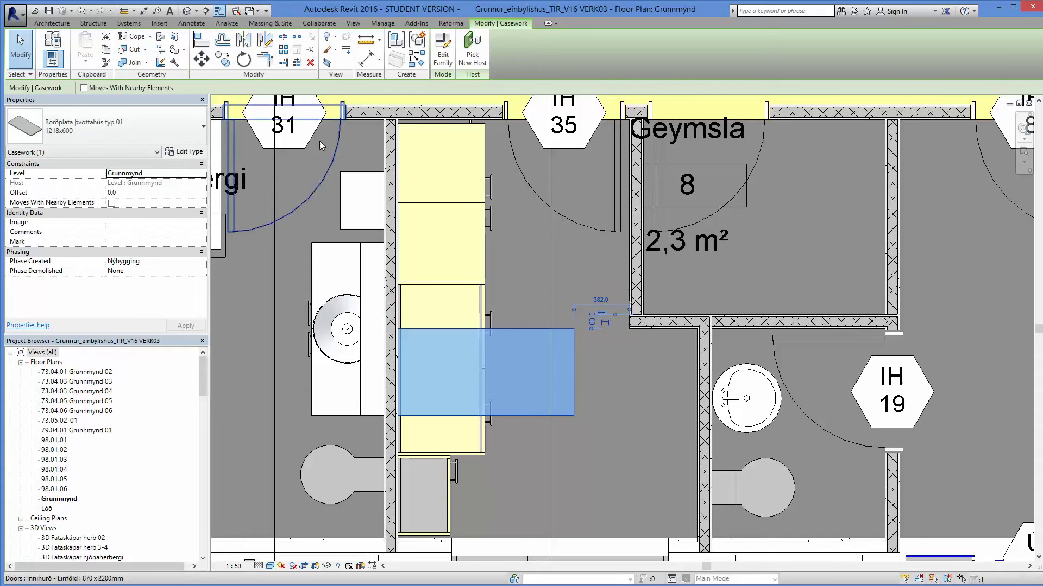
Step: Rotate the laundry countertop 90° about its upper wall-side corner so it runs lengthwise along the wall
left_click(244, 59)
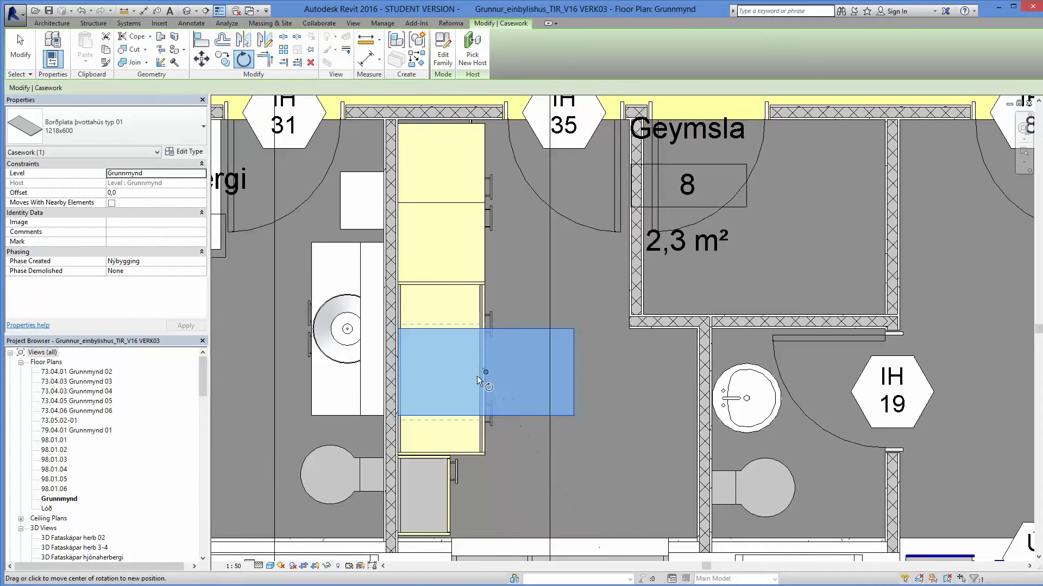
scroll(485, 375, "up", 3)
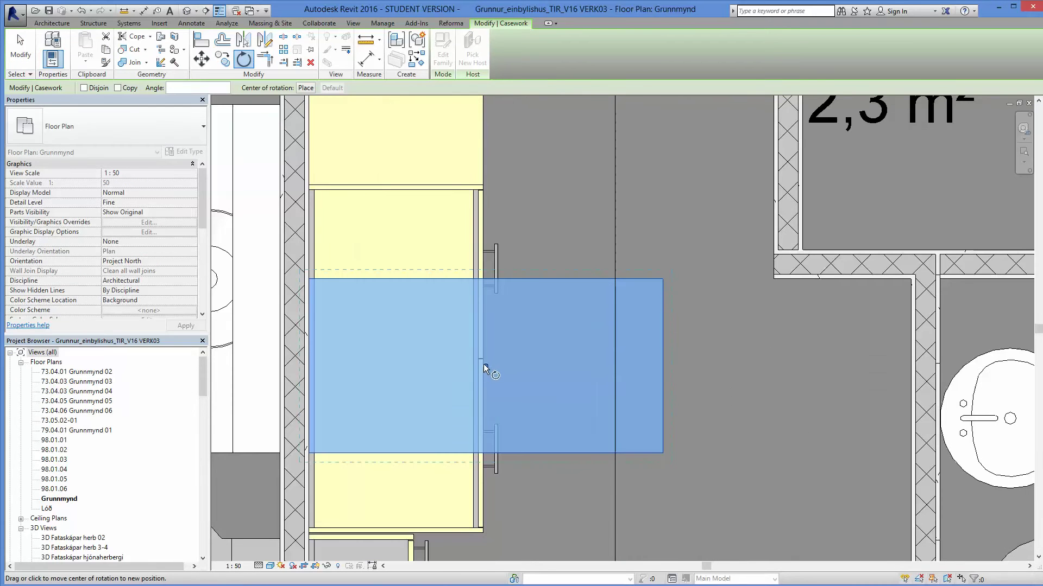
left_click(246, 60)
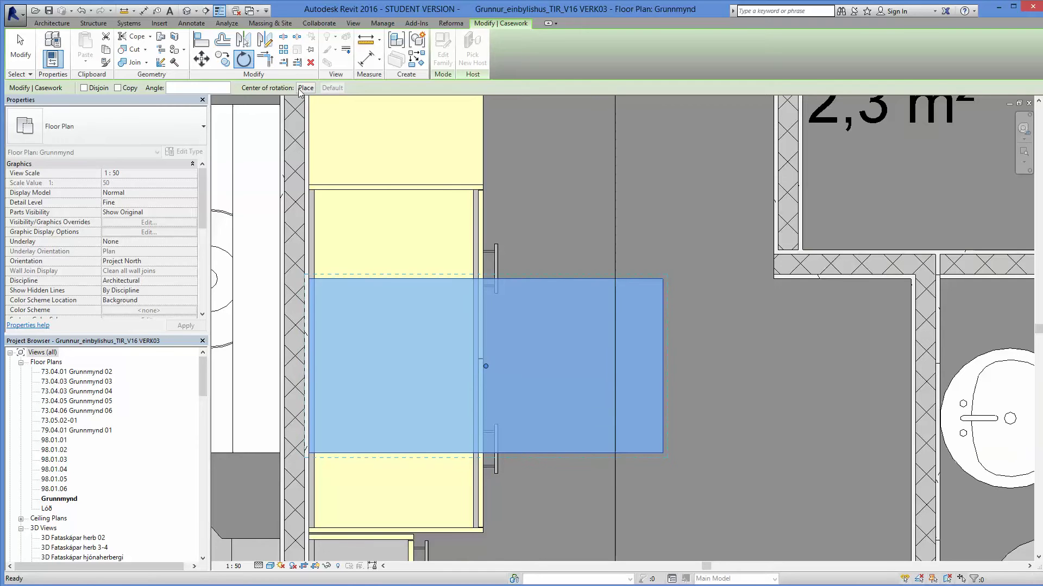
key("ctrl")
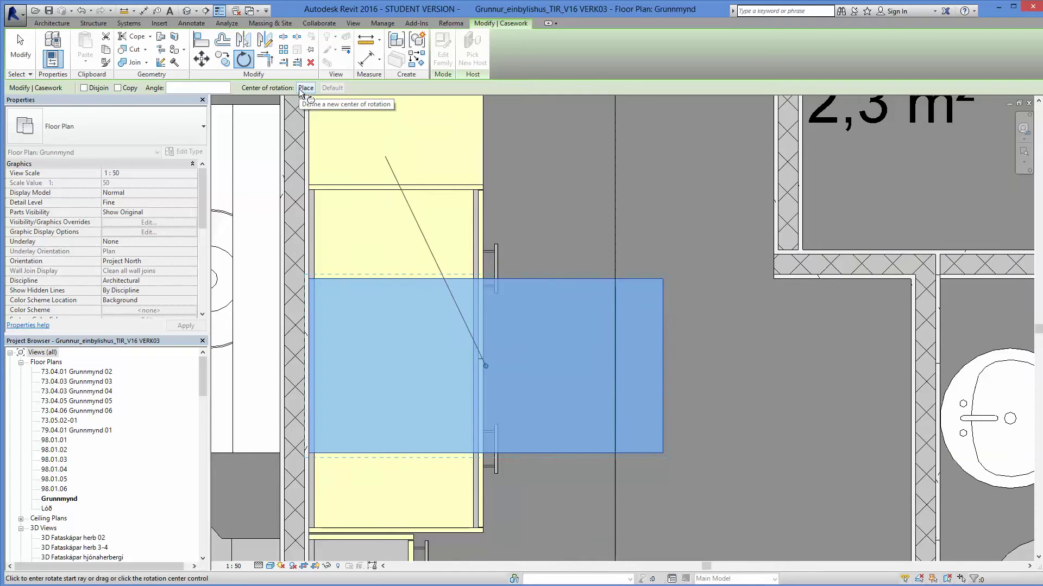
mouse_move(484, 366)
left_mouse_down()
mouse_move(473, 338)
mouse_move(296, 290)
mouse_move(311, 280)
left_mouse_up()
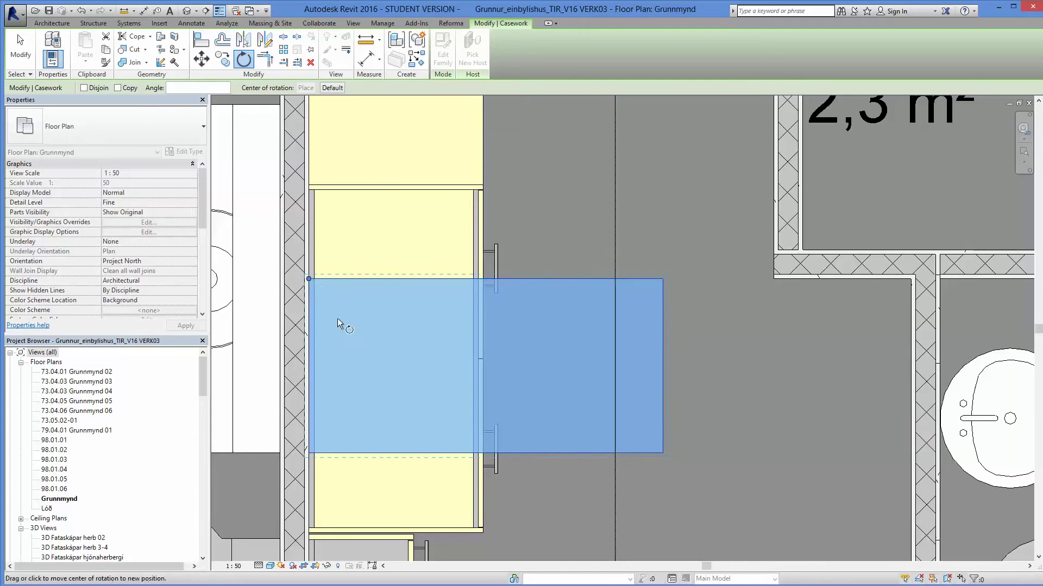
left_click(576, 282)
scroll(578, 283, "down", 3)
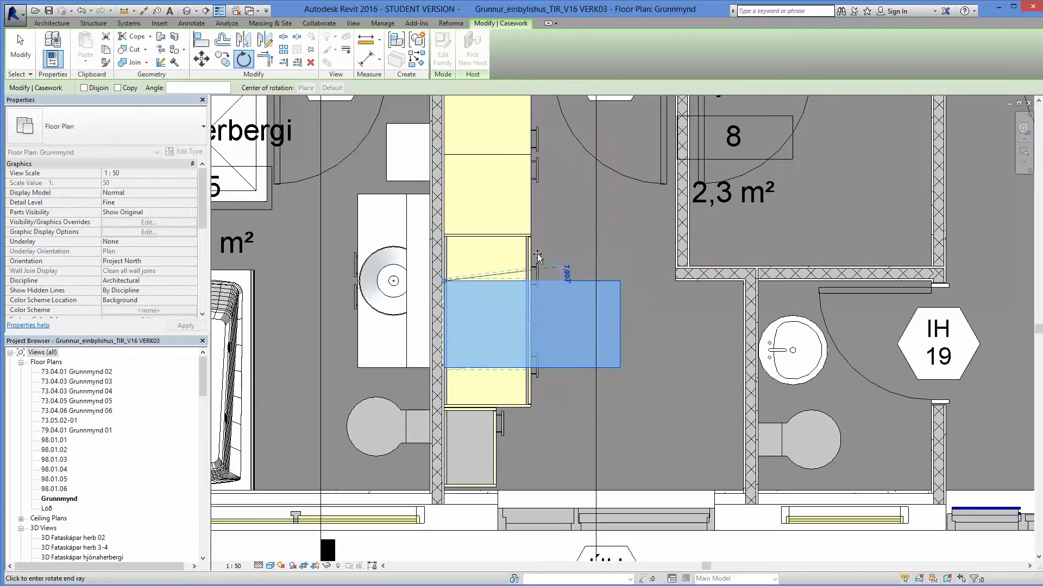
left_click(446, 220)
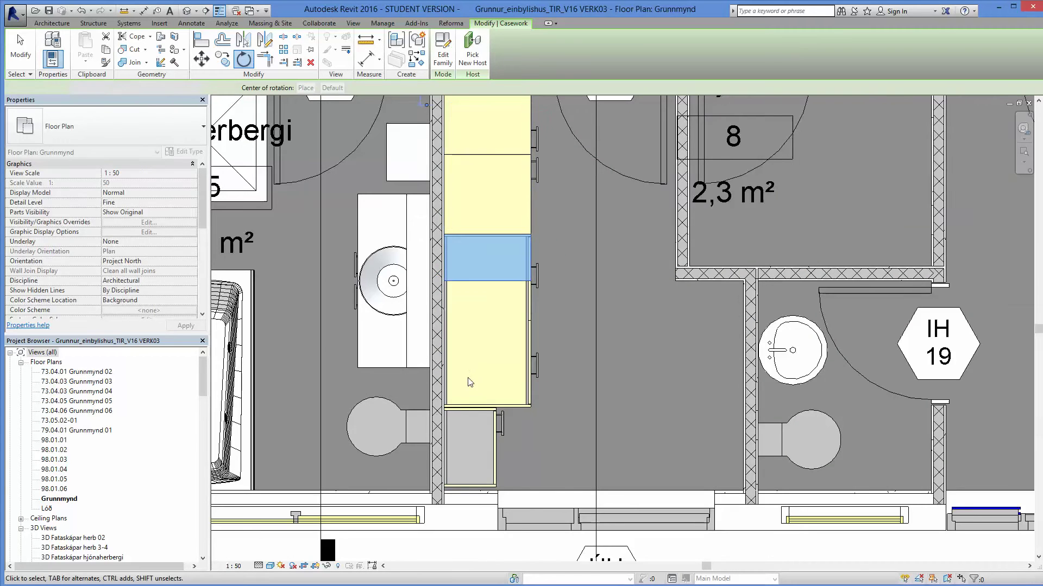
Step: Move the countertop down along the wall so its lower wall-side corner snaps to the low cabinet's lower end
scroll(458, 245, "up", 4)
scroll(459, 244, "up", 2)
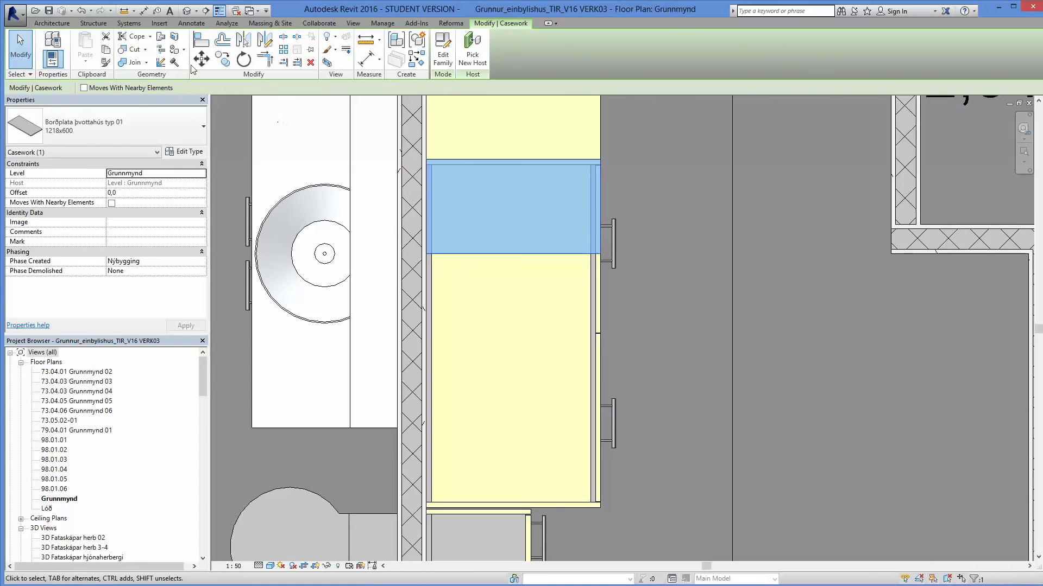
left_click(201, 59)
left_click(425, 255)
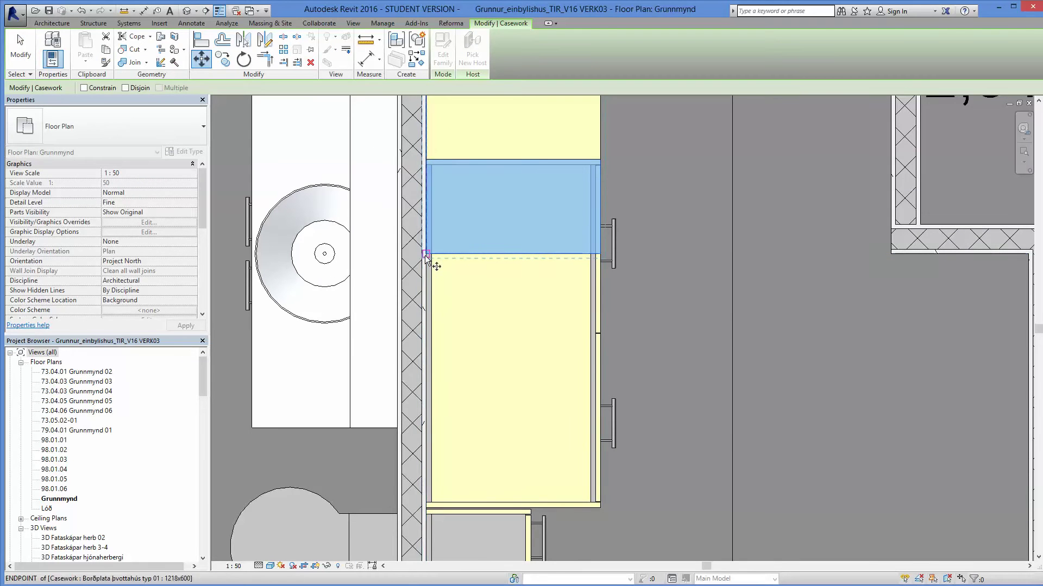
left_click(429, 507)
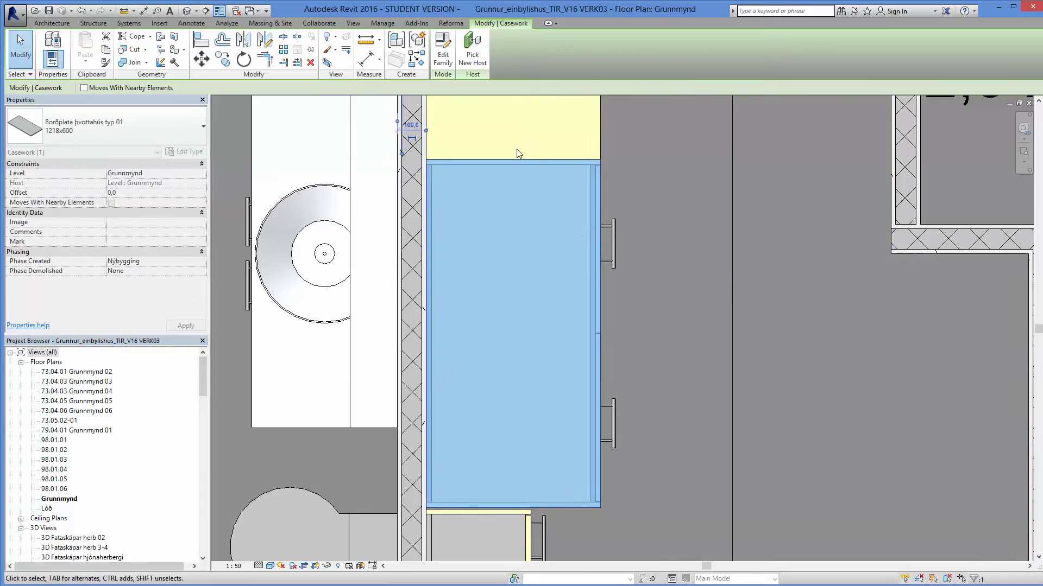
Step: Move the countertop 18 mm down the plan so its upper wall-side corner snaps to the cabinet's endpoint
scroll(516, 140, "up", 2)
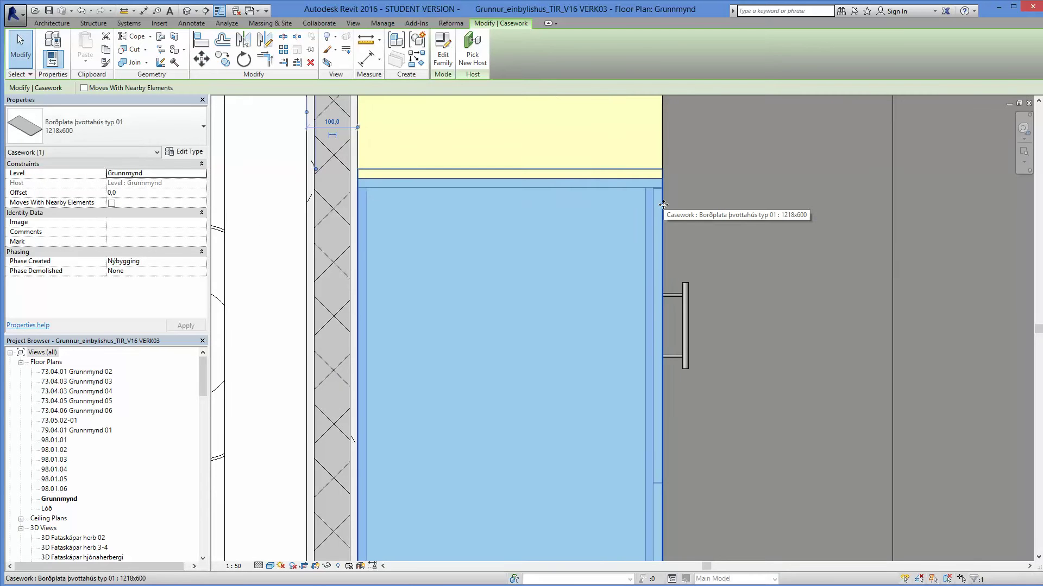
scroll(375, 185, "up", 1)
middle_click_drag(366, 183, 375, 220)
scroll(378, 219, "down", 5)
scroll(374, 332, "up", 3)
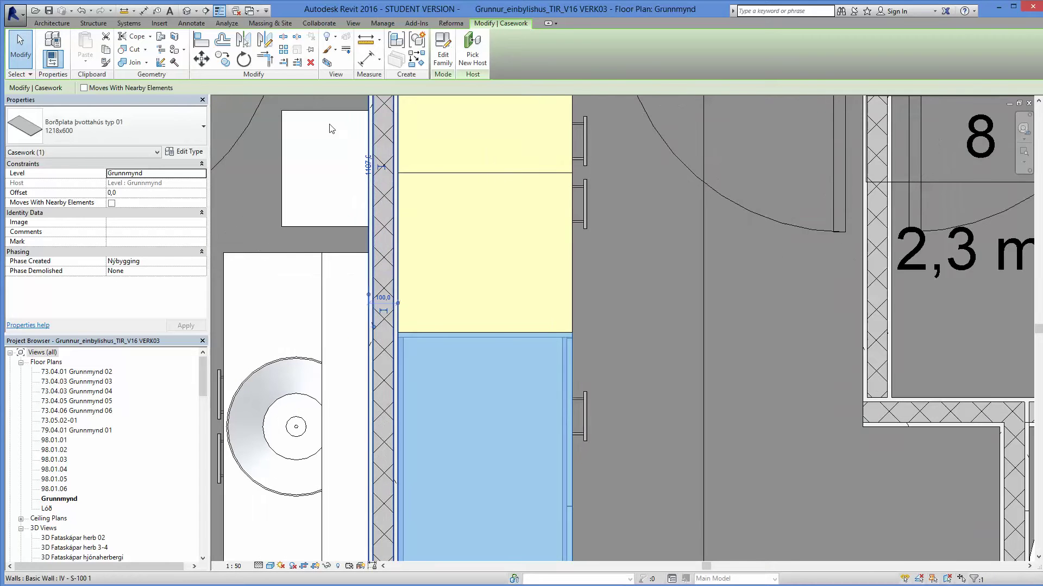
left_click(201, 60)
scroll(404, 337, "up", 2)
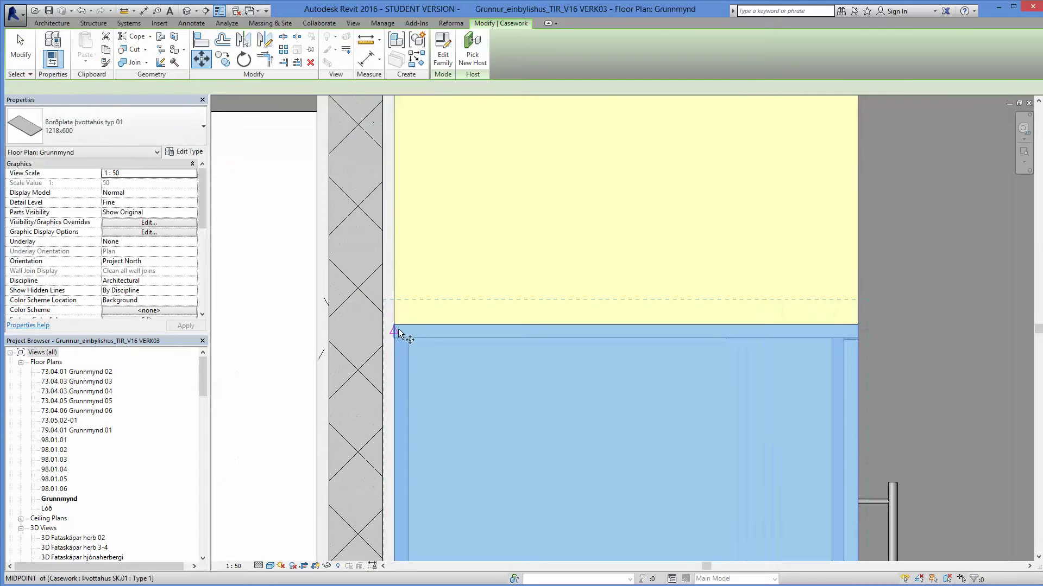
scroll(395, 310, "up", 1)
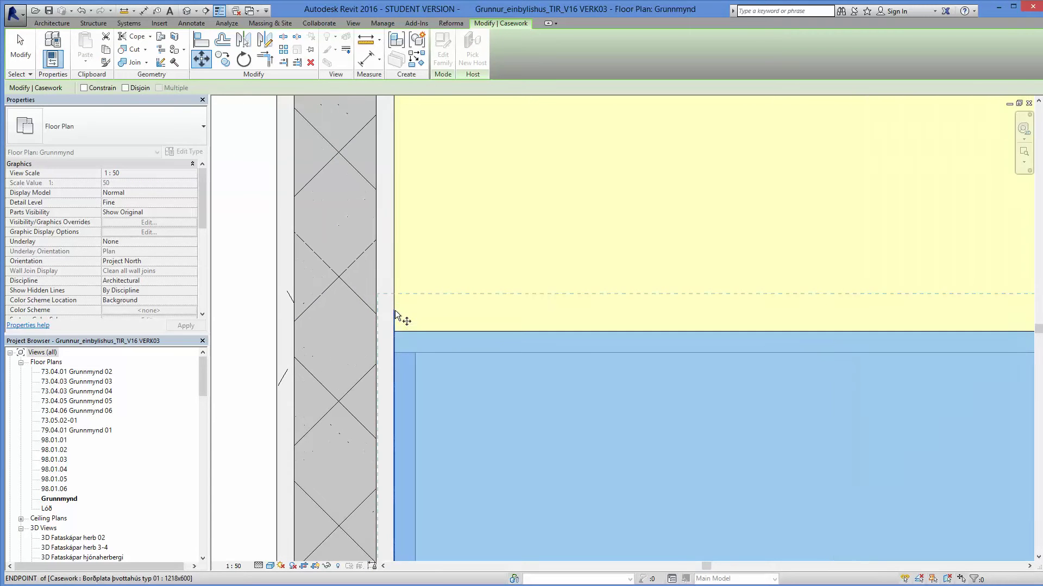
left_click(394, 312)
left_click(396, 329)
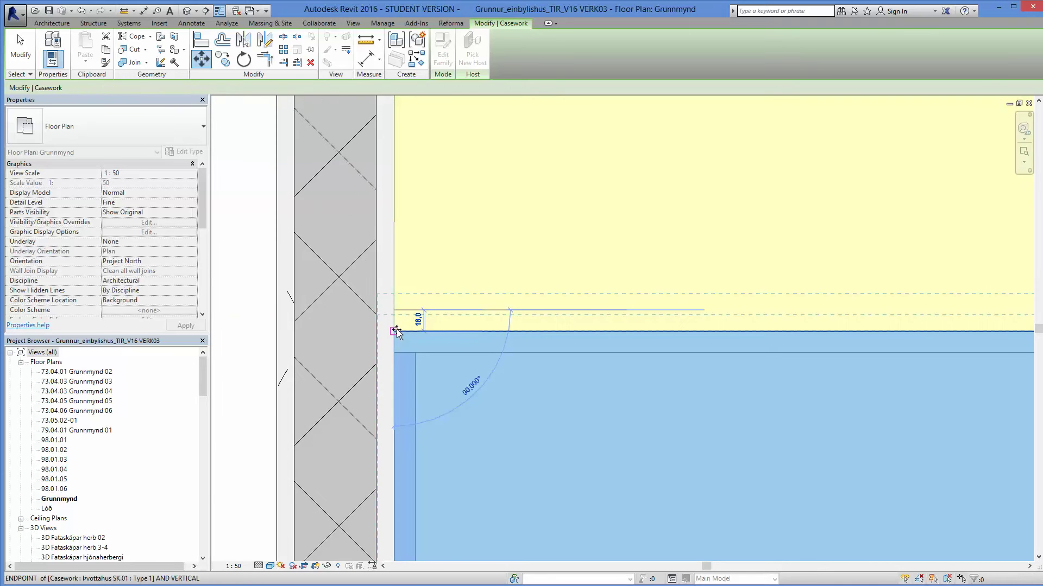
Step: Open the {3D} view and examine the countertop's position over the low laundry cabinet and against the tall cabinet
scroll(397, 329, "down", 5)
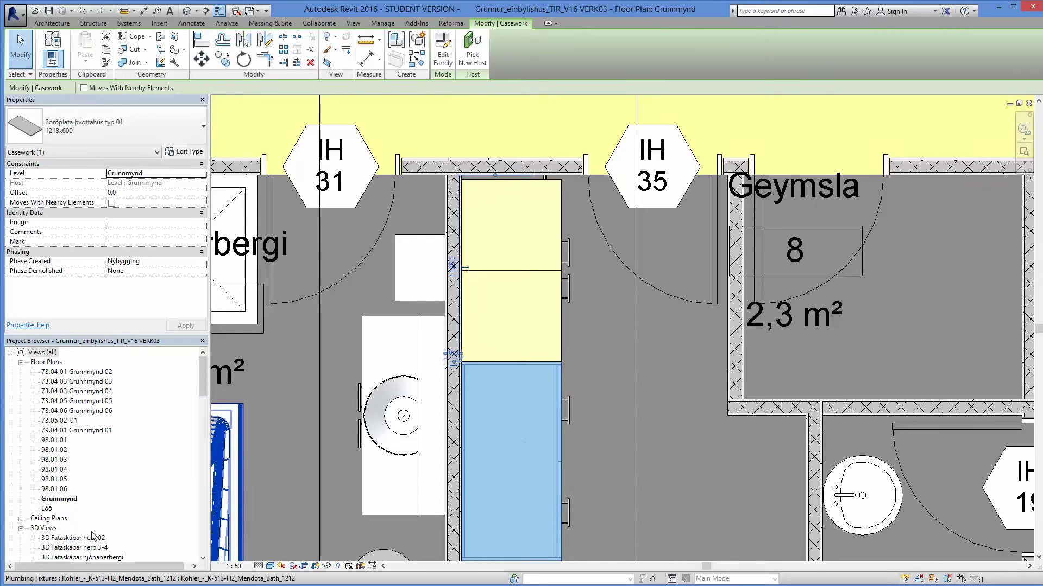
left_click(126, 512)
scroll(123, 496, "down", 3)
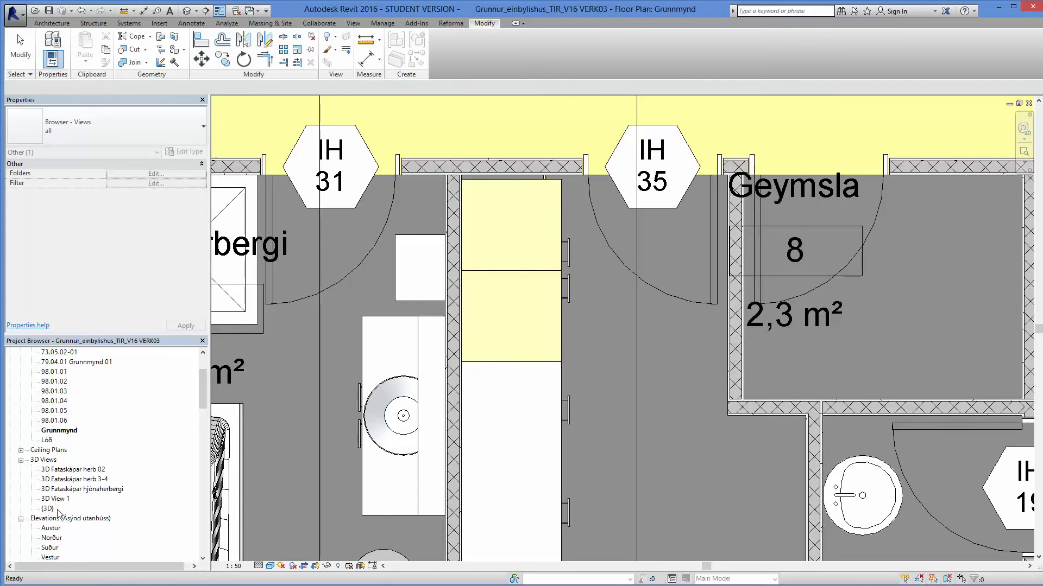
double_click(49, 509)
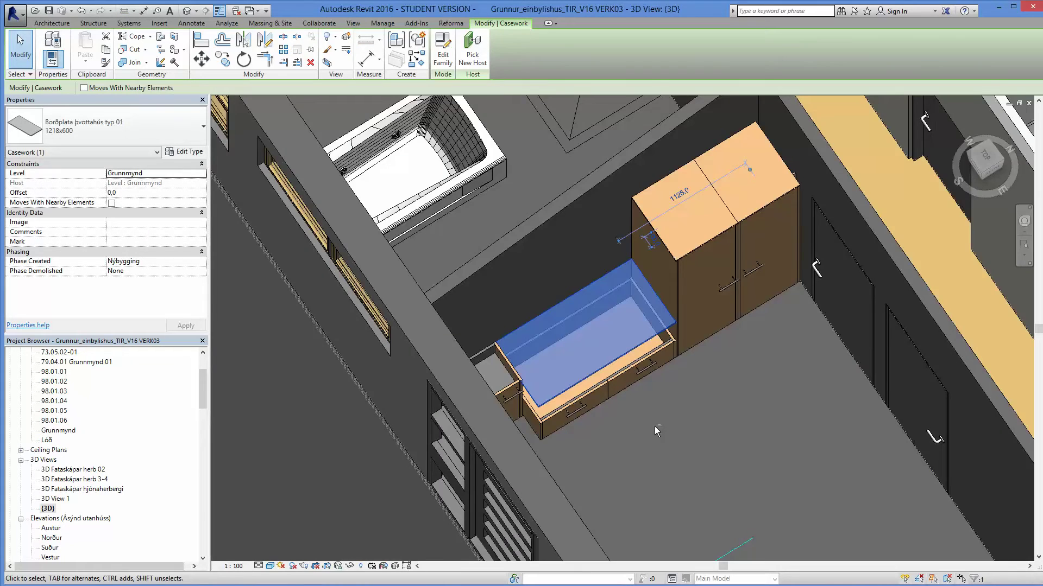
middle_click_drag(654, 426, 716, 388, "shift")
scroll(675, 273, "up", 5)
scroll(676, 273, "down", 1)
key("Escape")
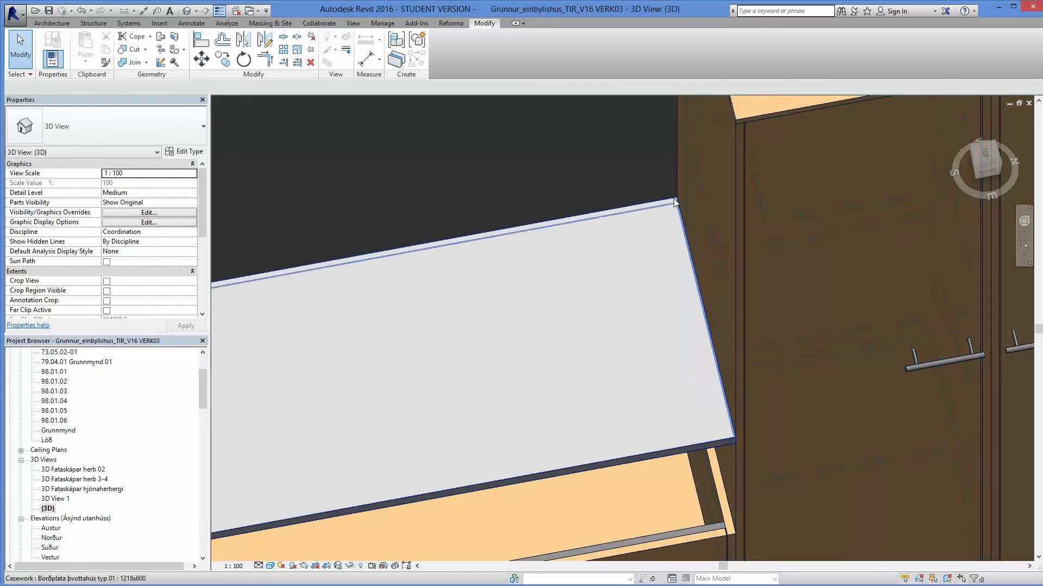
scroll(657, 328, "down", 4)
scroll(635, 403, "down", 1)
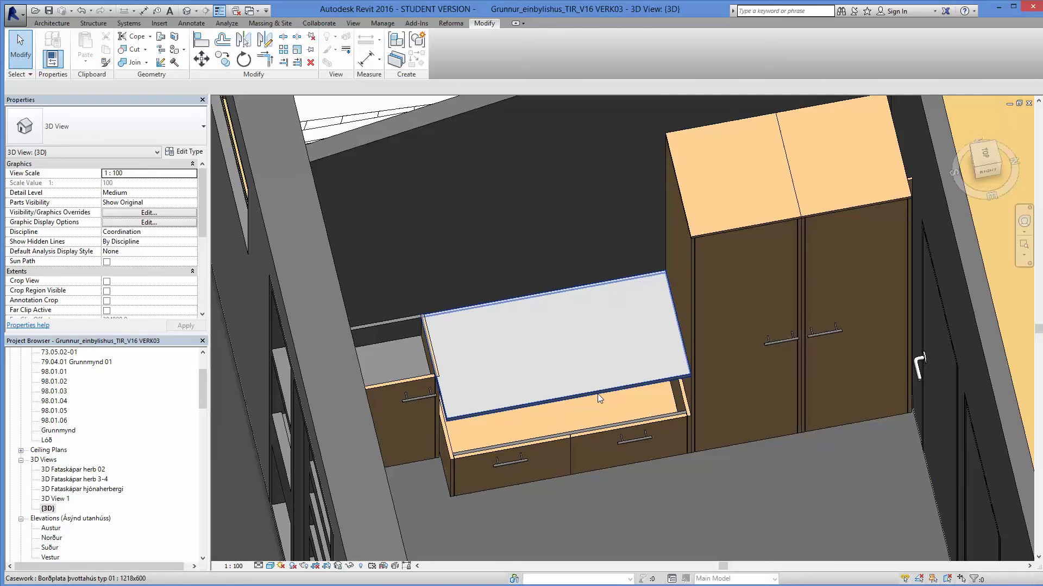
scroll(597, 396, "down", 3)
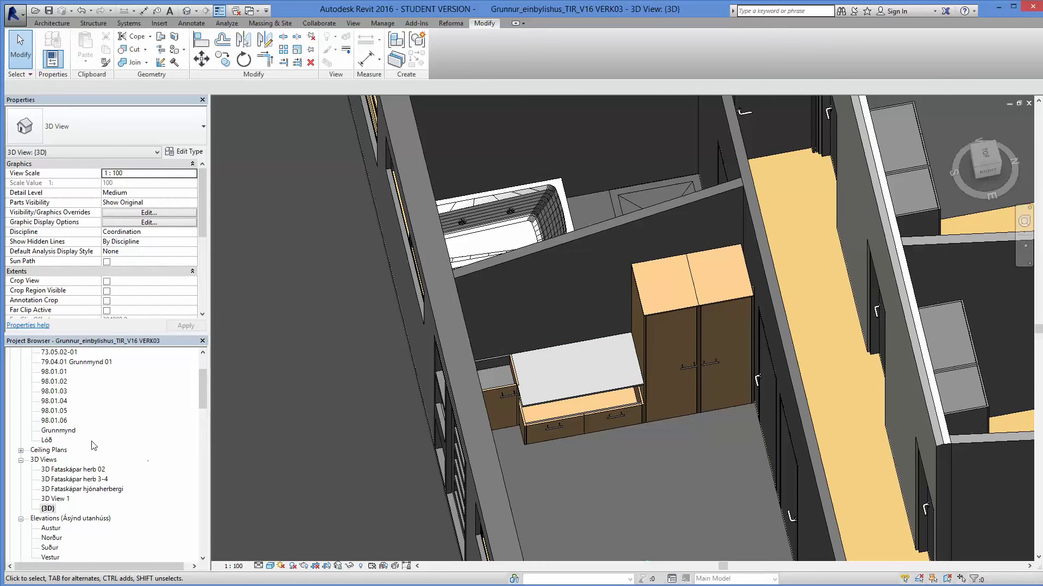
Step: Return to the Grunnmynd floor plan and select the section line running through the laundry room
double_click(74, 432)
scroll(591, 409, "down", 2)
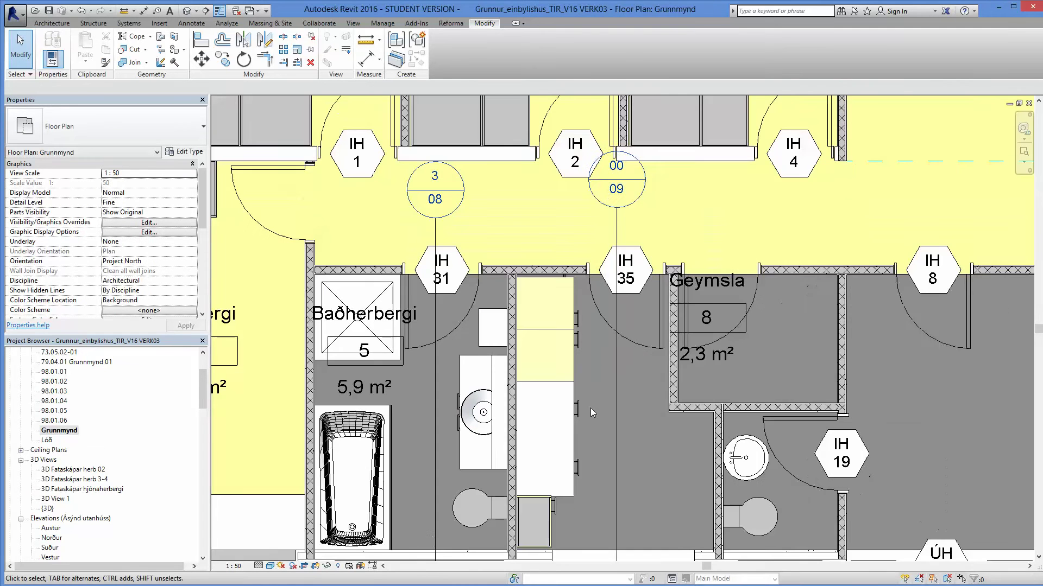
left_click(617, 400)
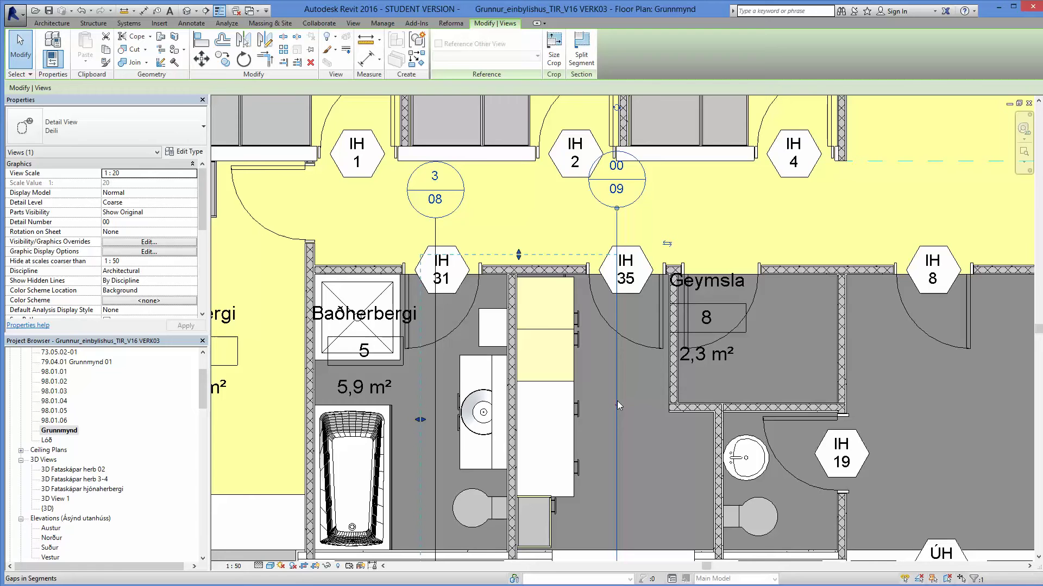
left_click(353, 23)
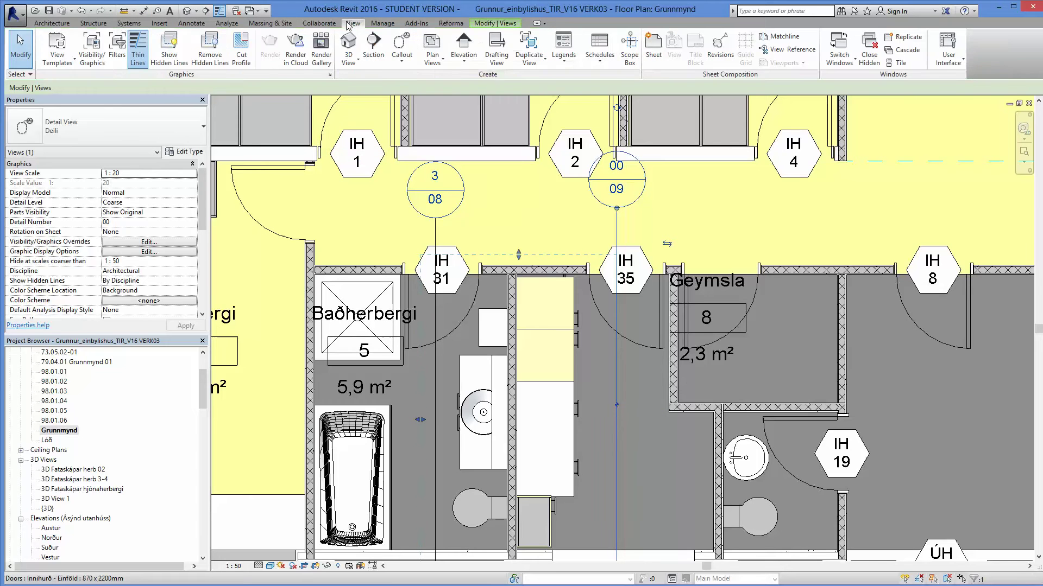
left_click(399, 63)
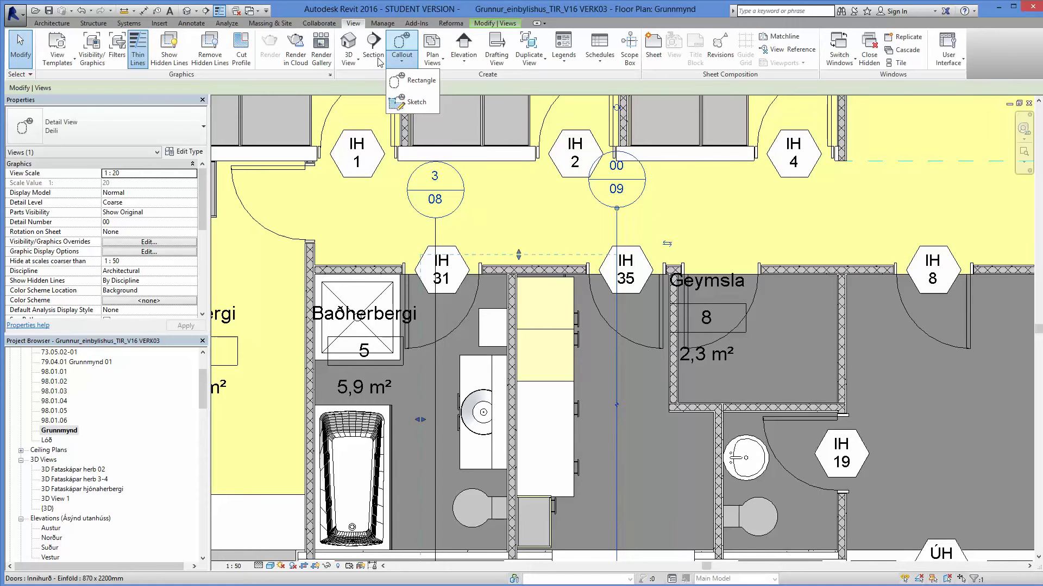
left_click(417, 81)
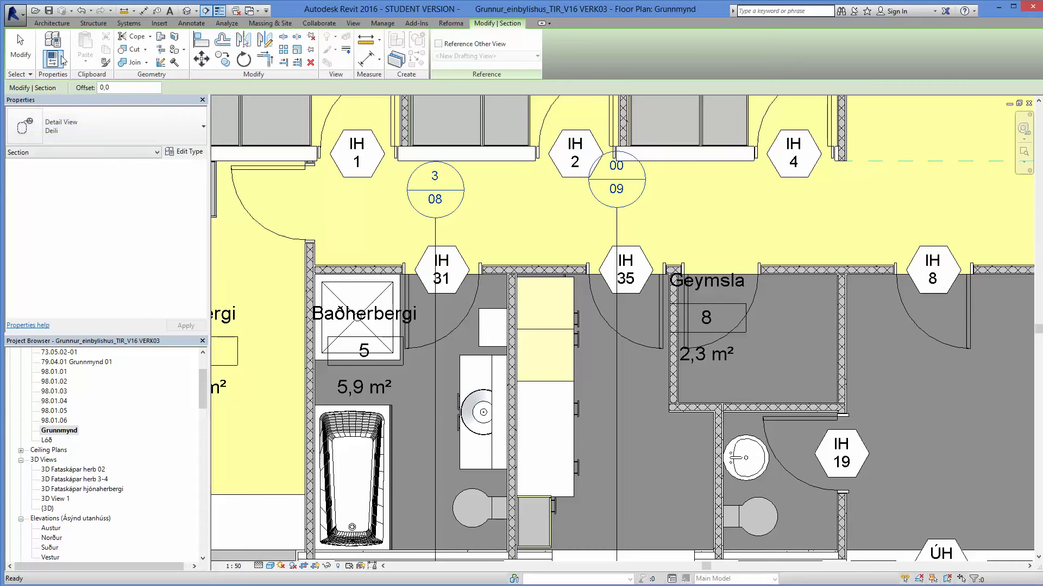
left_click(21, 50)
Step: Open the detail view 73.04.11 útlit þvottahús from the section line running through the laundry room
left_click(616, 386)
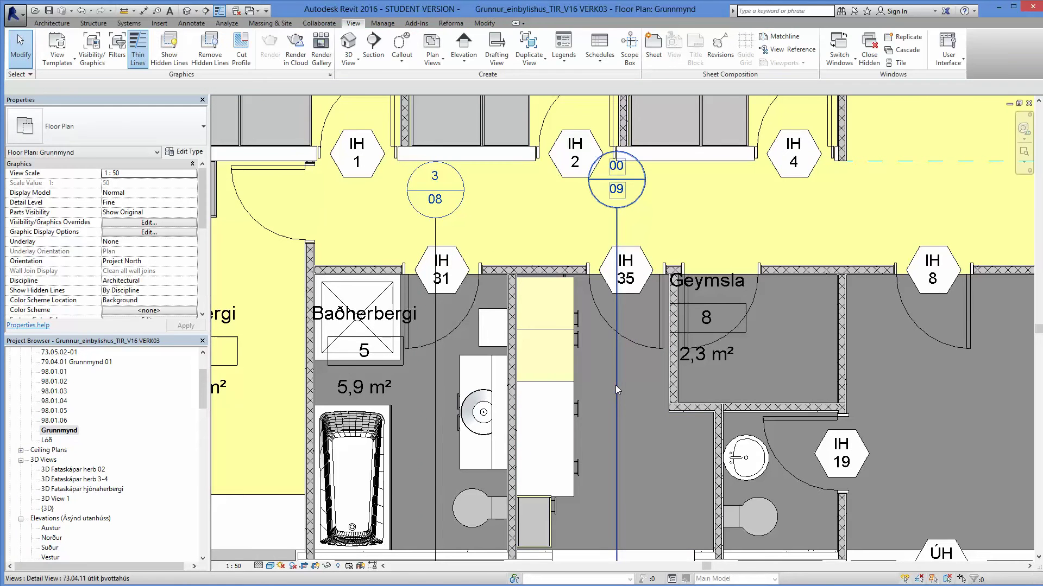
scroll(478, 380, "down", 3)
scroll(489, 399, "up", 2)
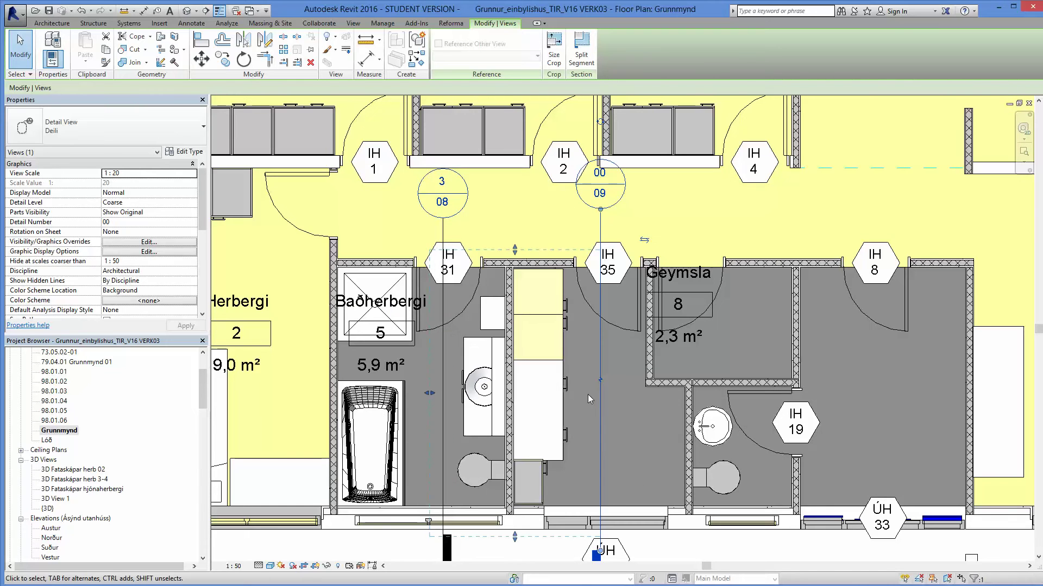
right_click(599, 224)
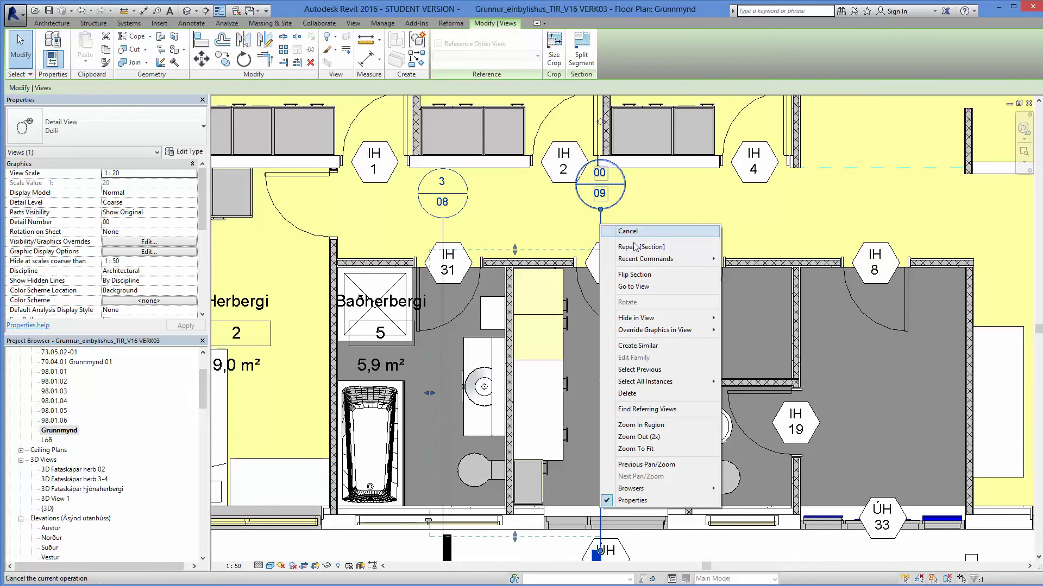
left_click(640, 289)
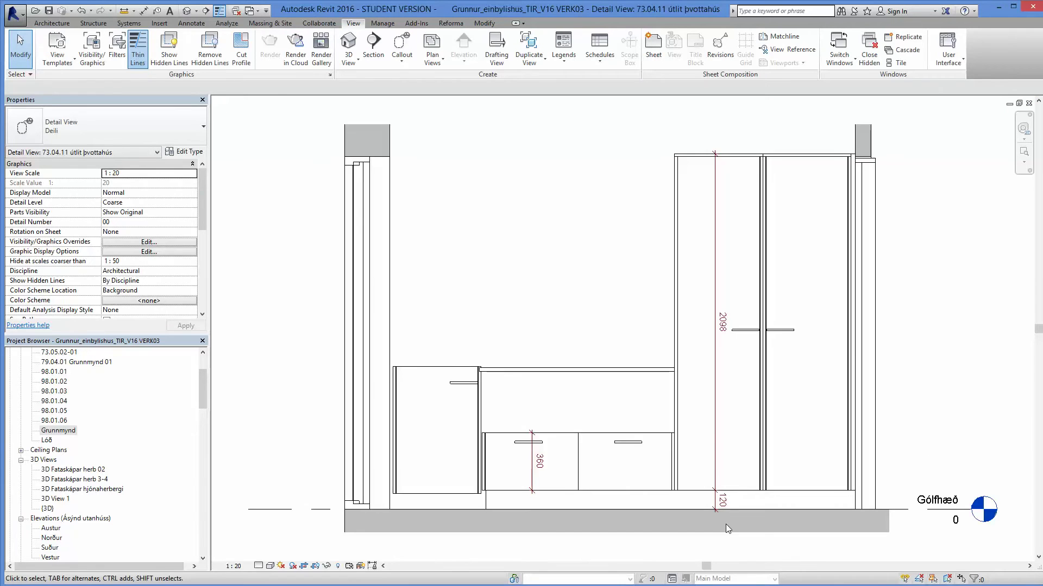
Step: Set the Height of the countertop type 1218x600 to 480 mm
scroll(719, 521, "up", 2)
scroll(713, 503, "down", 2)
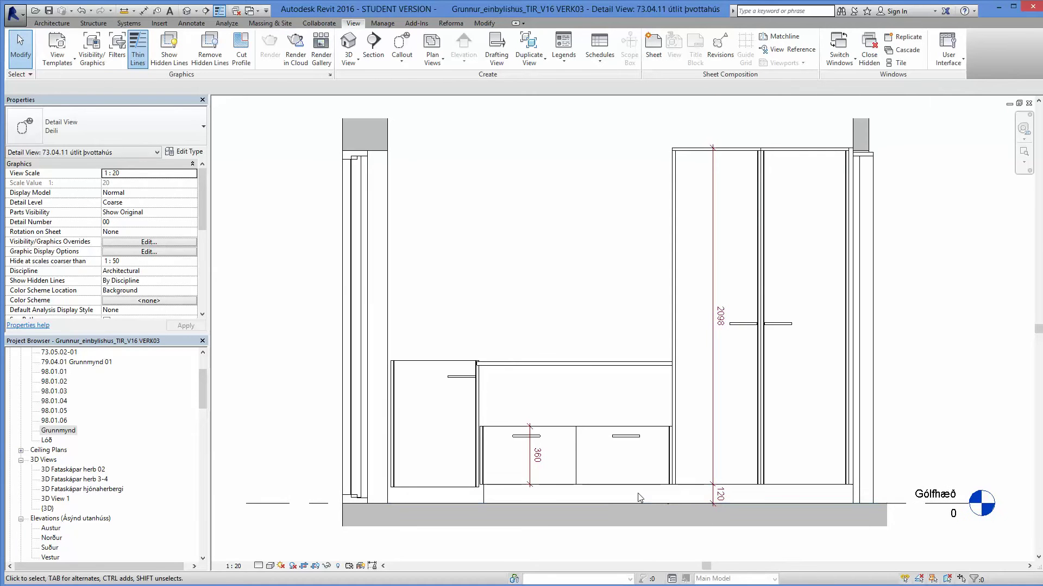
scroll(617, 390, "up", 2)
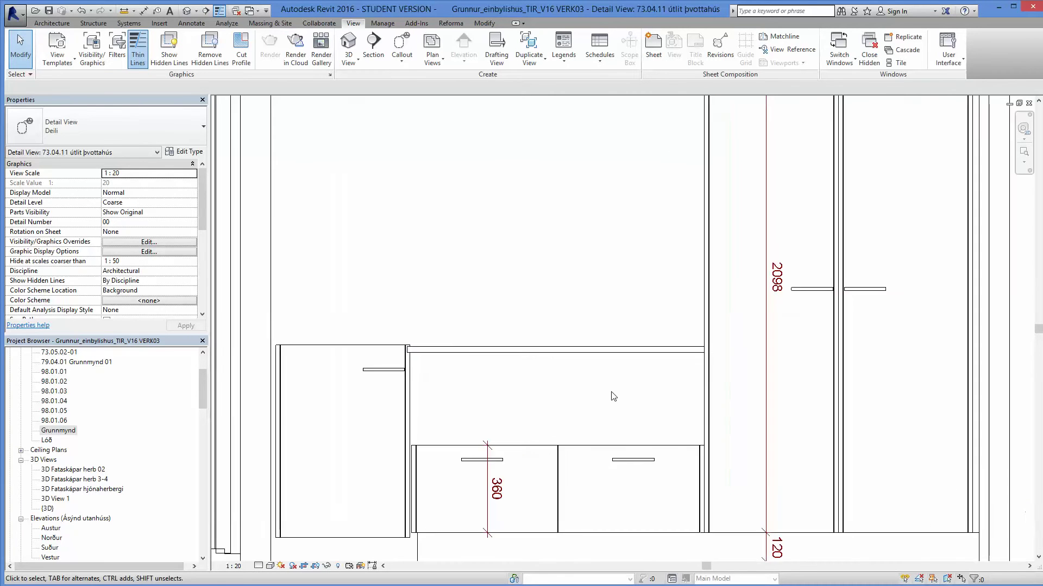
left_click(601, 356)
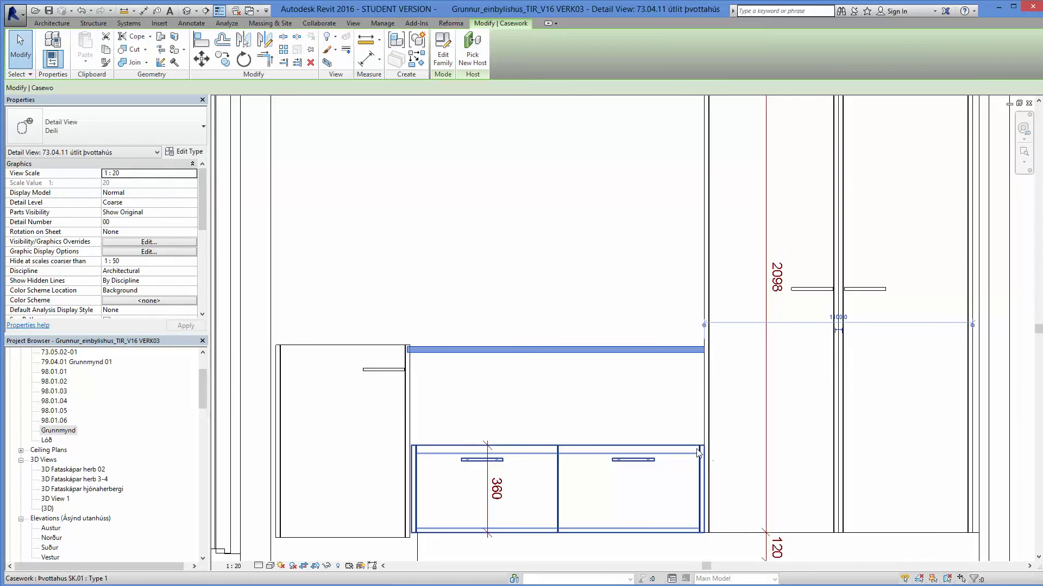
scroll(684, 440, "up", 2)
middle_click_drag(685, 440, 603, 392)
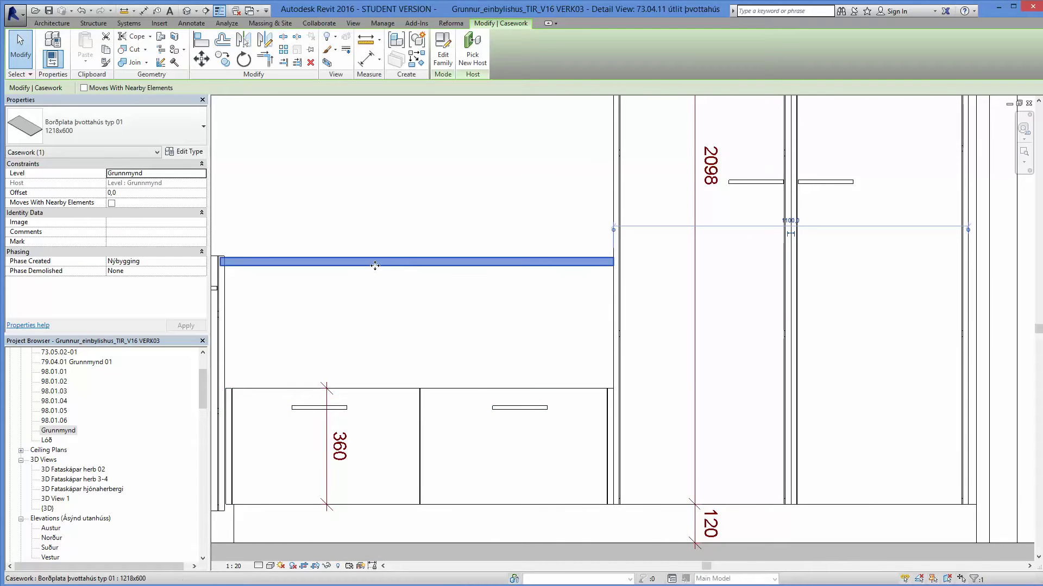
scroll(374, 265, "down", 1)
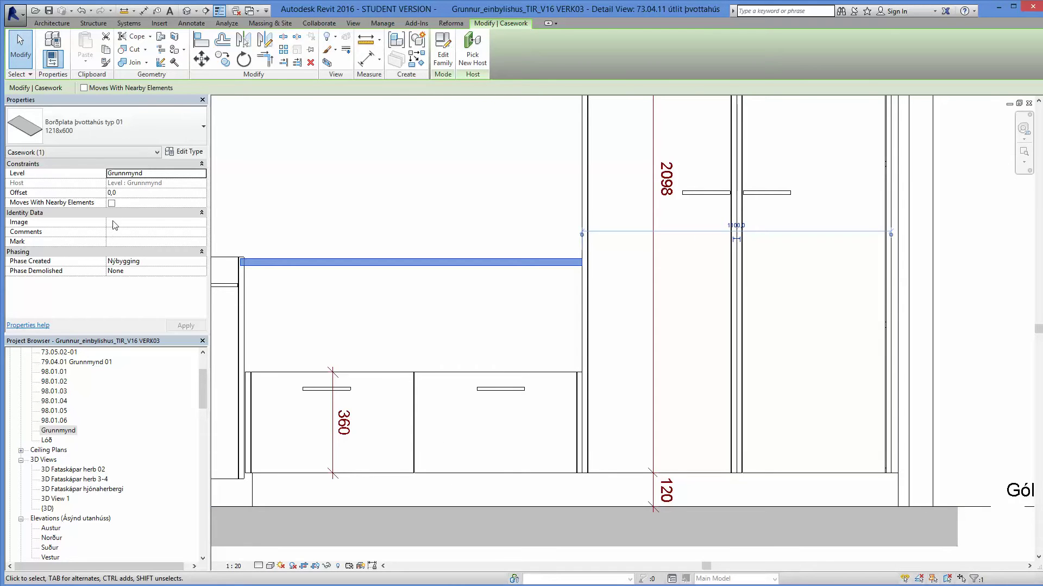
left_click(184, 152)
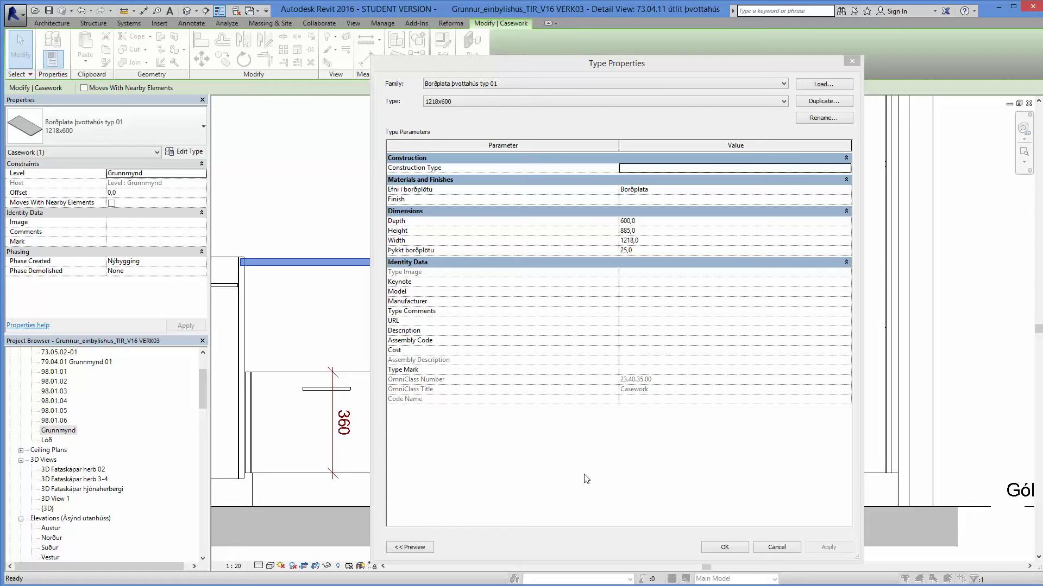
left_click(643, 231)
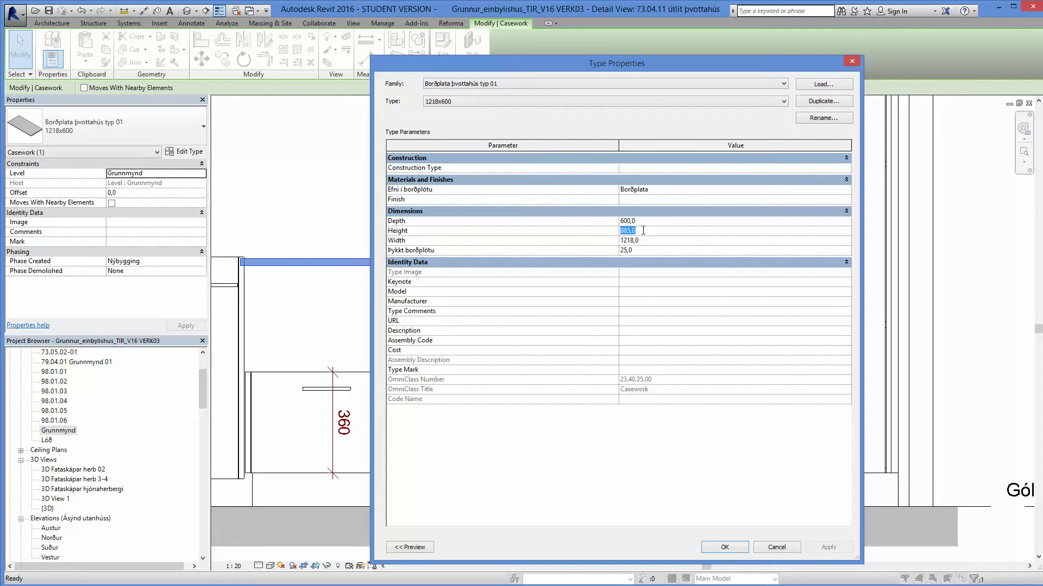
type("480")
left_click(733, 547)
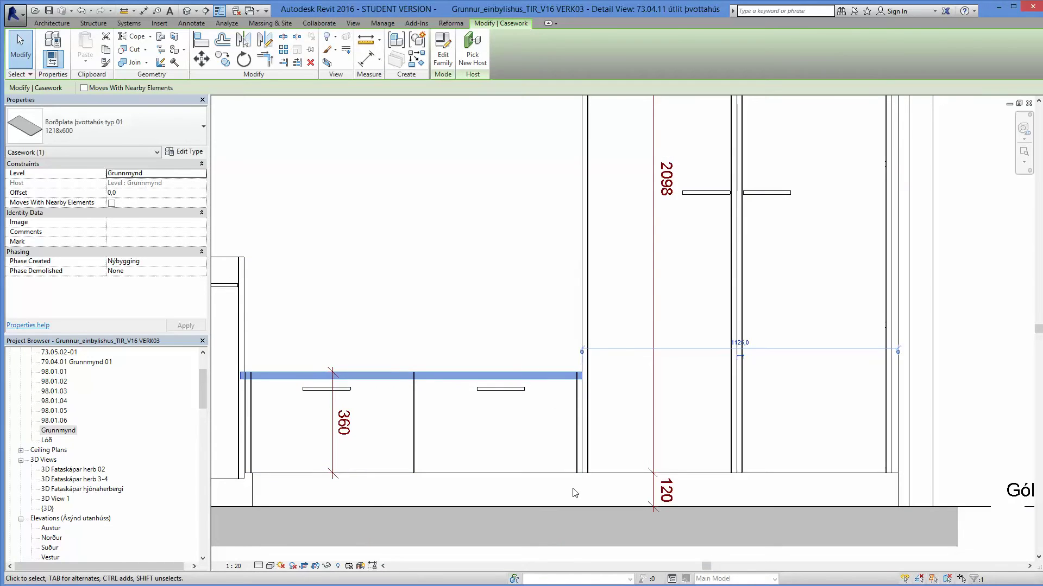
key("Escape")
Step: Increase the countertop type's Height by its 25 mm thickness so its underside rests on top of the low drawer cabinet
scroll(577, 376, "up", 2)
left_click(365, 380)
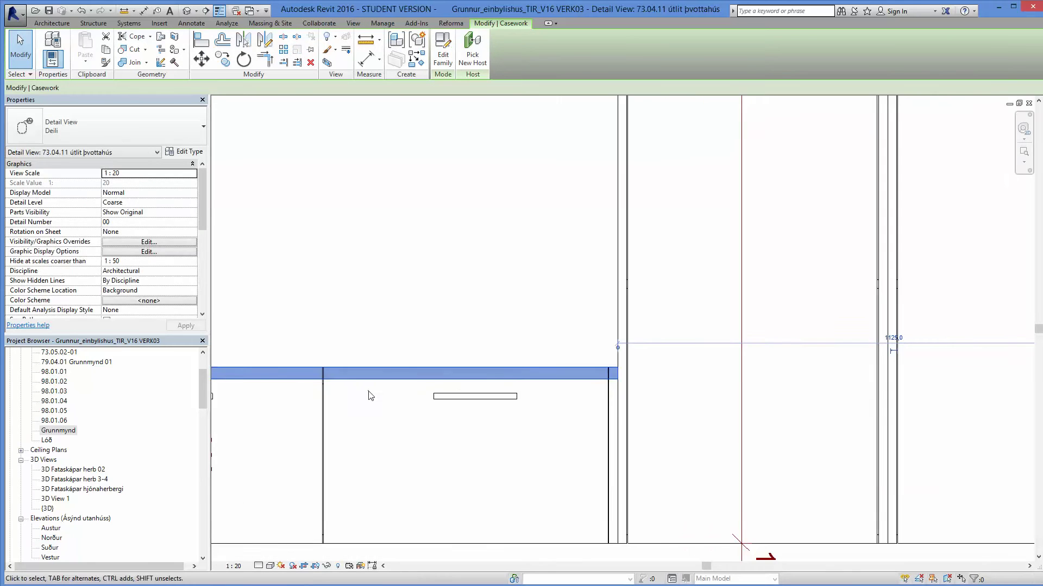
scroll(564, 394, "down", 1)
middle_click_drag(564, 395, 775, 383)
scroll(586, 387, "up", 2)
scroll(585, 387, "down", 1)
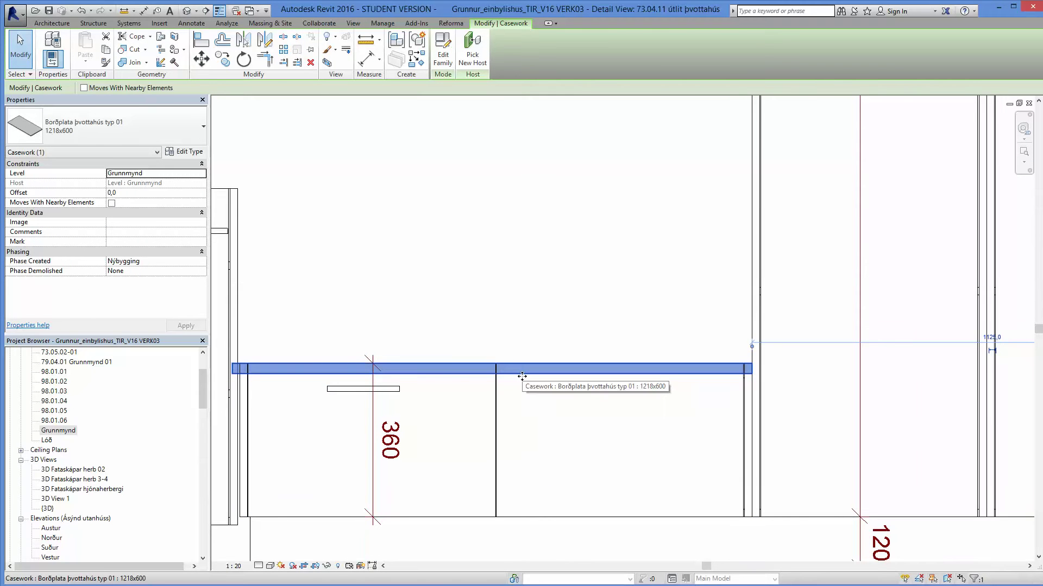
left_click(186, 152)
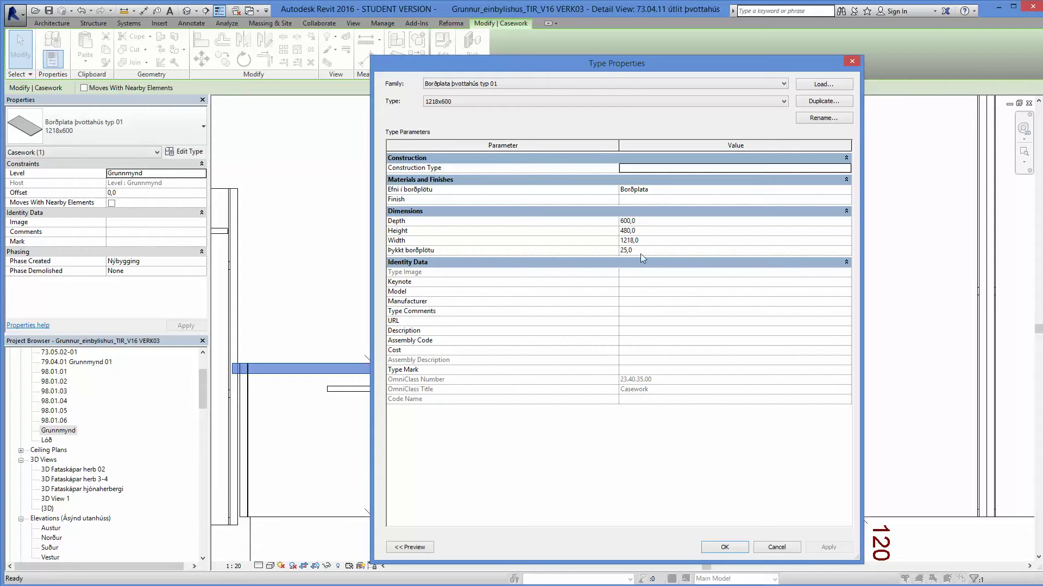
left_click(639, 231)
key("BackSpace")
key("BackSpace")
key("BackSpace")
key("BackSpace")
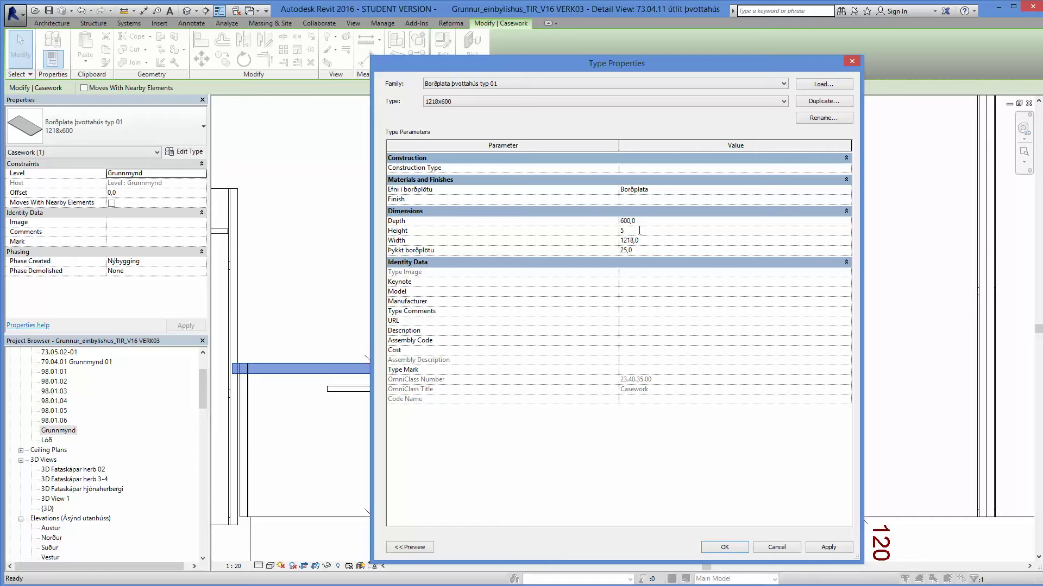
left_click(826, 546)
left_click(724, 547)
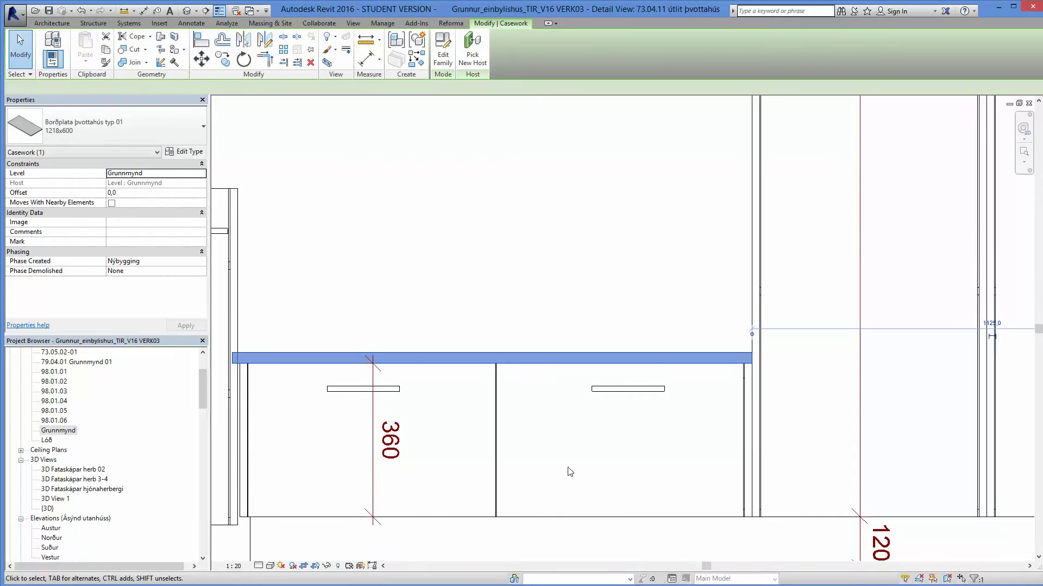
key("Escape")
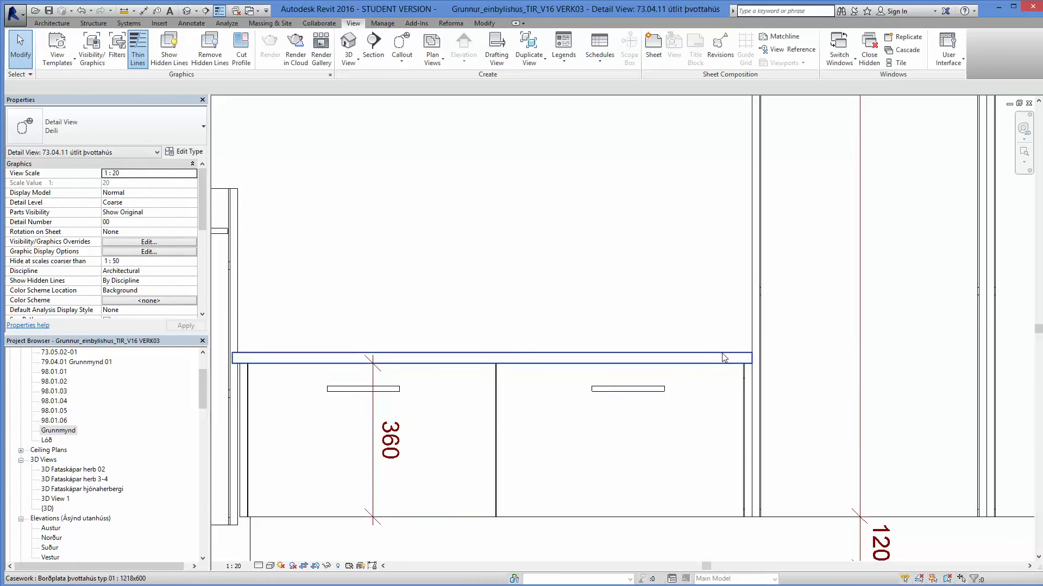
left_click(722, 357)
scroll(693, 449, "down", 1)
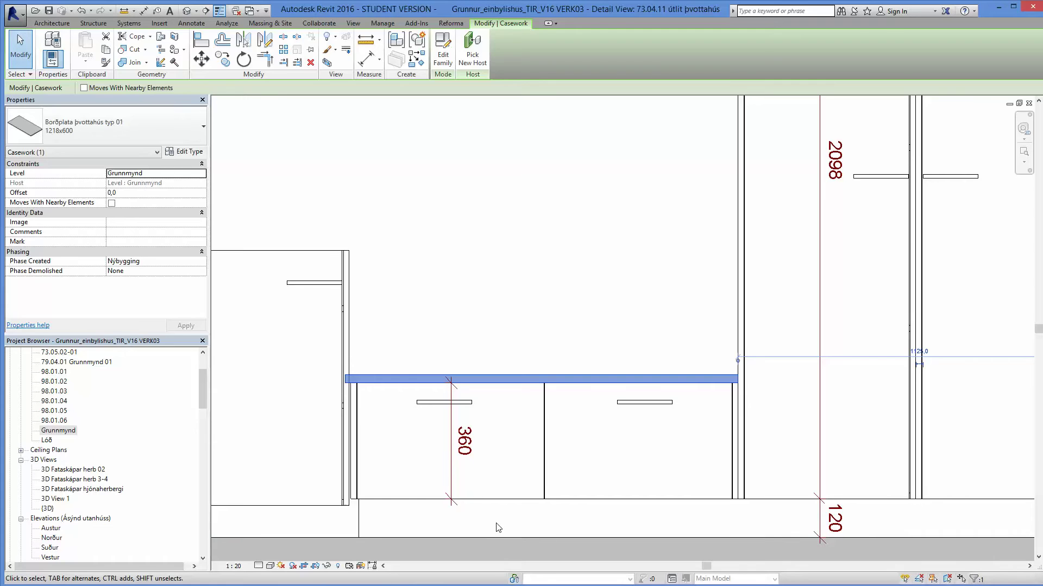
key("Escape")
scroll(496, 526, "down", 1)
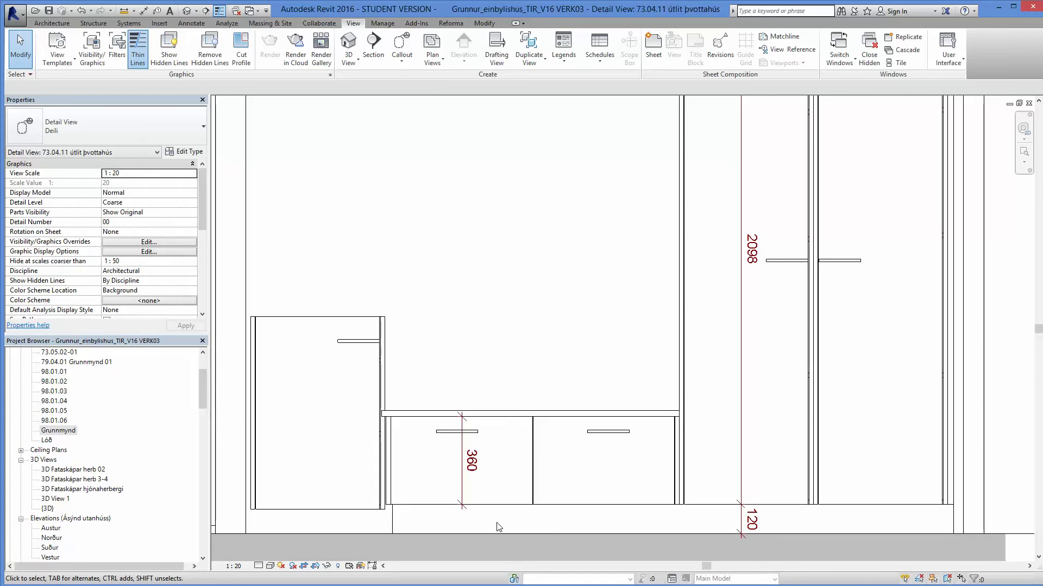
Step: Switch to the reference drawing sheet and examine how the small cabinet, countertops and drawer cabinet meet in the laundry elevation
left_click(332, 513)
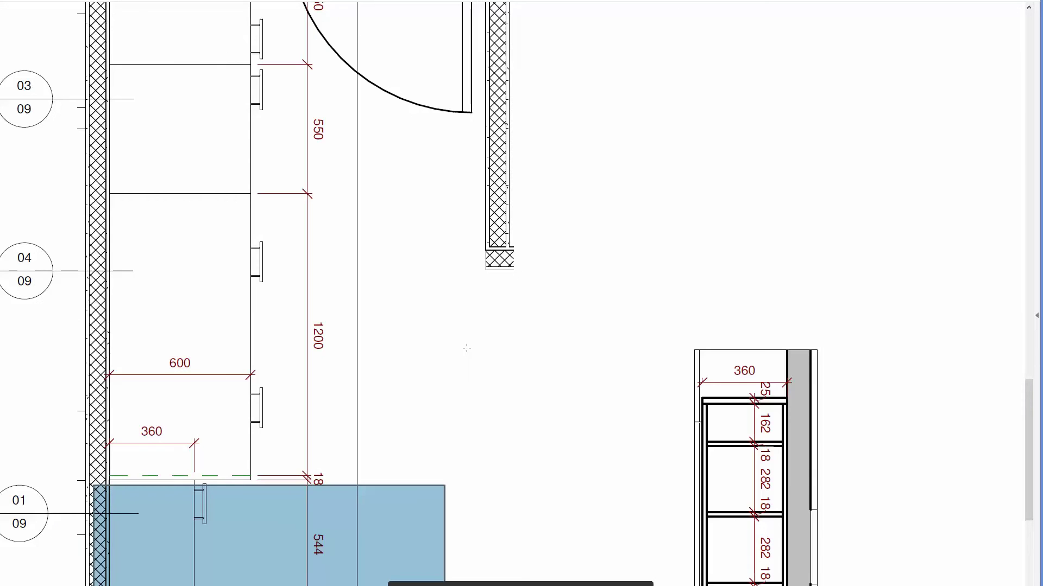
scroll(467, 348, "down", 5, "ctrl")
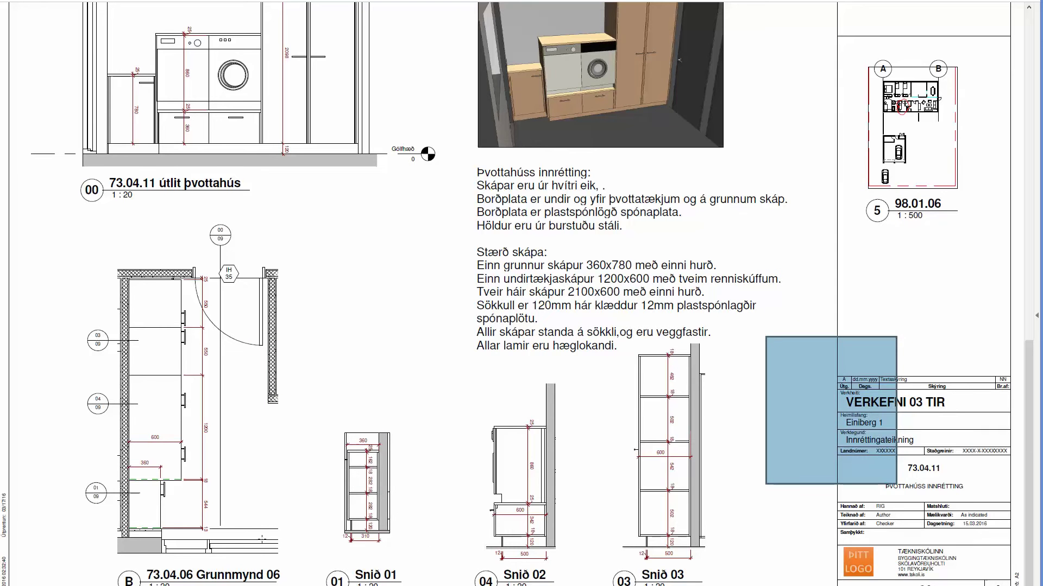
scroll(129, 68, "up", 8, "ctrl")
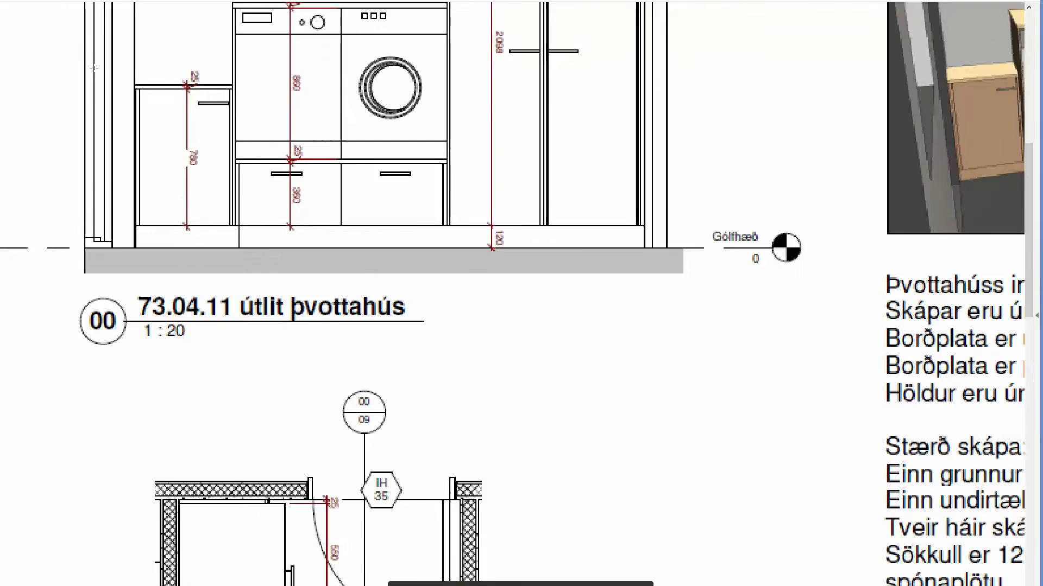
left_click(207, 73)
scroll(209, 70, "up", 2)
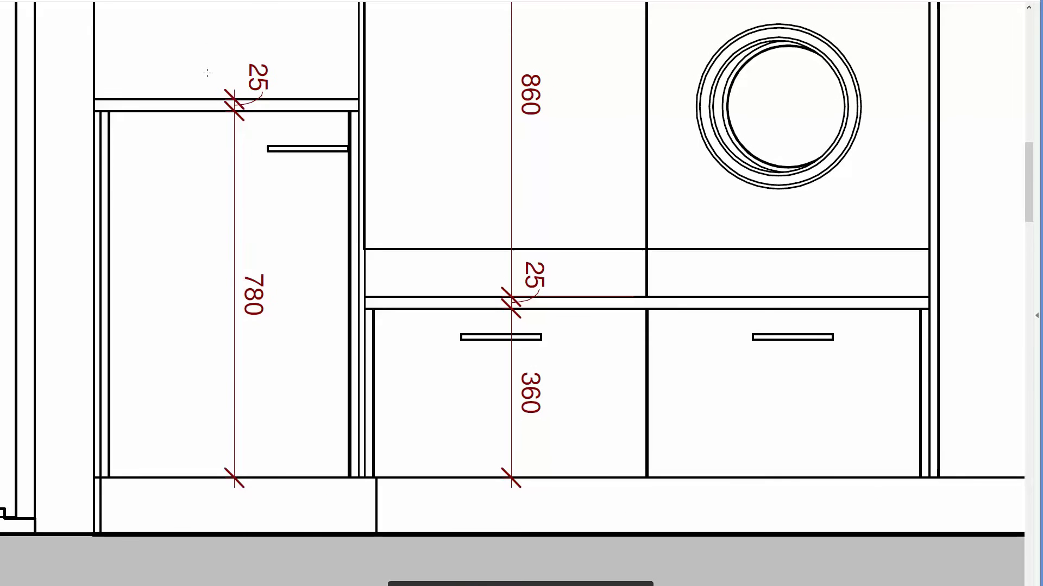
scroll(300, 191, "up", 1)
scroll(298, 196, "down", 1, "ctrl")
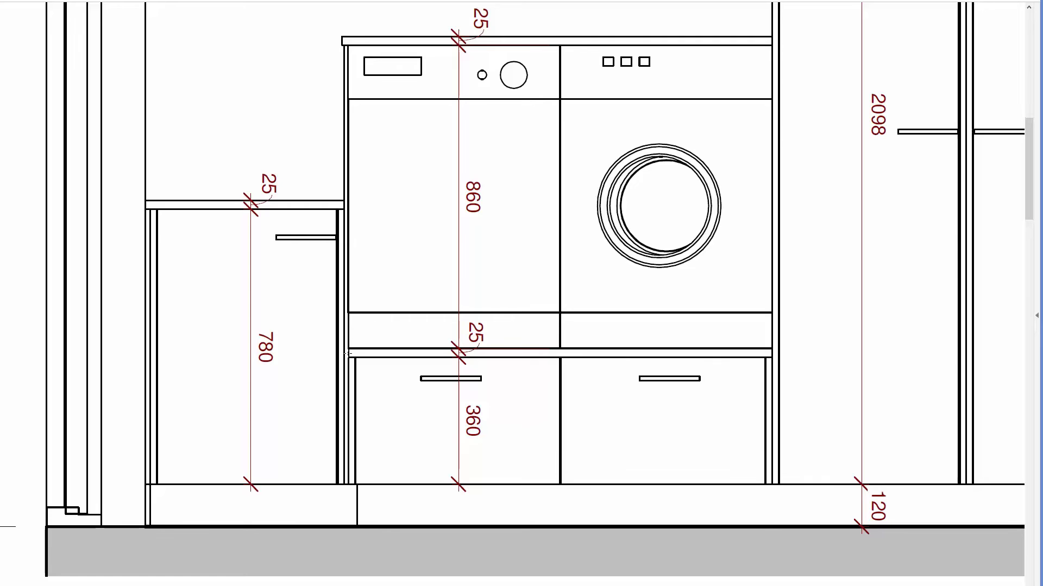
scroll(346, 354, "down", 2)
scroll(347, 330, "down", 2)
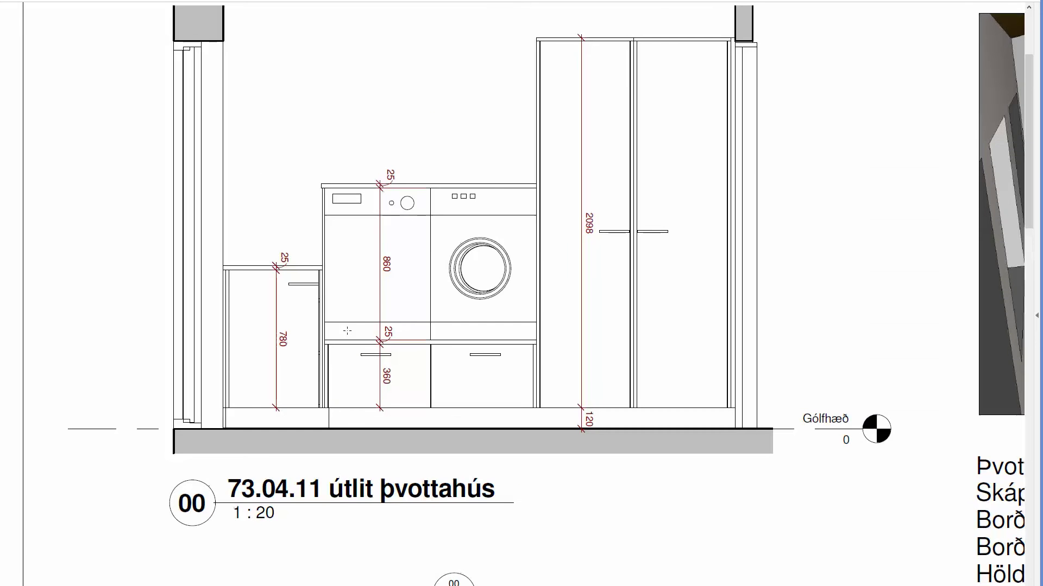
scroll(347, 330, "up", 3)
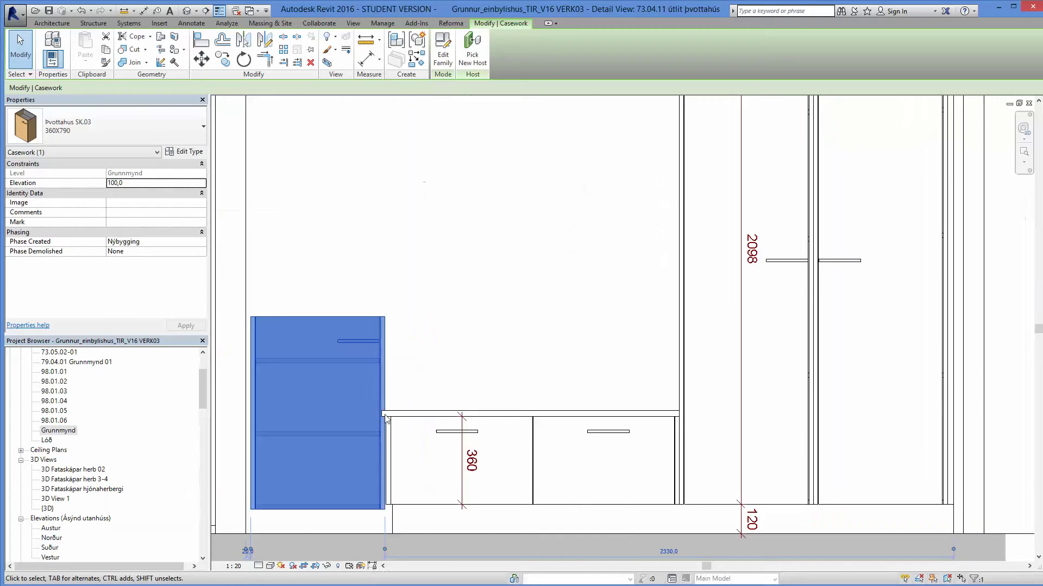
Step: Move the small 360X790 cabinet about 13 mm sideways so its side edge snaps to the countertop's upper end corner
scroll(360, 449, "up", 2)
scroll(360, 448, "down", 2)
key("m")
key("v")
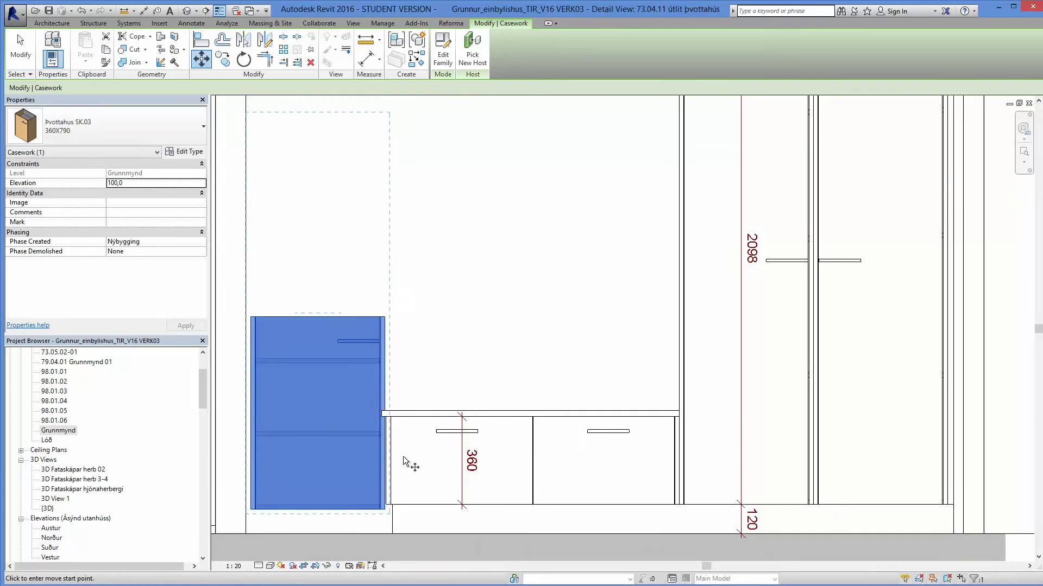
scroll(388, 432, "up", 3)
scroll(386, 426, "up", 2)
left_click(408, 422)
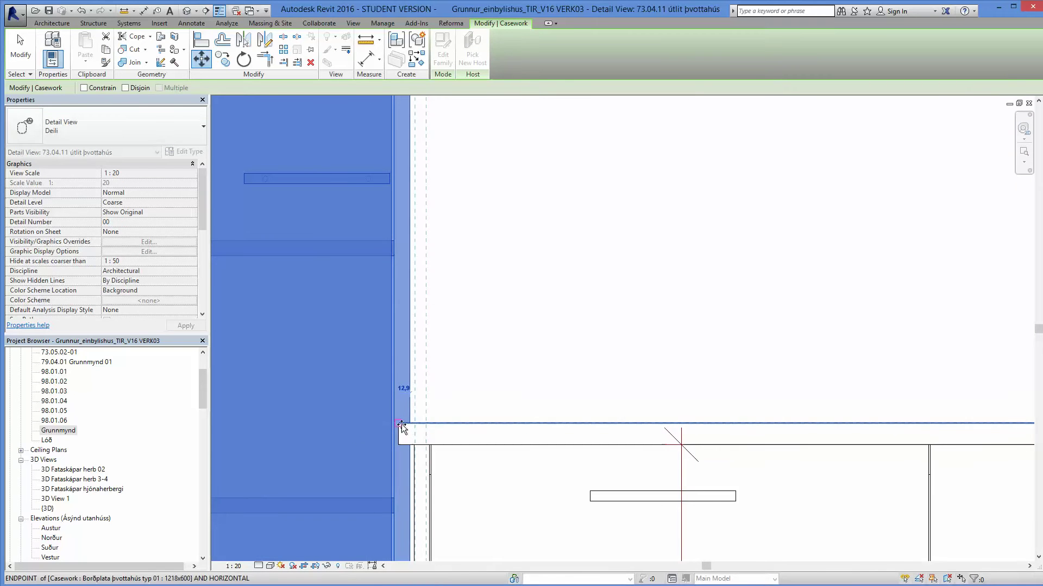
left_click(403, 433)
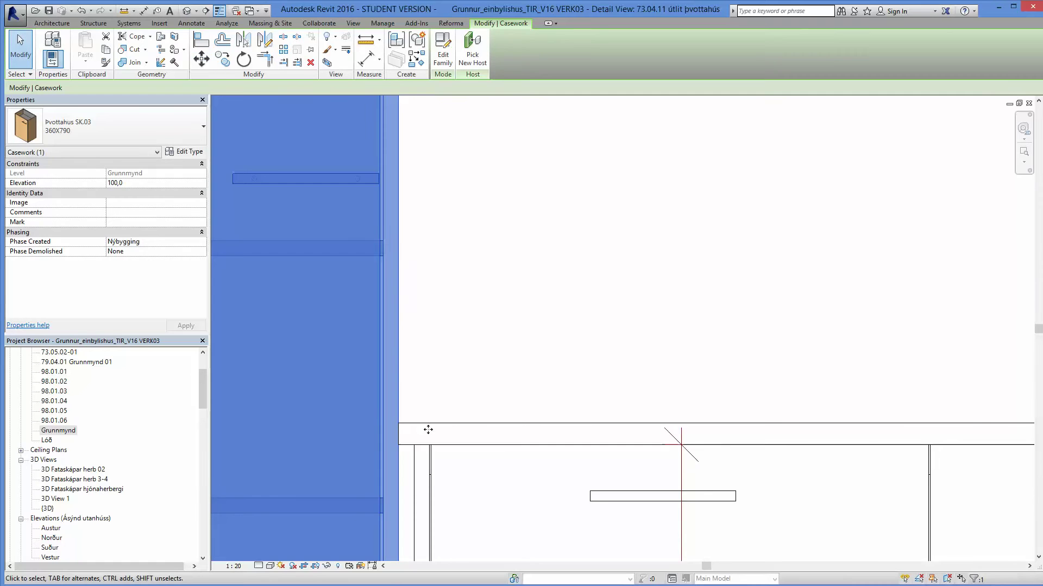
Step: Move the small cabinet horizontally back toward the drawer cabinet so its side panel overlaps the countertop's end
scroll(421, 447, "up", 6)
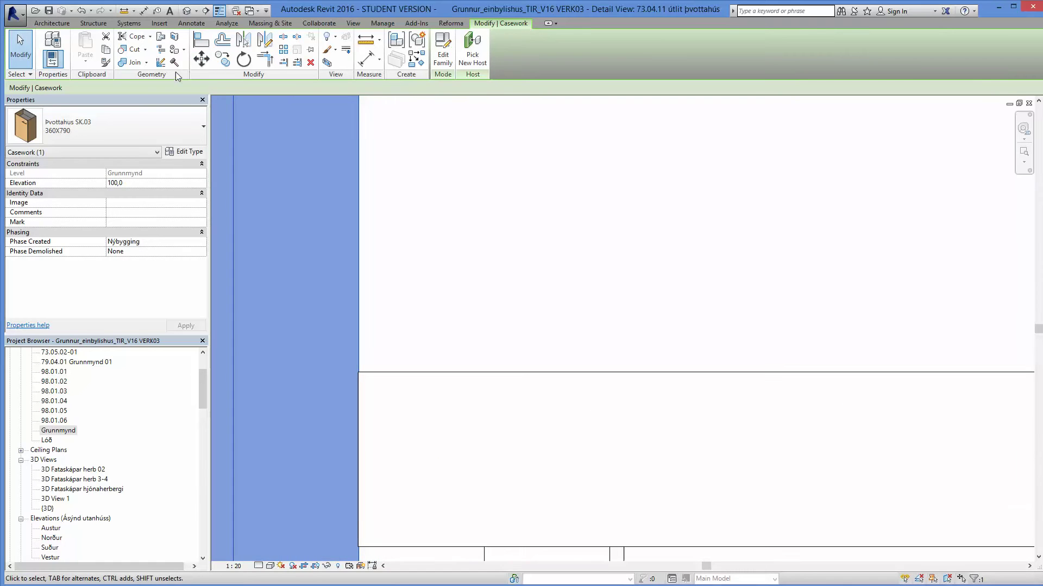
left_click(202, 61)
left_click(361, 373)
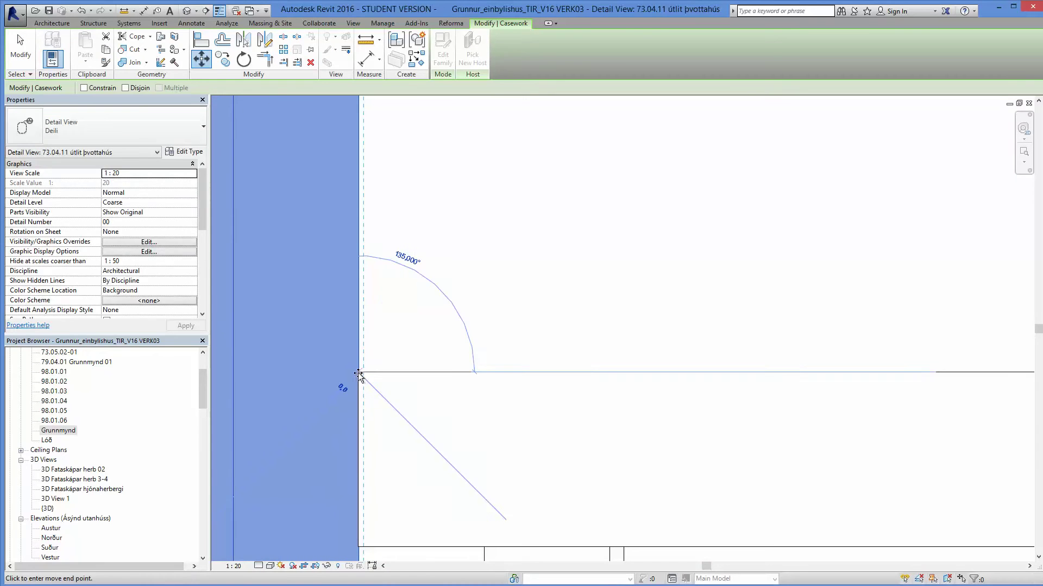
left_click(409, 373)
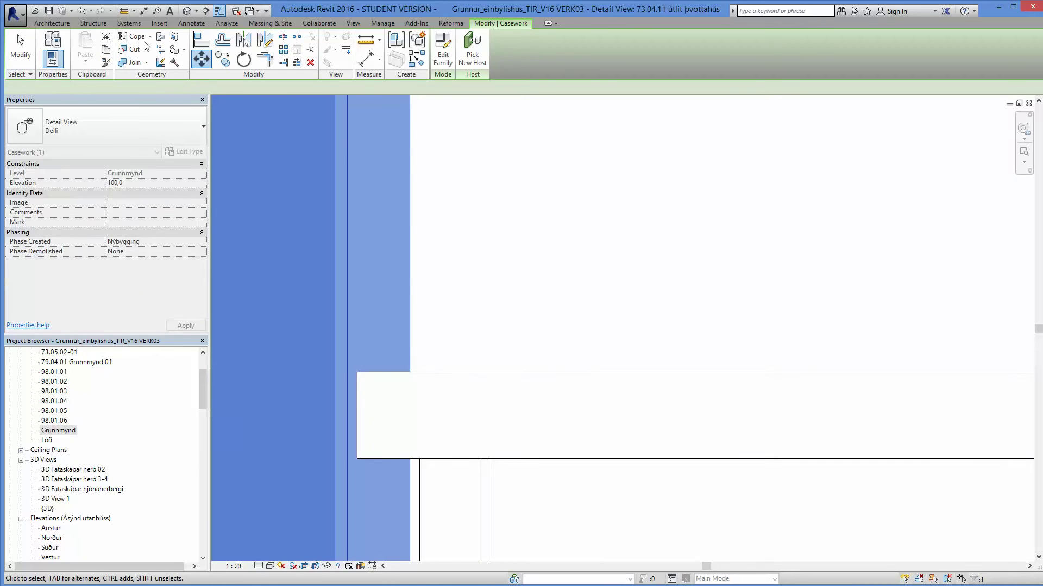
Step: Move the small 360X790 cabinet about 15.1 mm horizontally so its side edge meets the end corner of the countertop
left_click(202, 61)
left_click(406, 373)
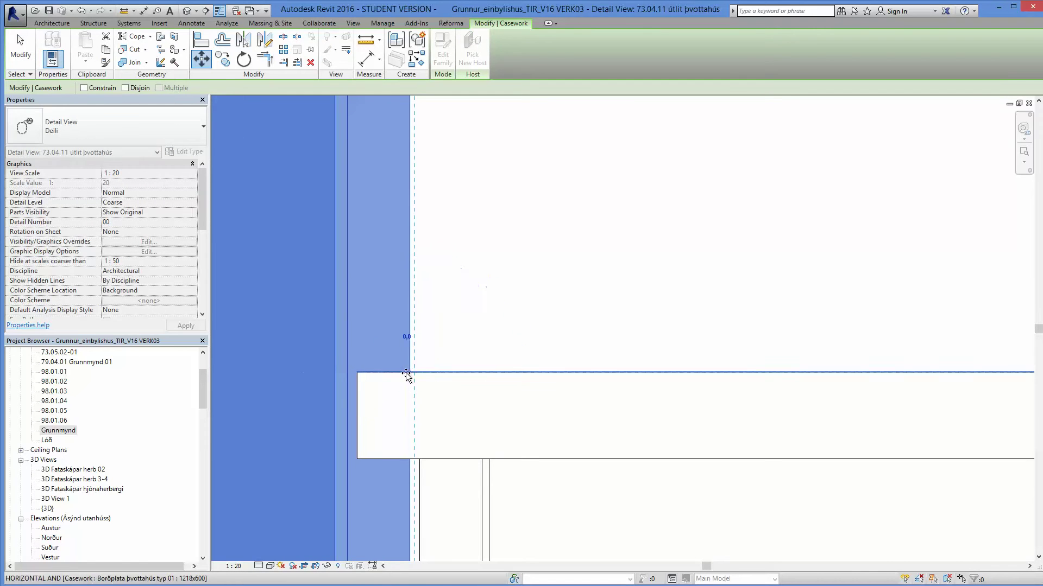
scroll(410, 375, "up", 1)
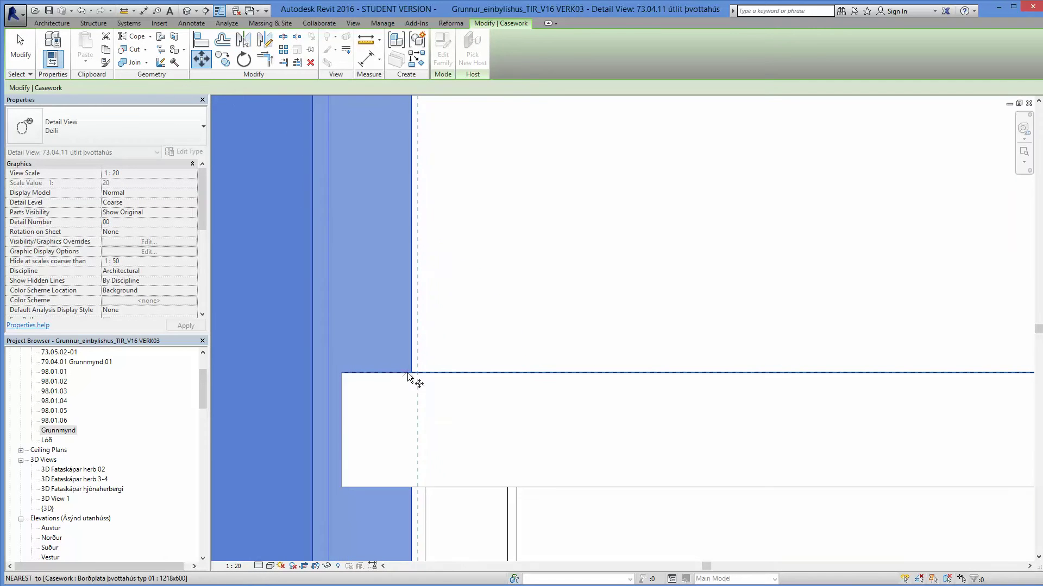
left_click(341, 373)
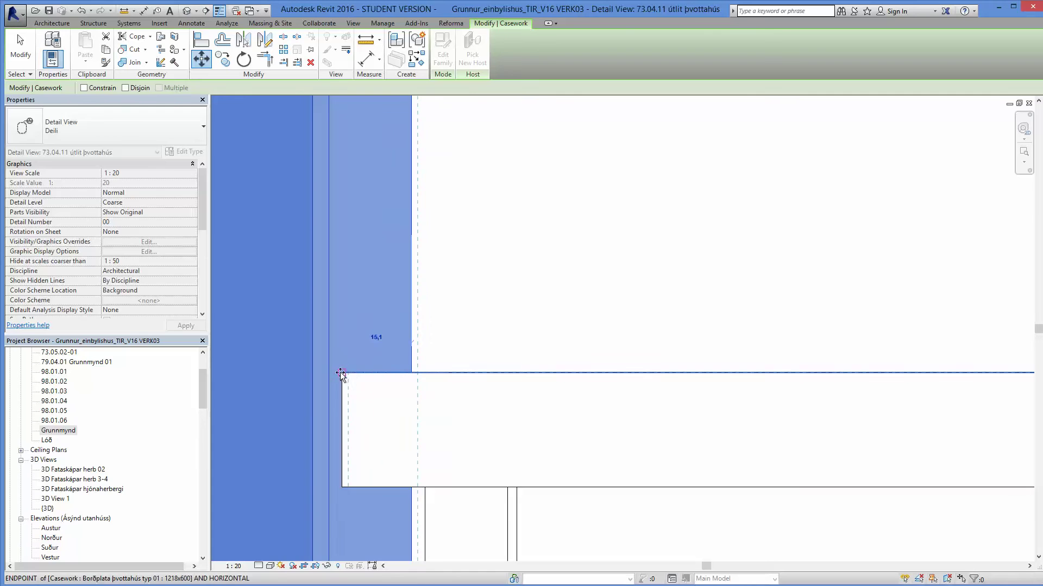
scroll(340, 375, "down", 1)
Step: Move the small cabinet 10 mm horizontally away from the countertop's end to leave a gap beside the drawer cabinet
key("m")
key("v")
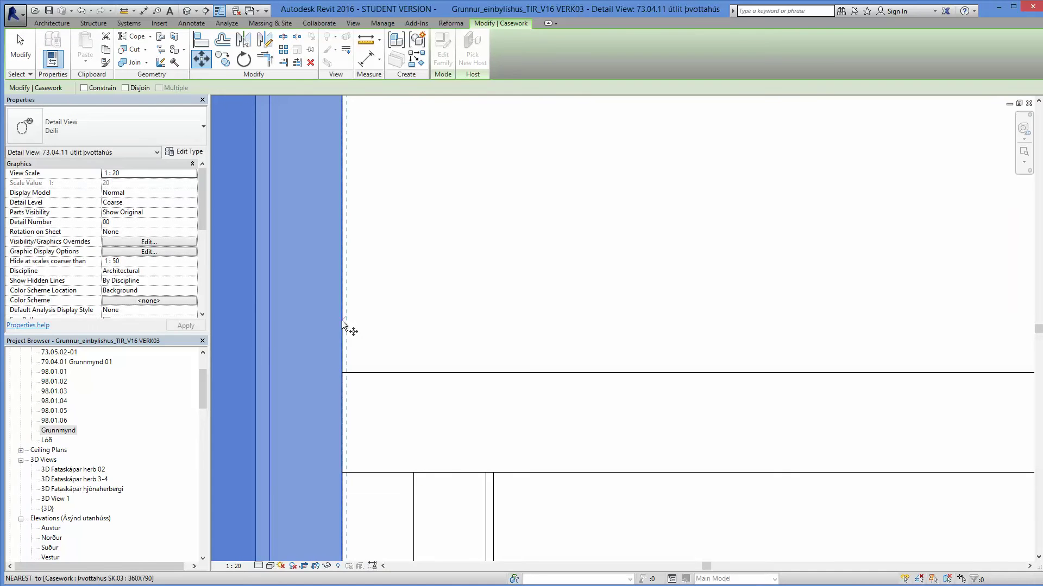
left_click(342, 320)
scroll(342, 321, "down", 5)
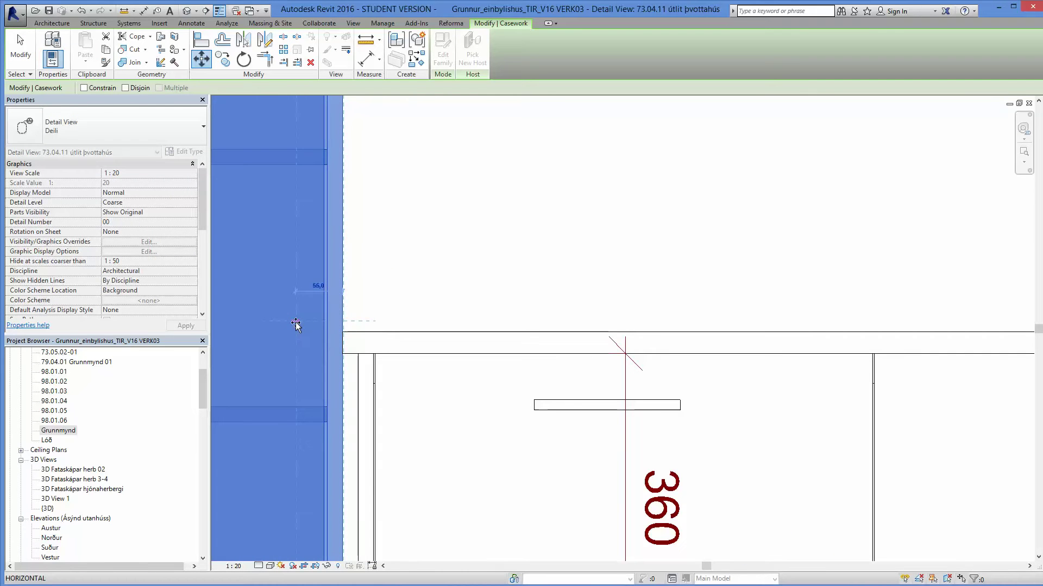
type("10")
key("Return")
scroll(474, 371, "down", 3)
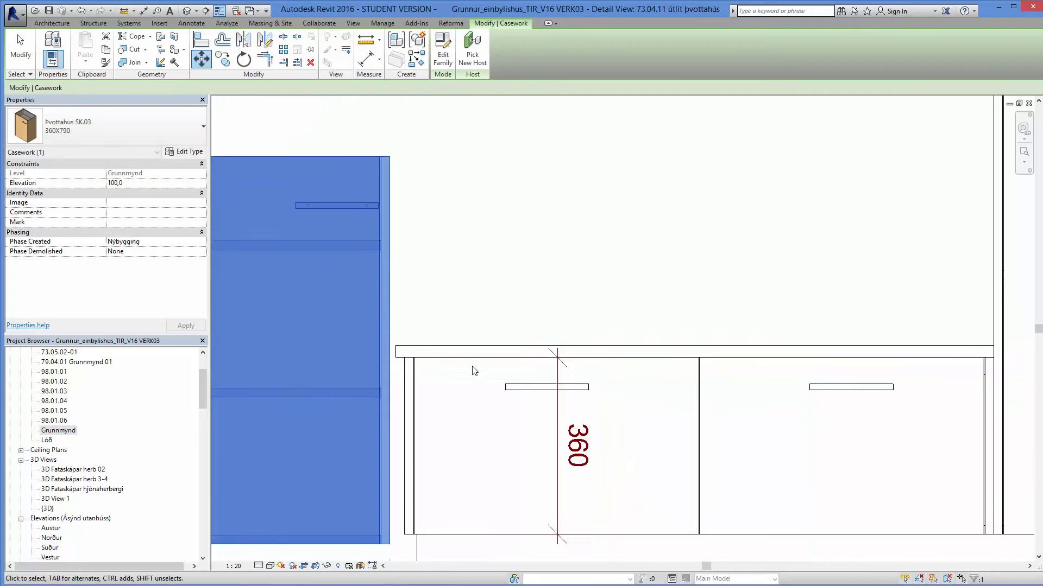
scroll(473, 498, "down", 3)
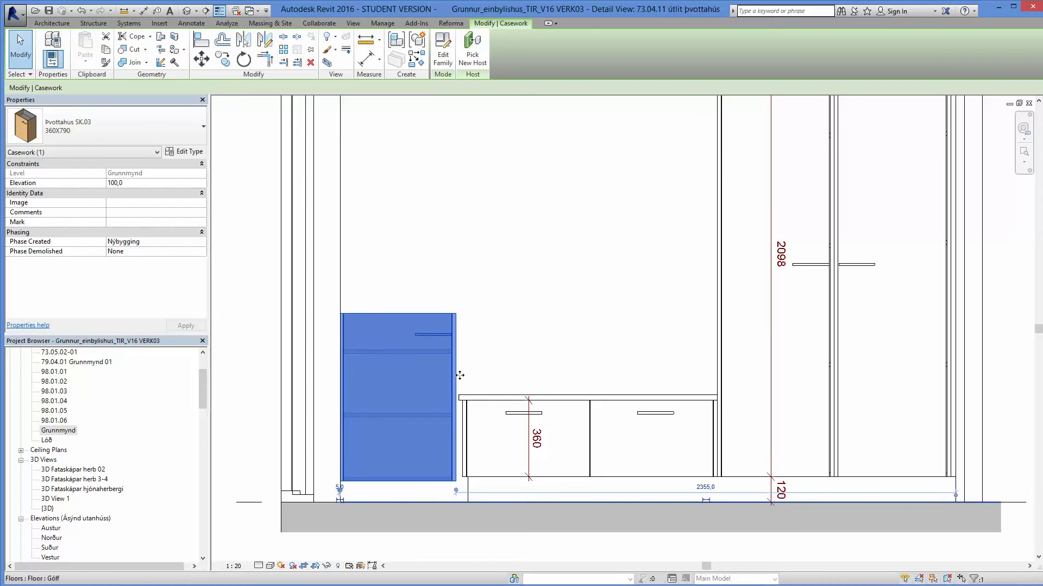
Step: Examine the side edges of the small cabinet and the 500 x 2100 cabinet, including the IV -skápahlið panel beside the tall one
left_click(22, 43)
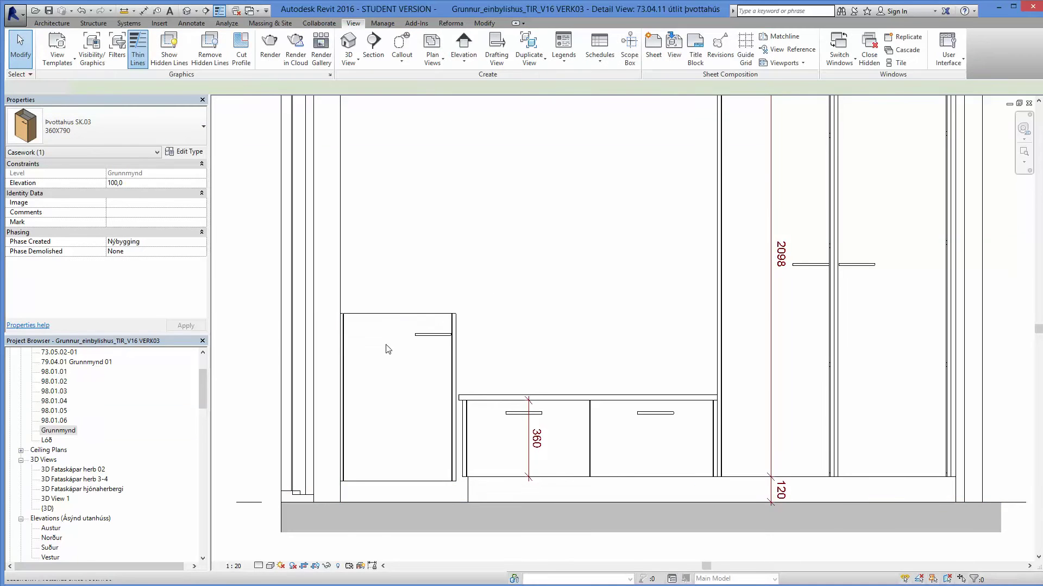
scroll(348, 320, "up", 5)
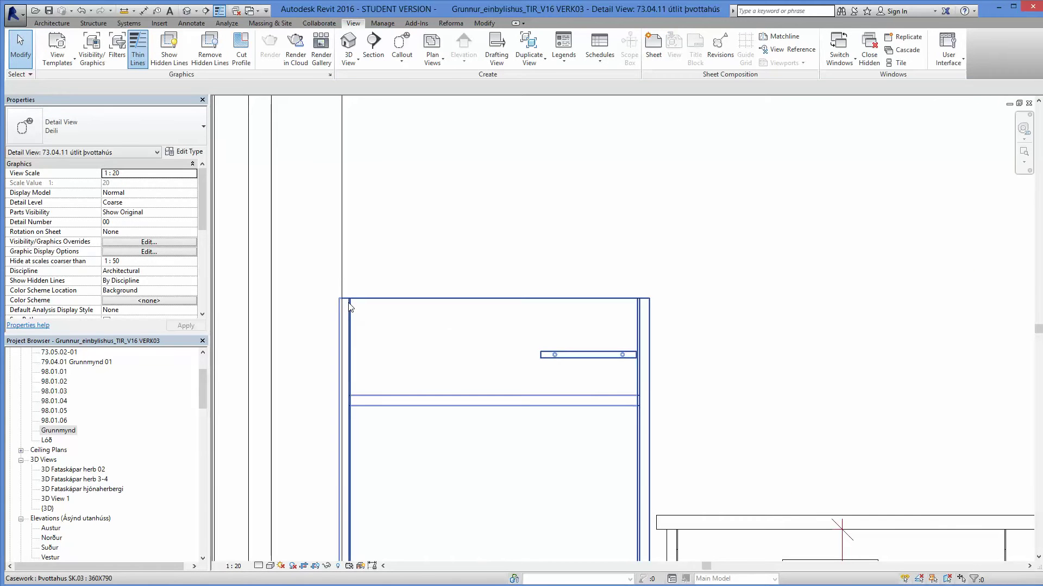
left_click(348, 304)
scroll(347, 301, "down", 4)
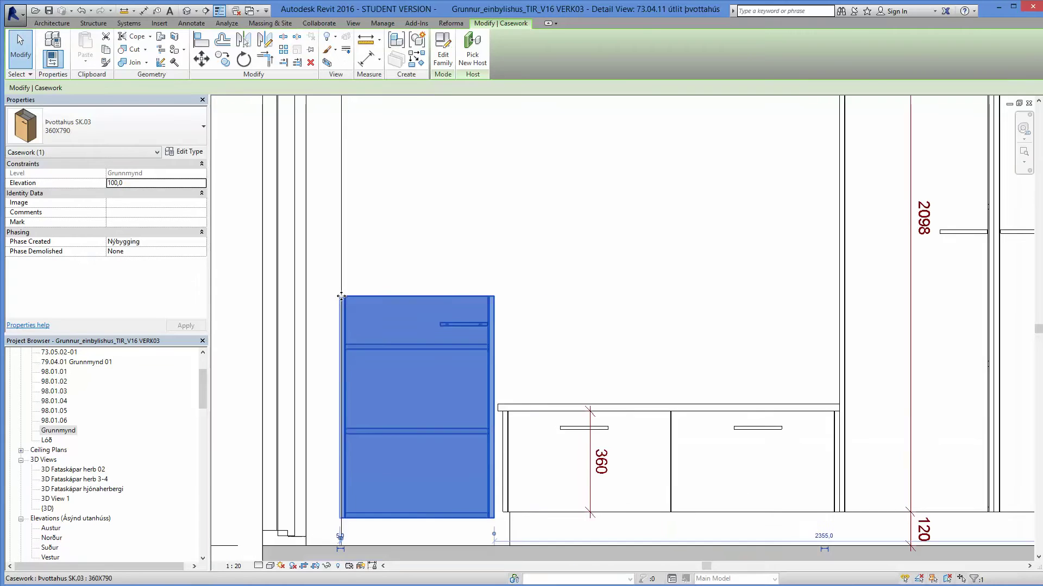
scroll(348, 304, "down", 3)
left_click(531, 340)
middle_click_drag(537, 345, 314, 394)
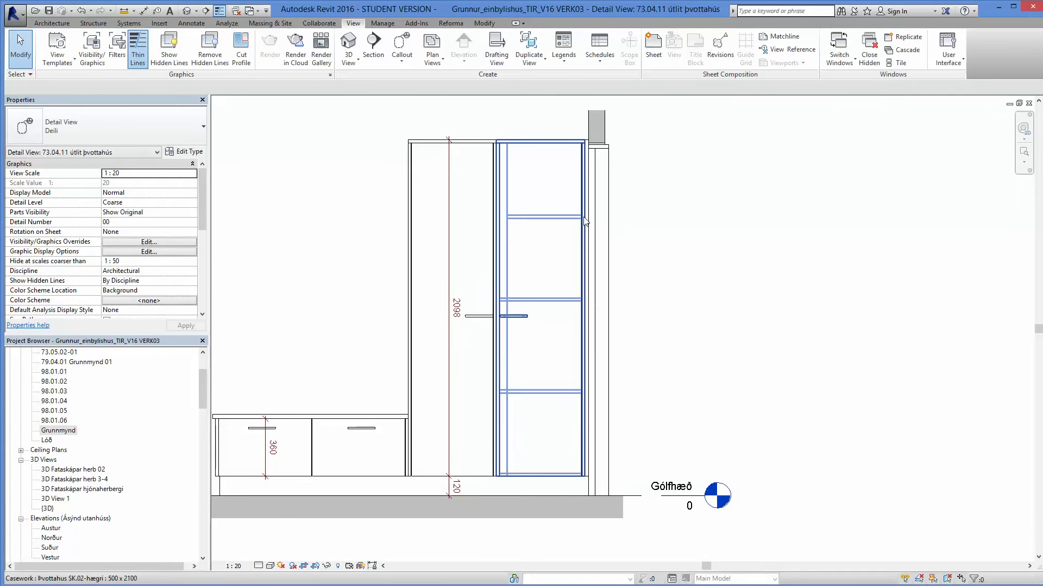
scroll(584, 220, "up", 5)
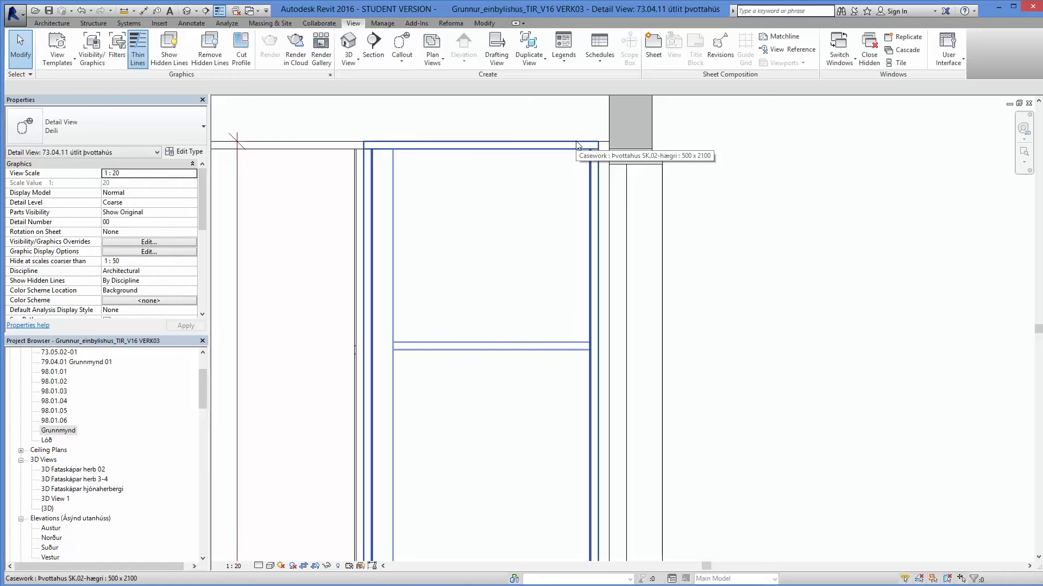
left_click(577, 146)
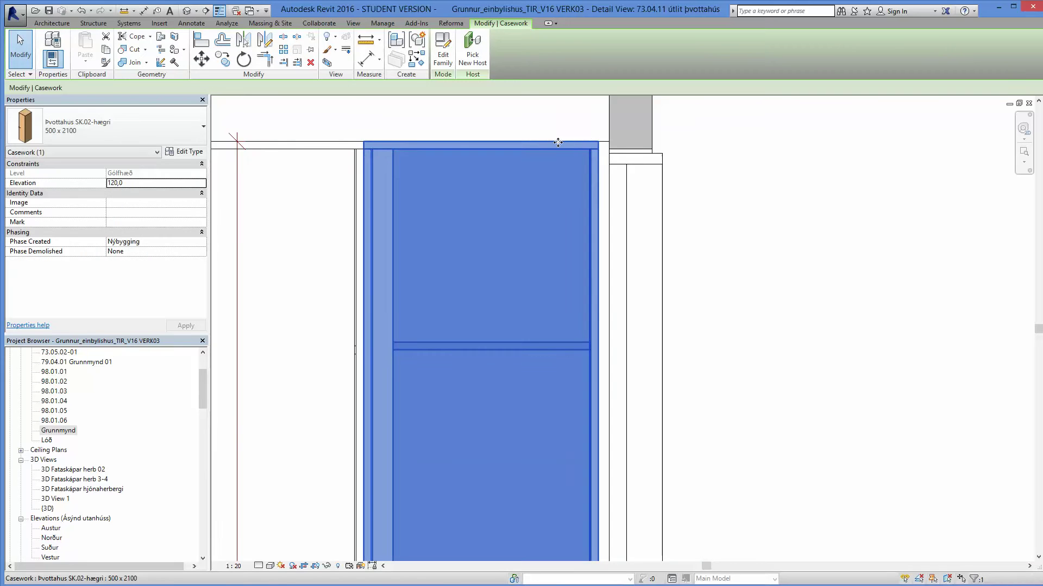
scroll(377, 153, "up", 4)
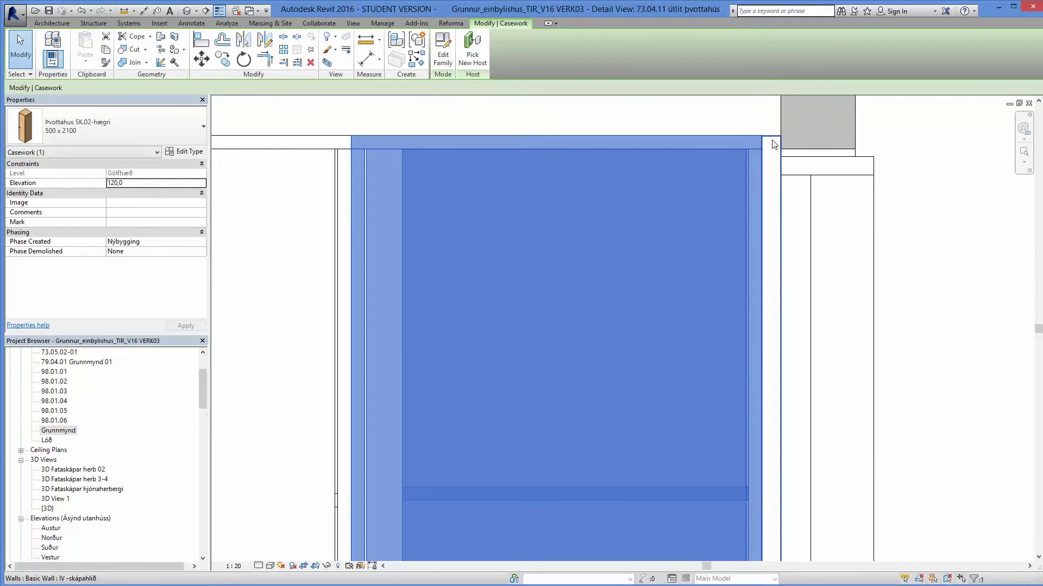
left_click(719, 129)
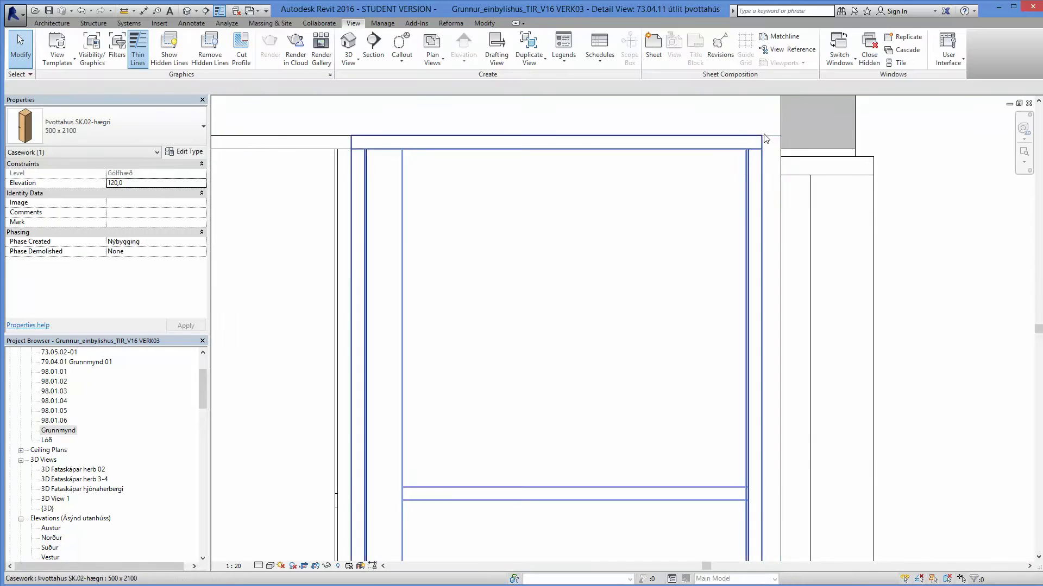
left_click(770, 140)
scroll(771, 313, "down", 5)
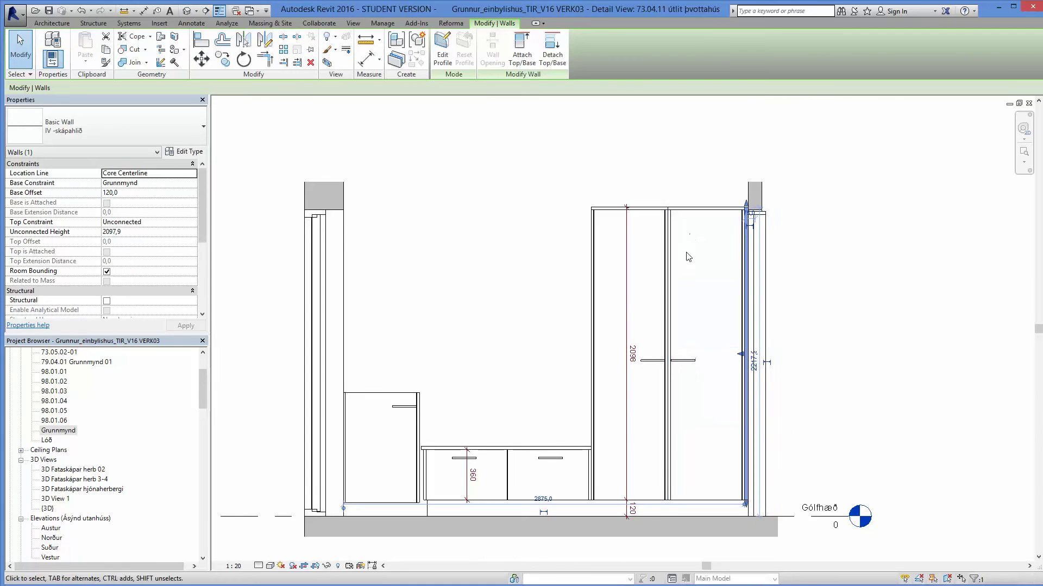
left_click(907, 459)
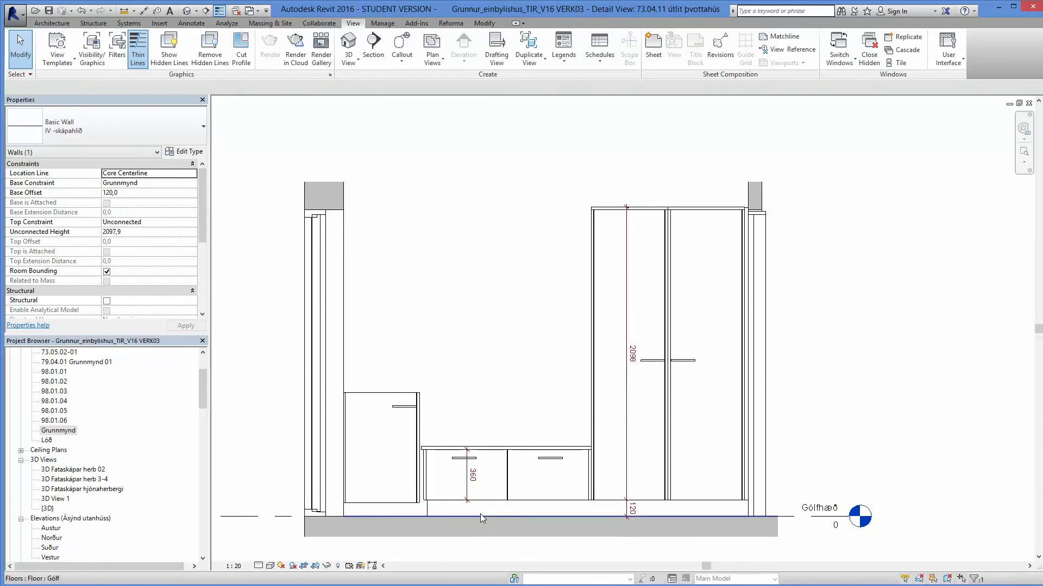
scroll(401, 510, "up", 3)
scroll(487, 343, "up", 2)
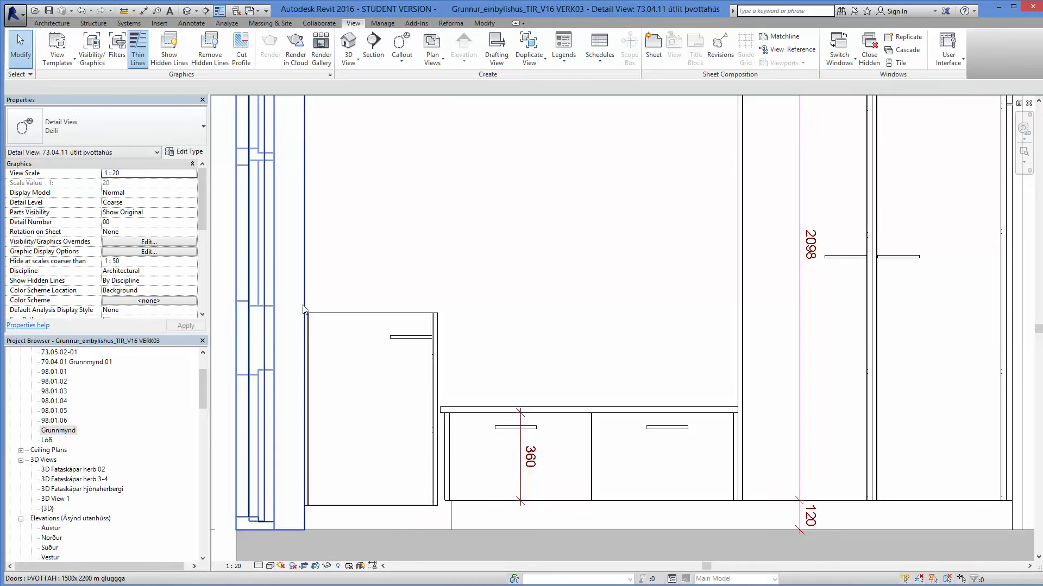
left_click(52, 23)
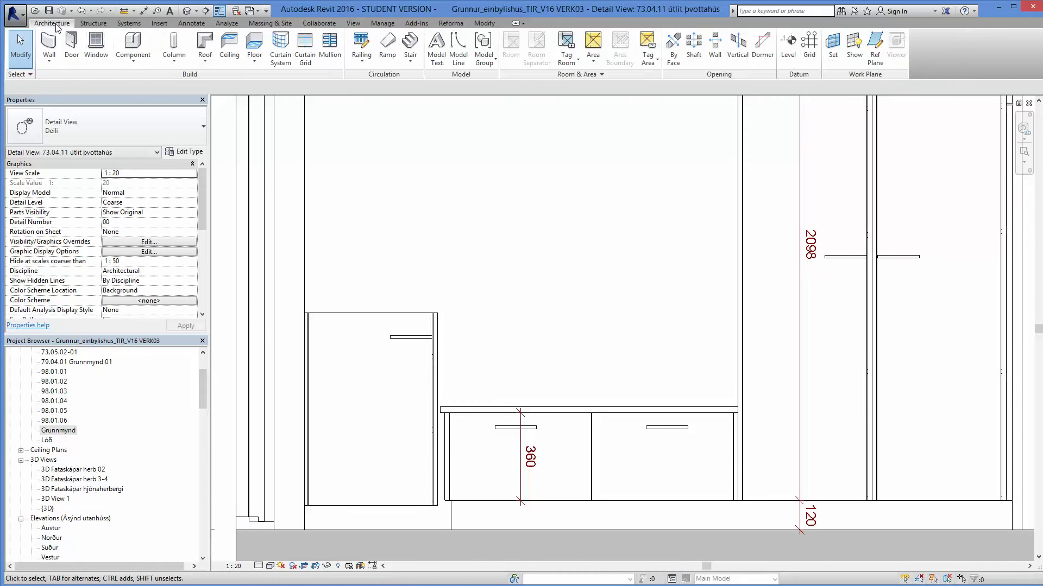
left_click(50, 59)
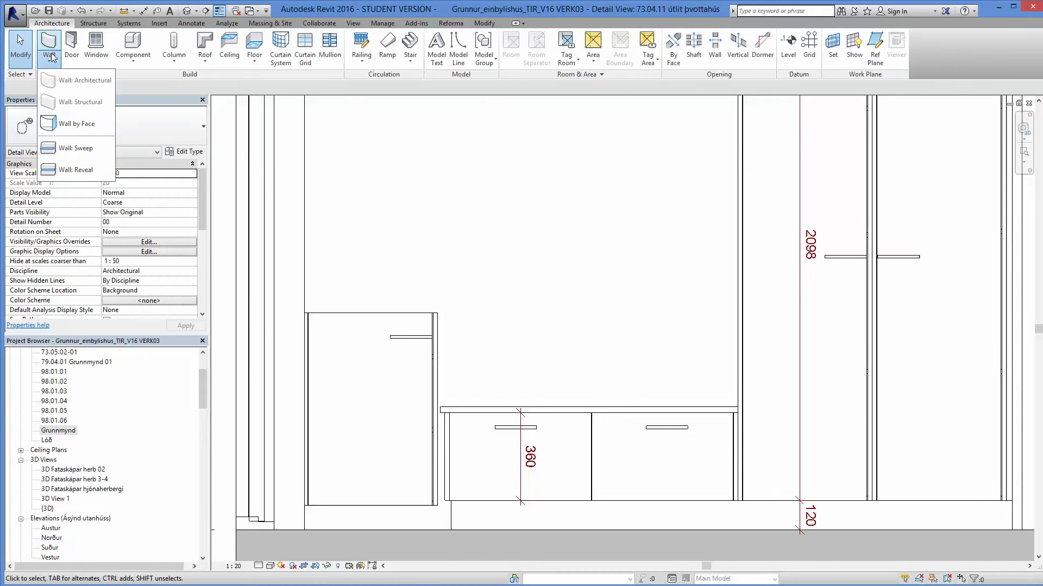
left_click(52, 45)
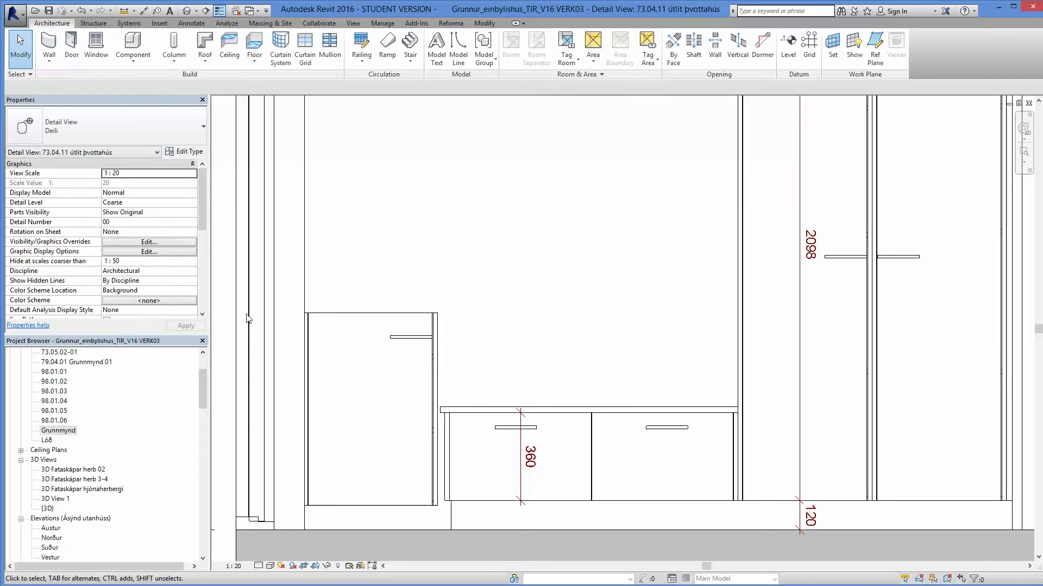
Step: Open the Grunnmynd floor plan and start a new architectural wall of type IV -skápahlið
left_click(315, 337)
double_click(54, 431)
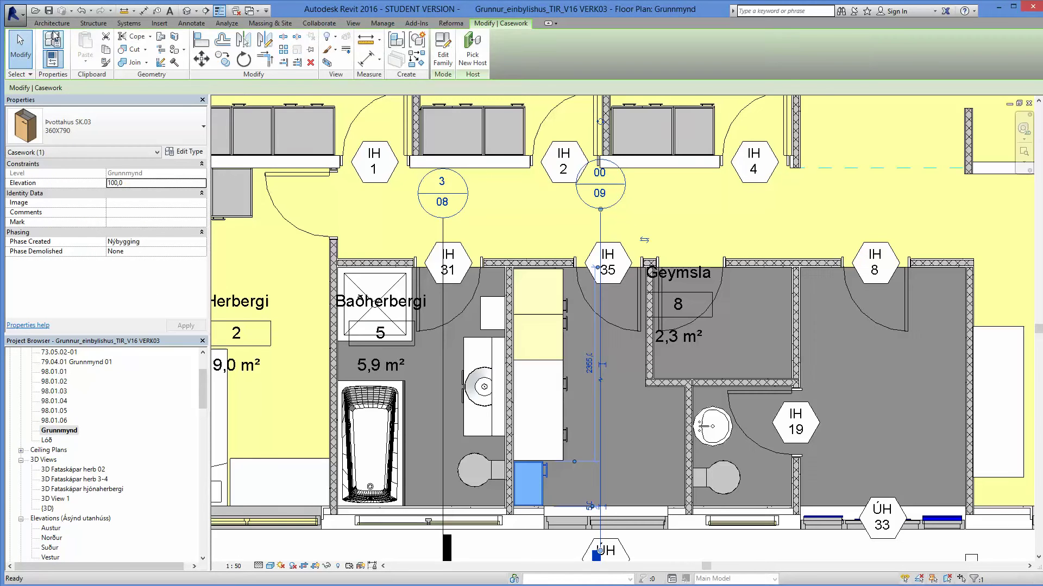
left_click(51, 25)
left_click(49, 40)
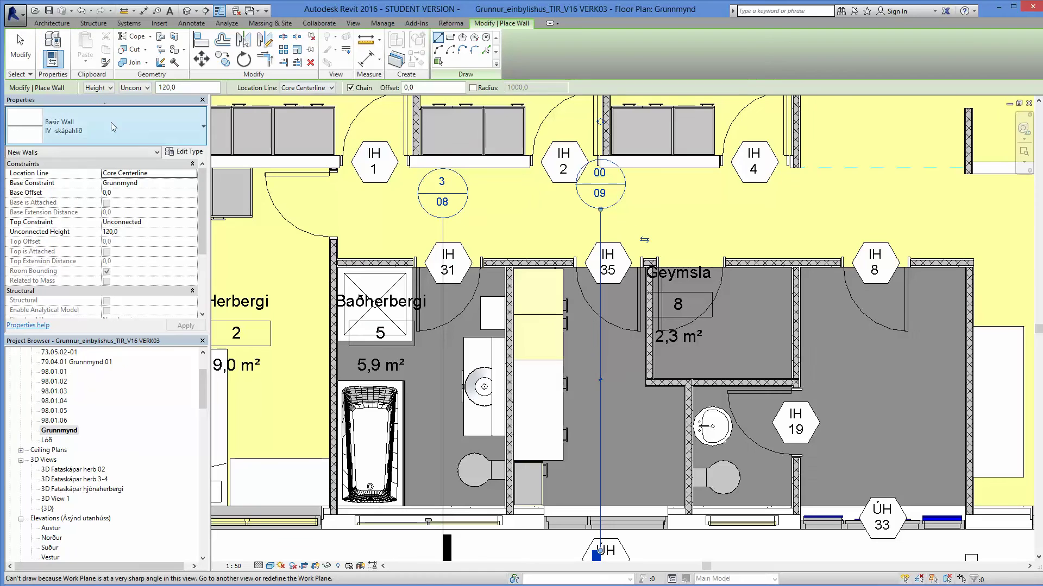
left_click(123, 129)
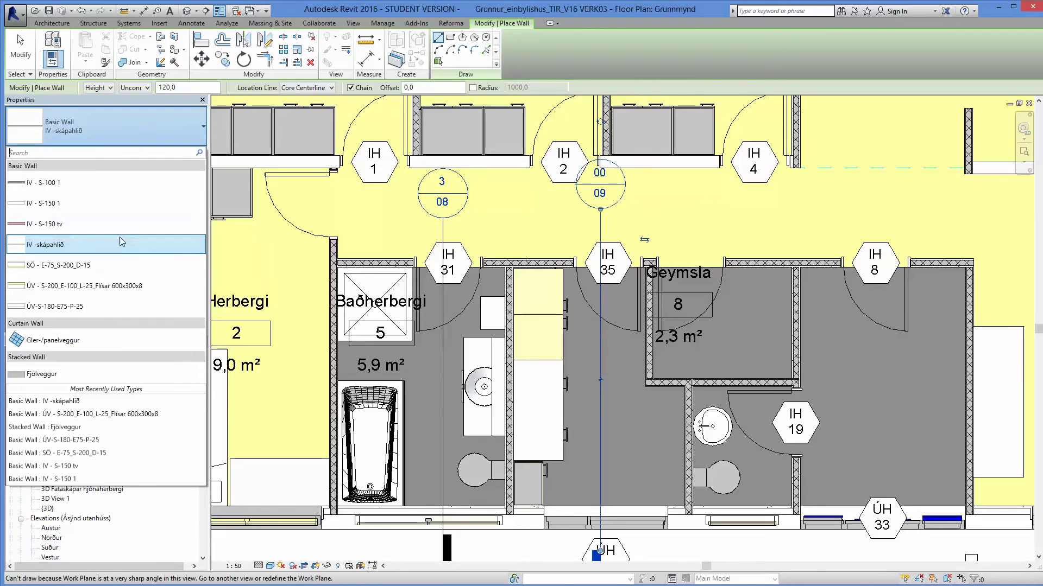
left_click(59, 245)
Step: Check the layer thickness in the structure of the IV -skápahlið wall type
left_click(199, 153)
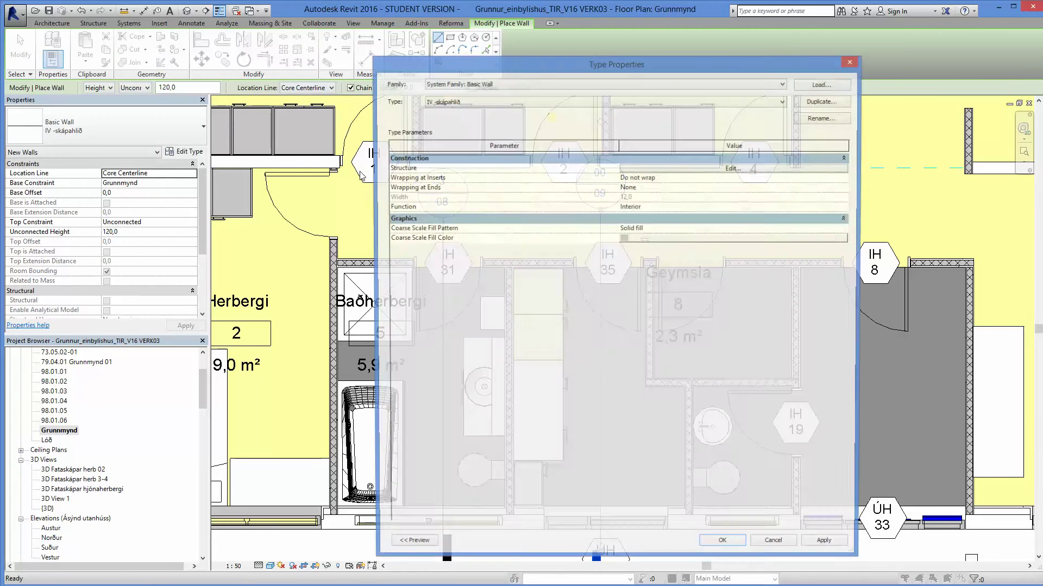
left_click(713, 167)
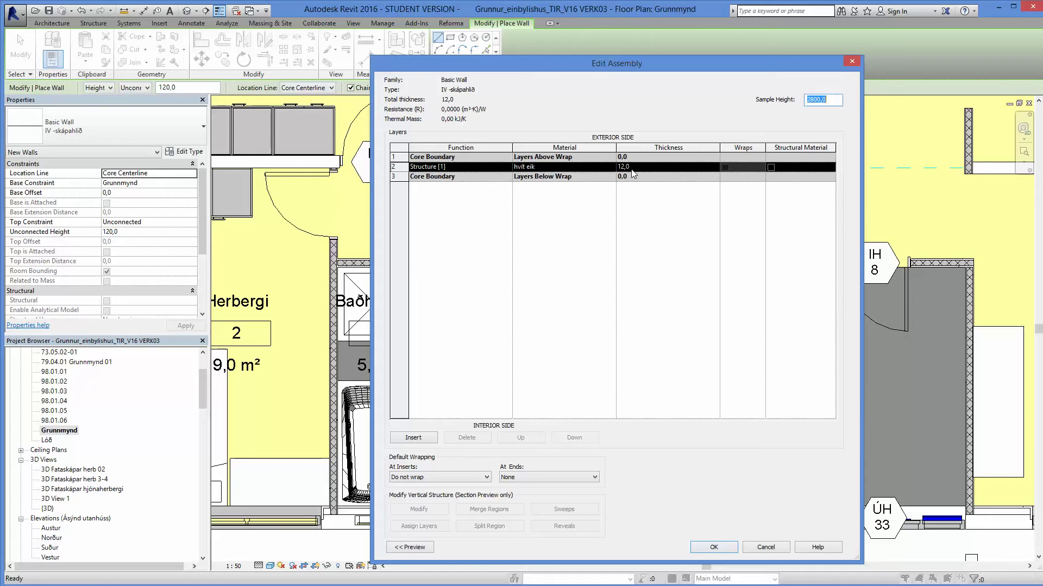
left_click(725, 548)
left_click(742, 550)
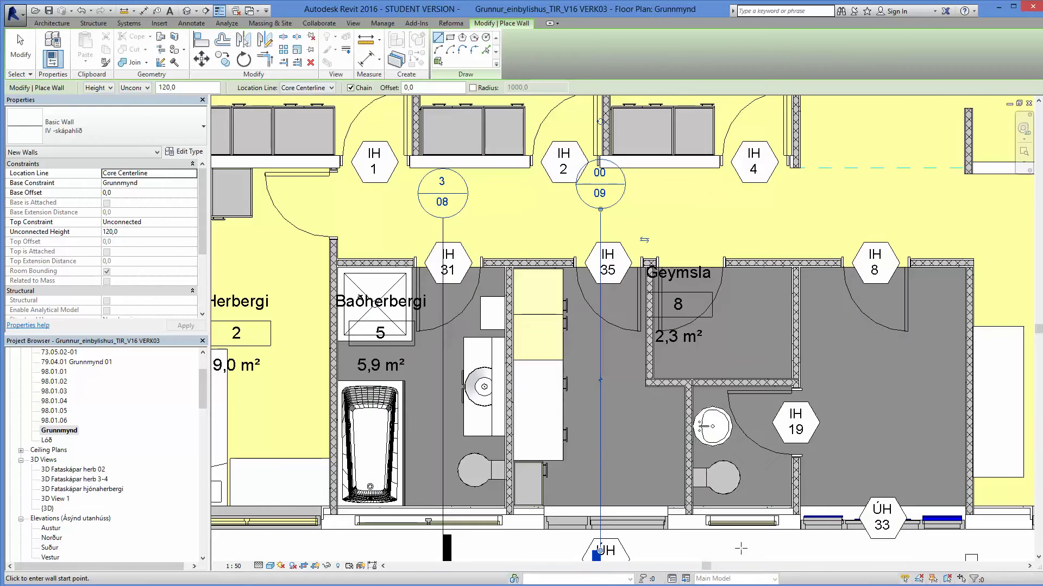
Step: Set the new wall's location line to Finish Face: Exterior for drawing it along the countertop's end
scroll(584, 476, "up", 2)
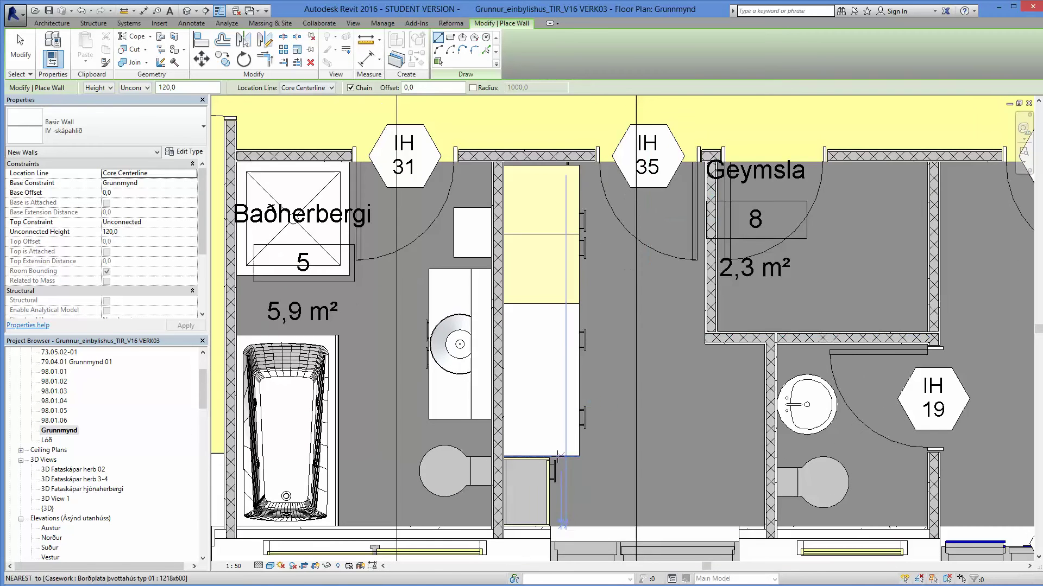
scroll(547, 460, "up", 5)
scroll(615, 448, "up", 2)
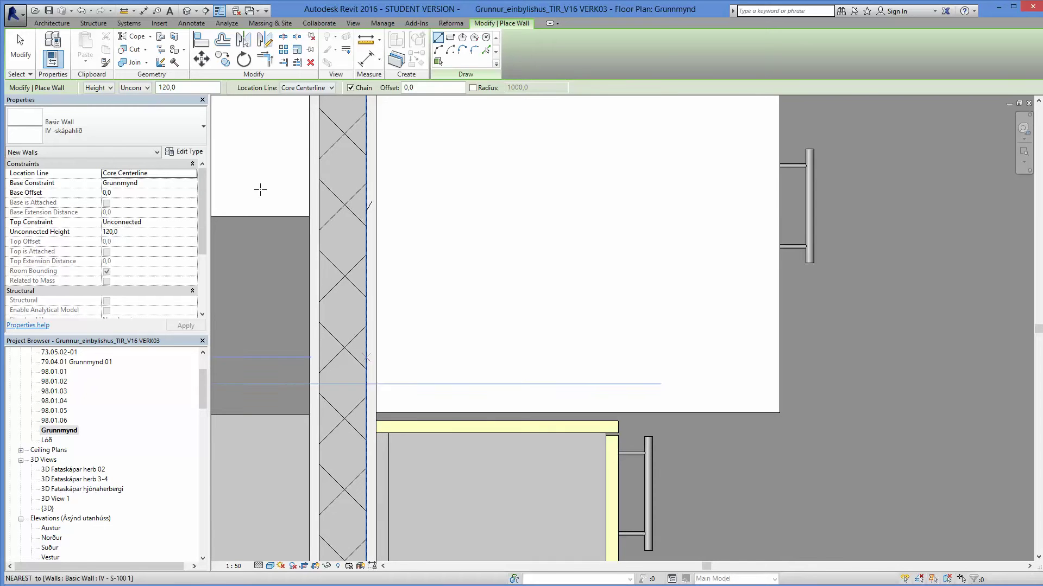
left_click(315, 88)
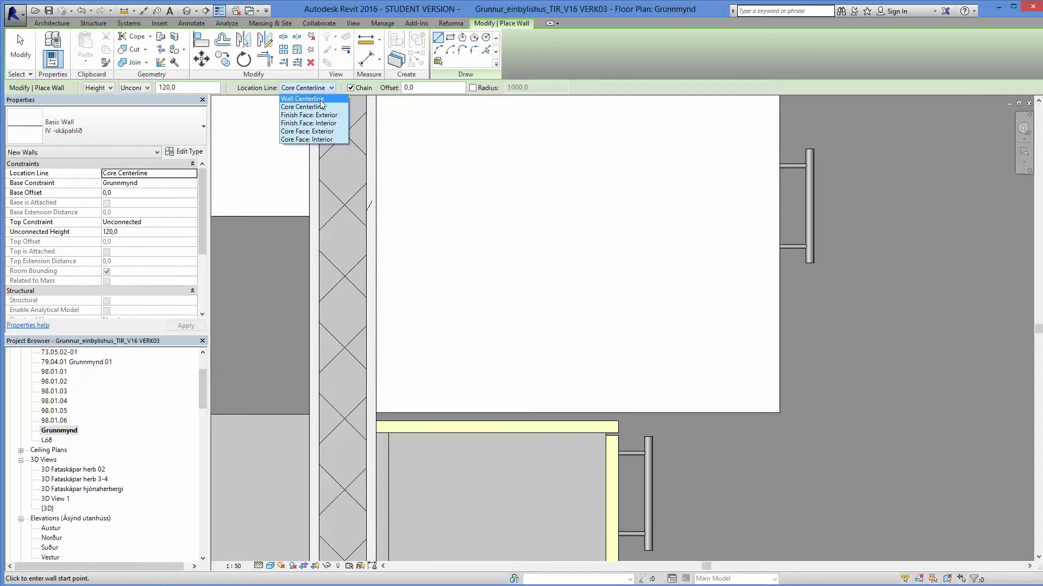
left_click(308, 115)
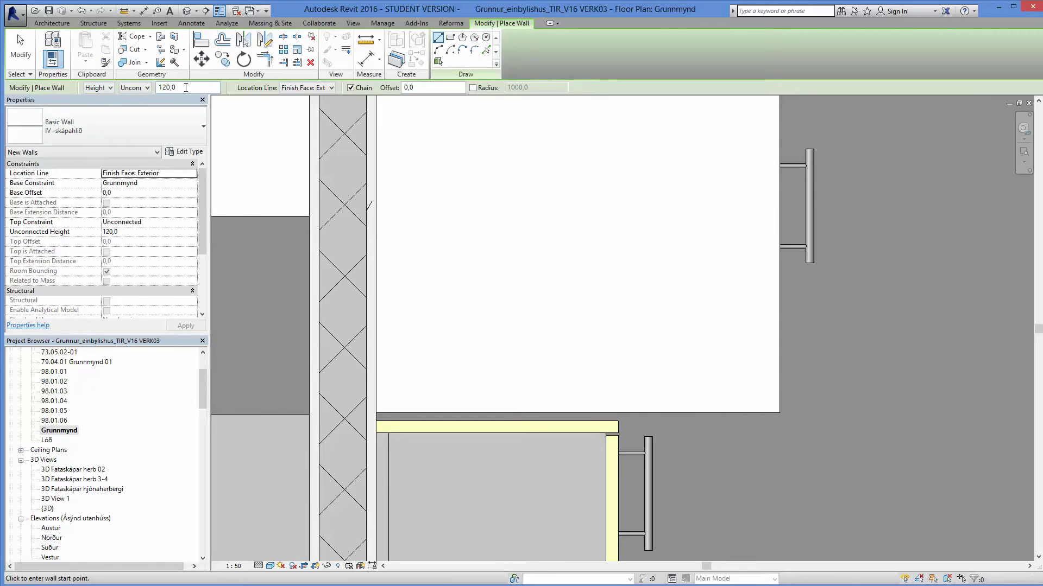
Step: Add up the heights from the floor to the upper countertop's underside on the reference drawing and set the wall's Unconnected Height to 1365
double_click(186, 87)
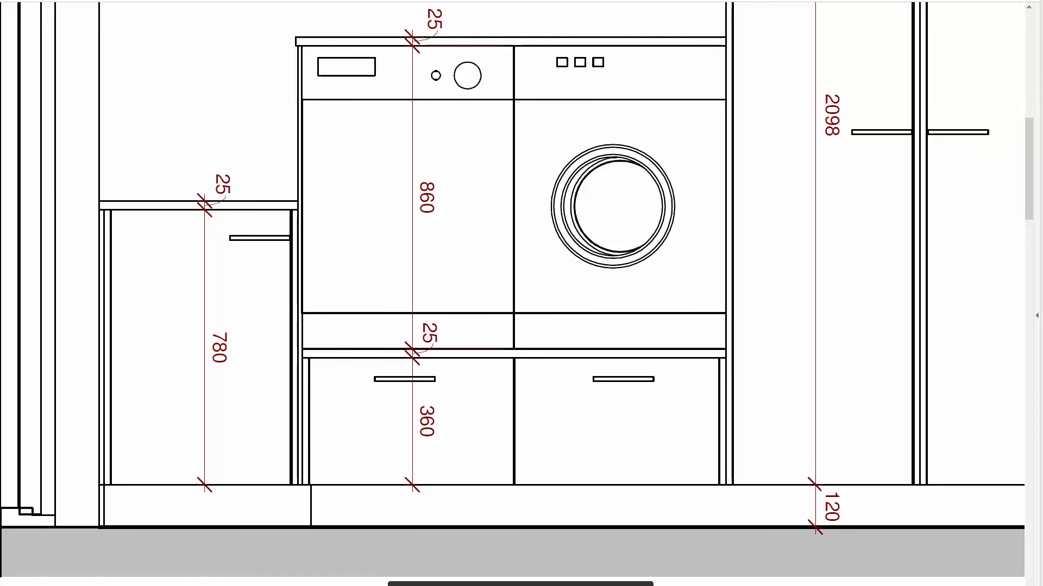
key("alt+Tab")
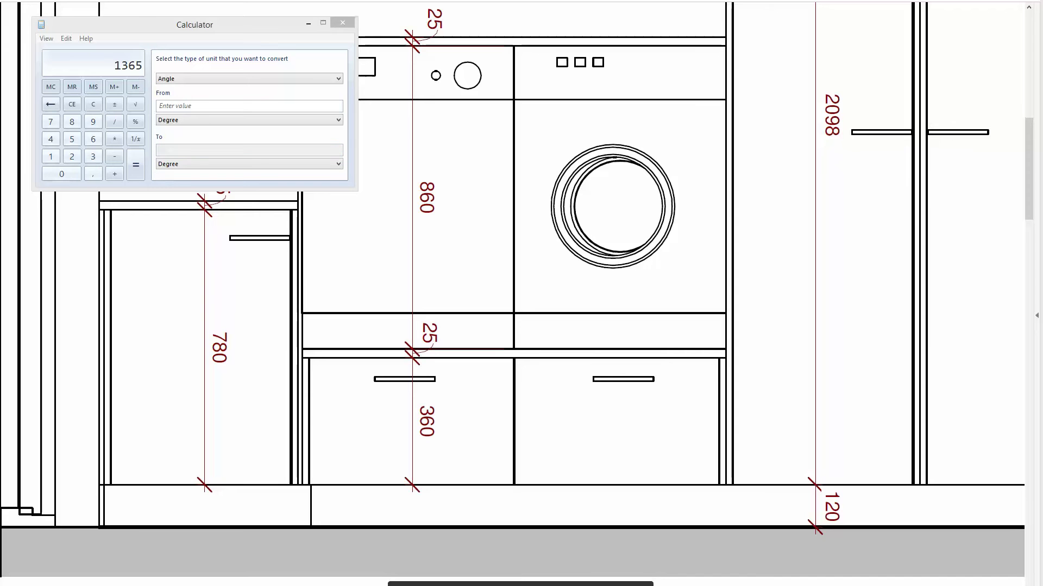
key("alt+Tab")
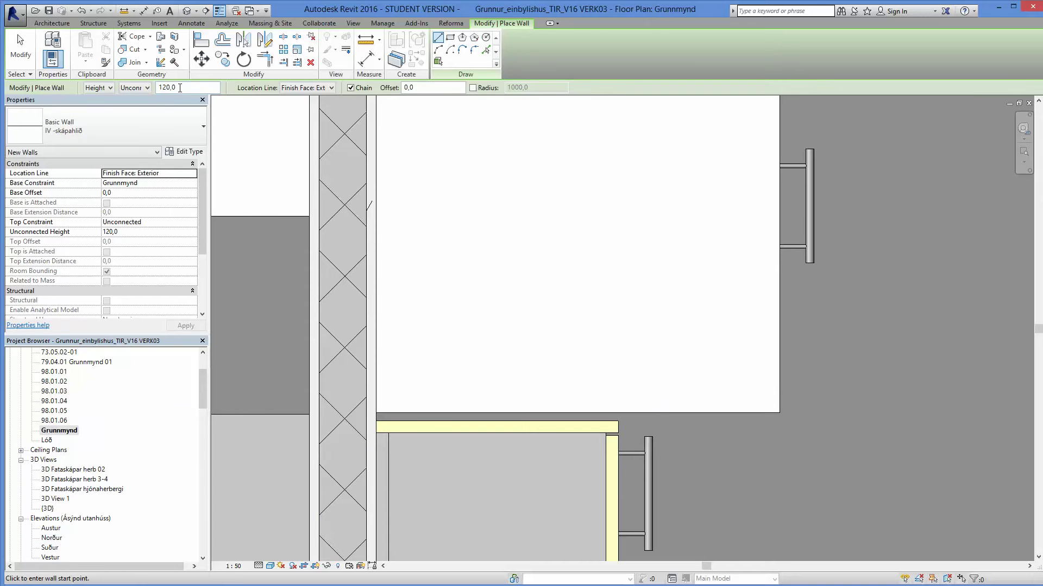
left_click(140, 233)
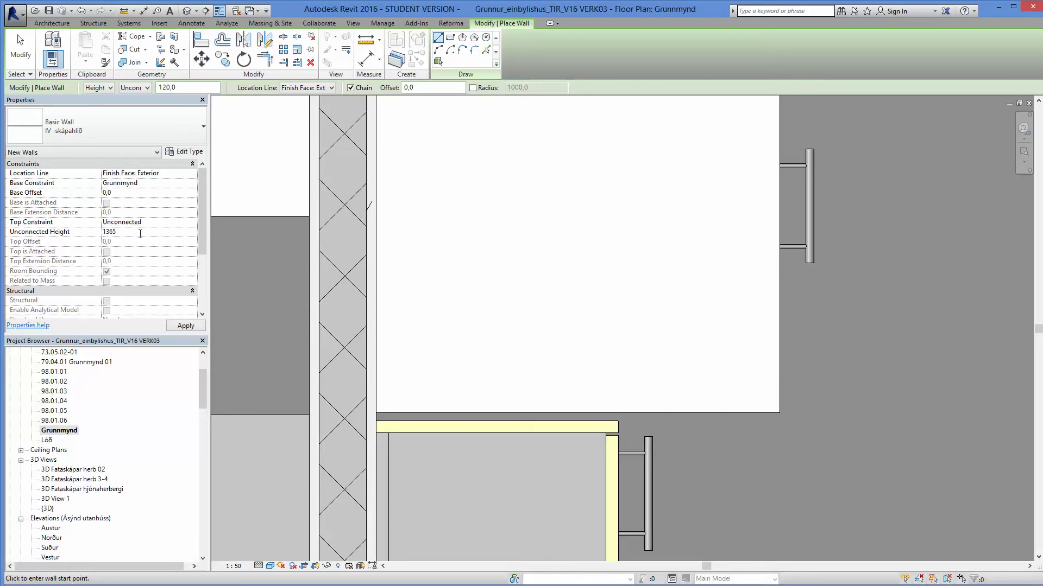
Step: Show the floor plan in Wireframe and draw the IV -skápahlið wall 600 mm long along the countertop's end, from the wall to the cabinet front
left_click(270, 566)
left_click(288, 511)
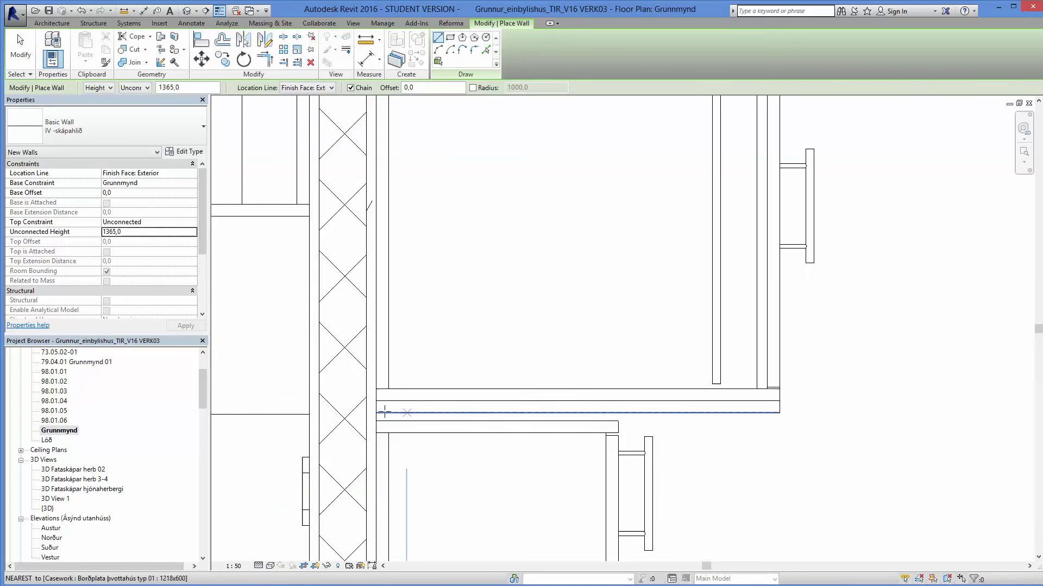
scroll(383, 413, "up", 1)
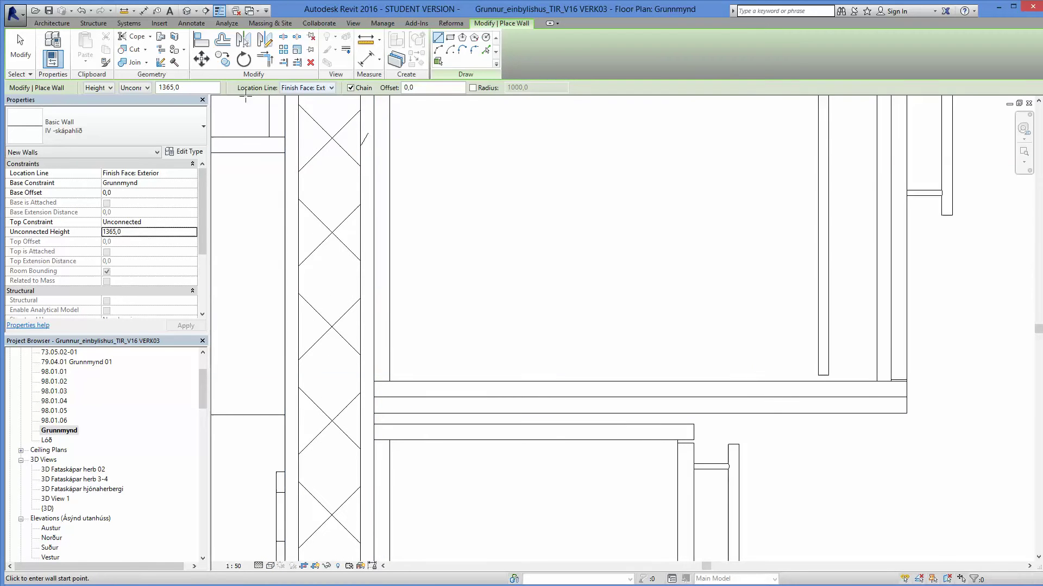
left_click(374, 397)
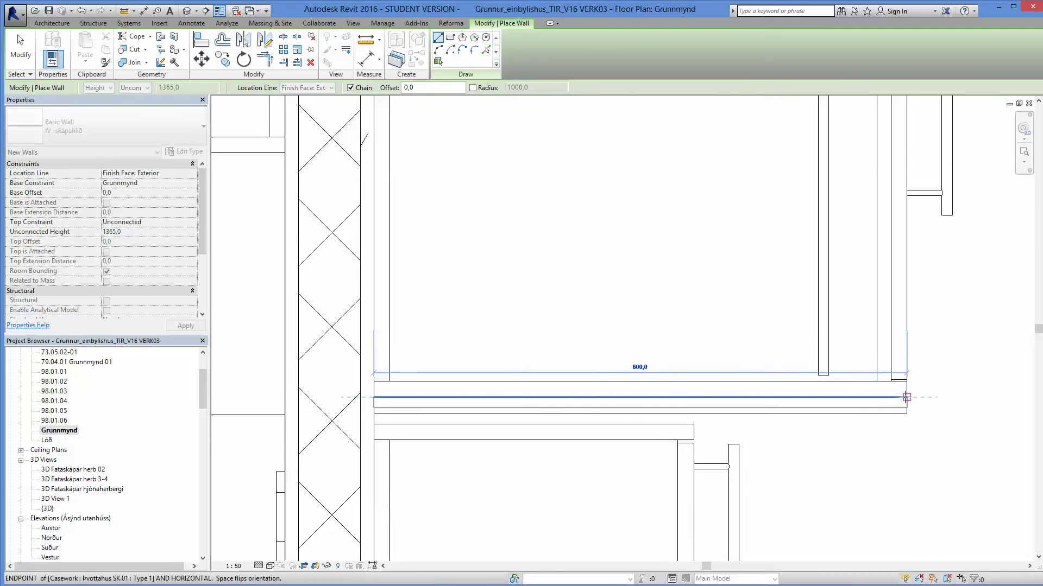
left_click(906, 397)
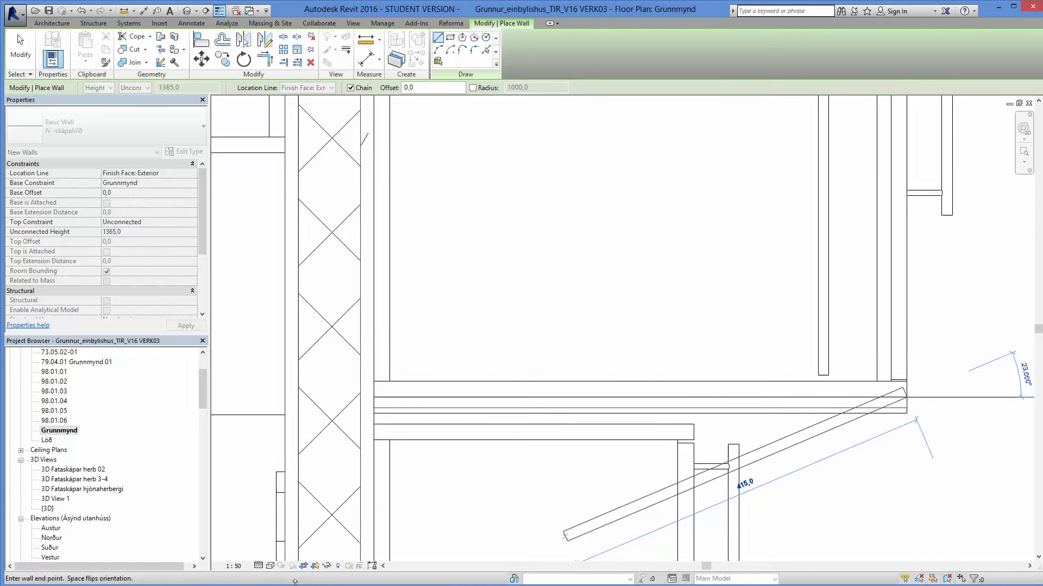
Step: Set the floor plan's visual style to Hidden Line and finish the wall command
left_click(270, 565)
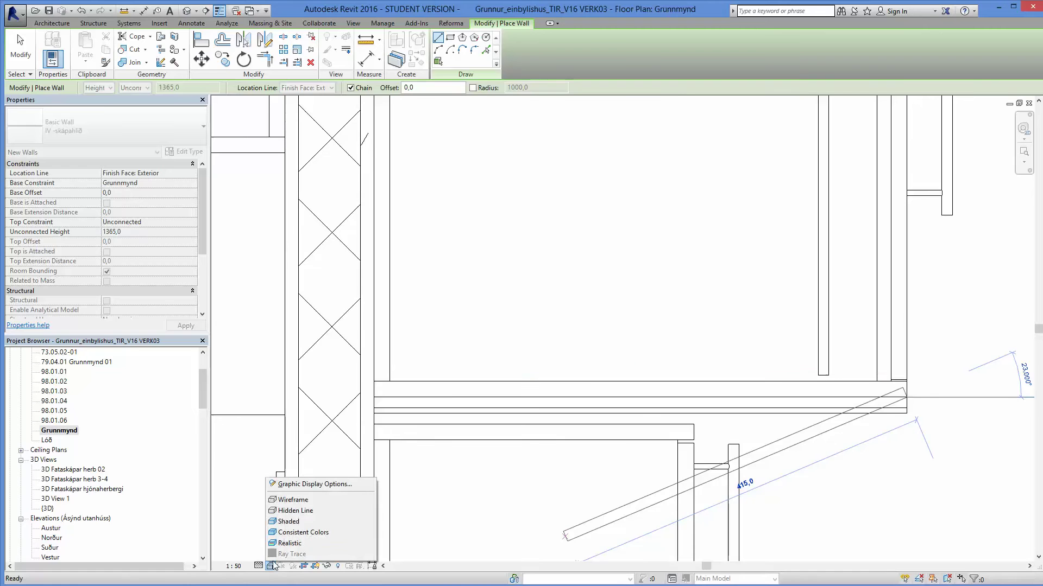
left_click(282, 521)
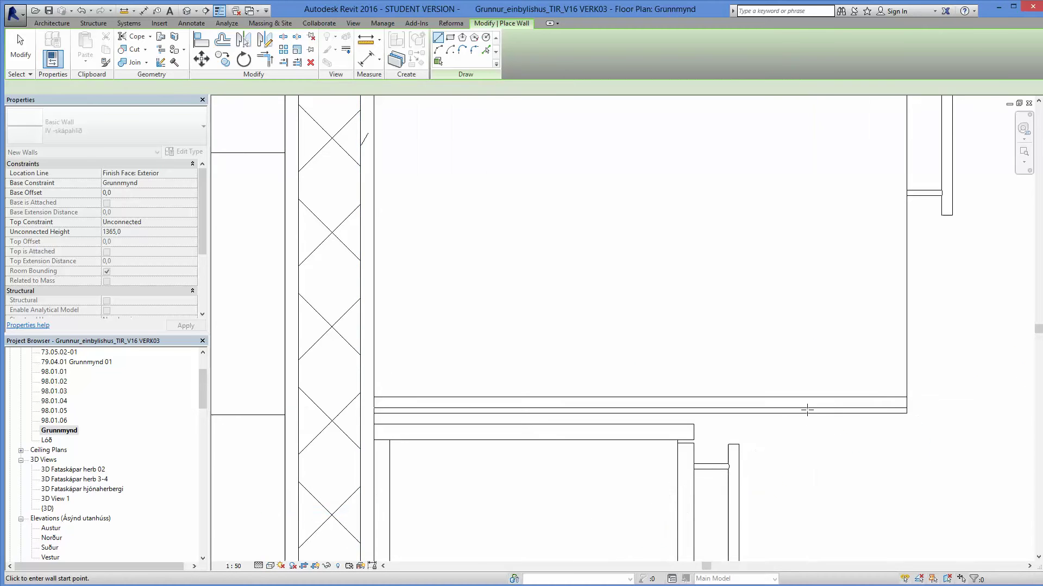
scroll(780, 421, "down", 2)
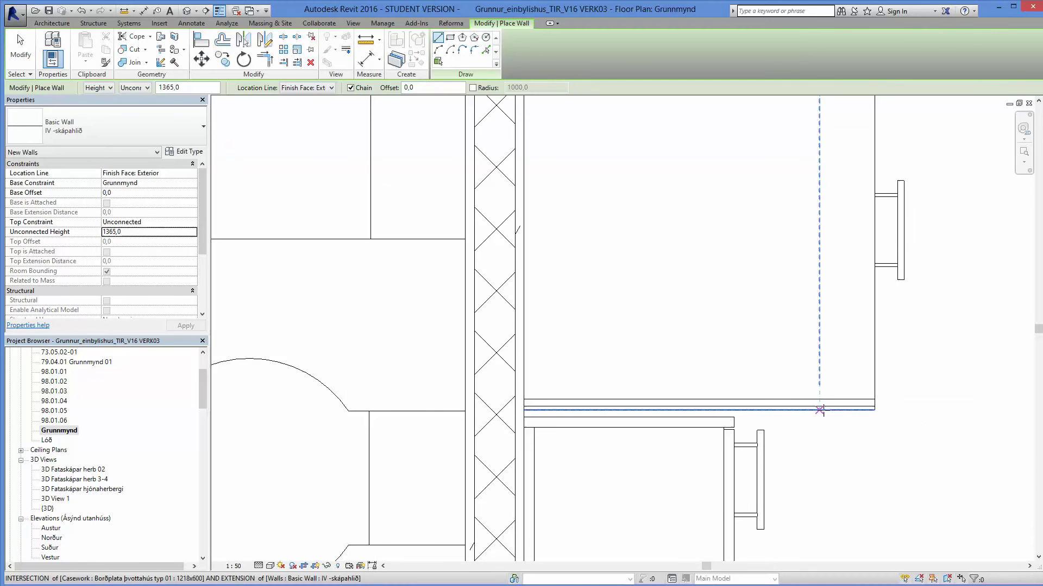
key("Escape")
key("Escape")
Step: Open the detail view 73.04.11 útlit þvottahús from its section line beside the laundry cabinets in the floor plan
scroll(171, 481, "down", 4)
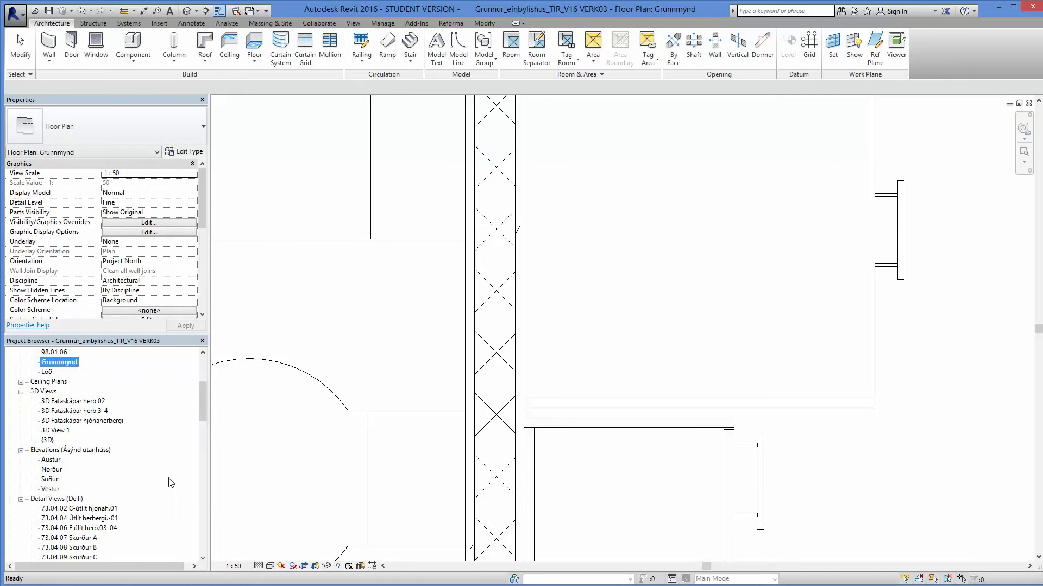
scroll(168, 482, "down", 5)
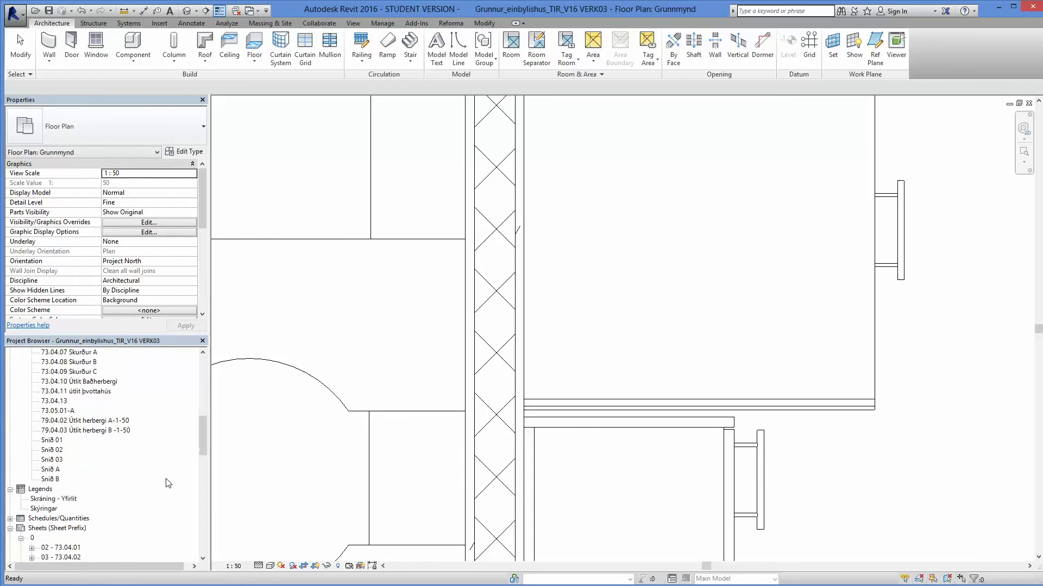
scroll(152, 452, "up", 5)
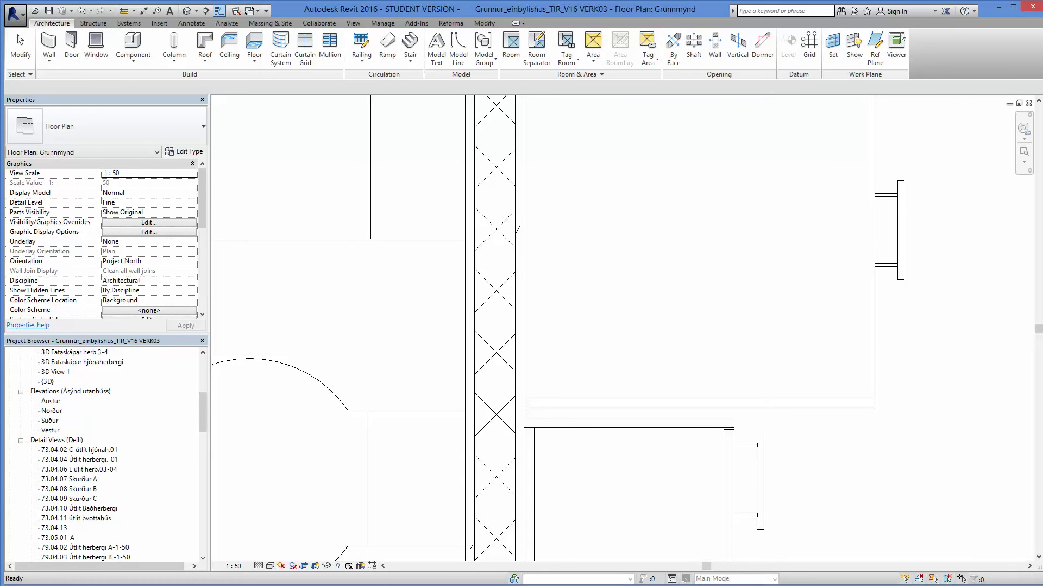
left_click(8, 56)
scroll(689, 350, "down", 5)
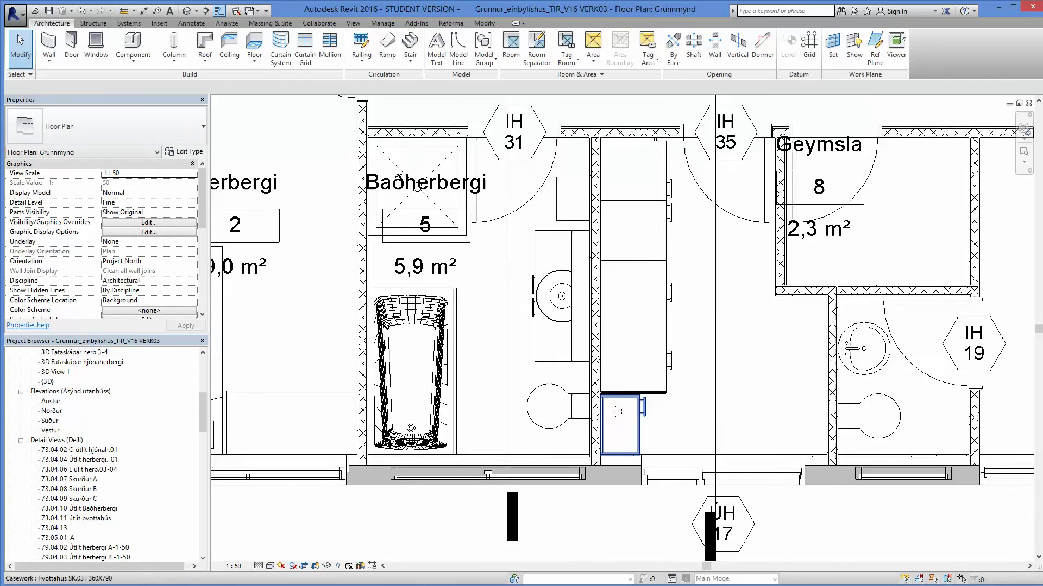
left_click(647, 200)
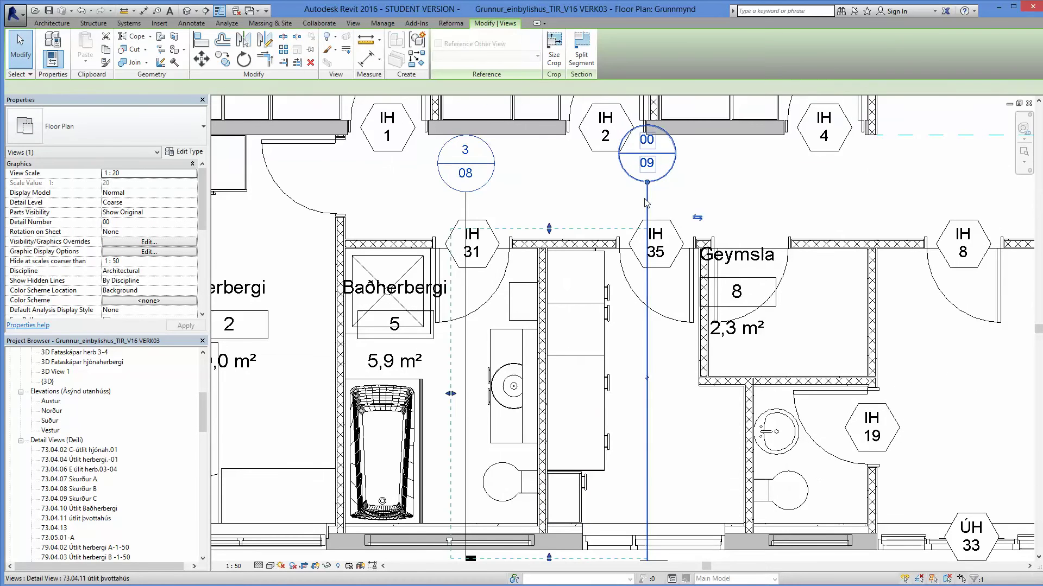
right_click(646, 200)
left_click(678, 261)
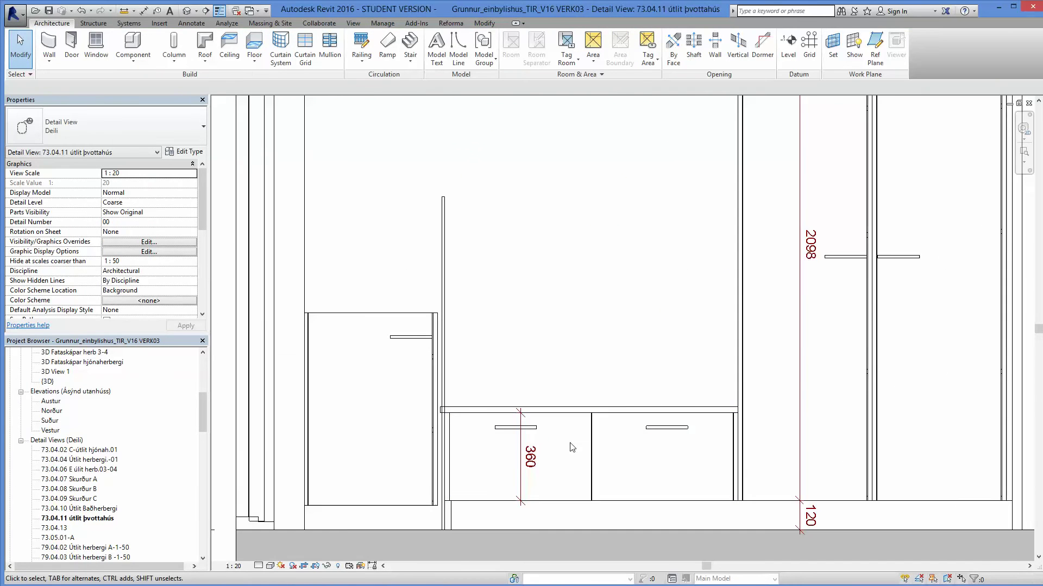
Step: Move the laundry countertop from the low drawer cabinets up onto the top end of the new side panel wall
scroll(448, 543, "up", 1)
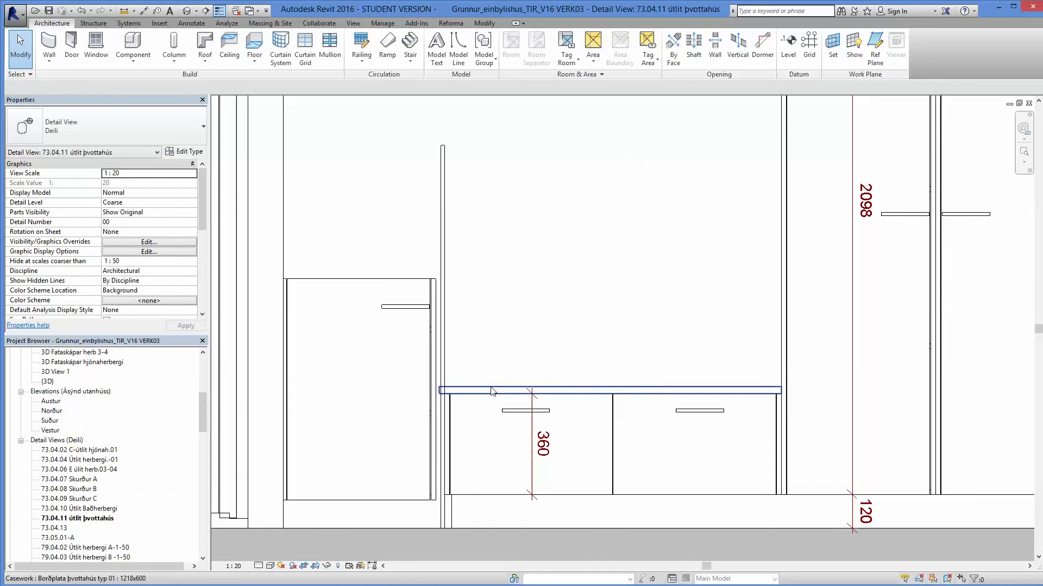
left_click(492, 390)
key("m")
key("v")
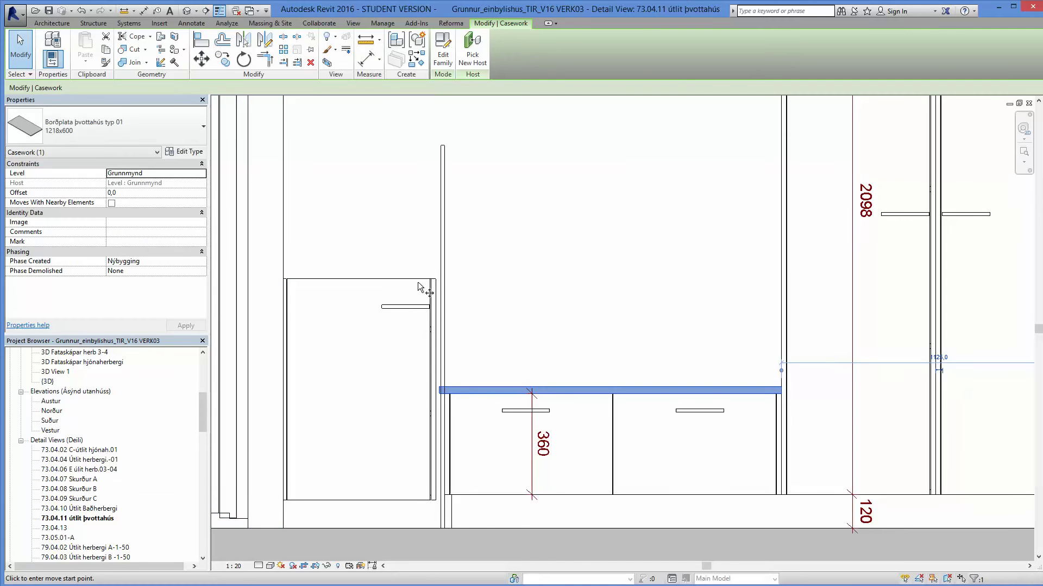
scroll(442, 389, "up", 4)
left_click(445, 414)
scroll(447, 409, "down", 3)
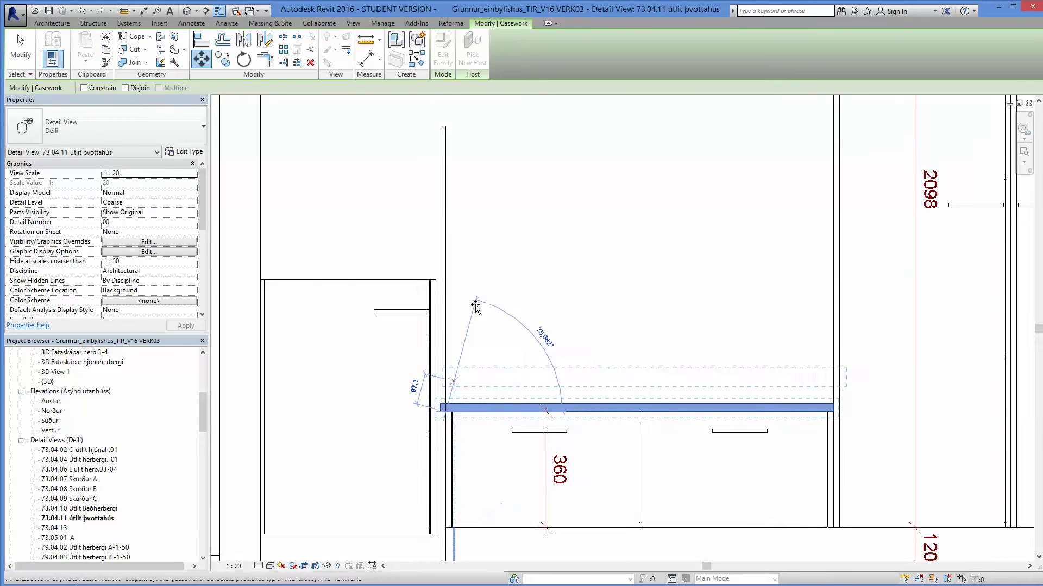
left_click(446, 126)
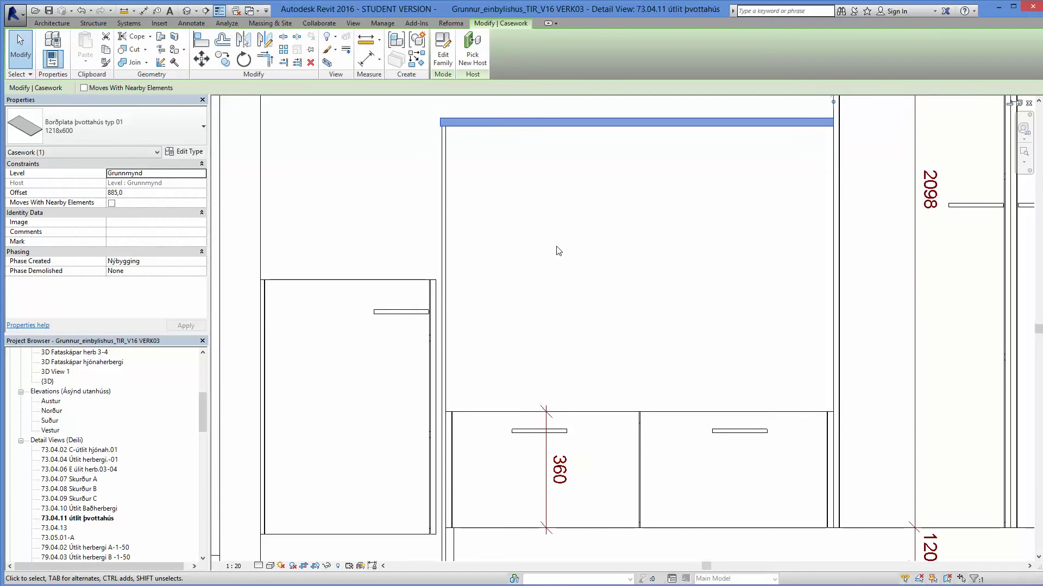
Step: Copy the raised countertop straight down onto the top of the low drawer cabinets
left_click(222, 58)
left_click(587, 126)
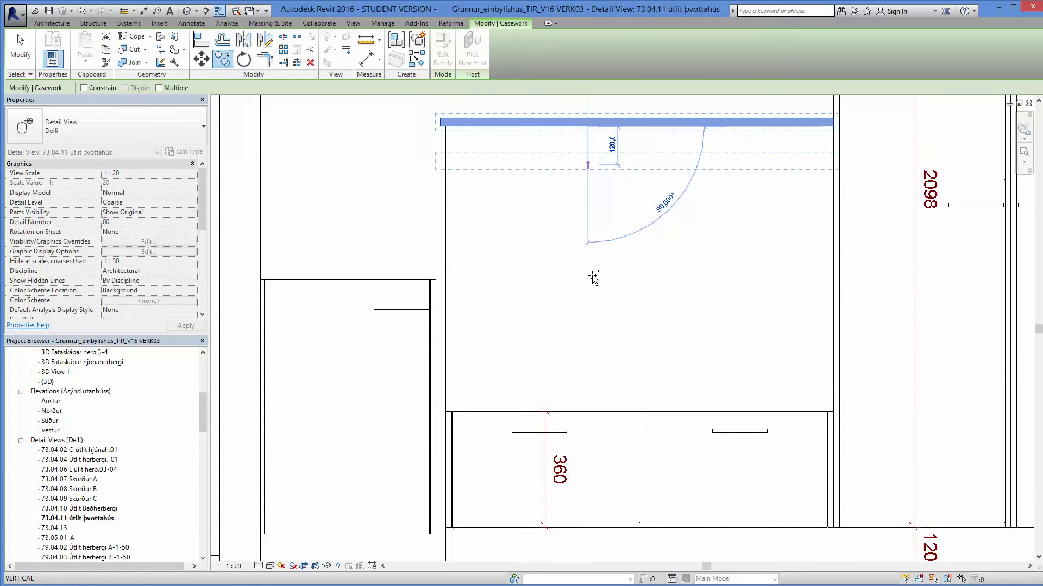
left_click(636, 411)
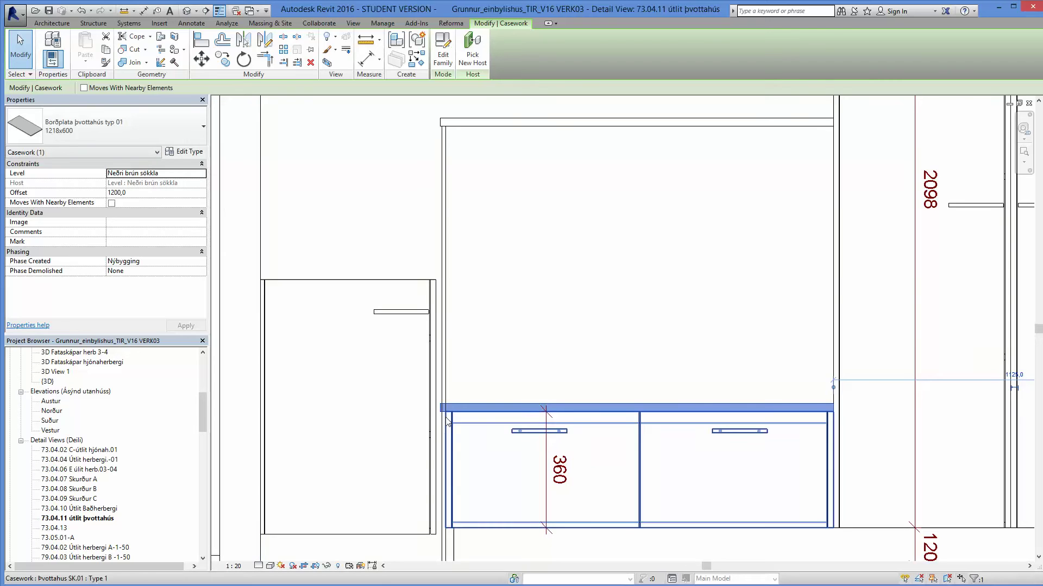
Step: Measure the clear width between the tall cabinet and the side panel wall just above the lower countertop
left_click(366, 40)
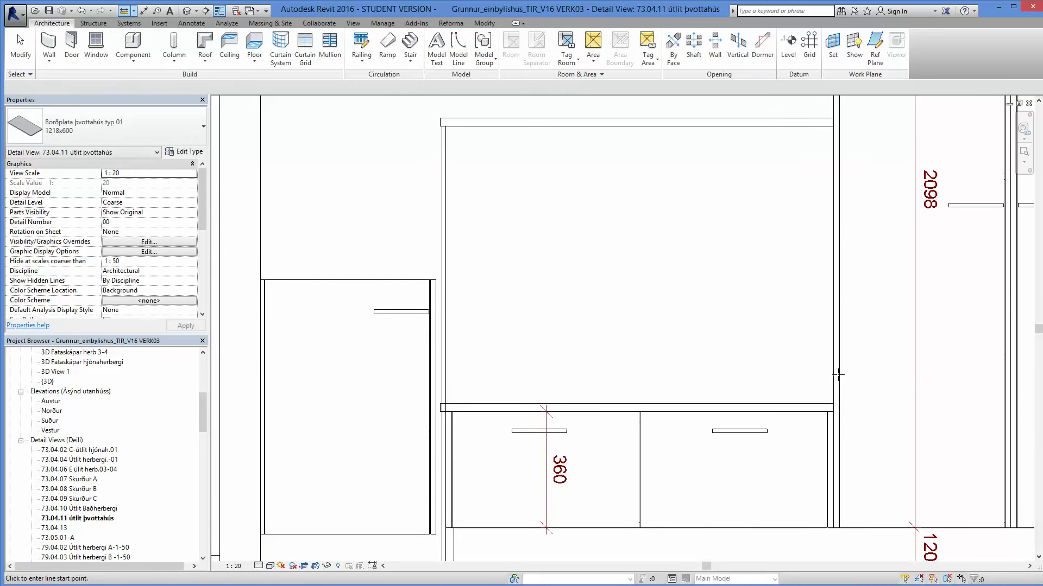
left_click(838, 375)
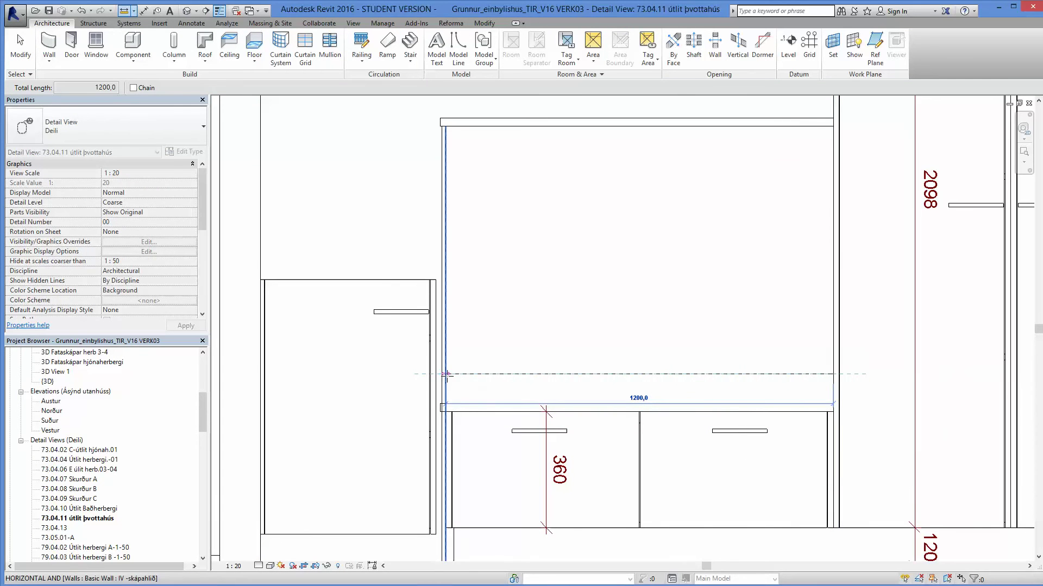
key("Escape")
key("Escape")
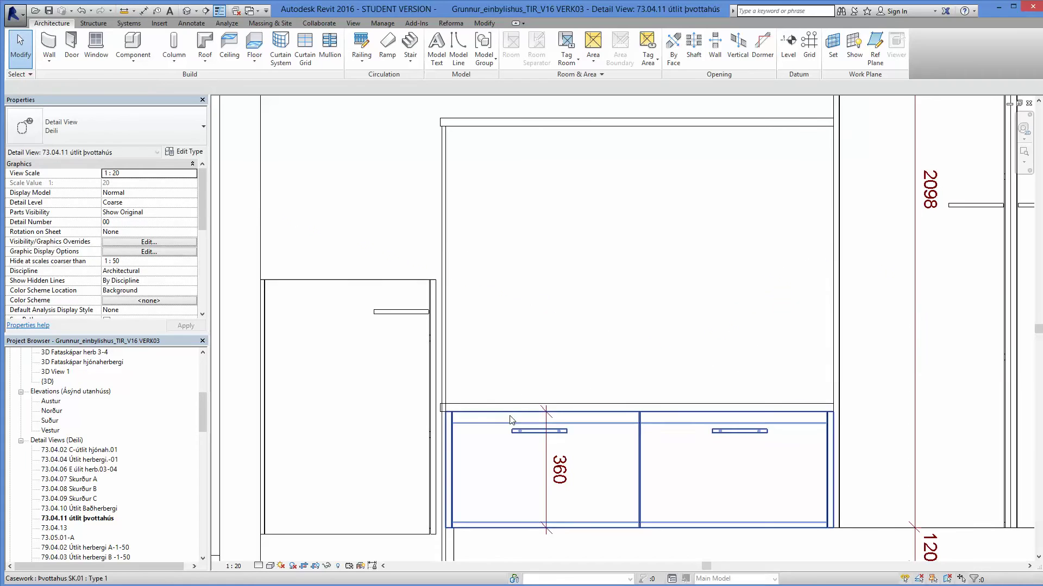
Step: Duplicate the lower countertop's type as 1200x600 and set its Width to 1200
left_click(506, 407)
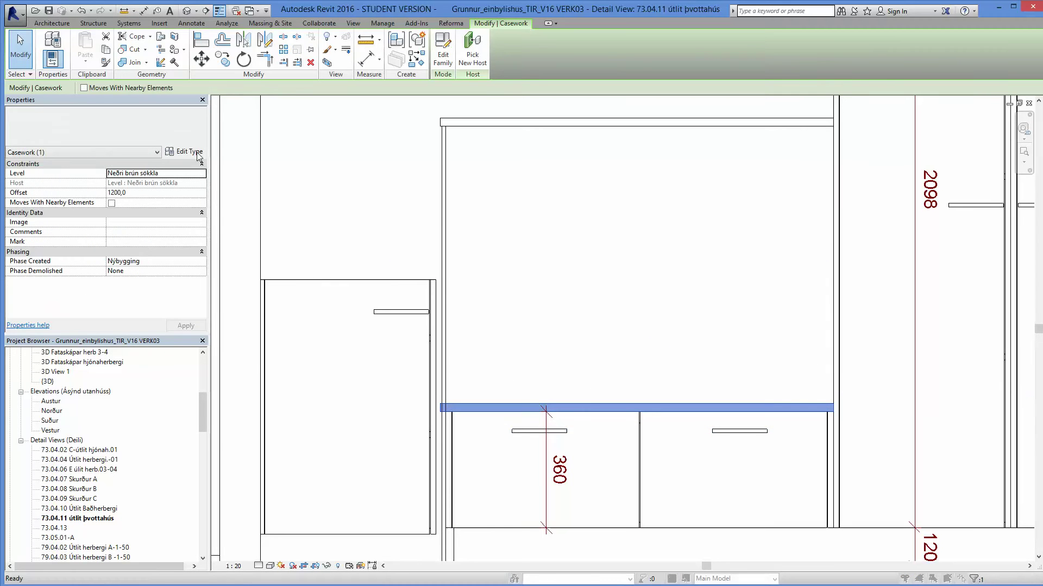
left_click(185, 152)
left_click(828, 104)
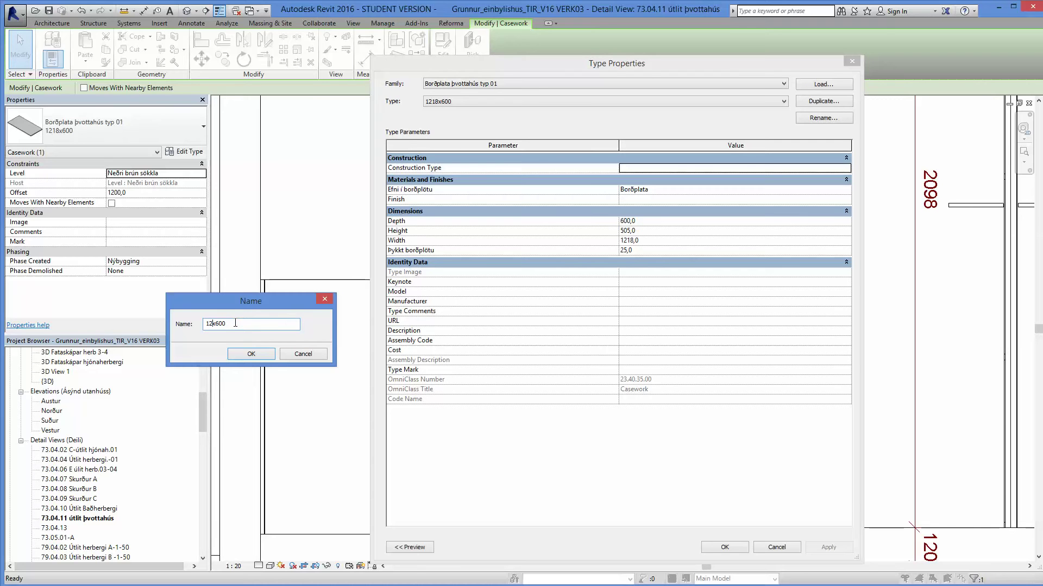
type("1200x600")
left_click(249, 354)
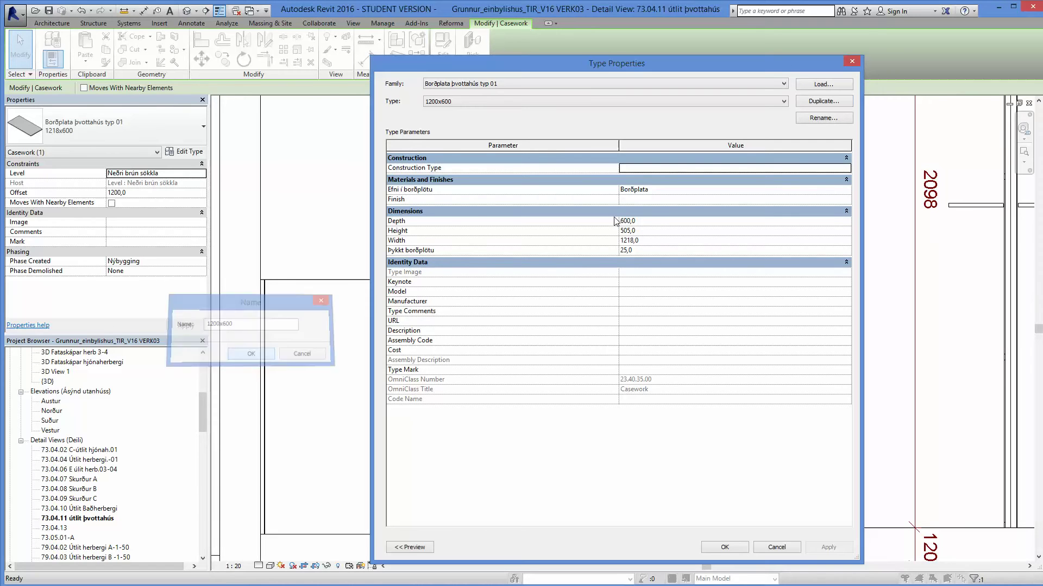
left_click(663, 243)
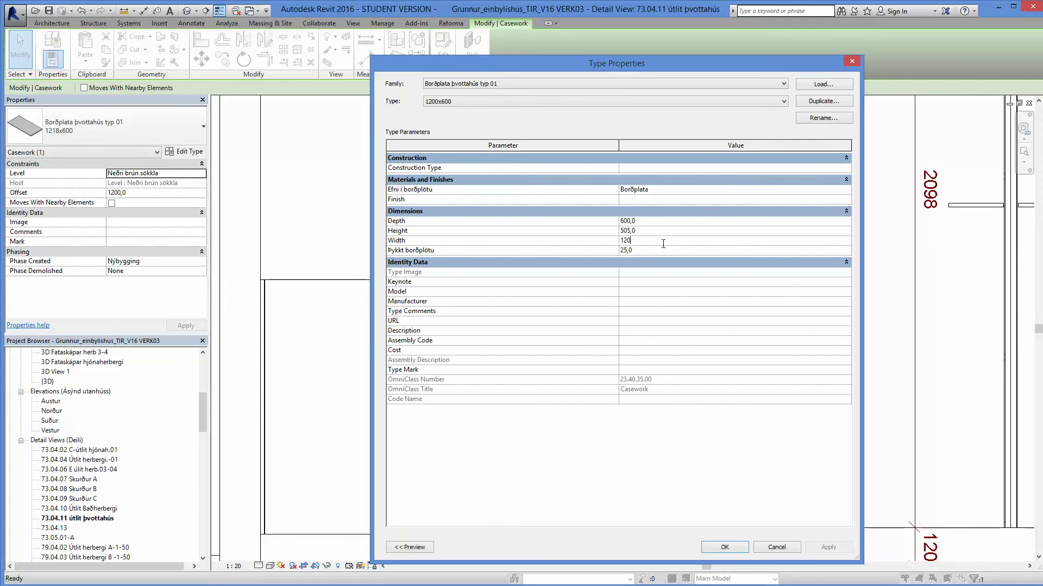
left_click(724, 546)
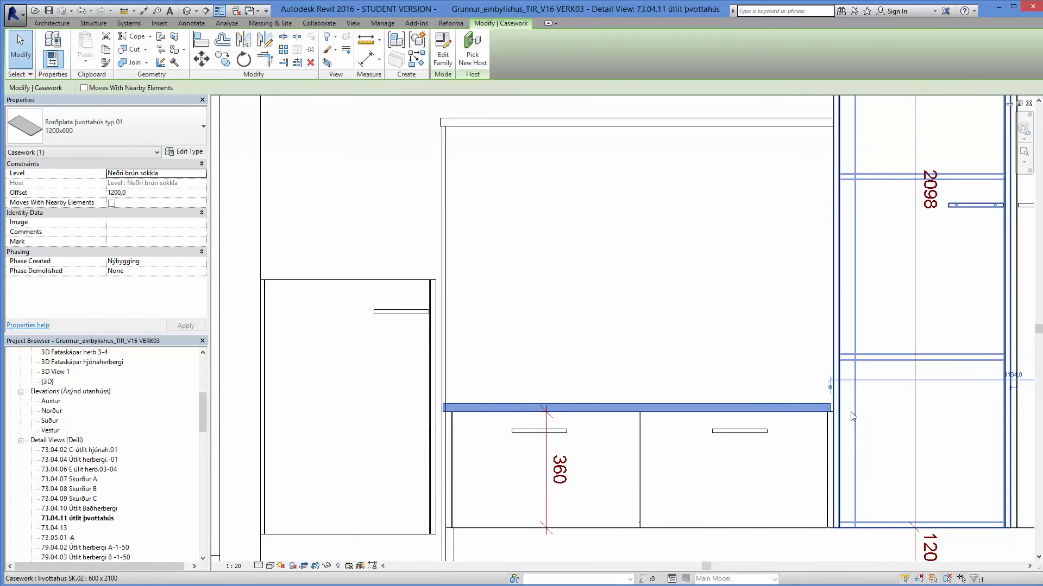
Step: Move the lower countertop 9 mm sideways so its end meets the side of the tall cabinet
scroll(848, 414, "up", 5)
left_click(202, 60)
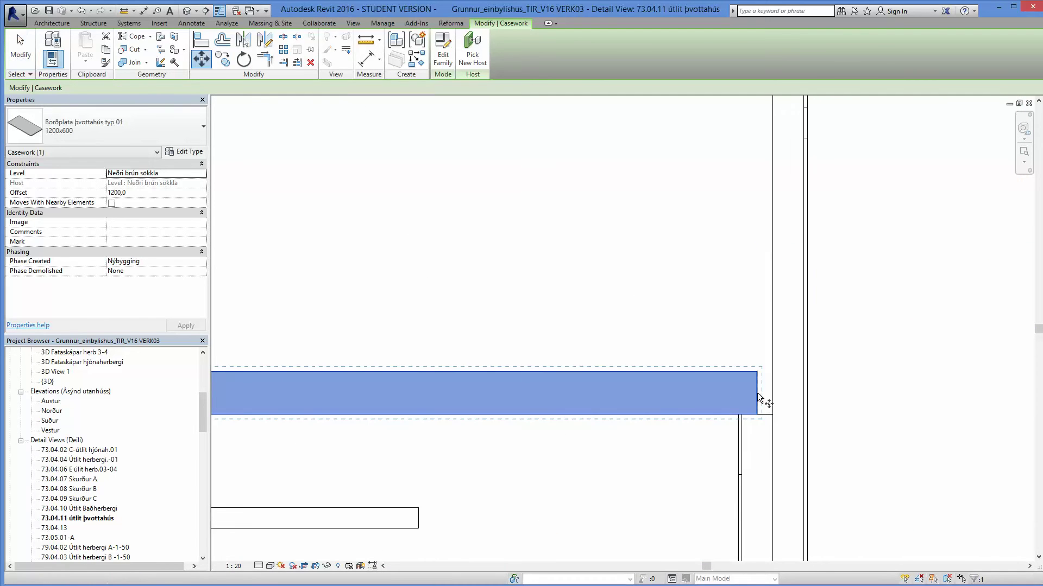
left_click(757, 374)
left_click(769, 374)
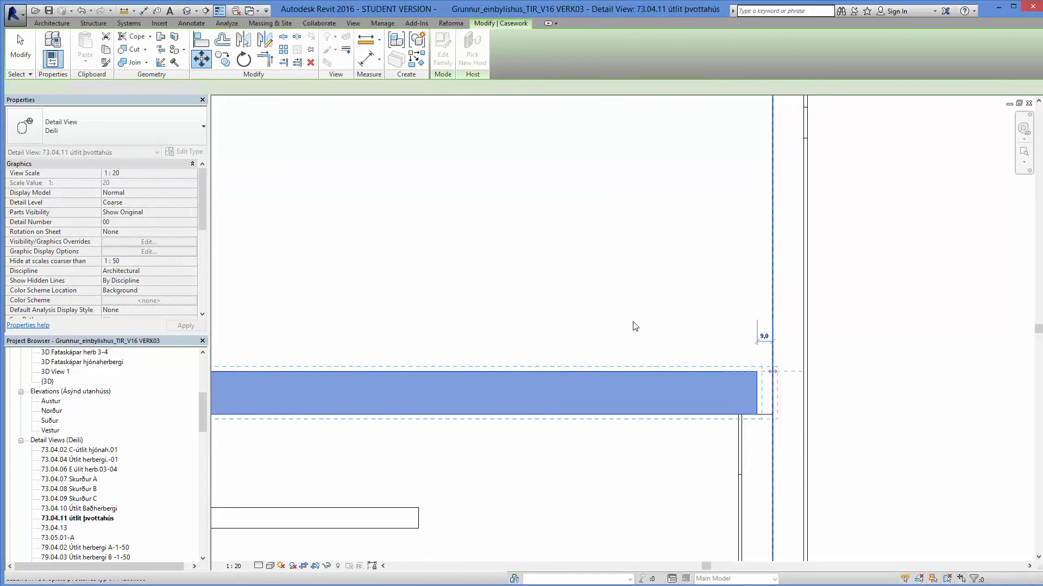
scroll(633, 323, "down", 5)
key("Escape")
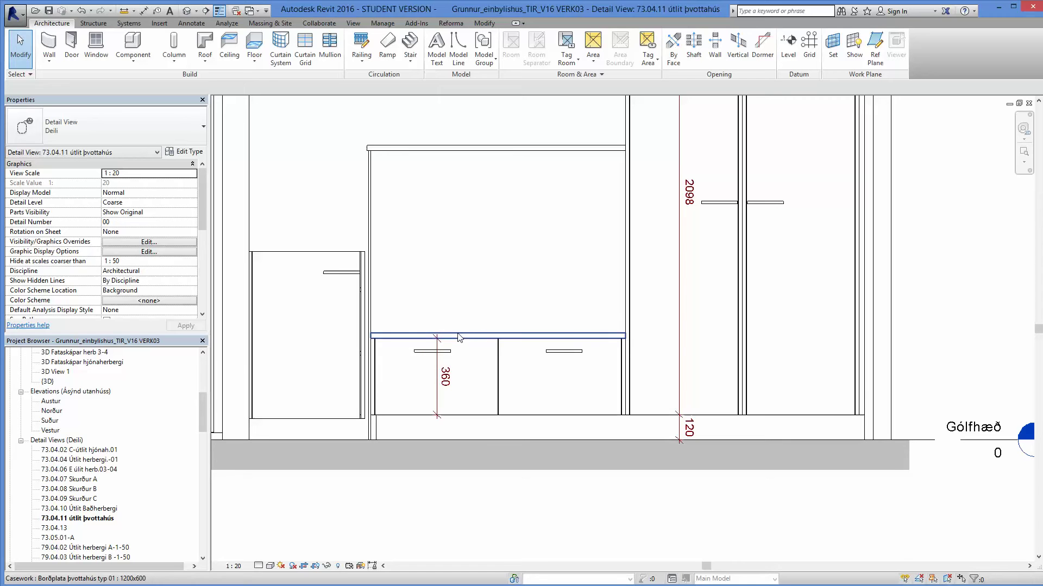
Step: Move the small Þvottahús SK.03 cabinet sideways against the outer face of the side panel wall
left_click(371, 317)
key("Escape")
scroll(338, 259, "up", 5)
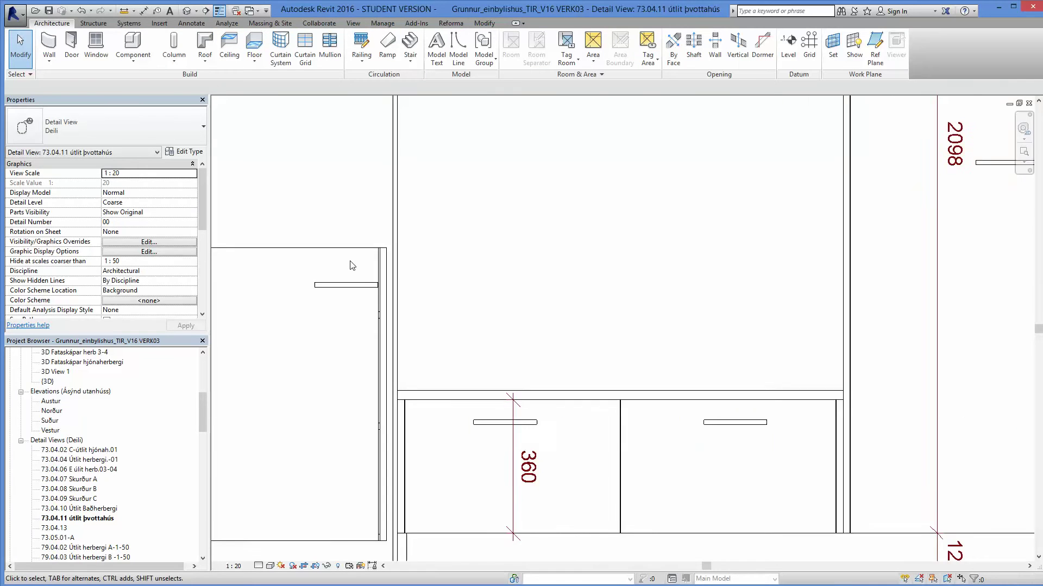
left_click(404, 253)
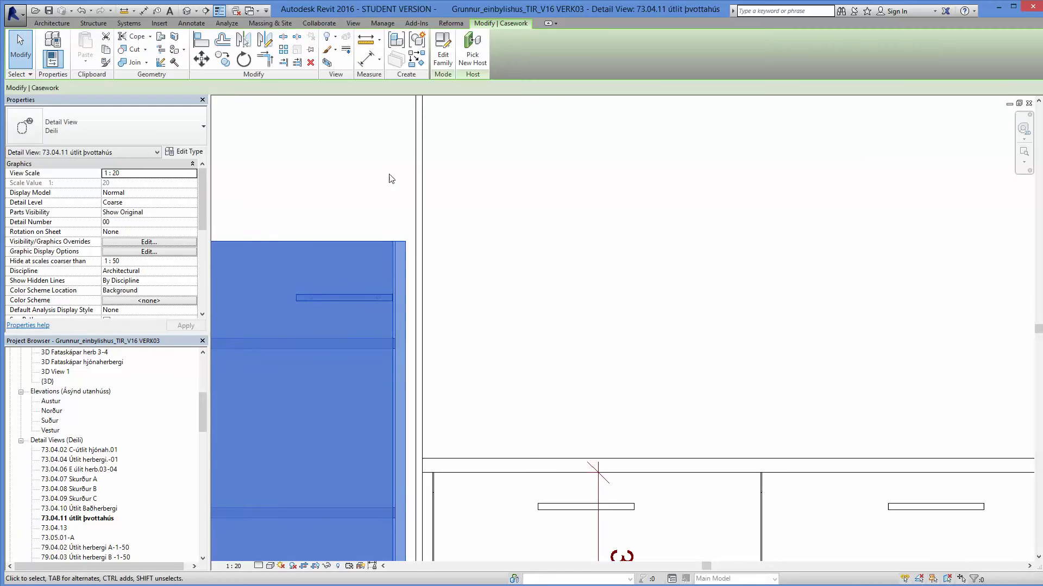
scroll(407, 264, "up", 3)
left_click_drag(405, 231, 422, 228)
scroll(574, 340, "down", 6)
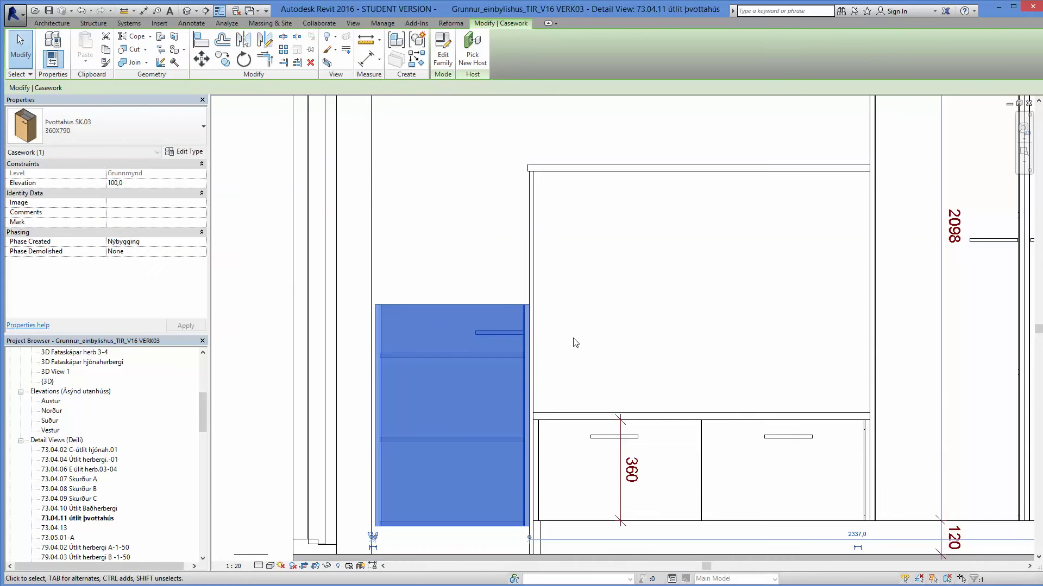
left_click(583, 354)
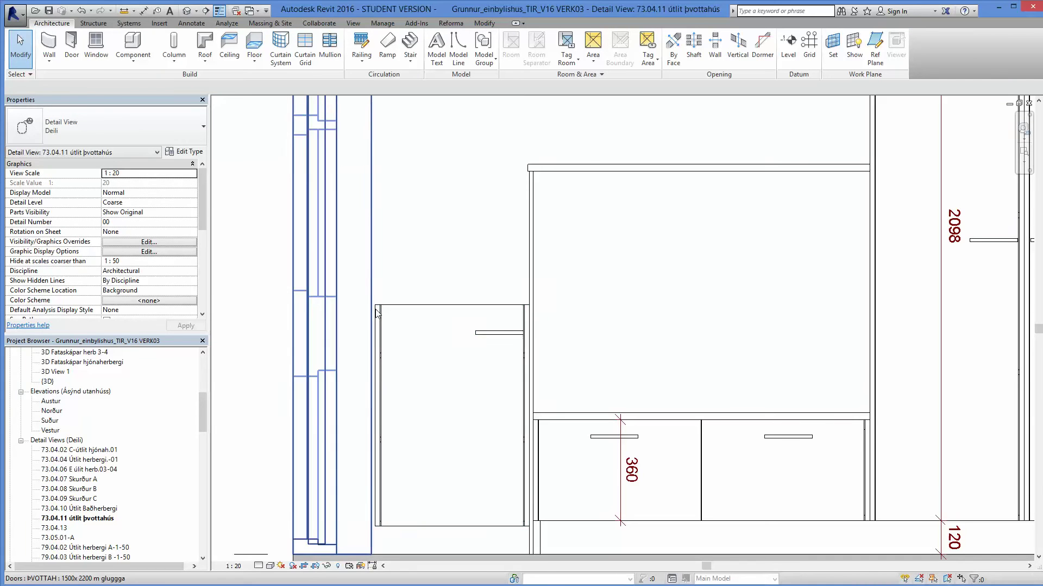
scroll(374, 313, "down", 4)
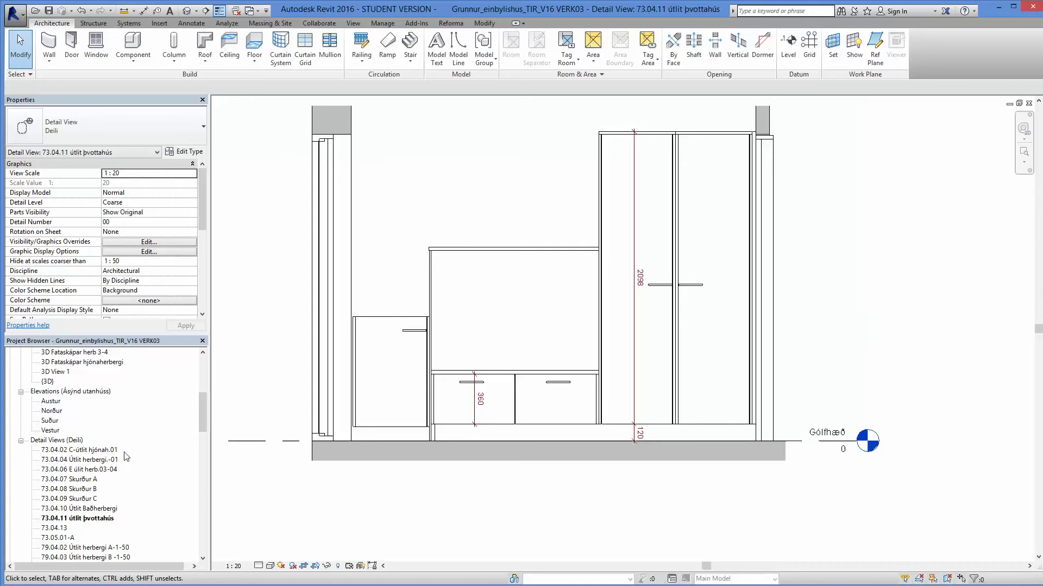
Step: Open the Grunnmynd floor plan and examine the gap between the small Þvottahús SK.03 cabinet and the exterior wall
left_click(131, 429)
scroll(130, 429, "up", 2)
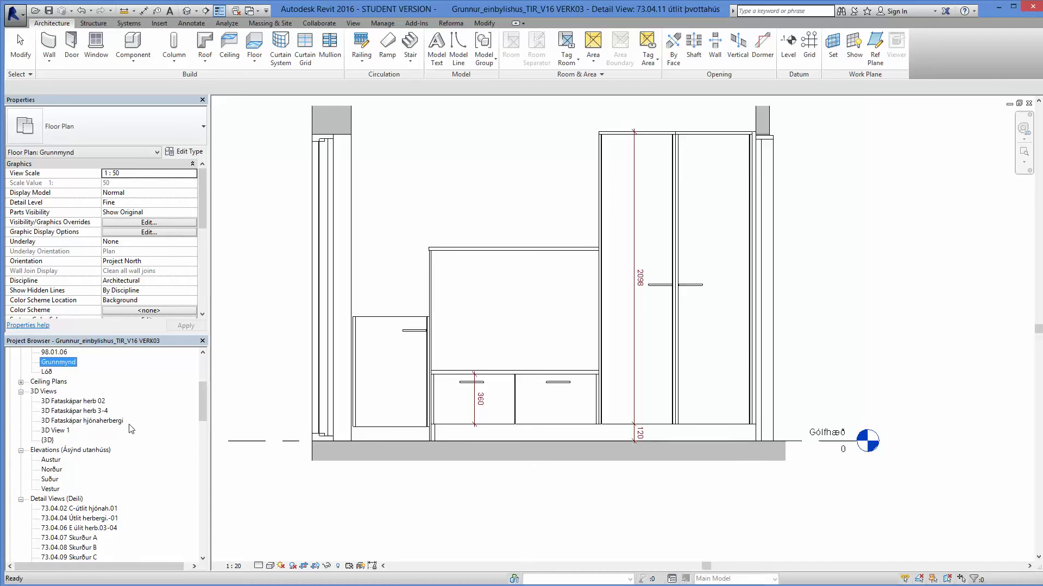
double_click(51, 363)
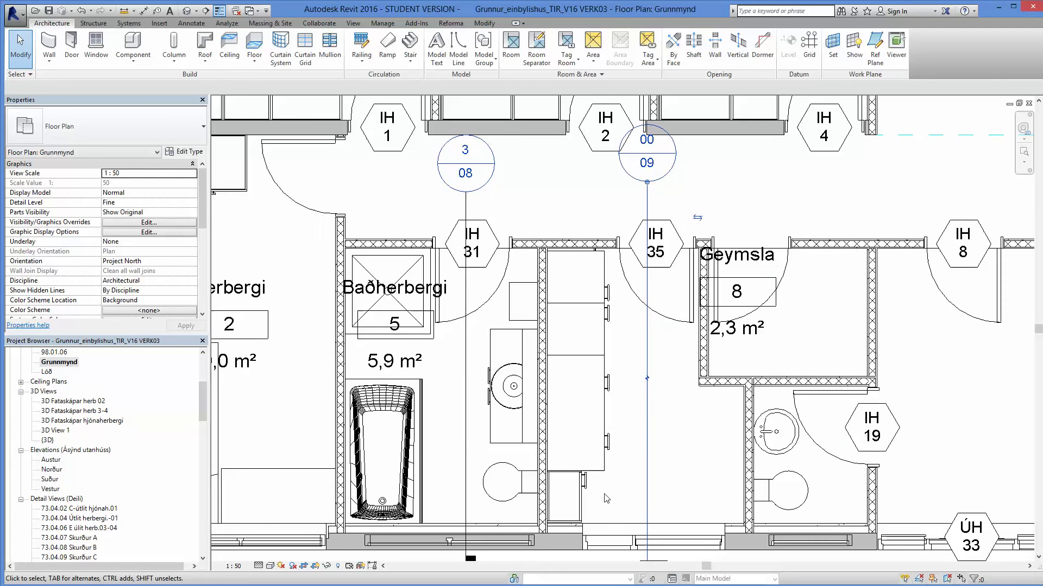
scroll(604, 514, "up", 5)
middle_click_drag(605, 516, 588, 460)
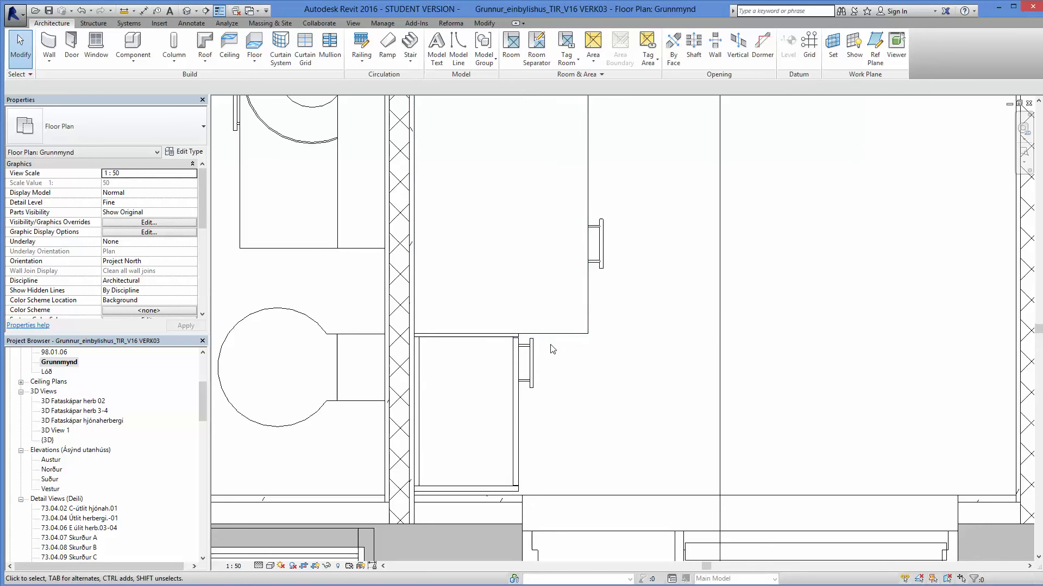
scroll(589, 365, "down", 2)
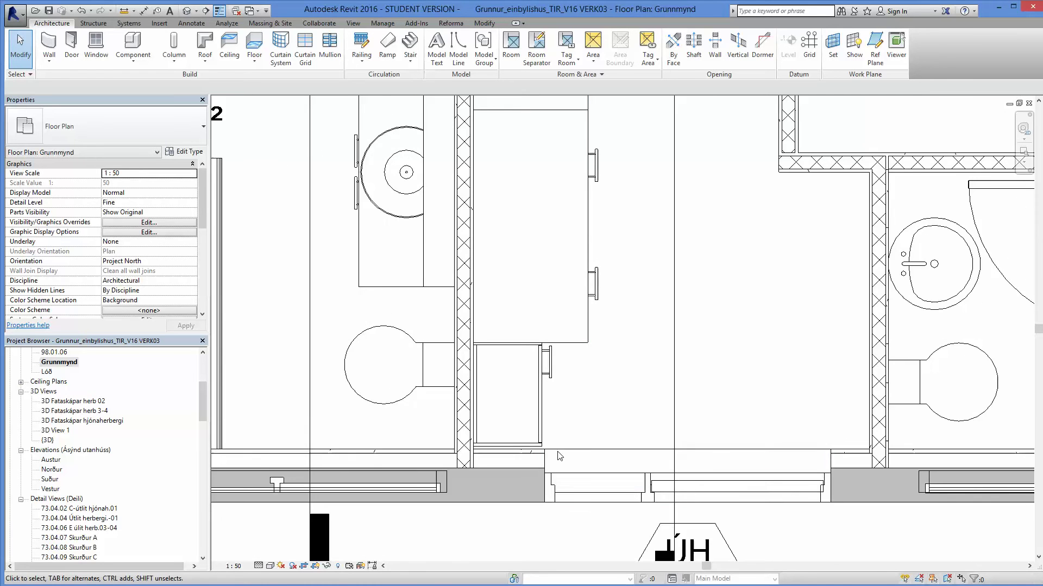
scroll(540, 440, "up", 4)
scroll(541, 437, "up", 2)
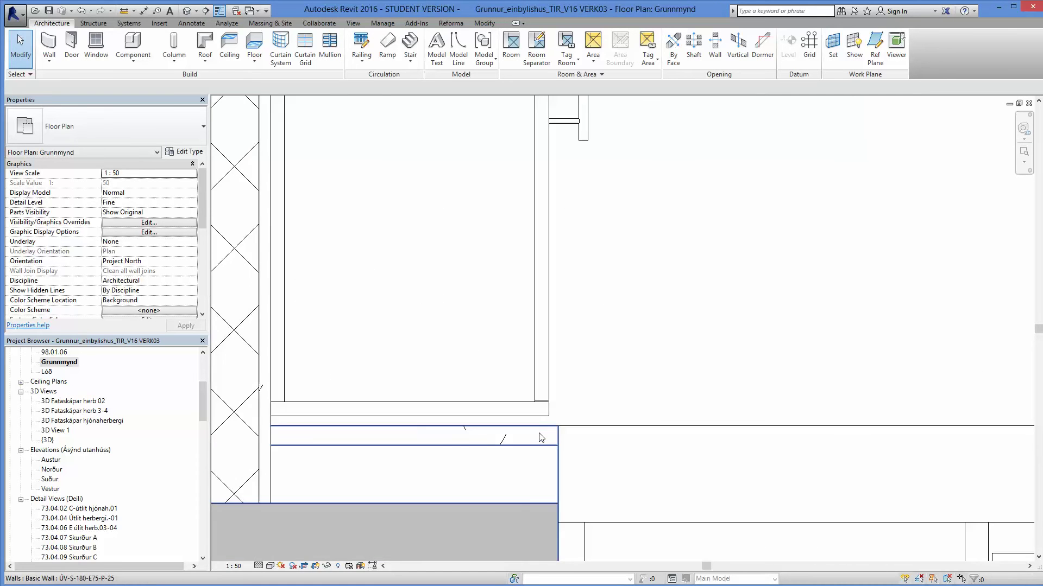
scroll(540, 425, "down", 2)
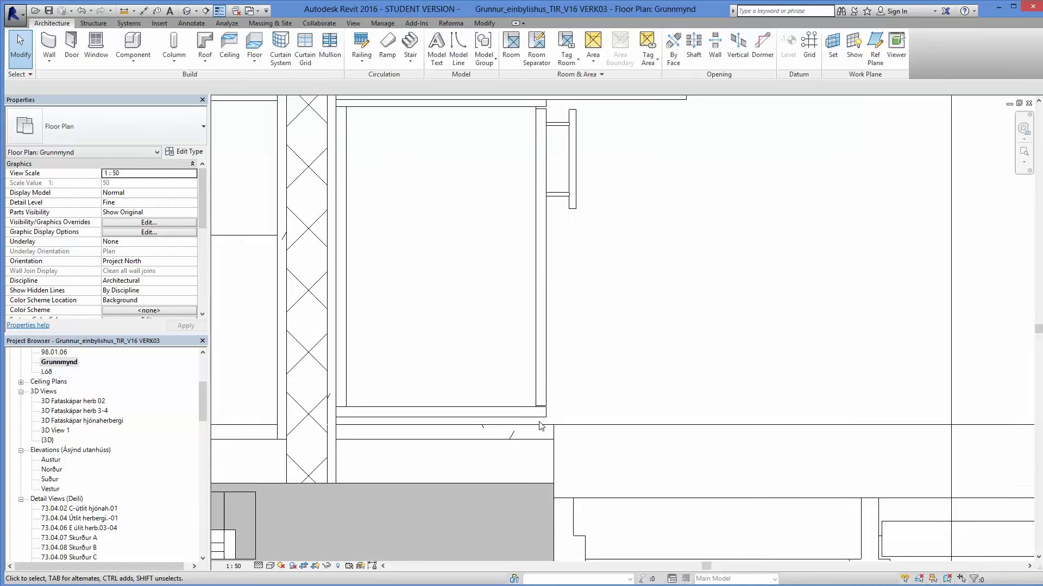
scroll(540, 426, "down", 3)
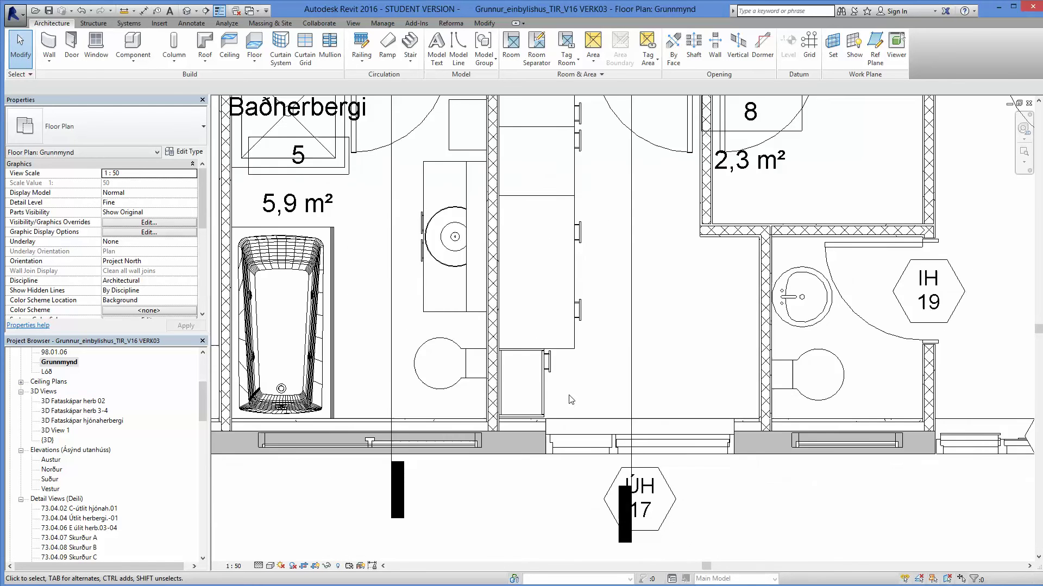
Step: Change the Unconnected Height of the short IV -skápahlið filler wall between the tall cabinet and the room wall
scroll(566, 197, "up", 9)
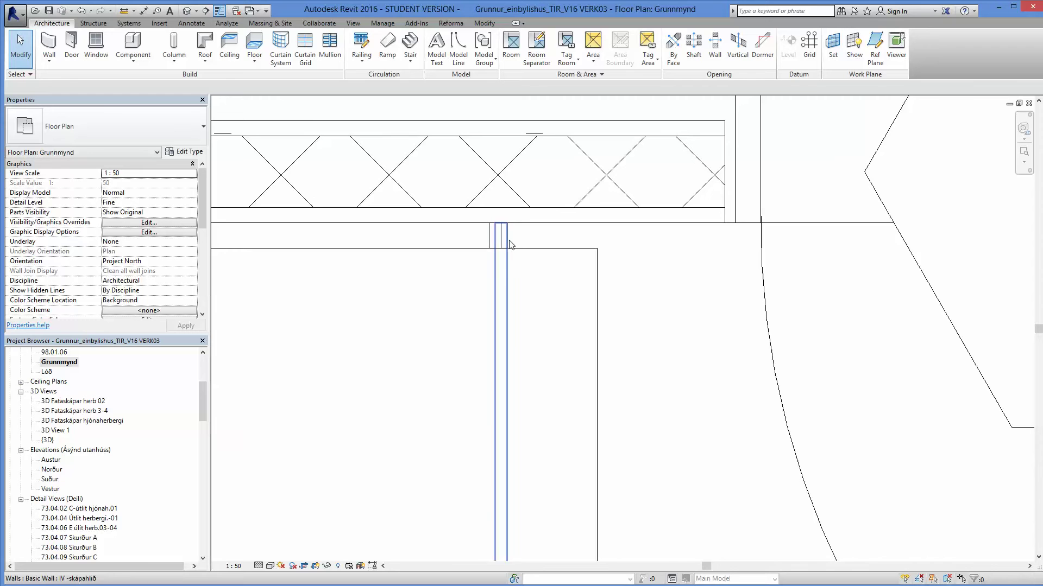
scroll(505, 242, "up", 2)
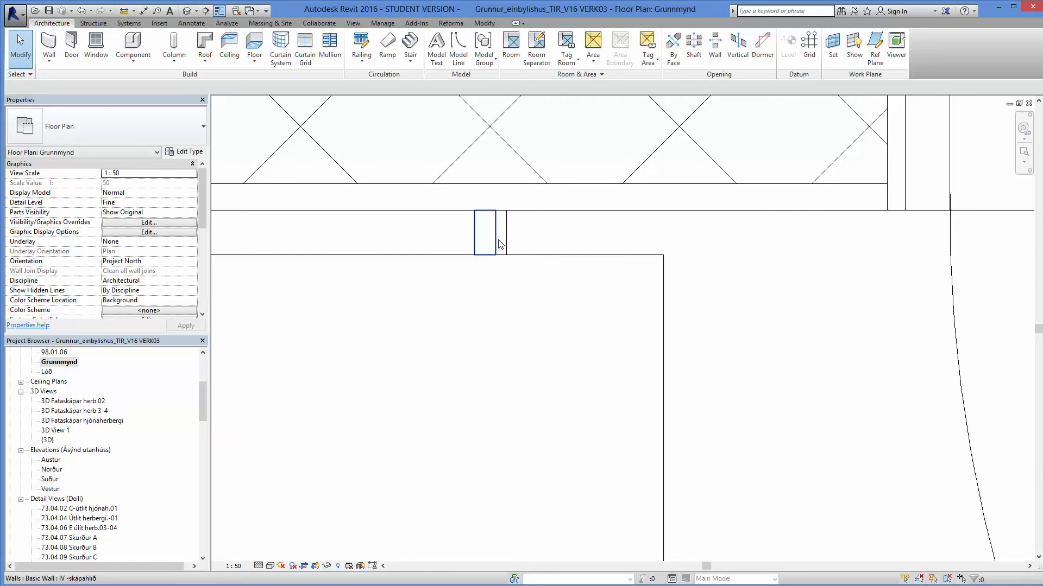
left_click(500, 243)
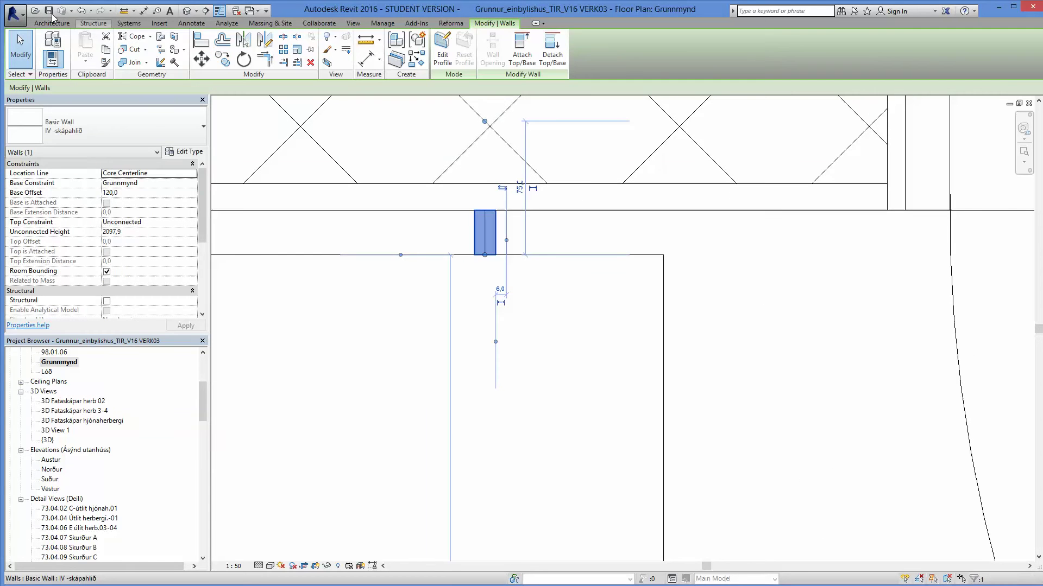
key("Escape")
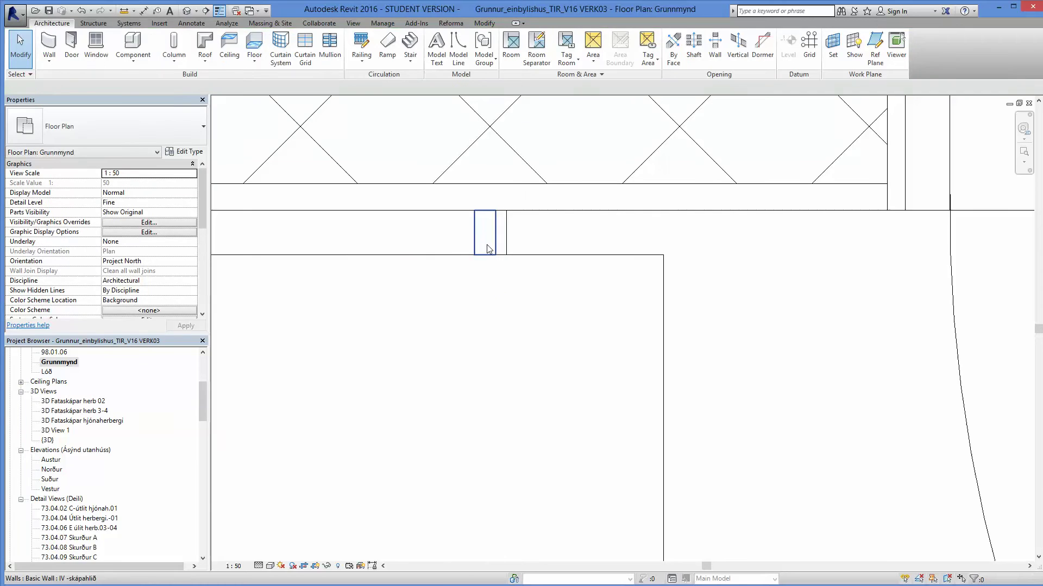
left_click(489, 249)
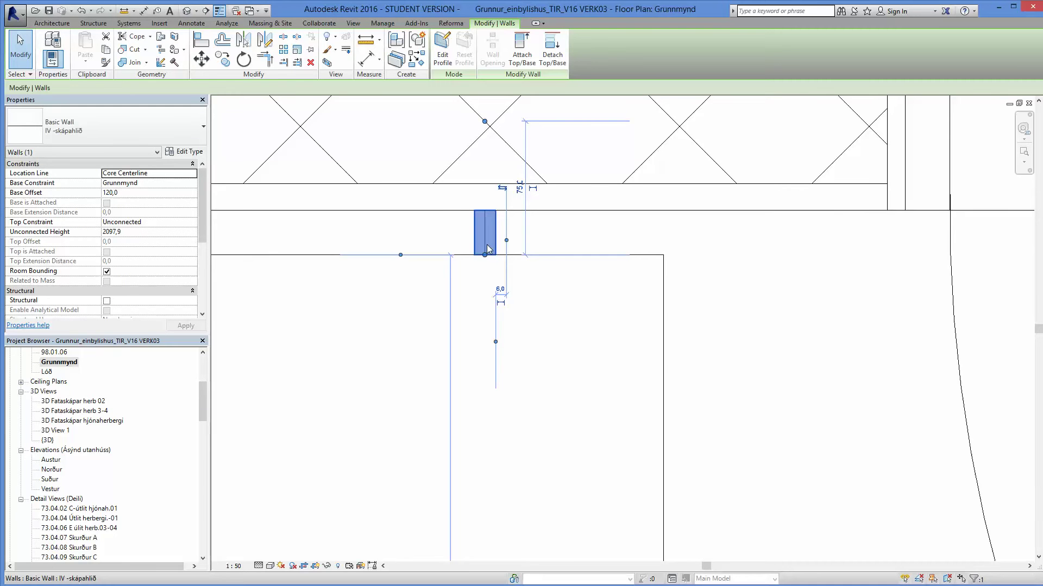
scroll(487, 249, "down", 1)
scroll(487, 249, "down", 2)
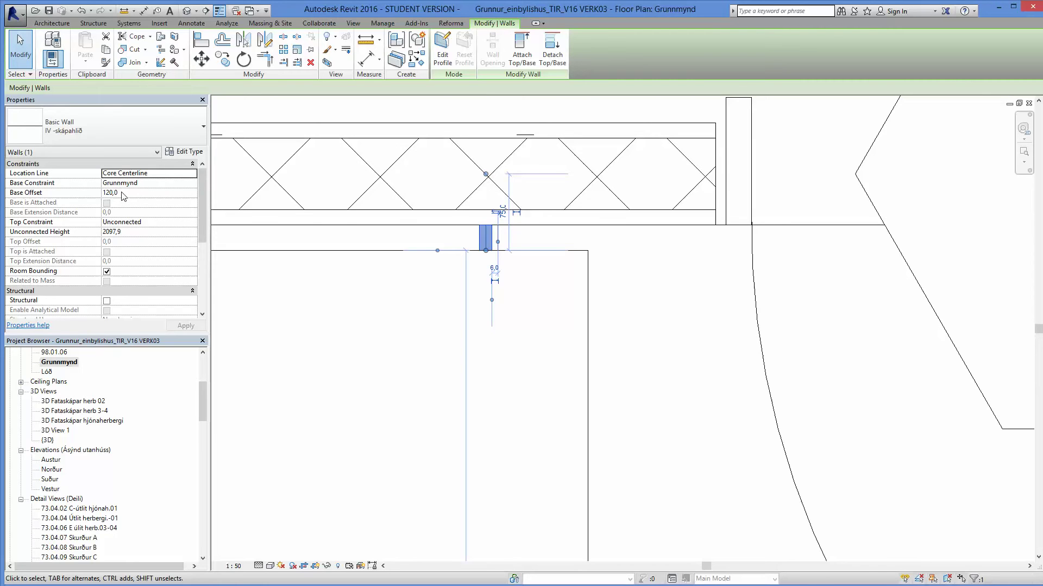
left_click(125, 233)
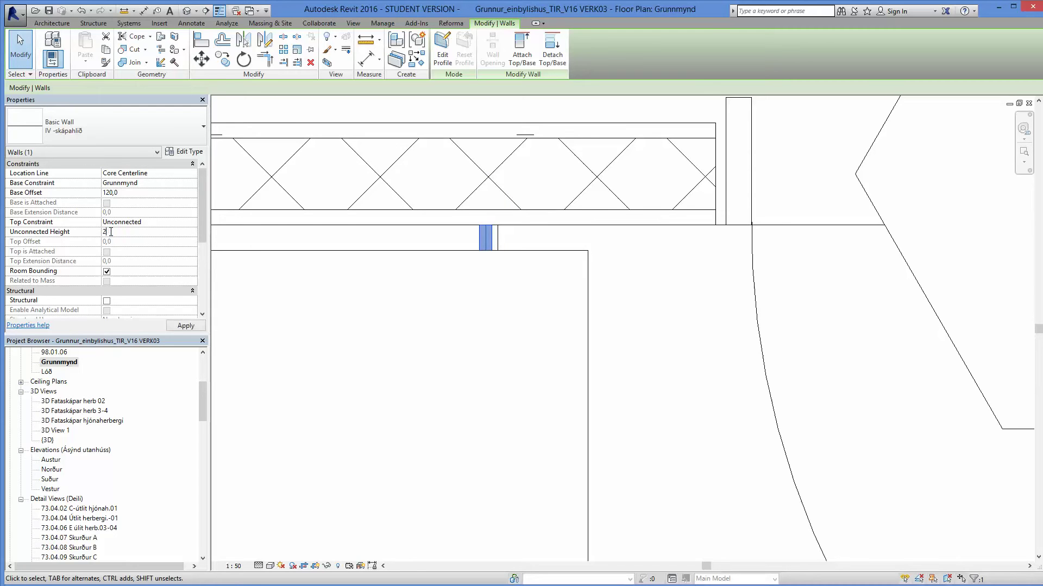
left_click(183, 326)
left_click(686, 311)
Step: Check the IV -skápahlið plinth wall's constraints in plan and open the 73.04.11 útlit þvottahús detail view from its section marker
scroll(499, 254, "up", 4)
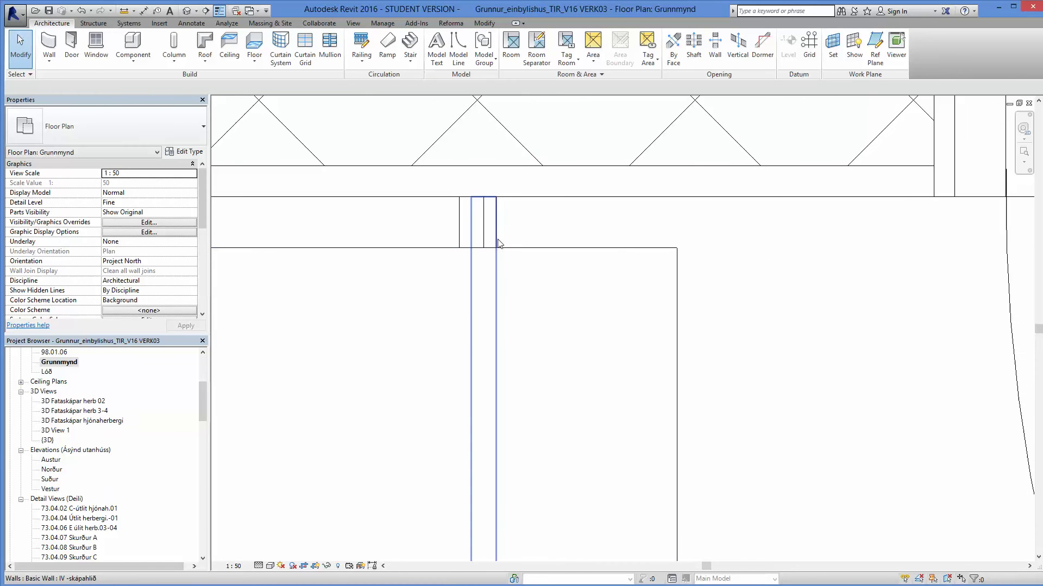
left_click(498, 242)
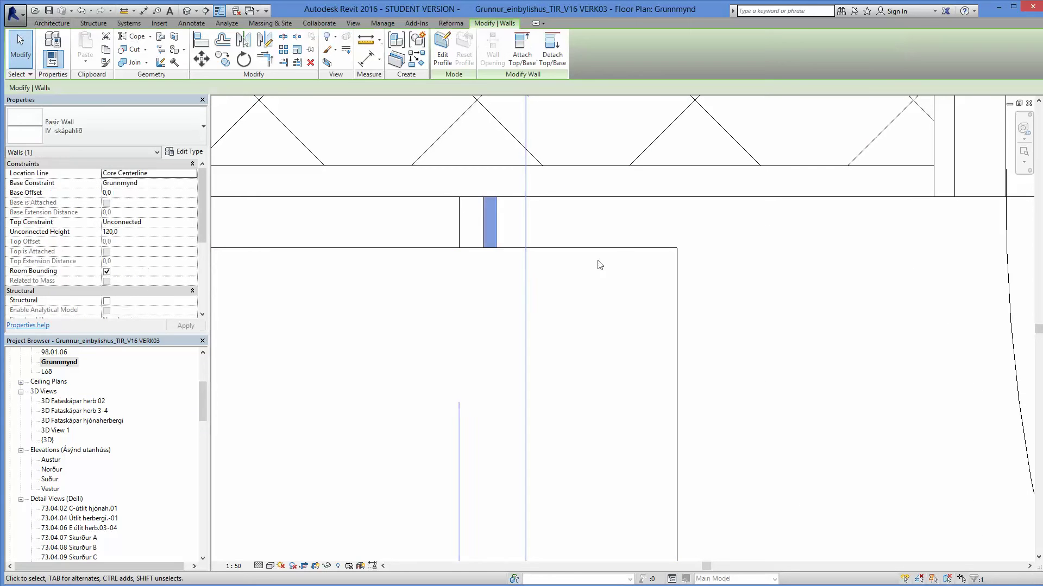
scroll(541, 373, "down", 7)
scroll(542, 373, "down", 5)
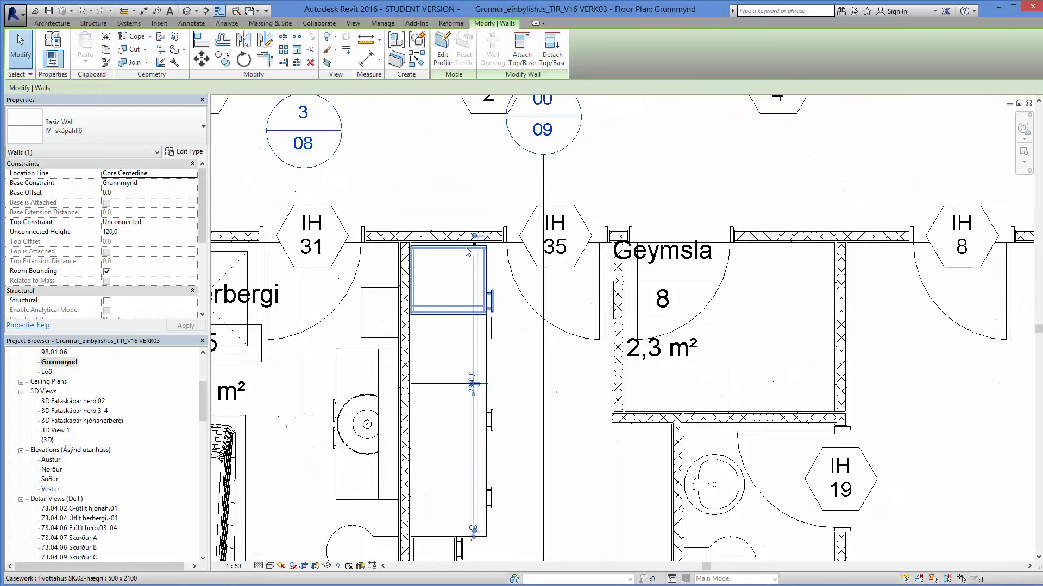
scroll(468, 251, "down", 2)
right_click(524, 200)
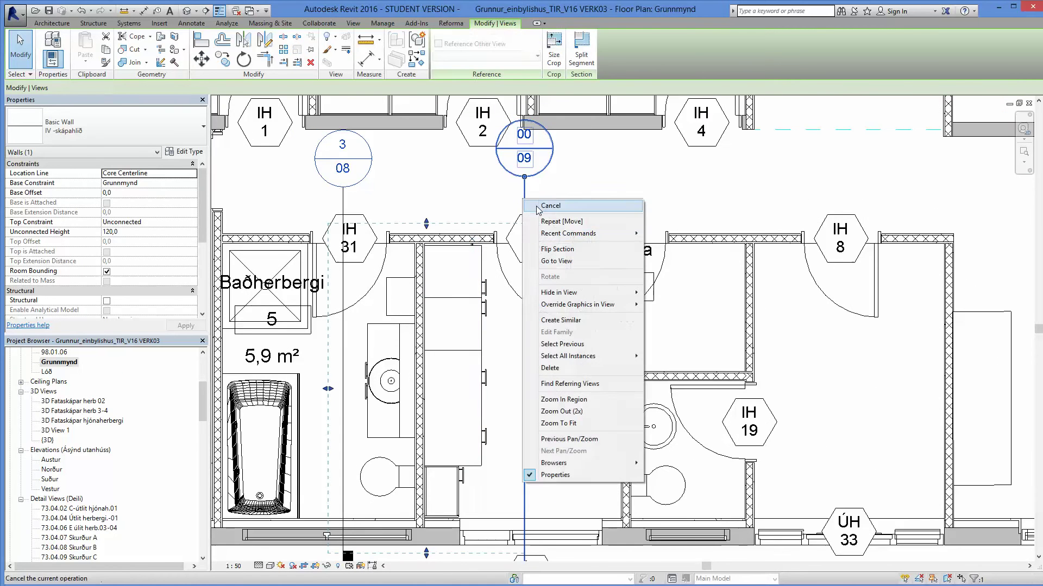
left_click(554, 261)
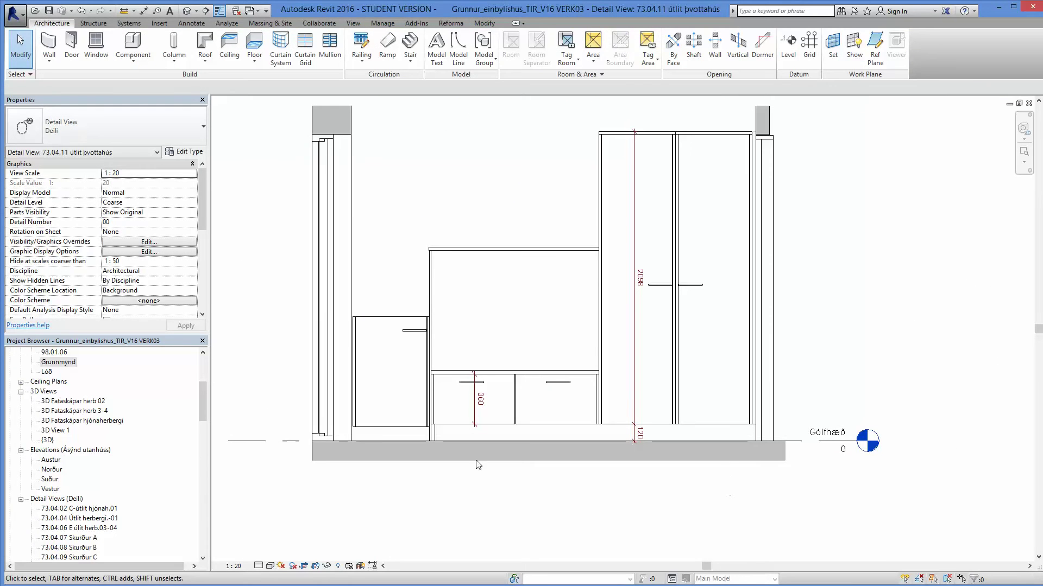
Step: Examine both ends of the plinth wall below the cabinets and its relation to the small cabinet's underside
scroll(742, 437, "up", 5)
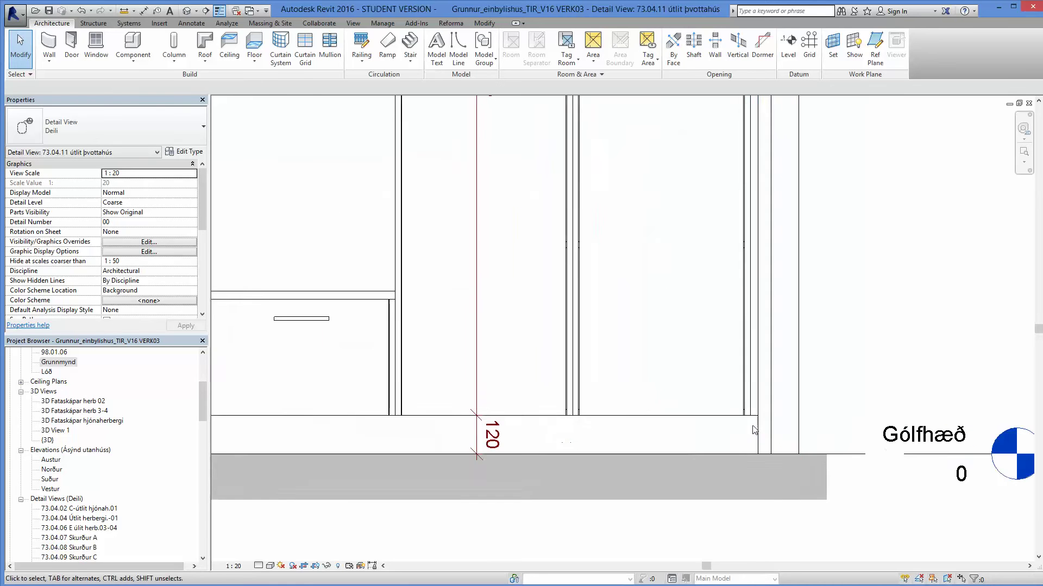
left_click(754, 421)
scroll(673, 472, "down", 5)
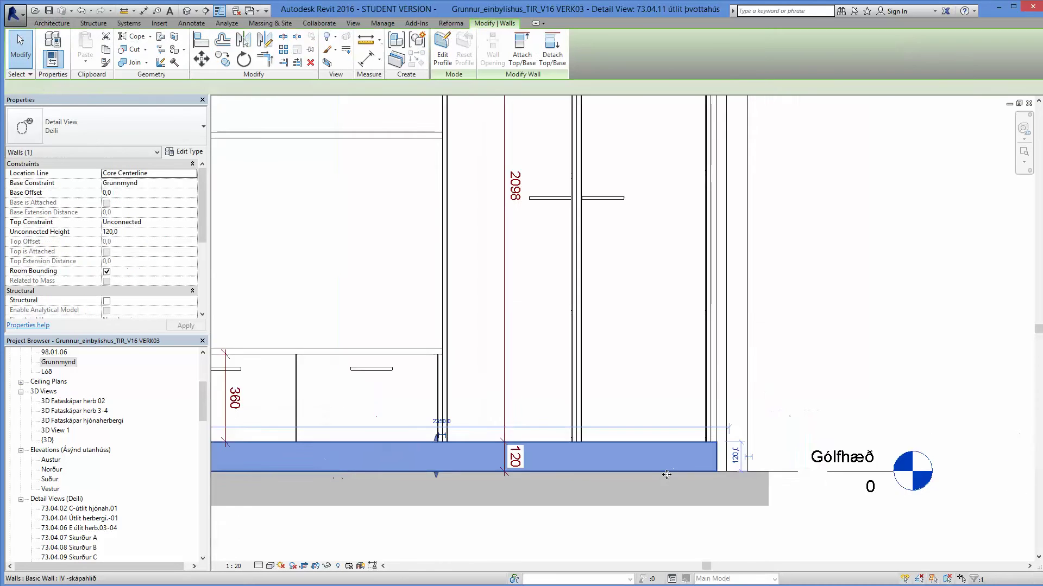
middle_click_drag(489, 506, 534, 497)
scroll(429, 468, "up", 4)
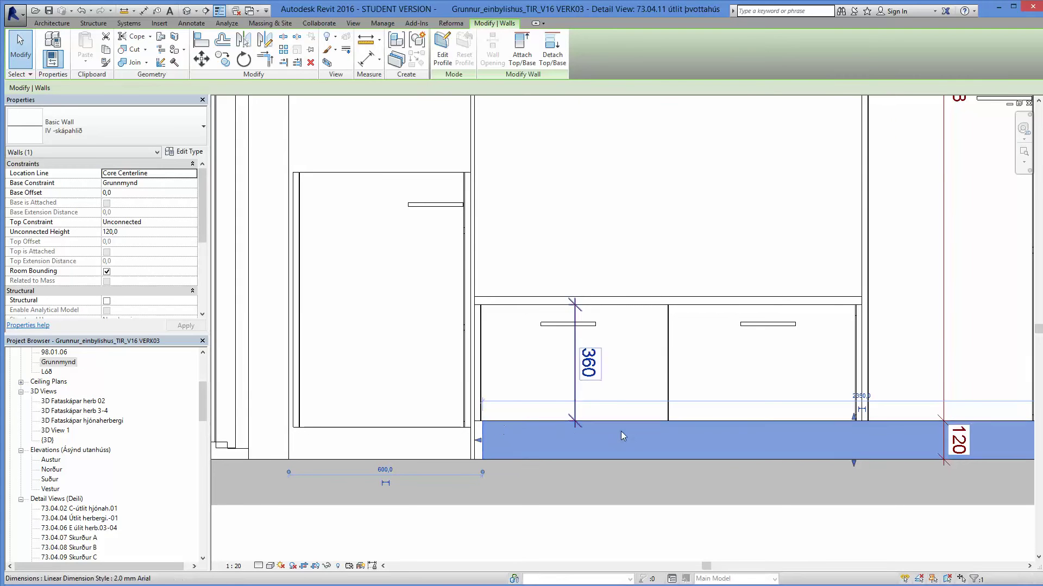
scroll(817, 442, "down", 2)
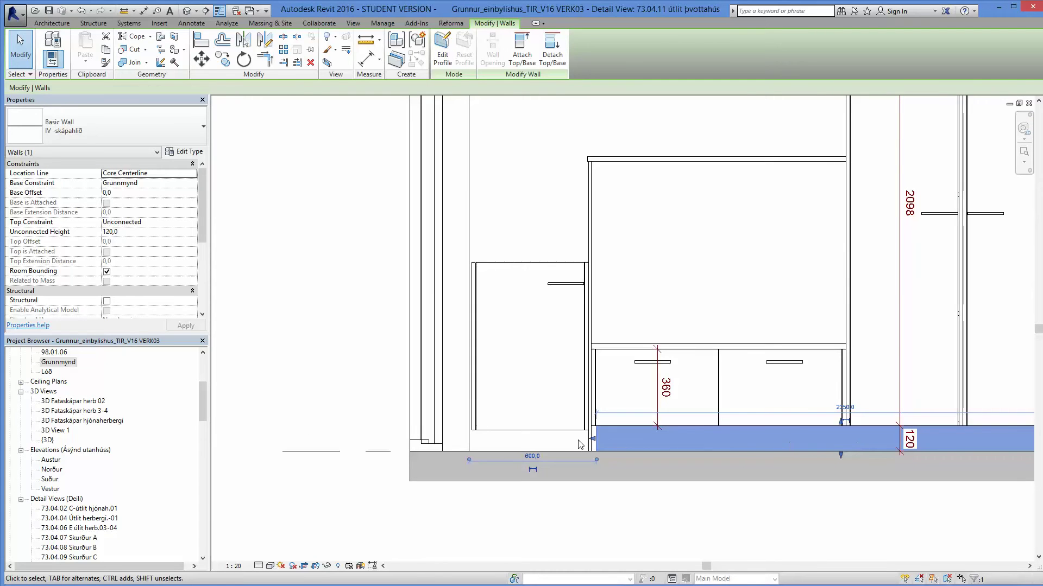
scroll(579, 444, "up", 3)
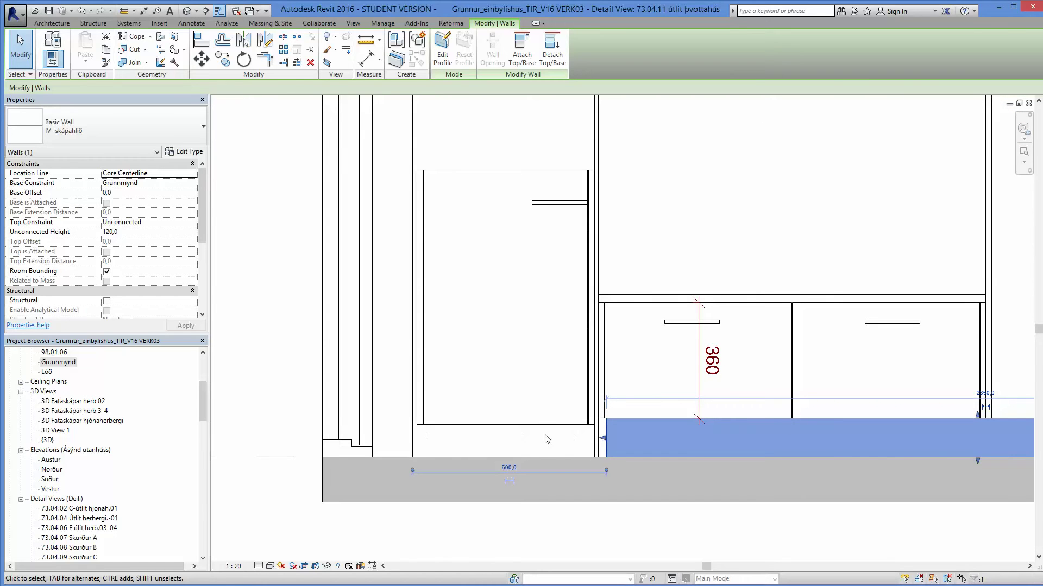
Step: Set the Elevation of the small Þvottahús SK.03 cabinet to 120
left_click(585, 431)
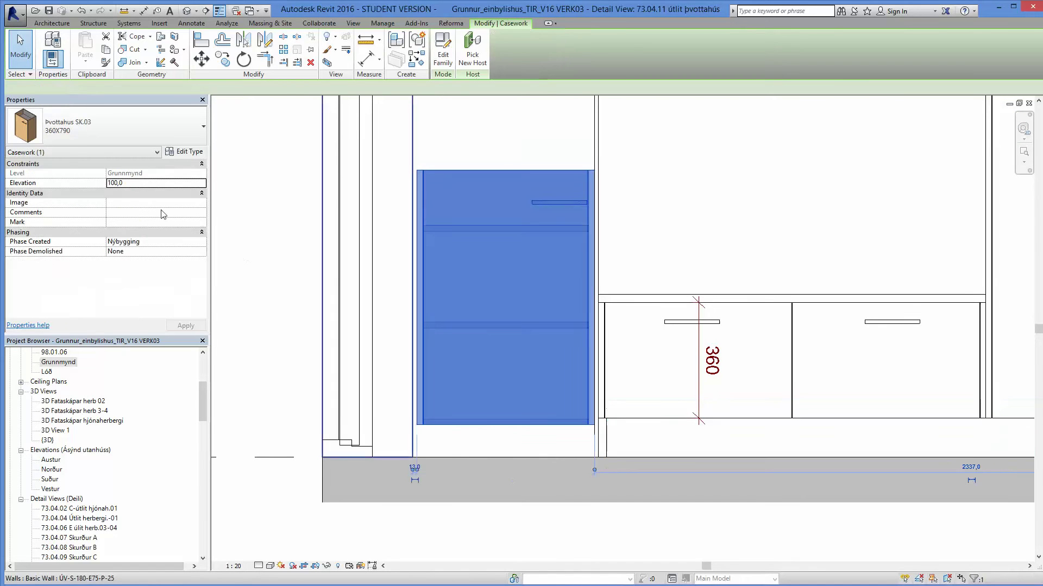
left_click(134, 183)
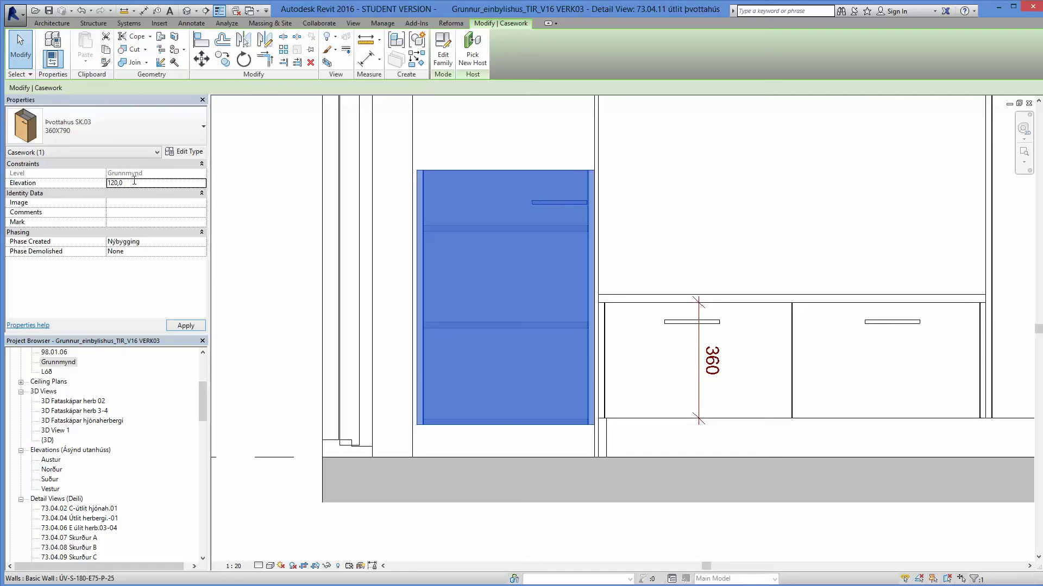
type("120,0")
left_click(186, 326)
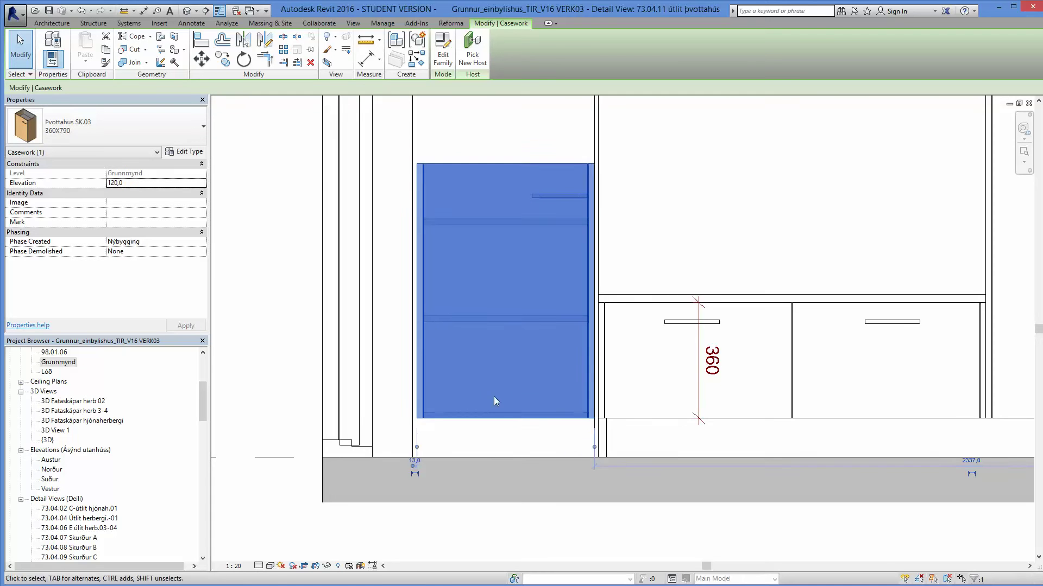
scroll(494, 396, "down", 2)
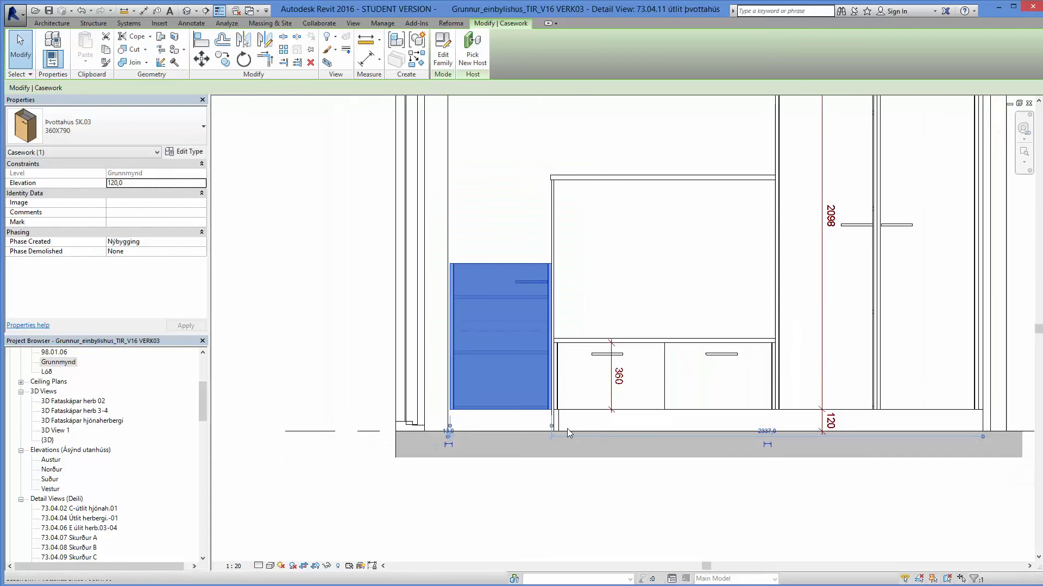
Step: Return to the Grunnmynd floor plan at the gap between the small cabinet and the exterior wall
left_click(122, 463)
double_click(52, 363)
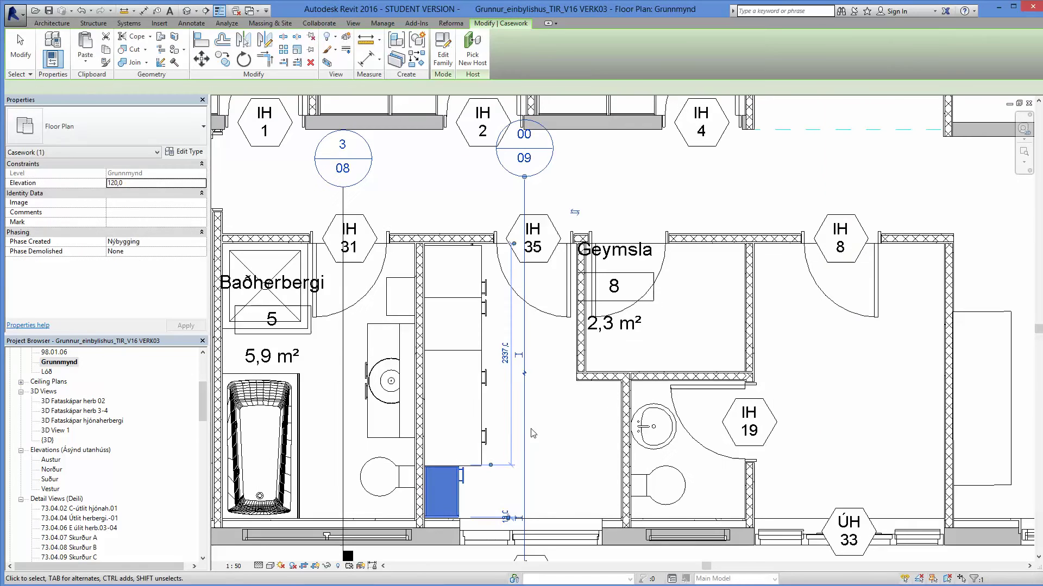
left_click(552, 458)
scroll(470, 247, "up", 3)
scroll(475, 263, "down", 2)
middle_click_drag(535, 426, 546, 344)
scroll(546, 344, "down", 1)
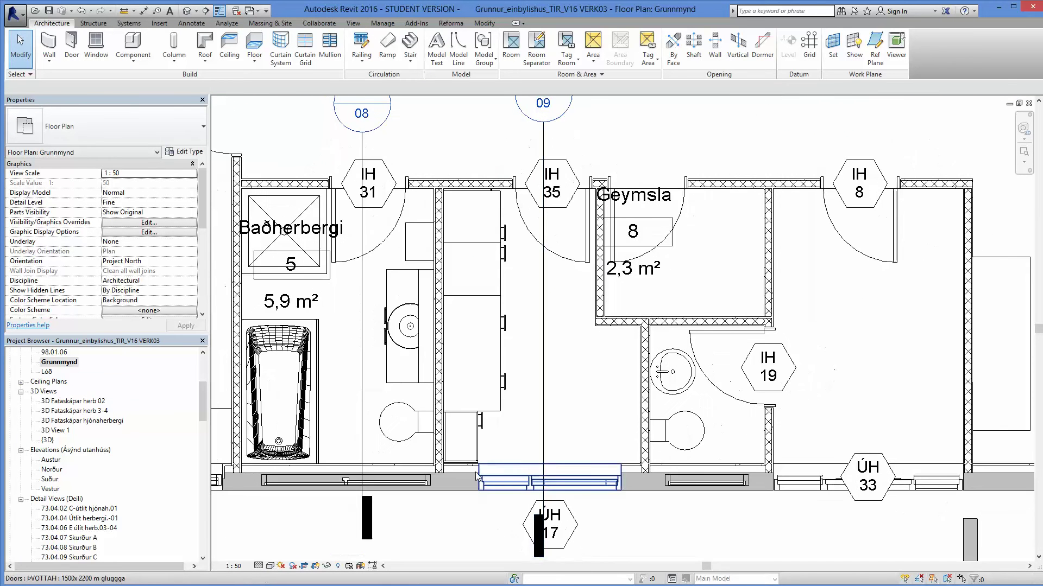
scroll(575, 402, "up", 6)
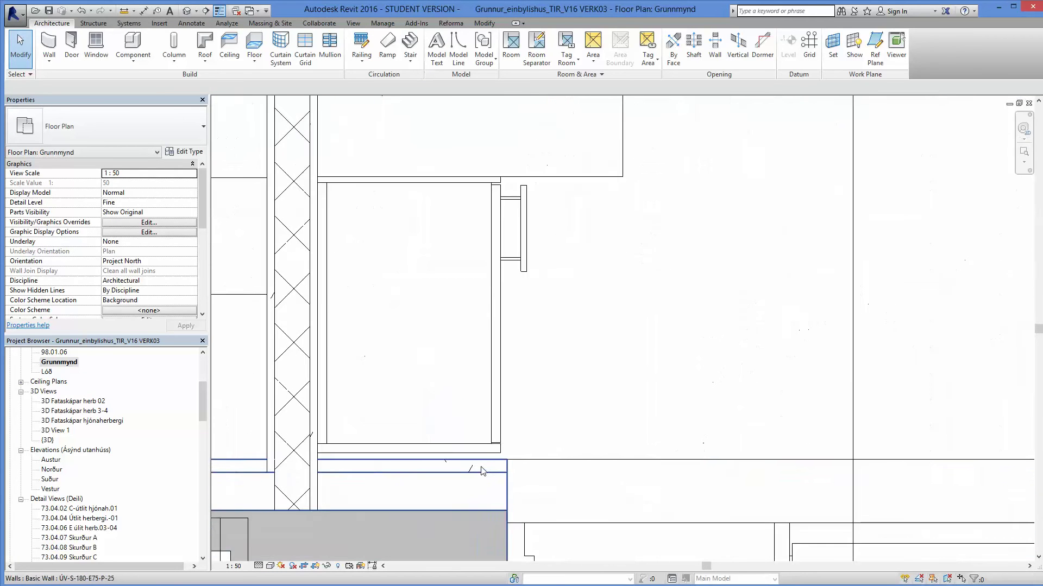
Step: Draw a short IV -skápahlið wall with Base Offset 120 and Unconnected Height 790 between the small cabinet's side and the exterior wall
left_click(49, 44)
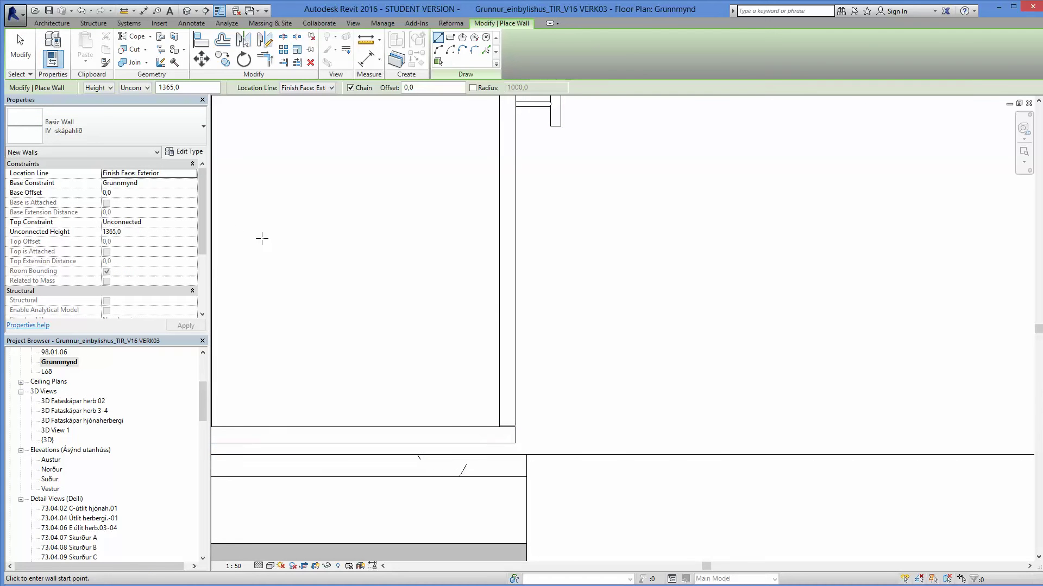
left_click(129, 191)
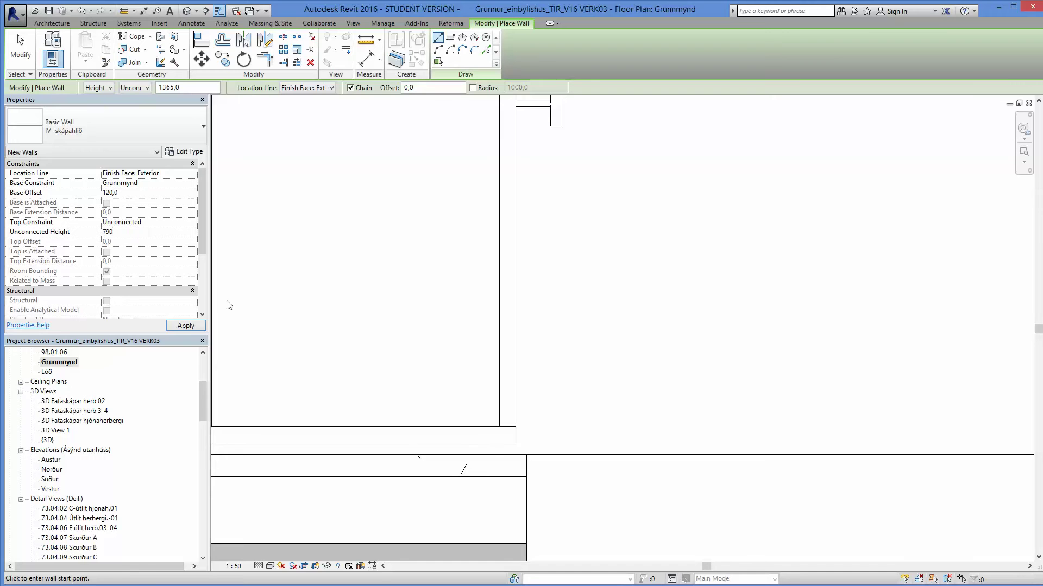
scroll(519, 449, "up", 1)
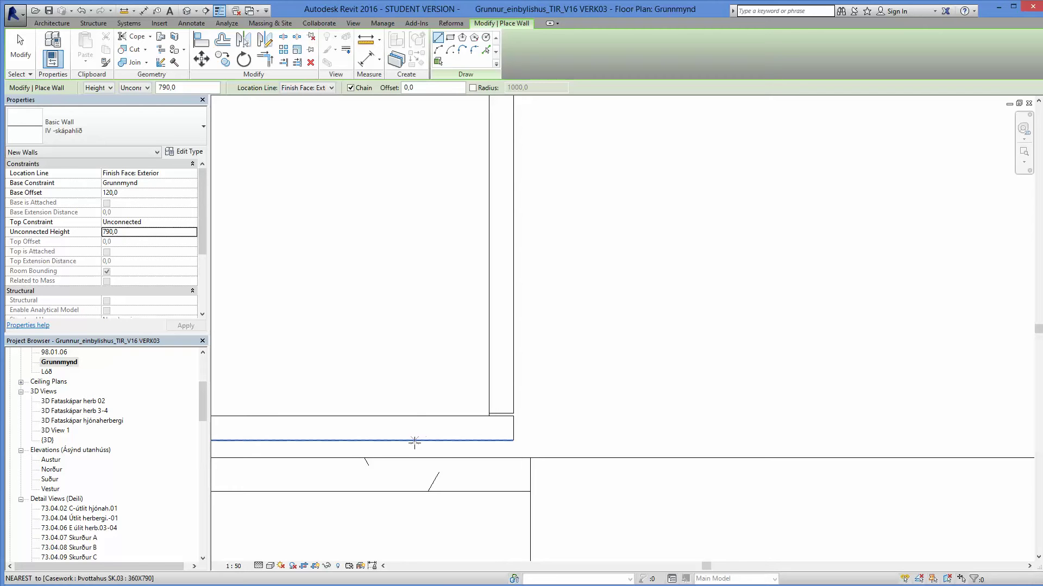
left_click(415, 440)
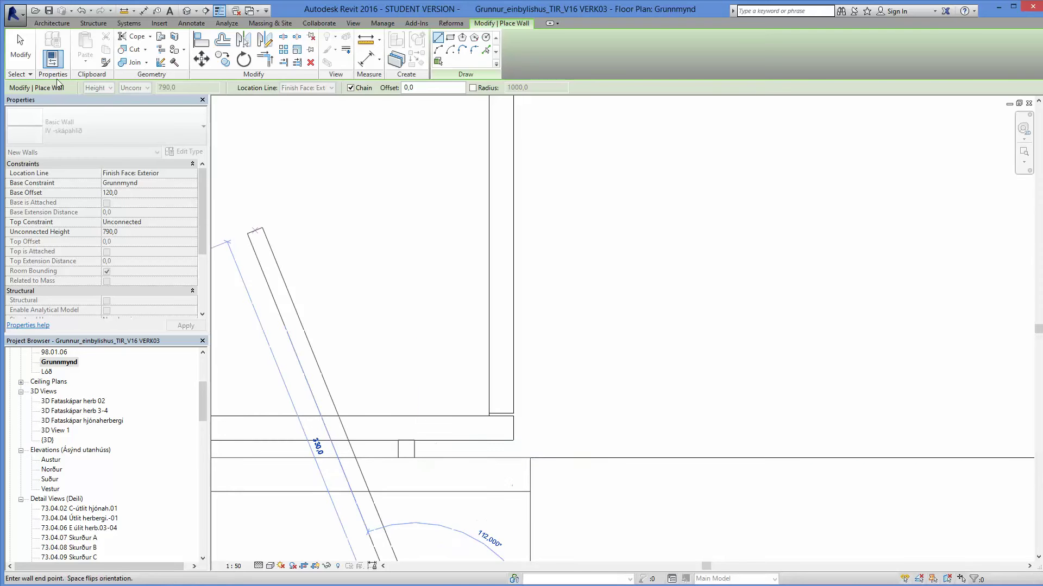
Step: End wall placement and check the new short filler wall between the small cabinet and the exterior wall
left_click(22, 54)
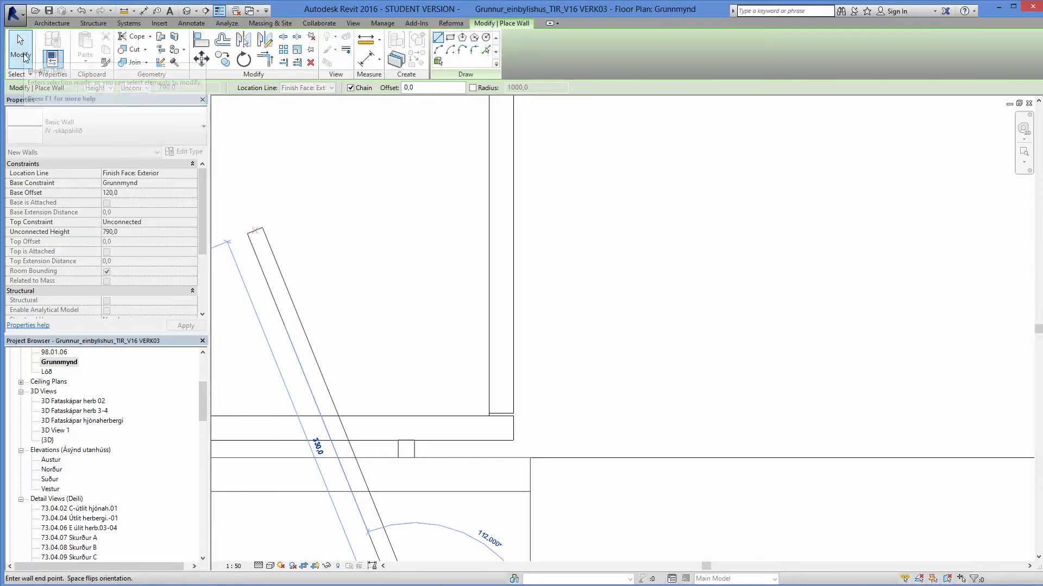
left_click(415, 450)
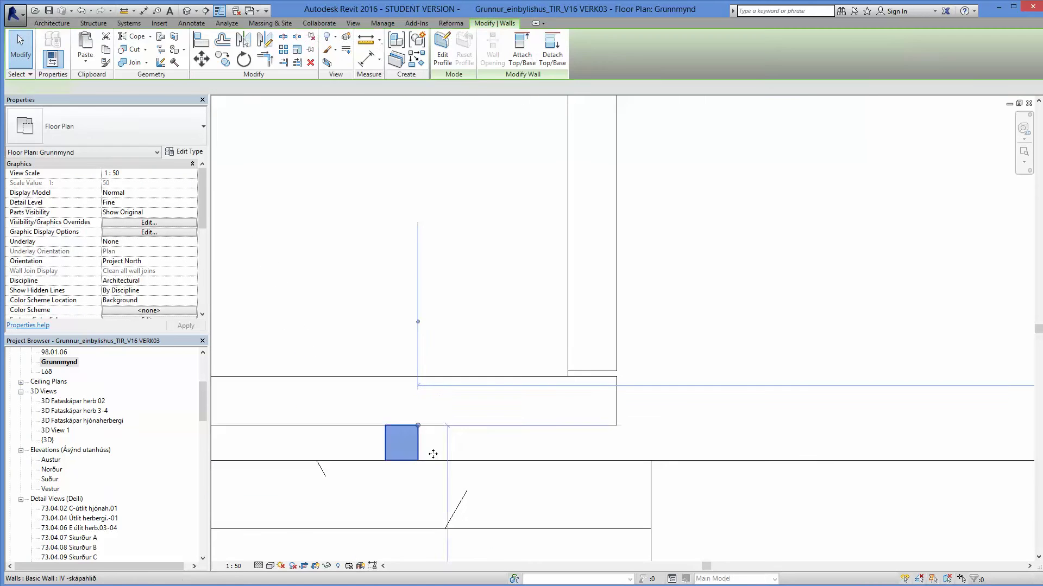
left_click(579, 437)
Step: Start another IV -skápahlið wall for the plinth with Base Offset 0 and Unconnected Height 120
scroll(531, 441, "down", 5)
scroll(480, 461, "down", 1)
scroll(480, 463, "down", 6)
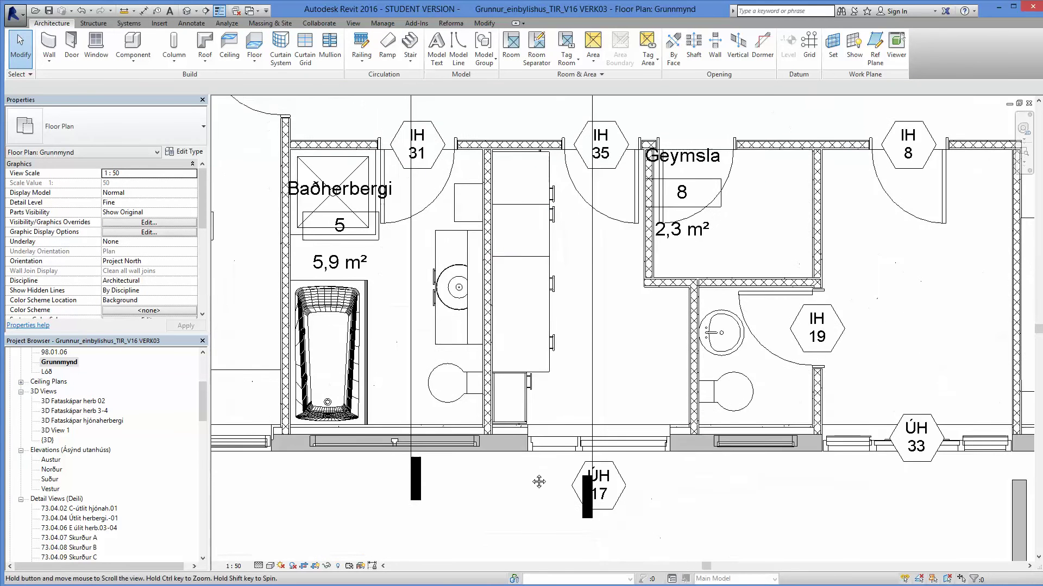
scroll(530, 234, "up", 2)
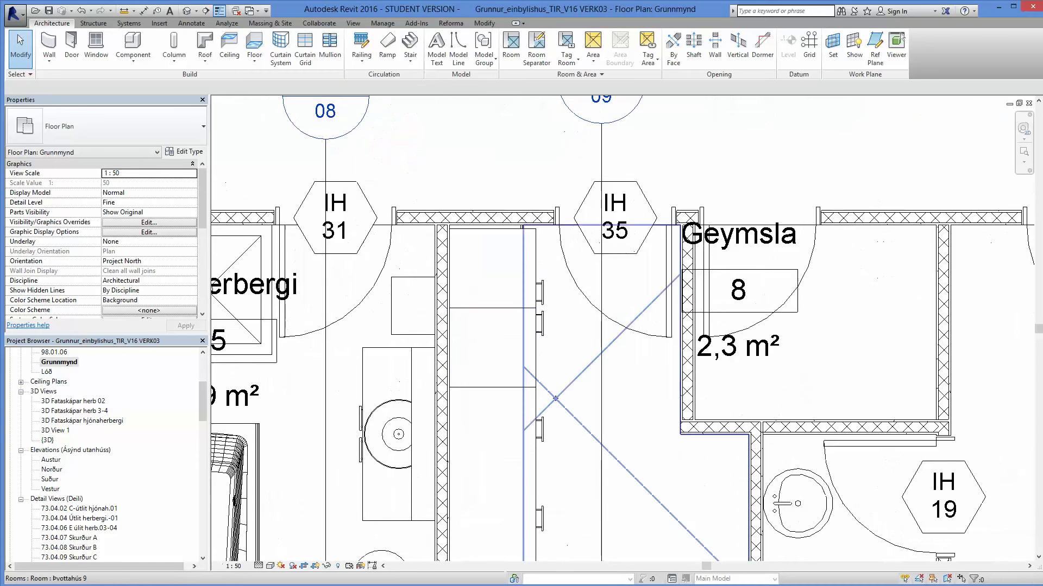
scroll(521, 386, "up", 1)
scroll(537, 314, "up", 4)
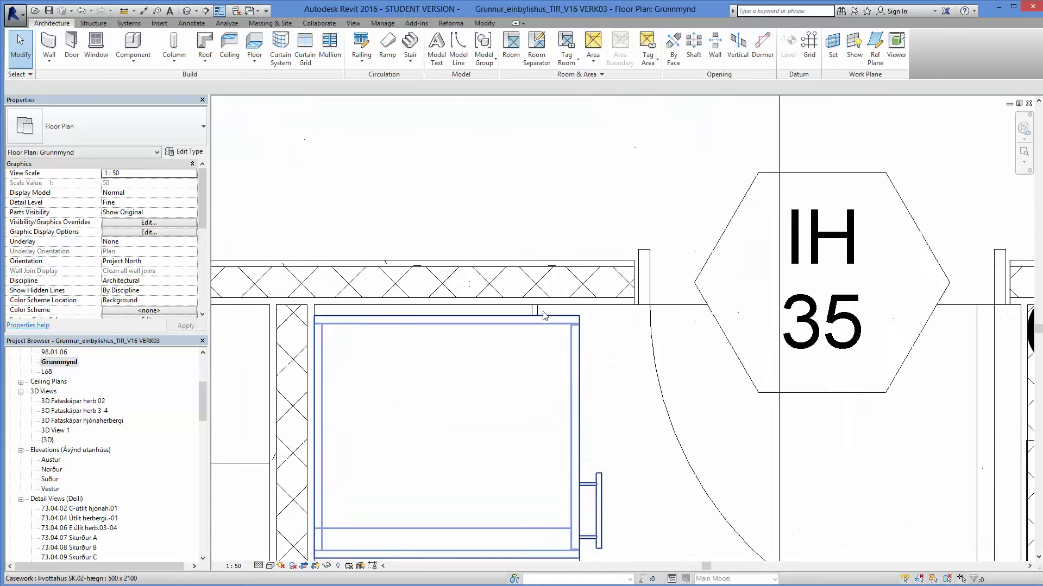
left_click(46, 46)
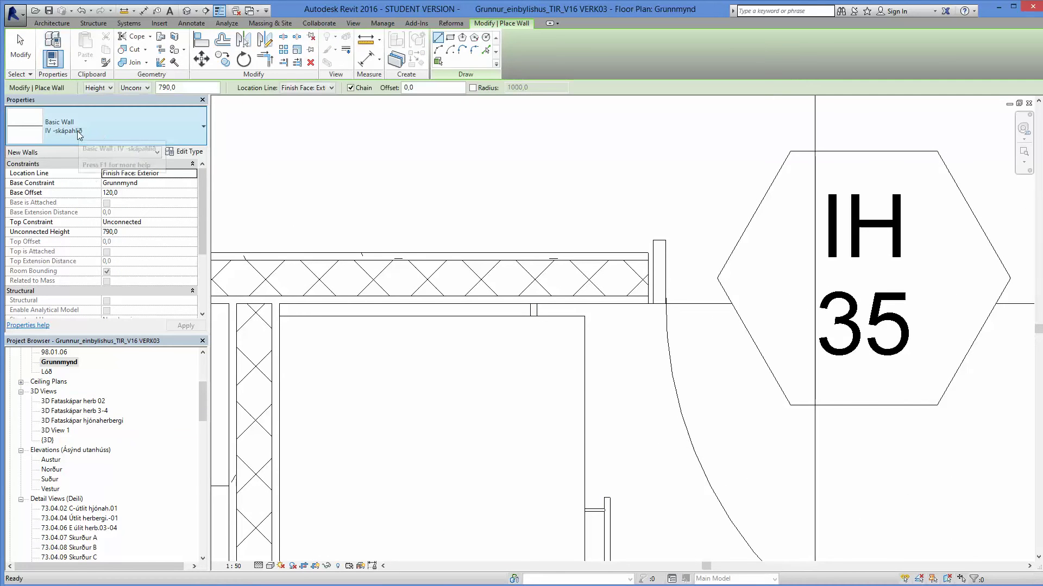
left_click(126, 194)
type("0")
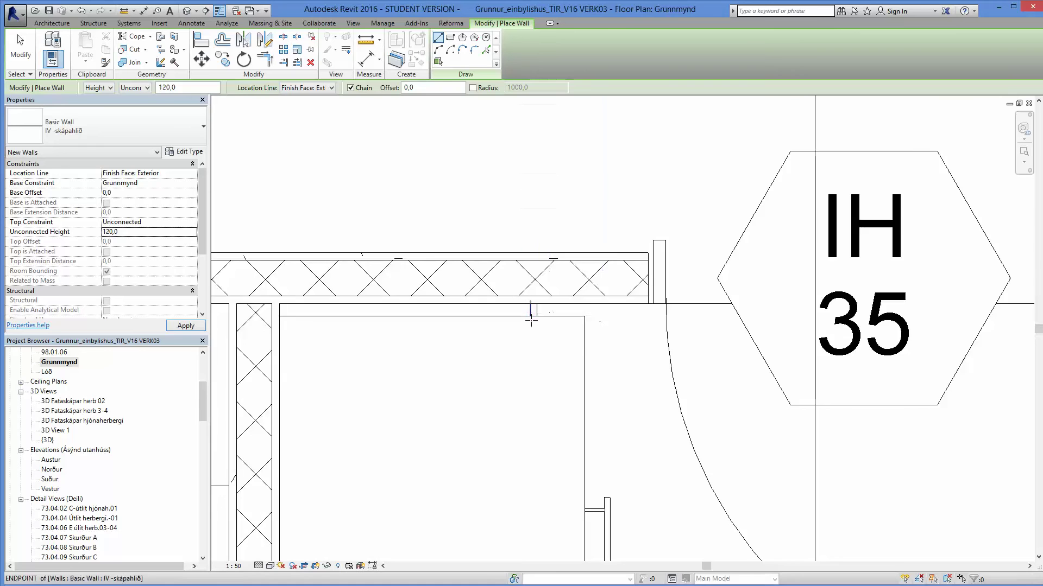
Step: Draw the plinth wall beneath the tall and low cabinets from the partition by door IH 35 to the low cabinets' end panel
scroll(533, 312, "up", 5)
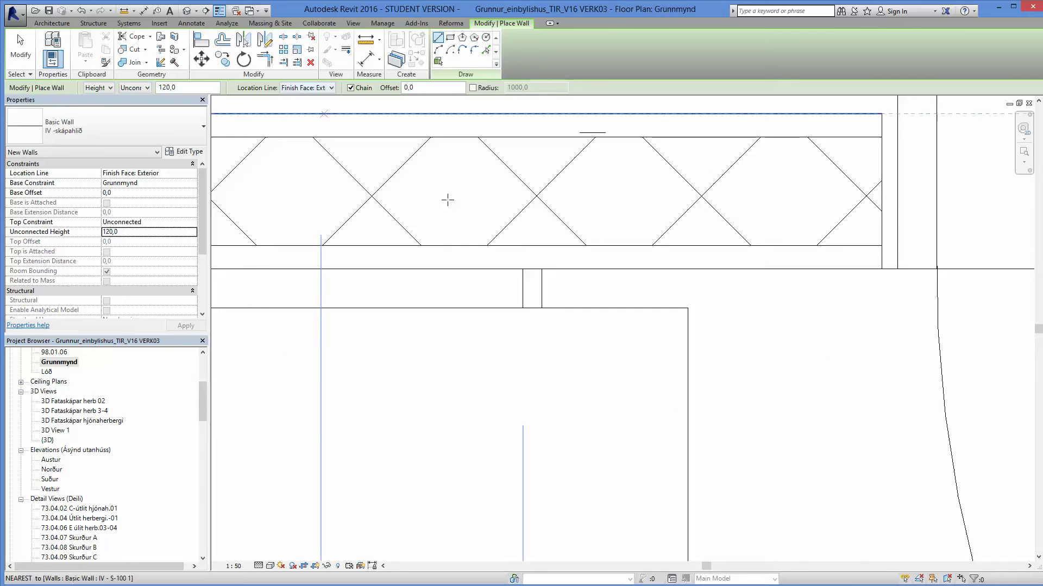
left_click(522, 269)
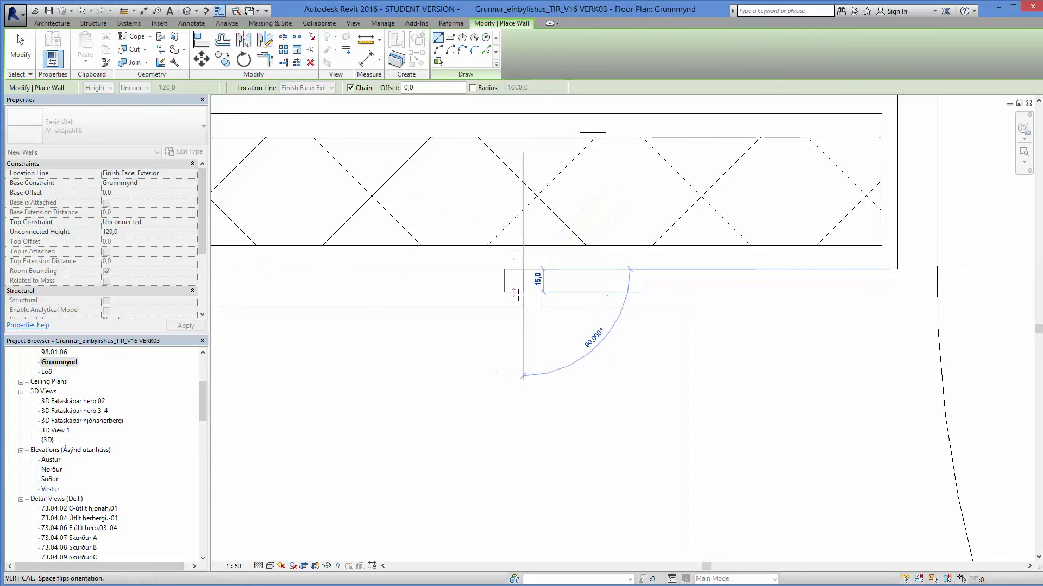
key("super")
key("super")
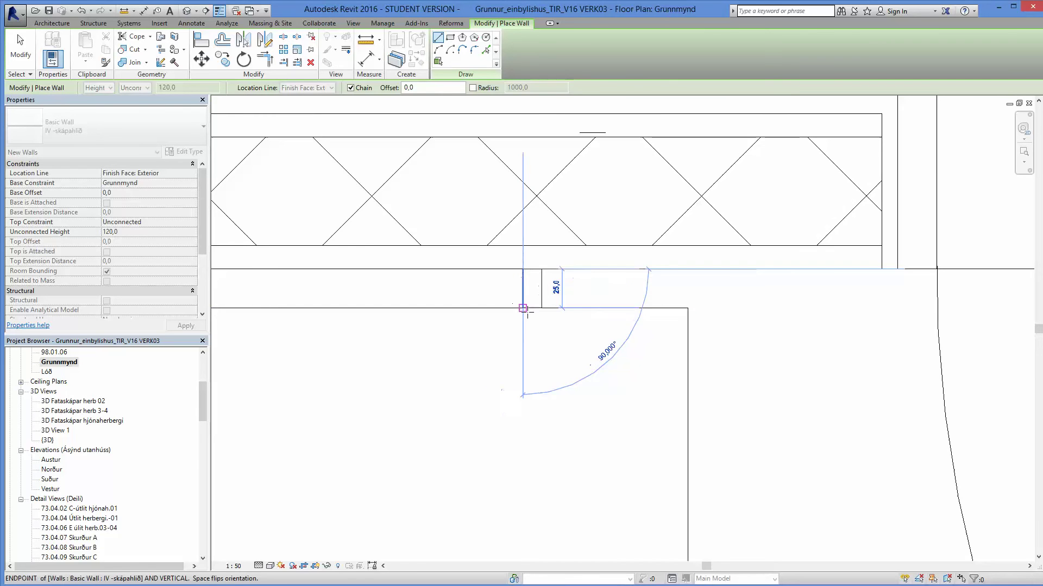
scroll(529, 277, "up", 5)
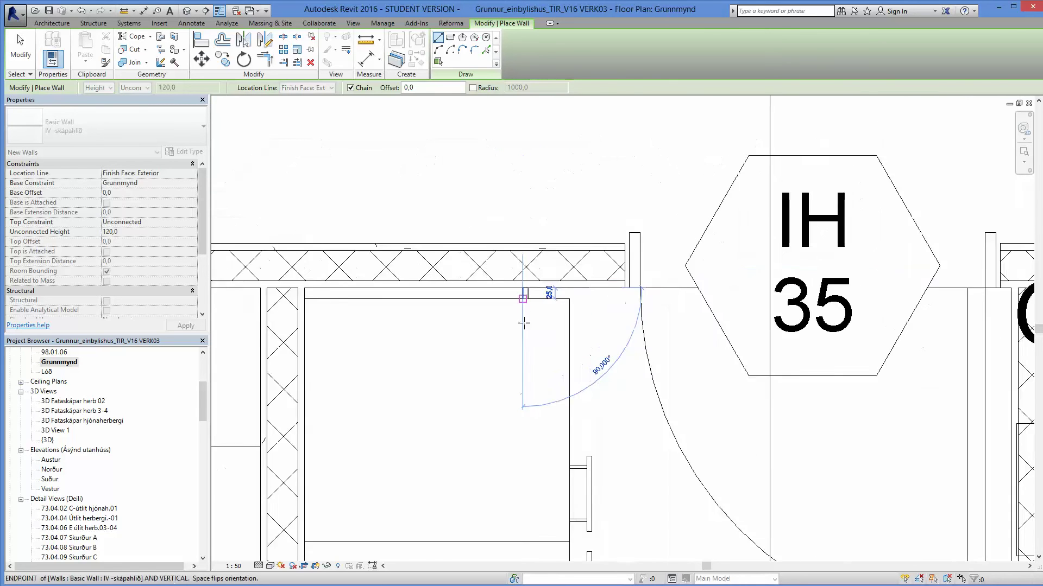
middle_click_drag(527, 368, 532, 154)
scroll(525, 266, "down", 1)
scroll(516, 421, "up", 2)
scroll(517, 422, "up", 3)
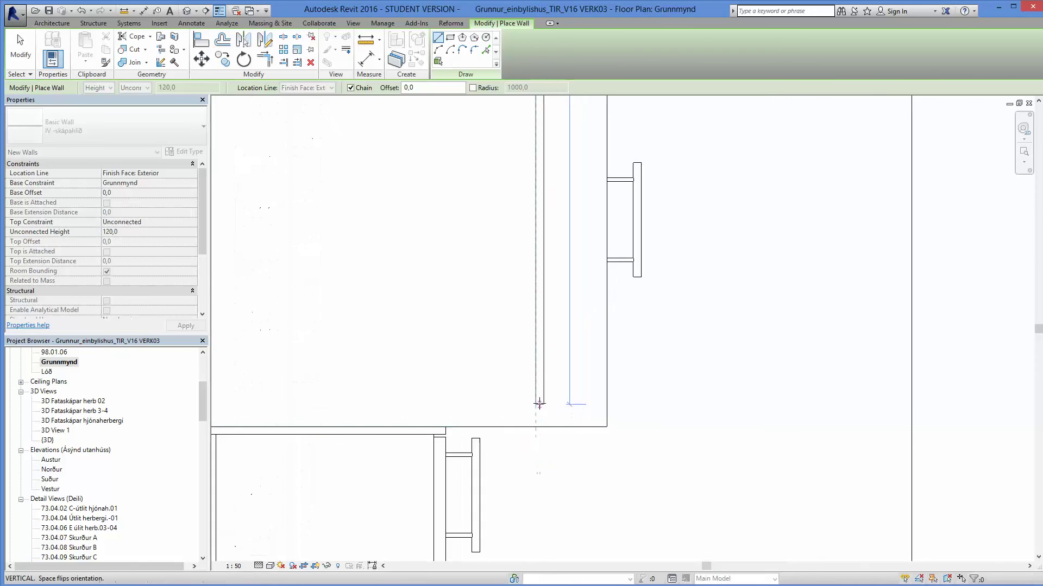
left_click(536, 414)
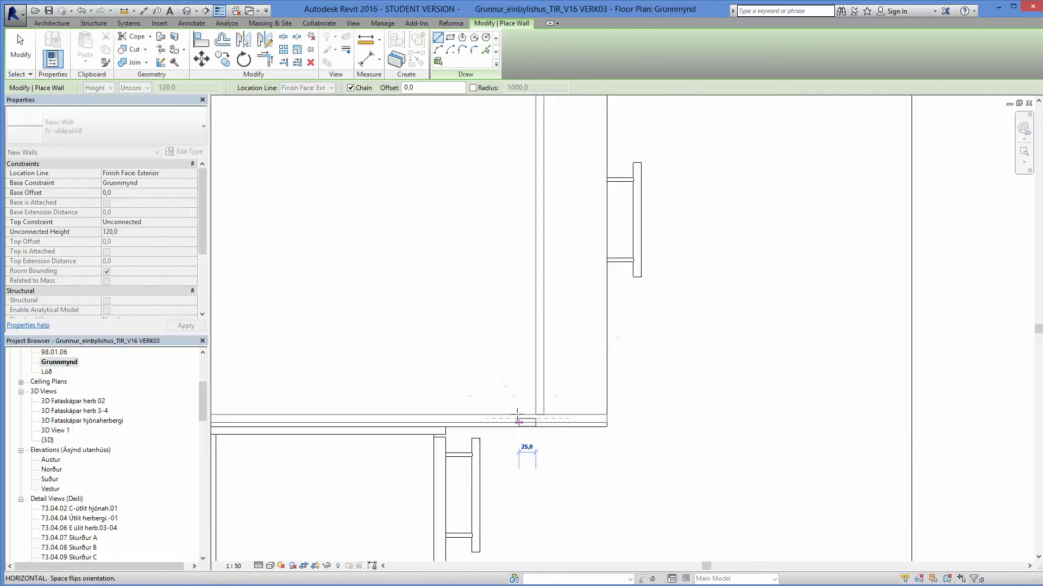
Step: Continue the plinth with a return segment about 325 mm long running back along the low cabinets' end panel
scroll(500, 423, "up", 2)
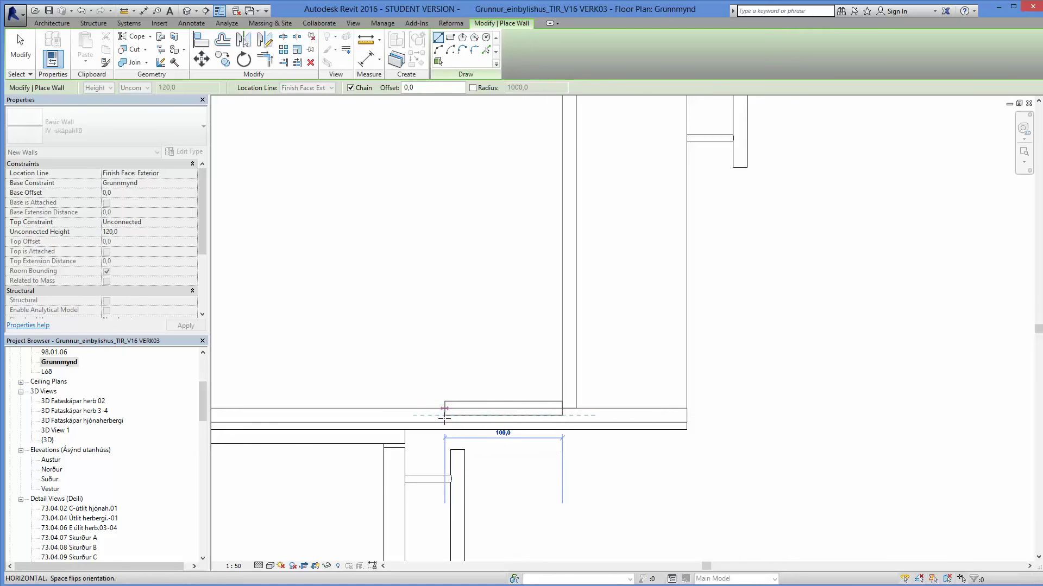
scroll(428, 414, "down", 2)
middle_click_drag(441, 411, 487, 321)
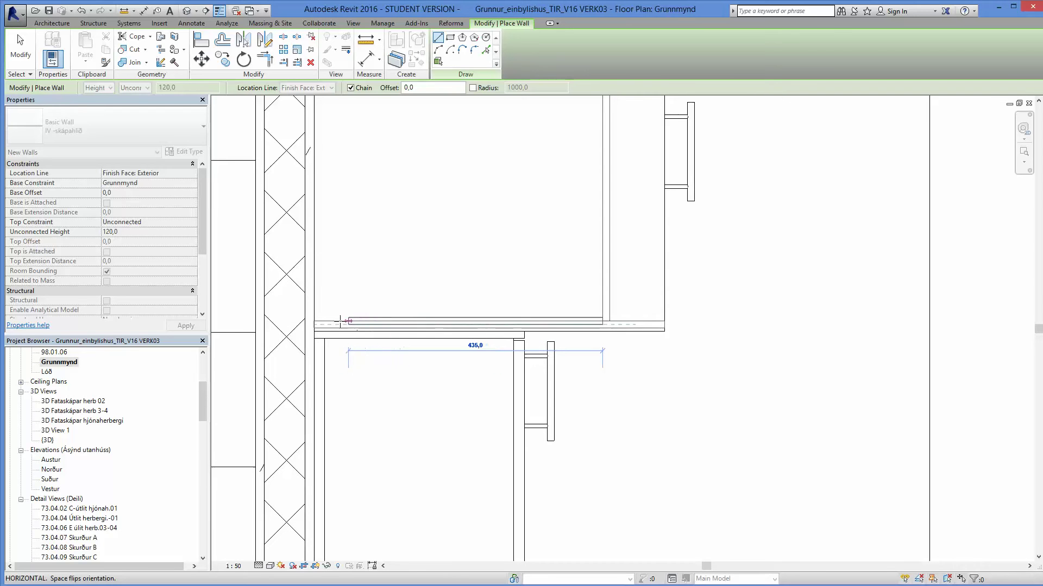
left_click(413, 321)
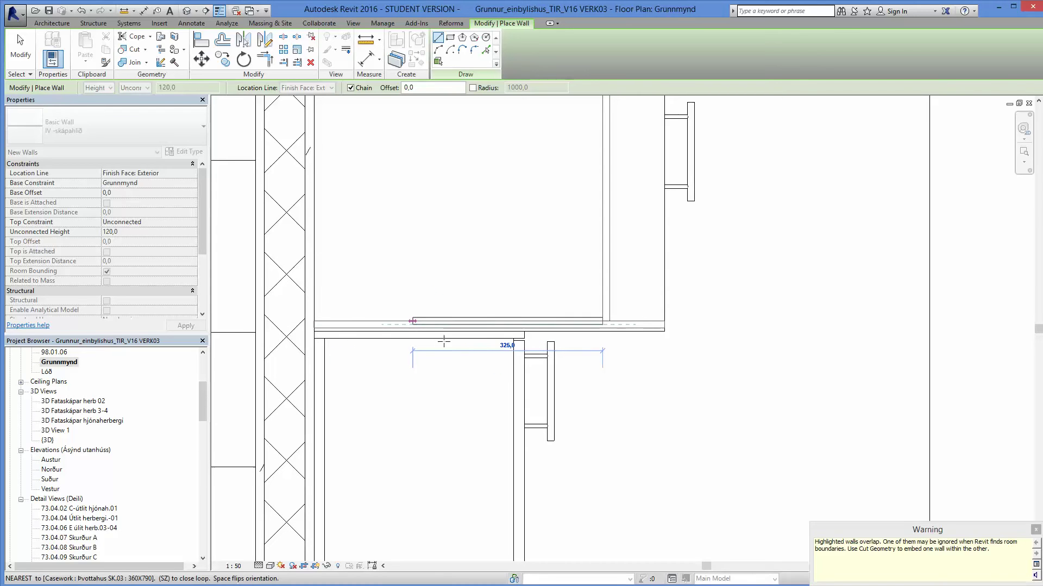
left_click(1035, 531)
key("Escape")
Step: Draw a 120 high plinth wall beneath the small cabinet from the exterior wall to the low cabinets' end panel
scroll(459, 475, "down", 4)
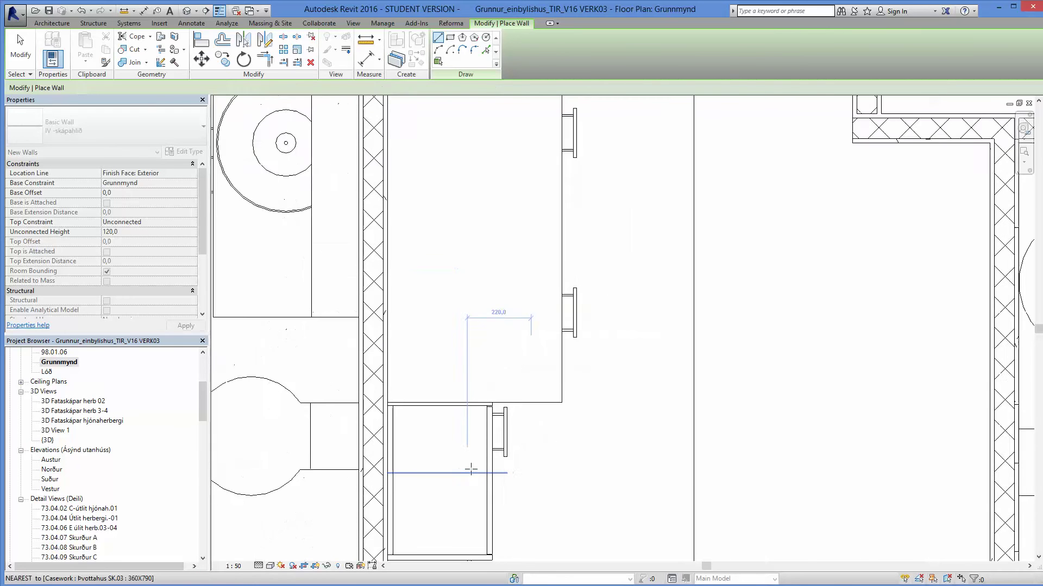
scroll(467, 427, "up", 5)
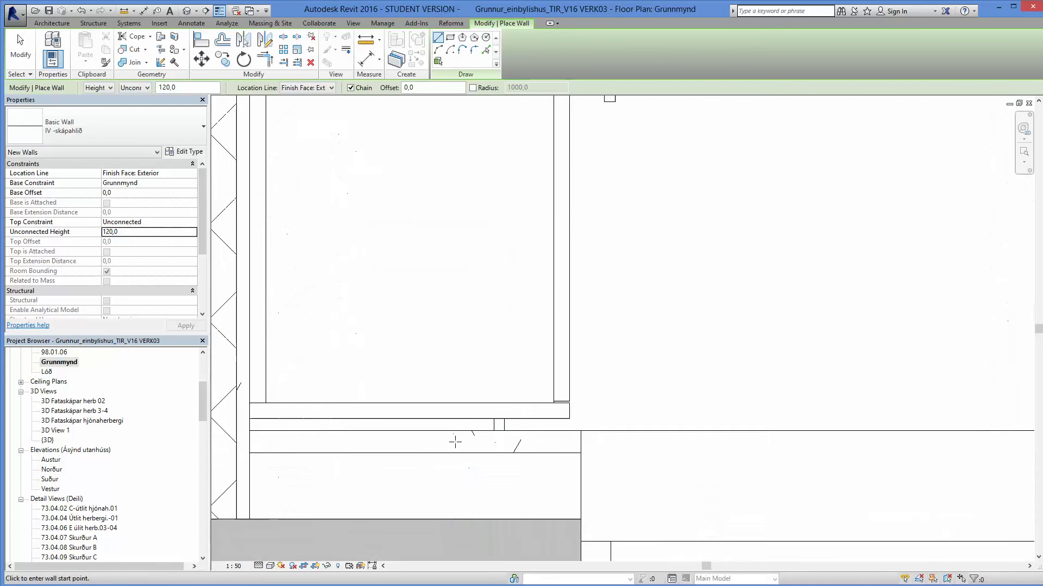
left_click(51, 23)
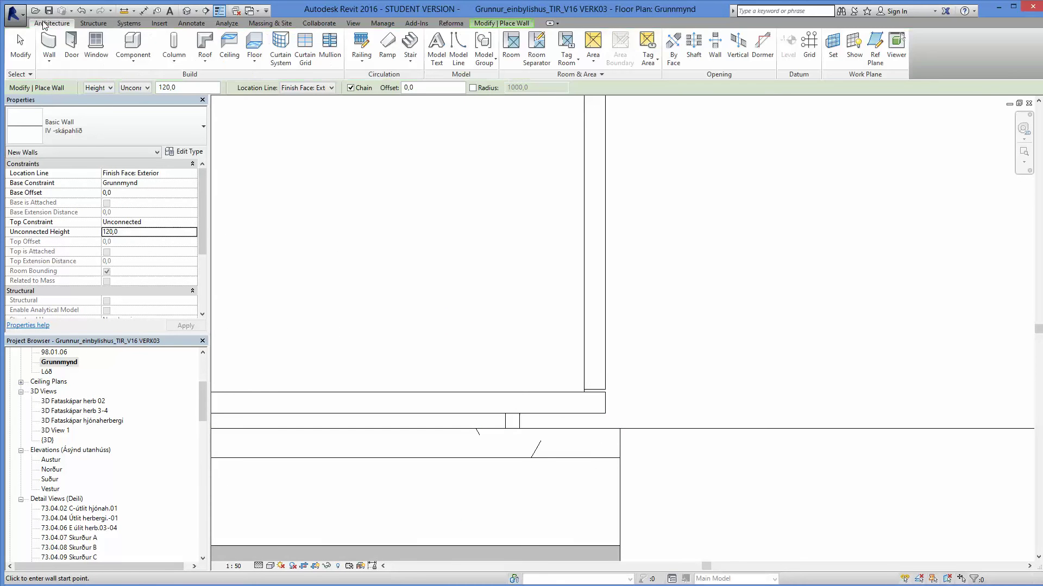
left_click(48, 37)
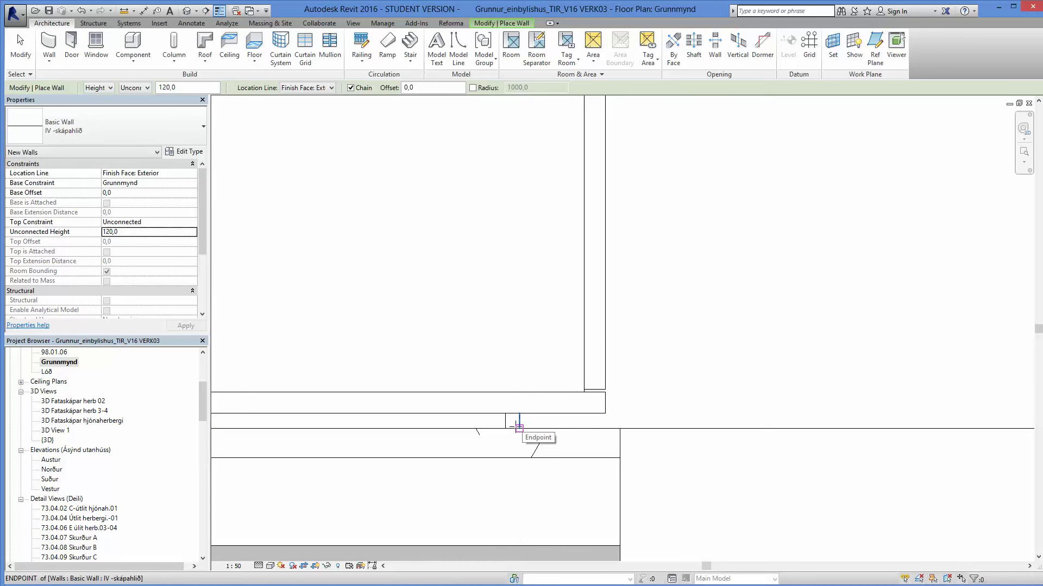
left_click(505, 426)
scroll(505, 413, "up", 3)
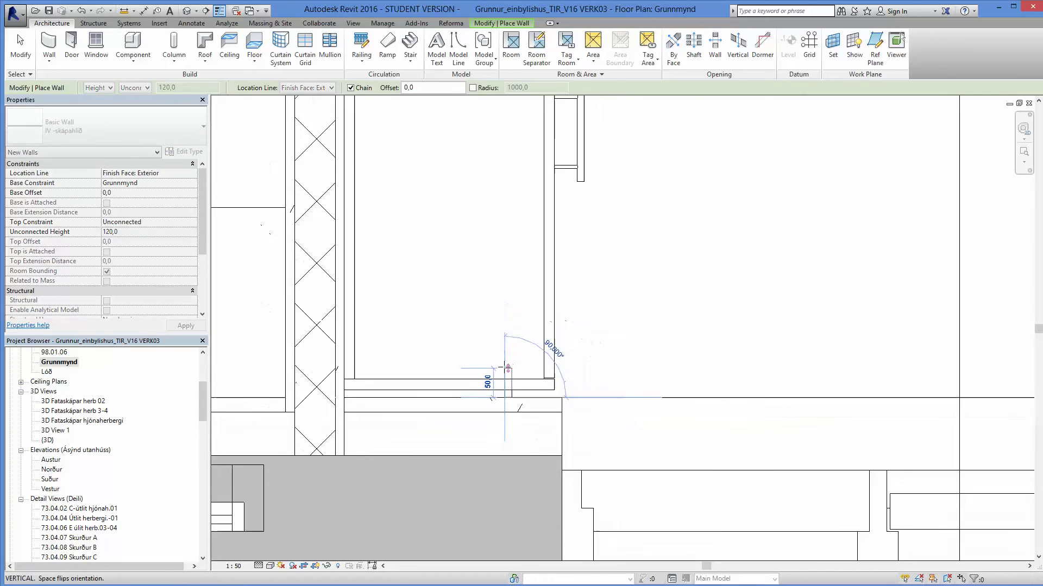
middle_click_drag(505, 405, 506, 409)
scroll(500, 307, "up", 5)
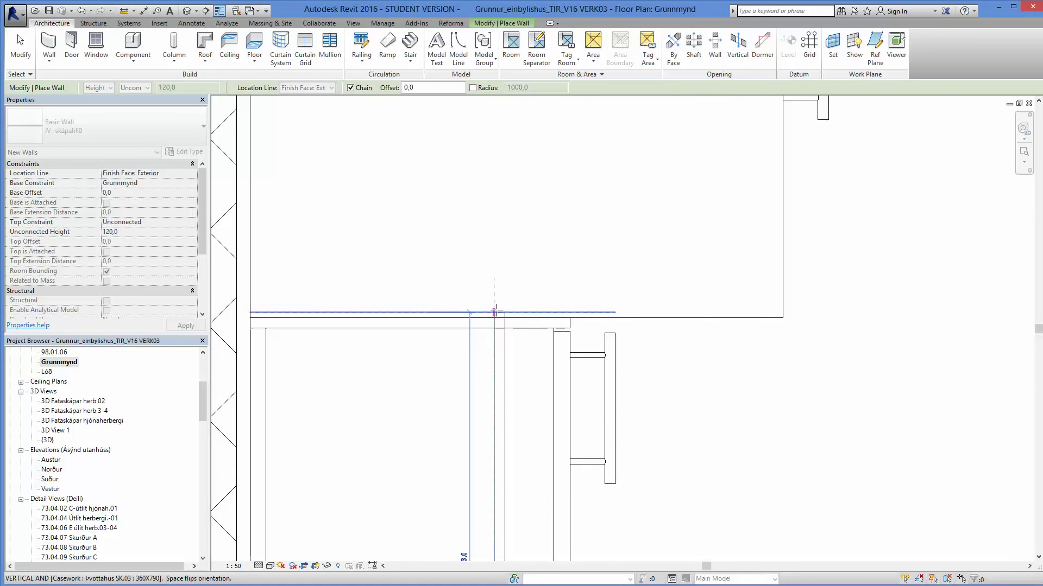
left_click(495, 311)
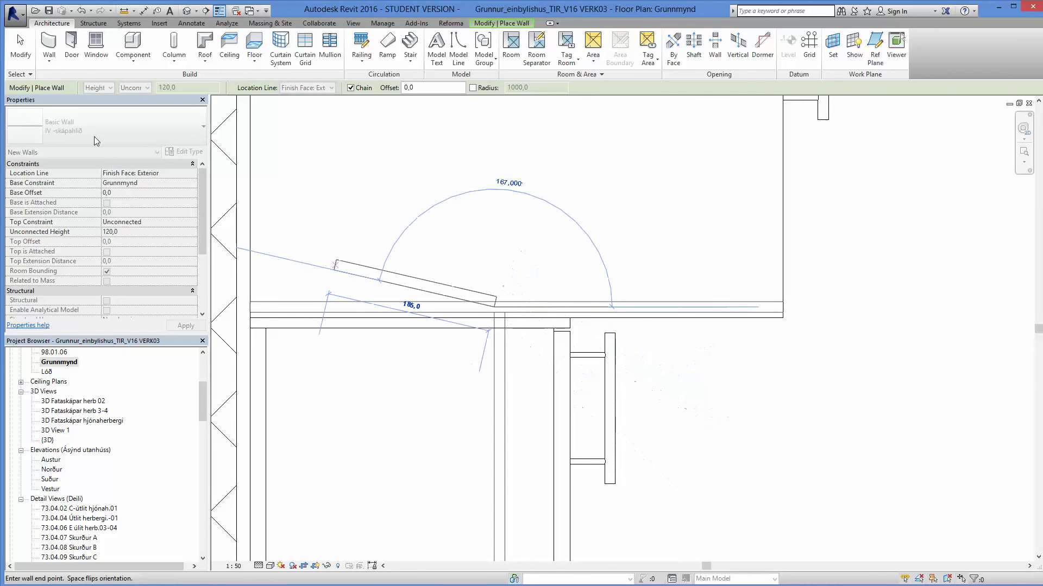
left_click(20, 46)
Step: Open the laundry room detail view 73.04.11 útlit þvottahús and fit the whole elevation in view
scroll(496, 405, "down", 4)
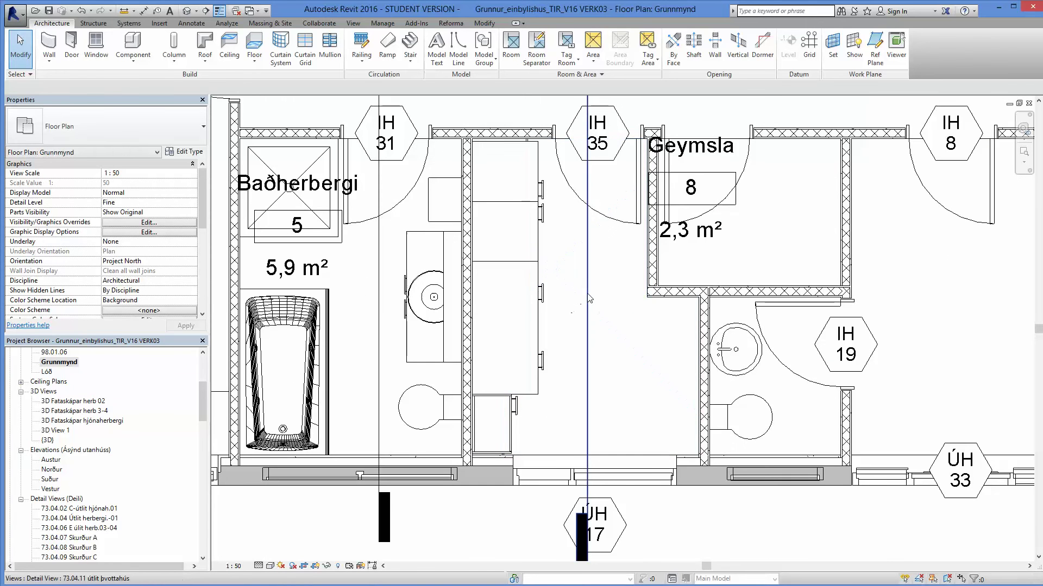
right_click(590, 298)
left_click(622, 358)
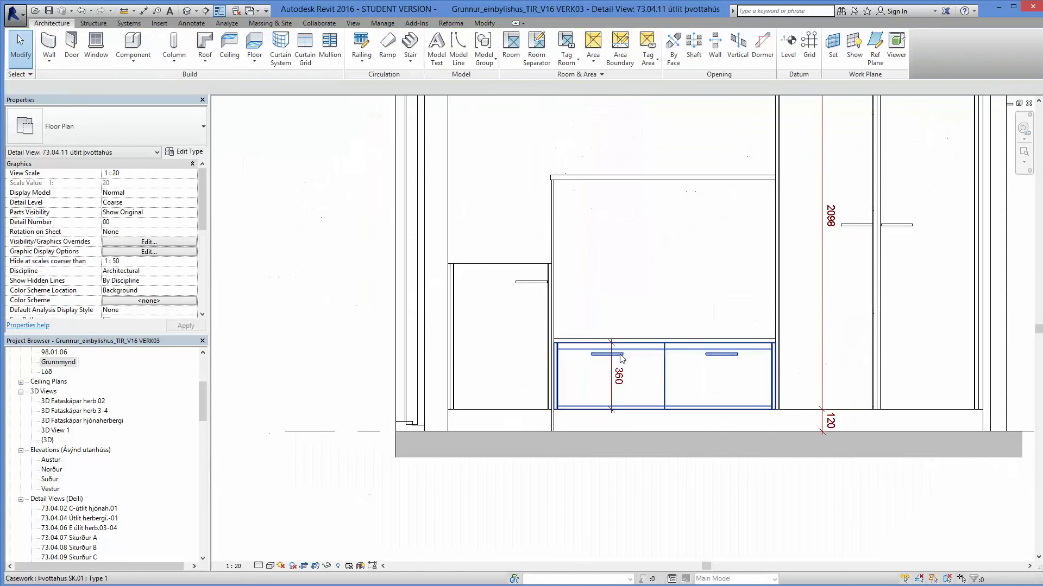
key("z")
key("f")
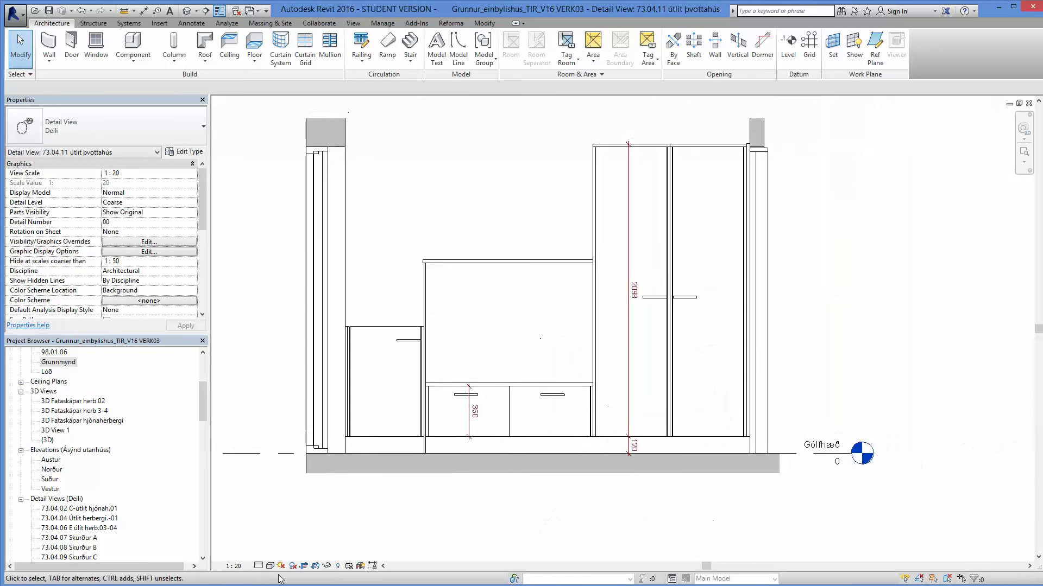
Step: Set the detail view's visual style to Consistent Colors and its detail level to Medium
left_click(270, 567)
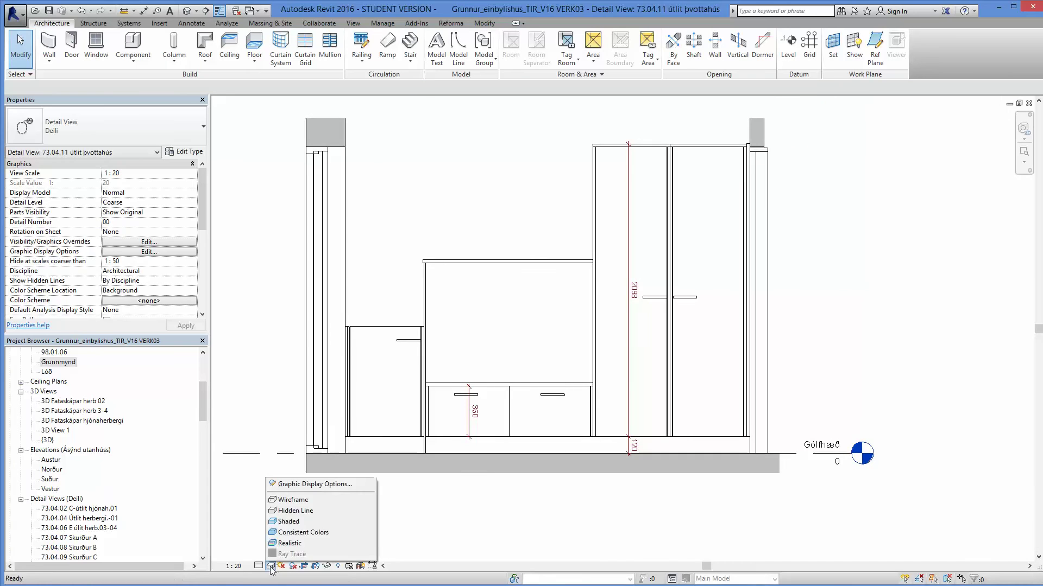
left_click(286, 532)
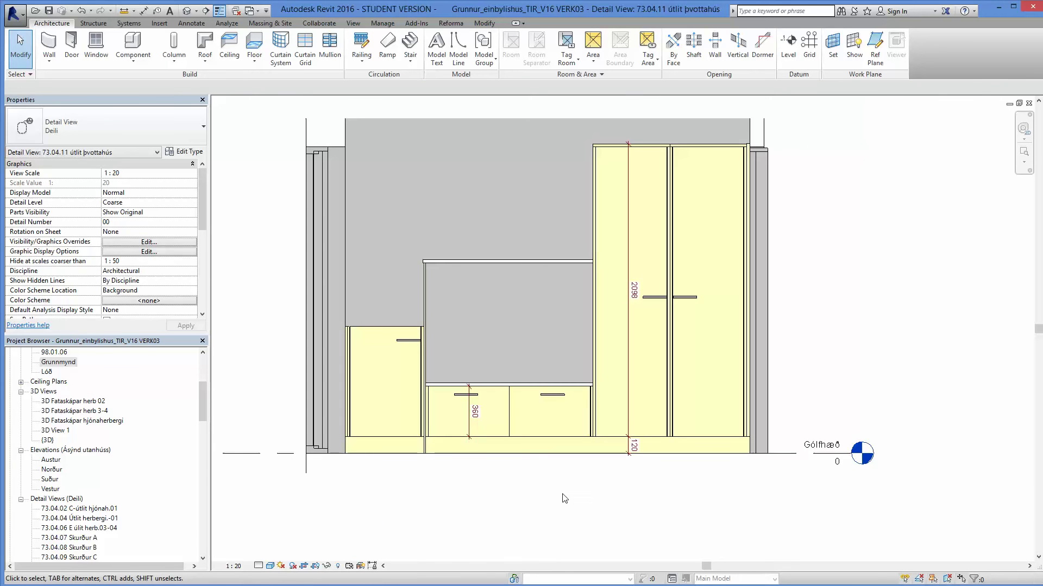
left_click(258, 566)
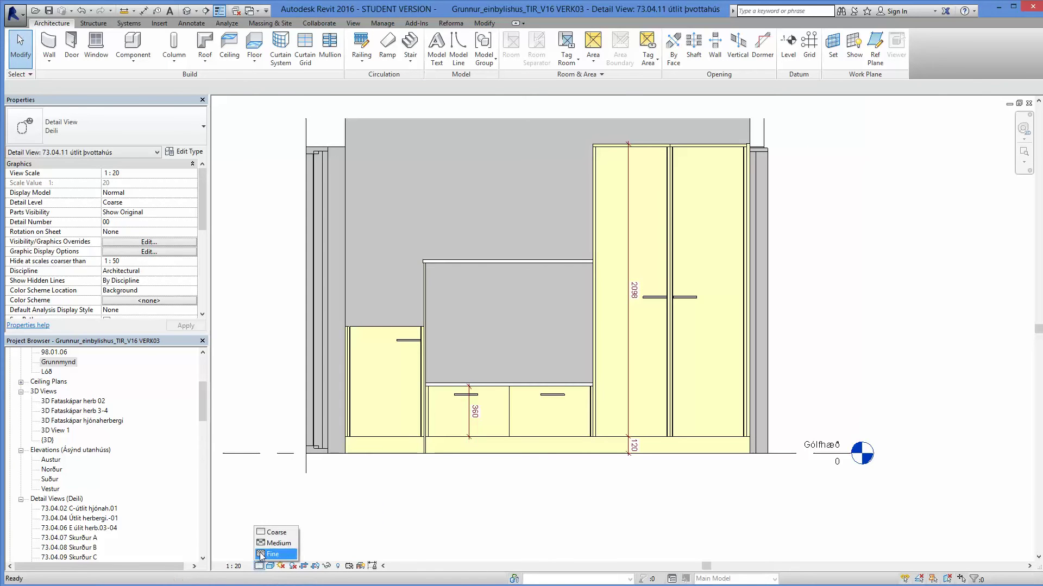
left_click(272, 544)
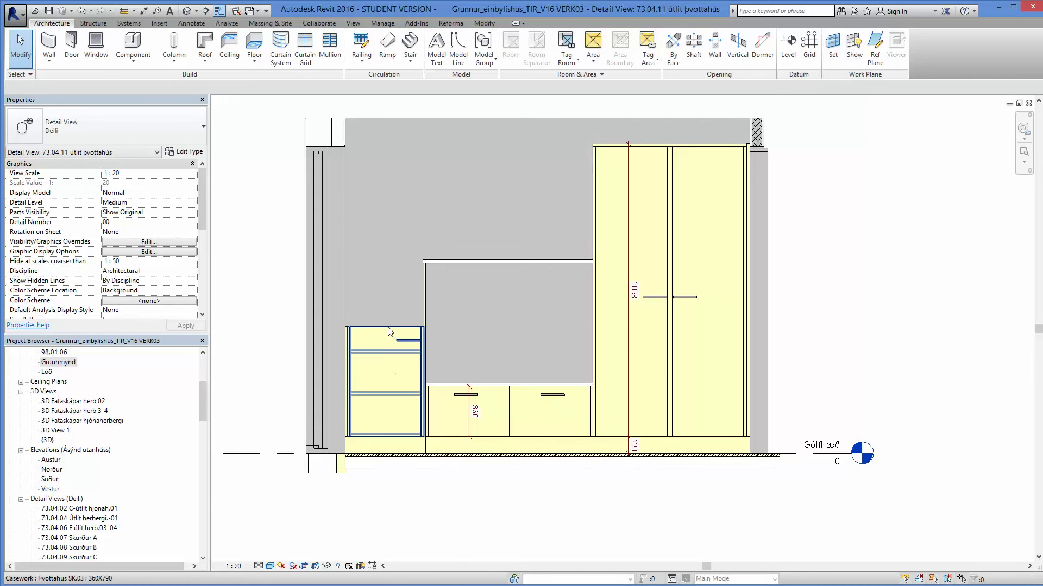
Step: Copy the 1200x600 Borðplata þvottahús typ 01 countertop from the low drawer cabinets onto the small cabinet, starting at its outer top corner
scroll(393, 332, "up", 3)
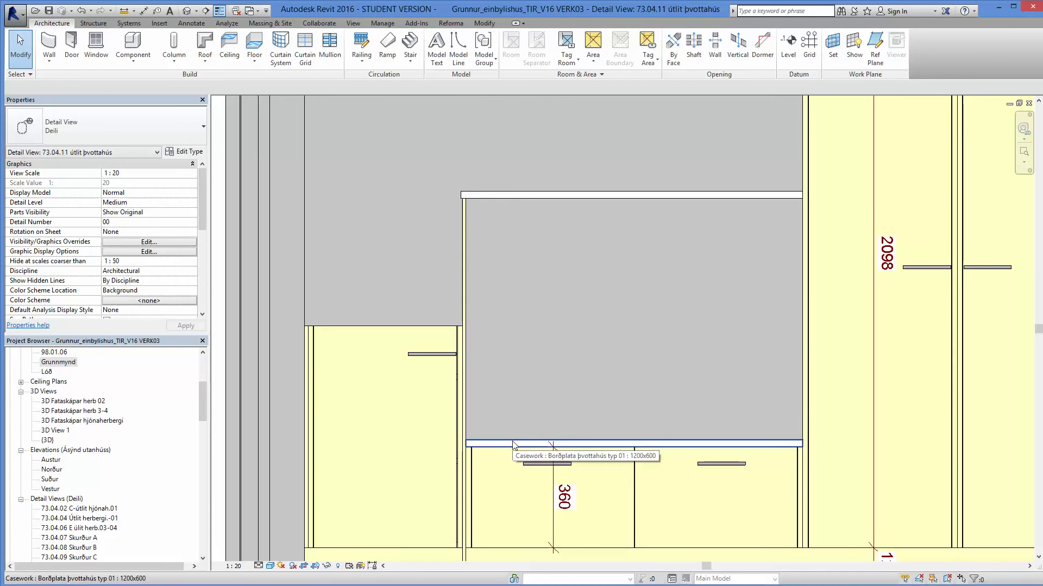
left_click(513, 444)
scroll(503, 404, "down", 2)
middle_click_drag(533, 413, 580, 424)
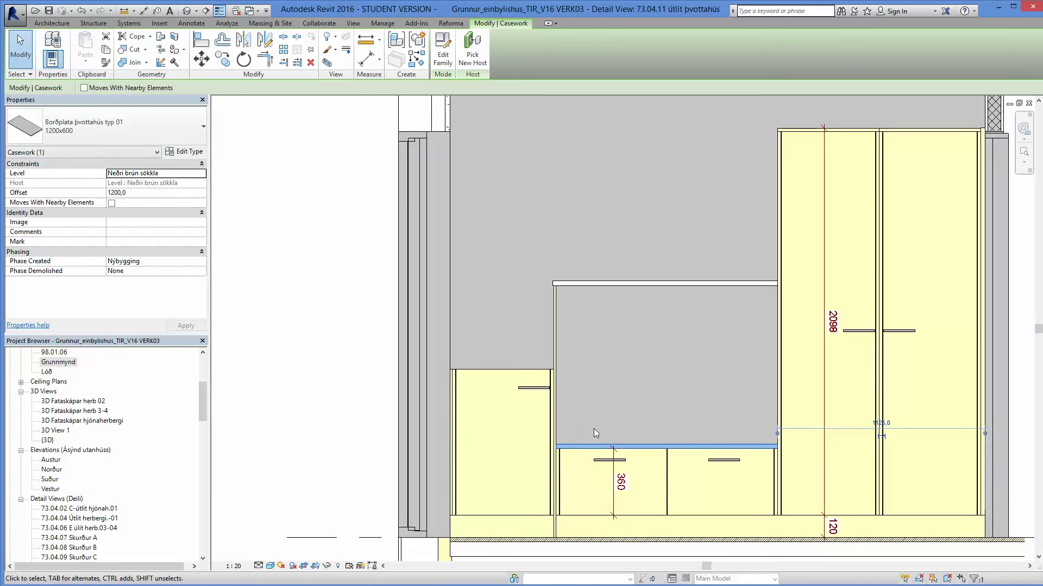
left_click(222, 57)
scroll(600, 434, "up", 2)
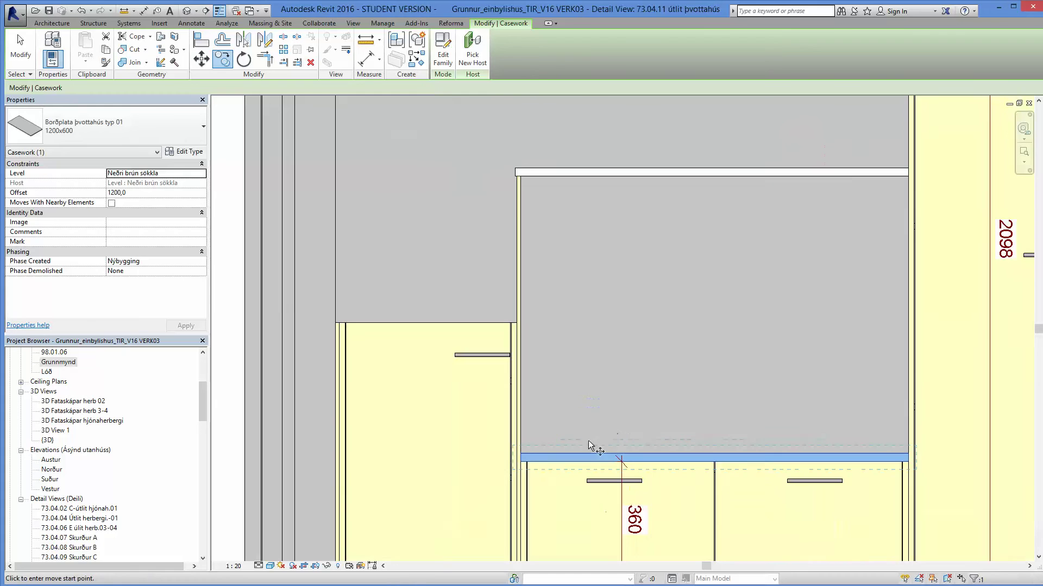
left_click(521, 463)
scroll(331, 336, "up", 3)
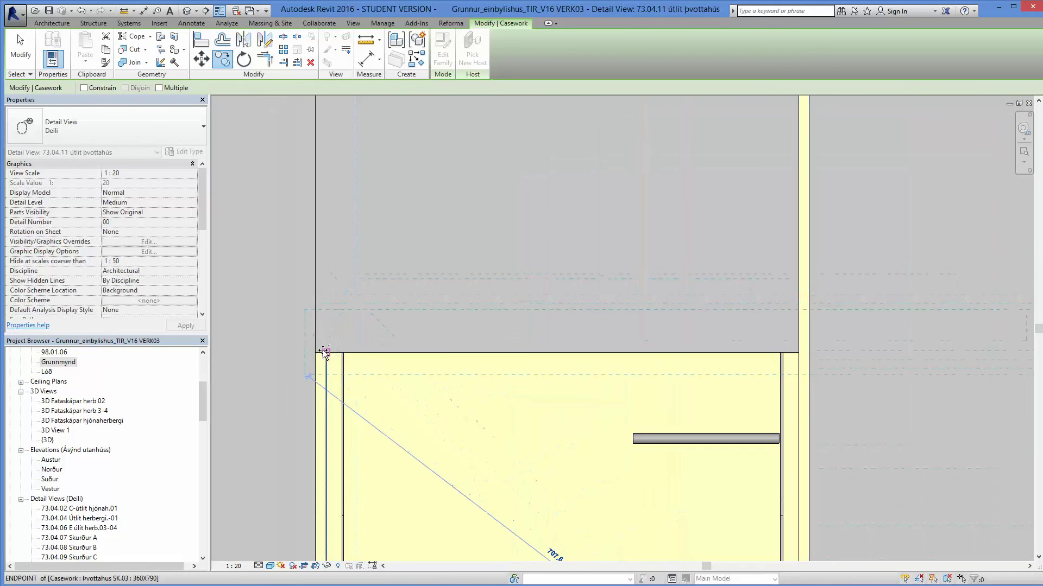
left_click(324, 352)
scroll(344, 318, "down", 3)
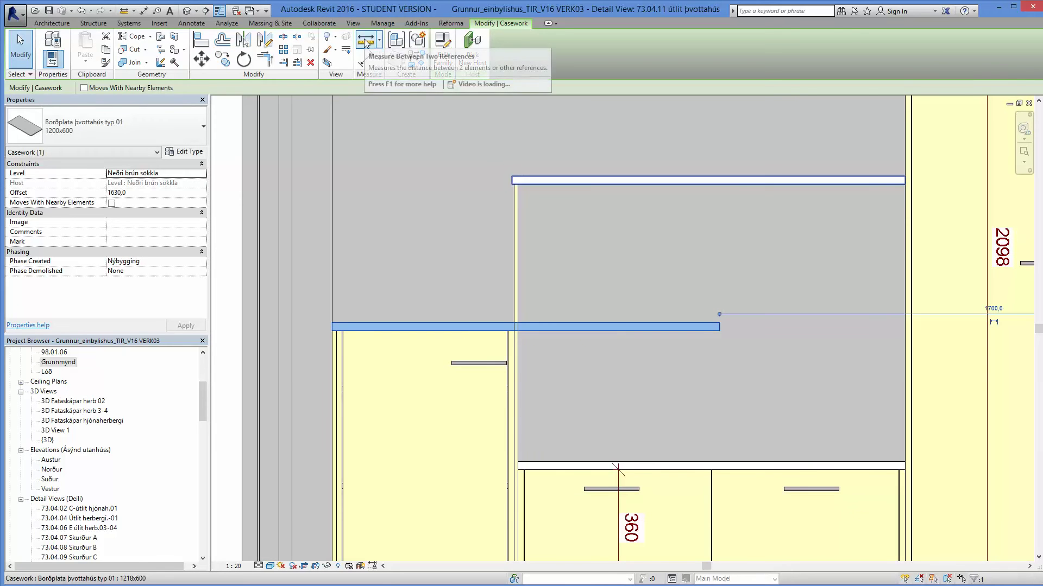
Step: Measure the horizontal distance above the small cabinet from the exterior wall to the tall end panel beside it
key("Escape")
scroll(342, 310, "up", 2)
key("m")
key("e")
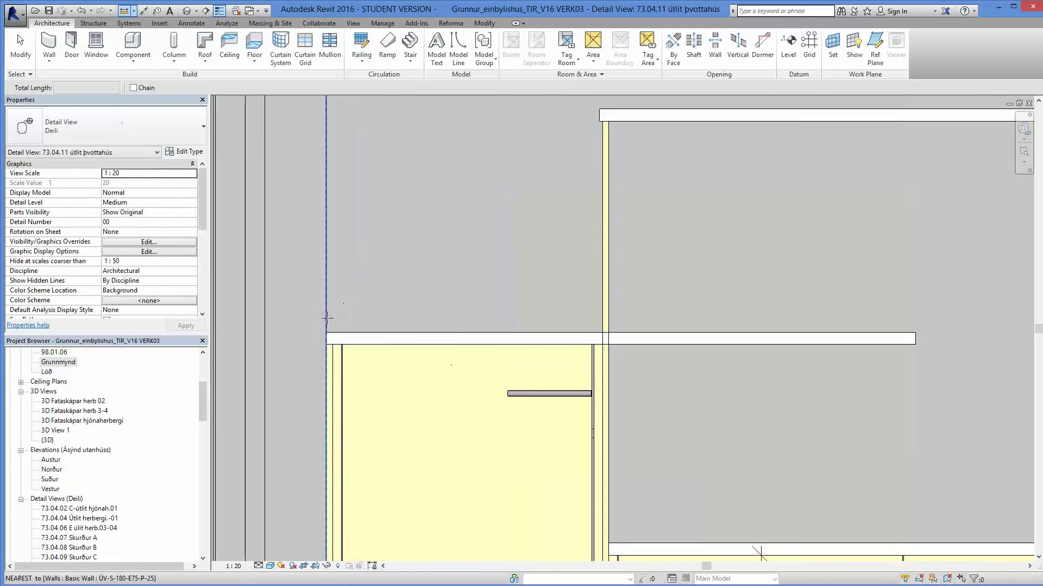
left_click(326, 288)
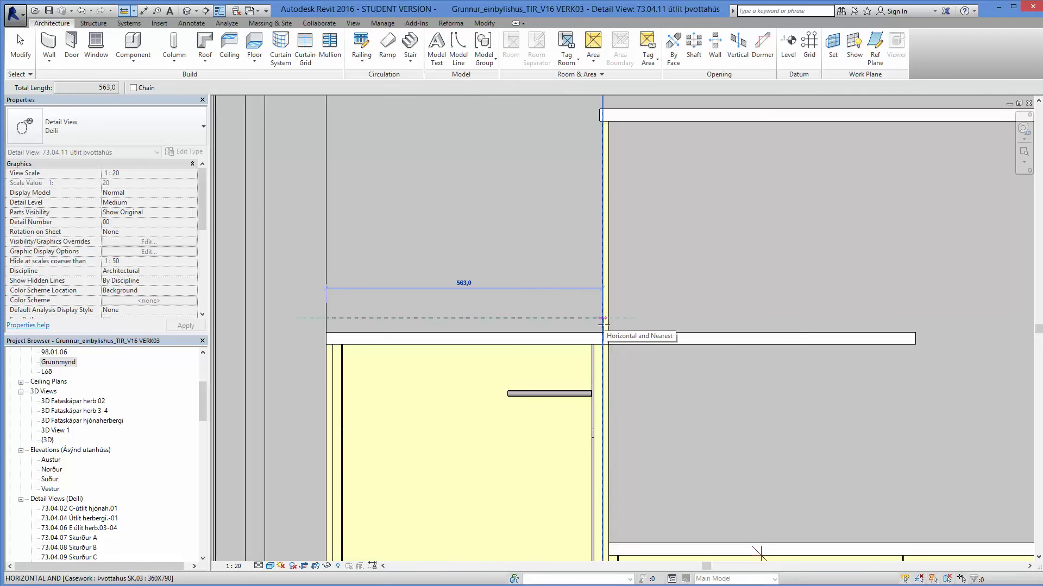
key("Escape")
key("Escape")
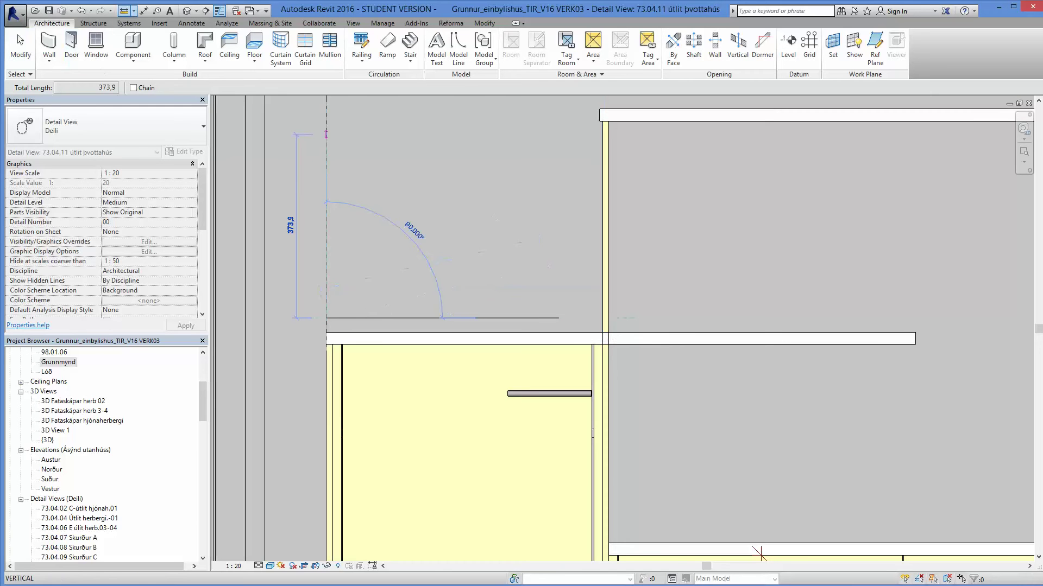
Step: Duplicate the type of the countertop on the small cabinet and name the new type 563x600
left_click(558, 338)
left_click(185, 152)
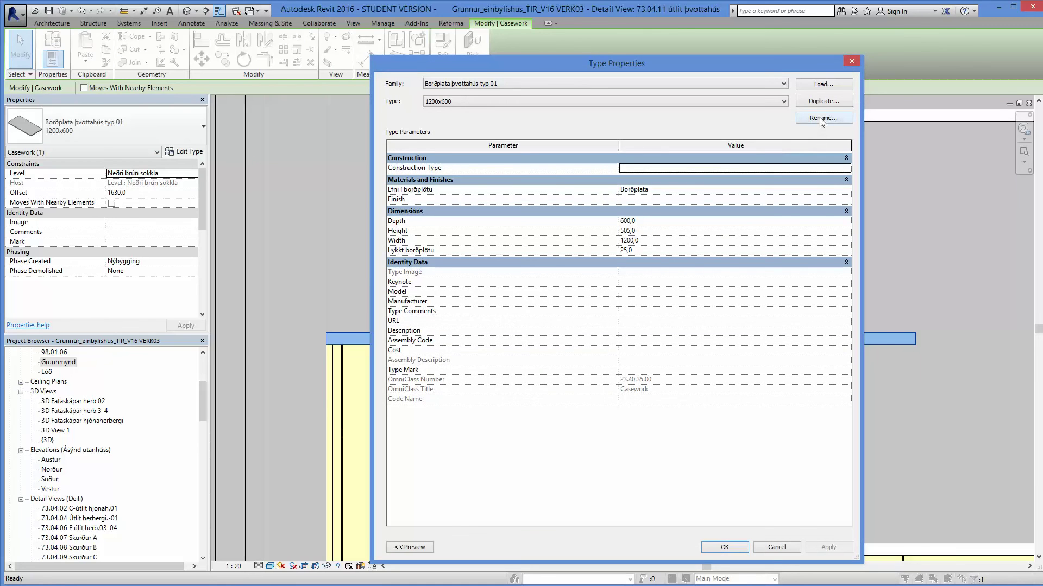
left_click(824, 102)
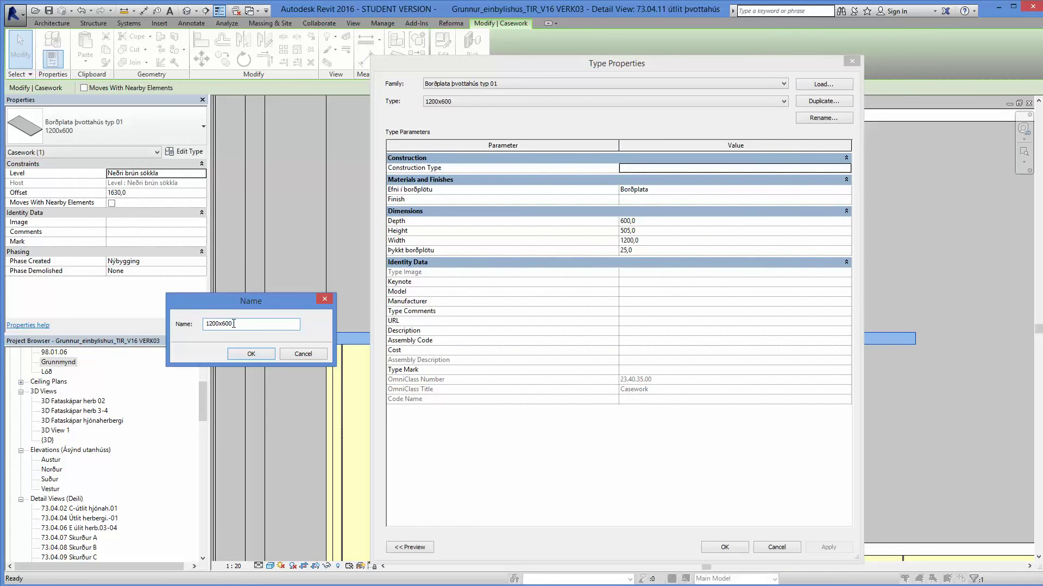
key("Left")
key("Left")
key("BackSpace")
type("5")
key("BackSpace")
key("BackSpace")
key("BackSpace")
type("563")
left_click(242, 357)
Step: Set the Width of the 563x600 countertop type to 563
left_click(666, 241)
type("56")
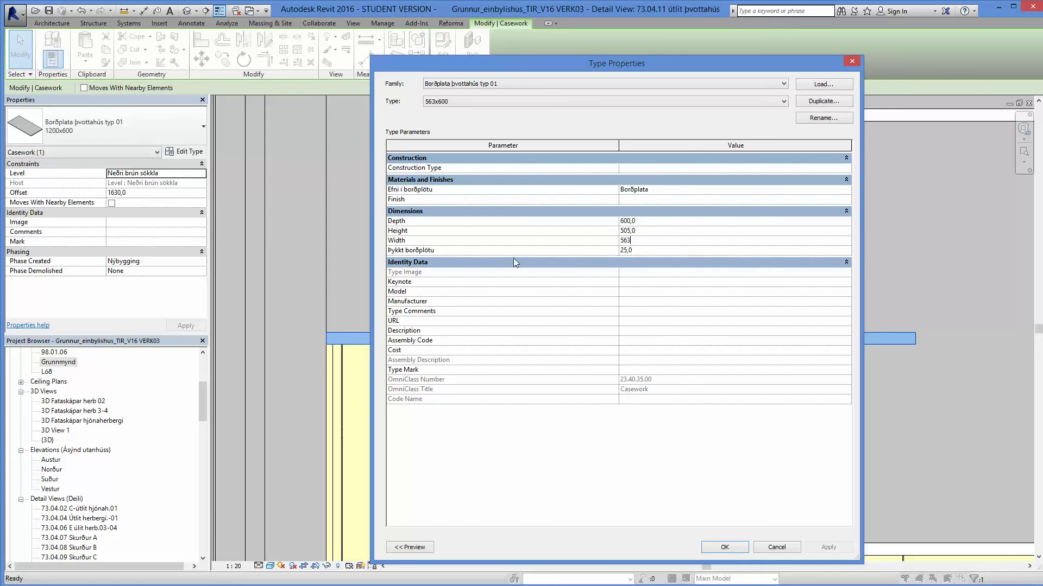
left_click(725, 547)
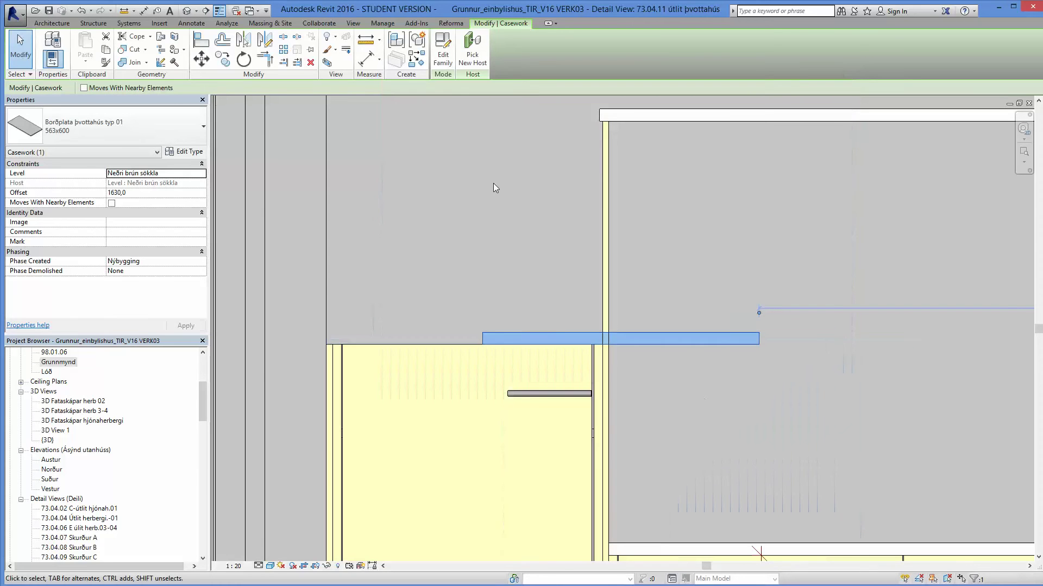
Step: Move the 563x600 countertop horizontally so its outer lower corner meets the exterior wall at the small cabinet's top corner
left_click(202, 58)
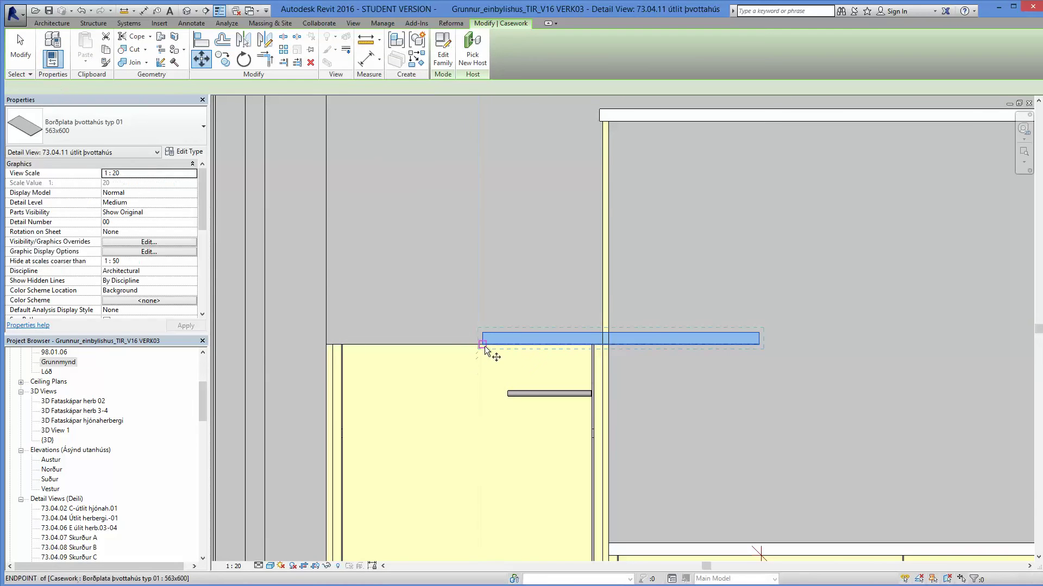
left_click(483, 344)
left_click(332, 344)
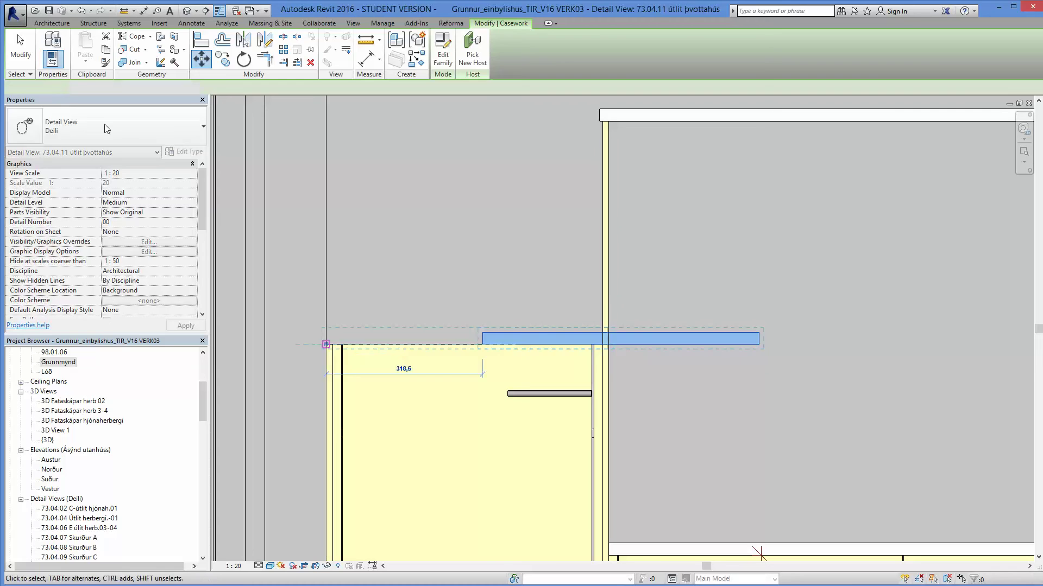
left_click(24, 54)
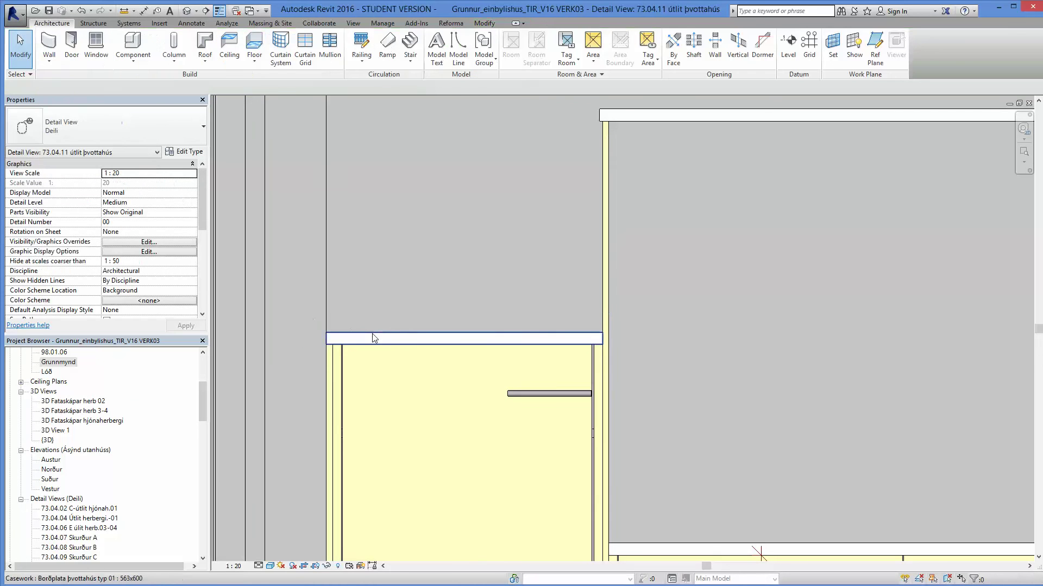
Step: Set the Level of the small cabinet's countertop to Grunnmynd
left_click(348, 338)
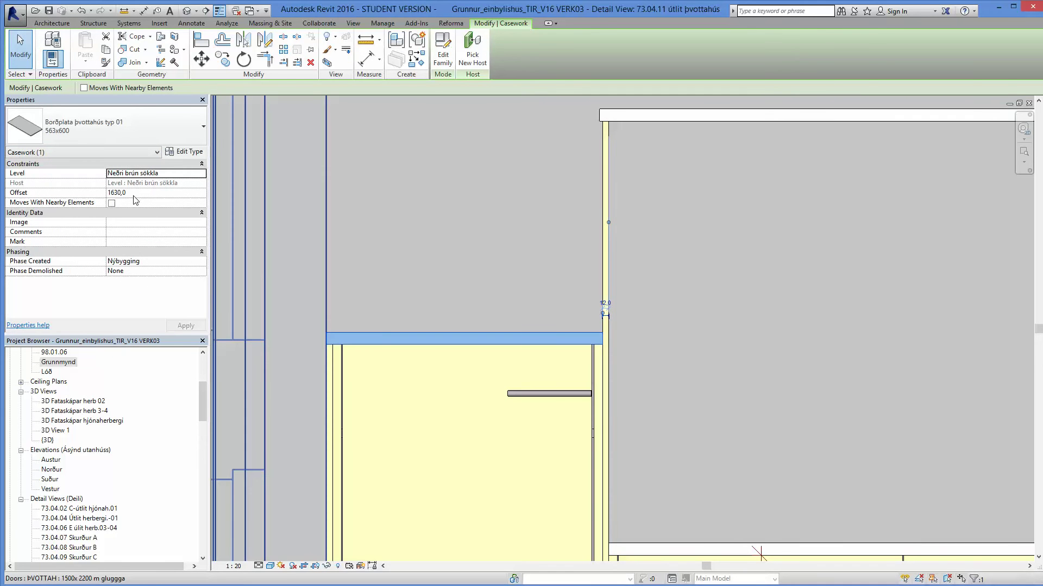
left_click(200, 174)
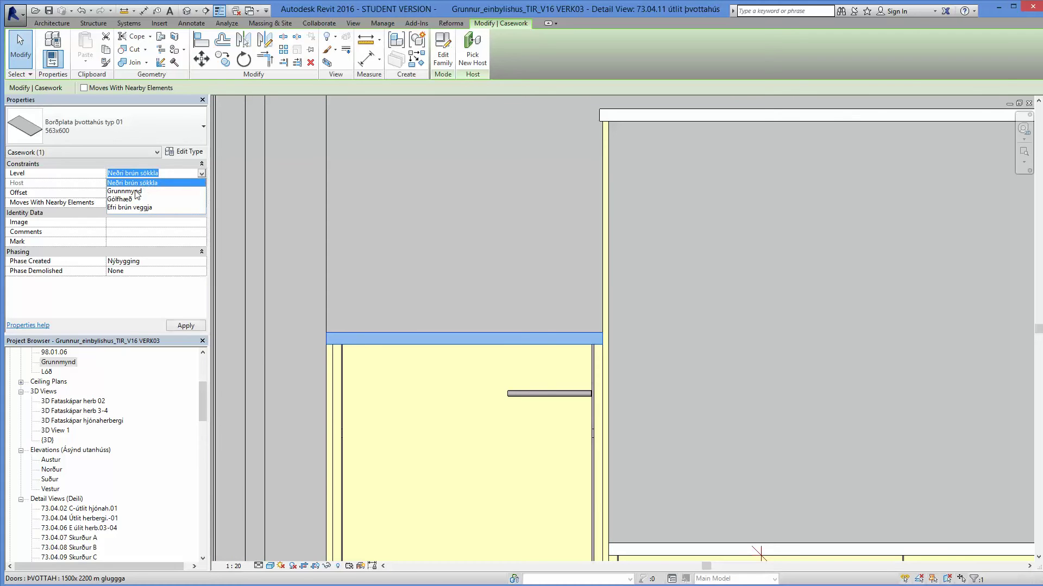
left_click(135, 191)
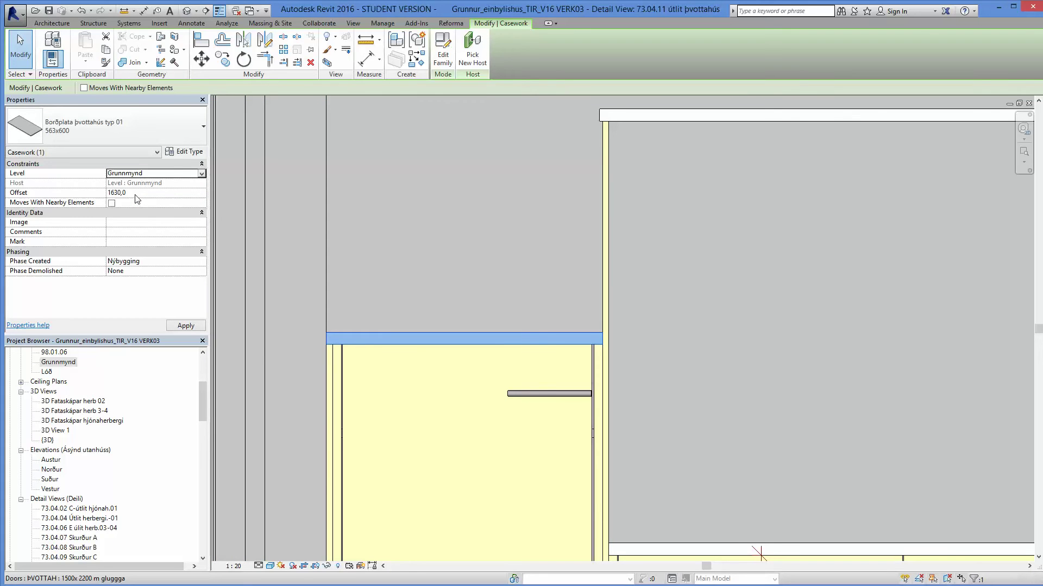
left_click(135, 194)
left_click(189, 327)
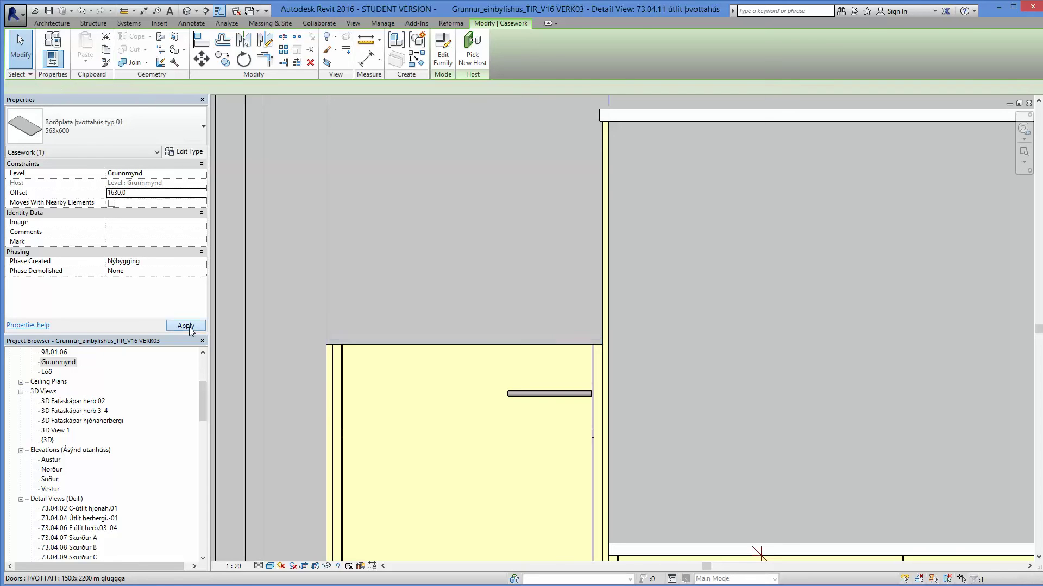
Step: Move the 563x600 countertop vertically down onto the top of the small cabinet
scroll(446, 260, "down", 6)
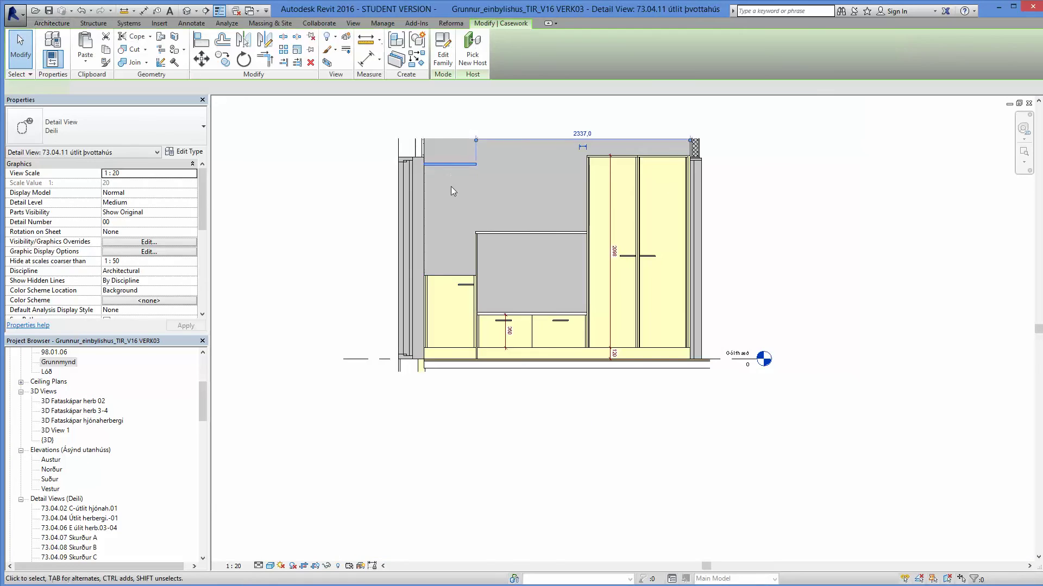
scroll(451, 188, "up", 2)
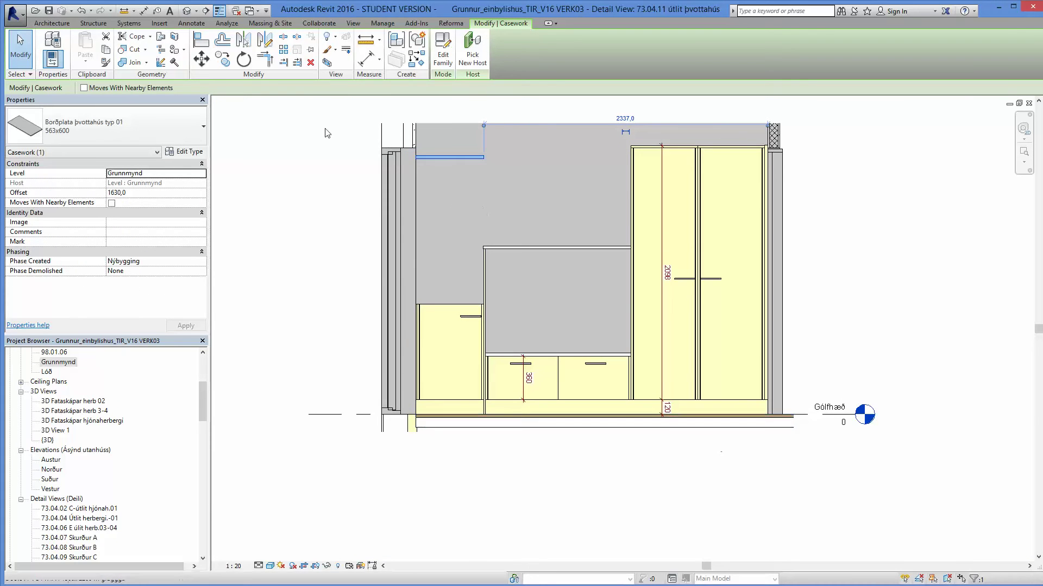
left_click(202, 60)
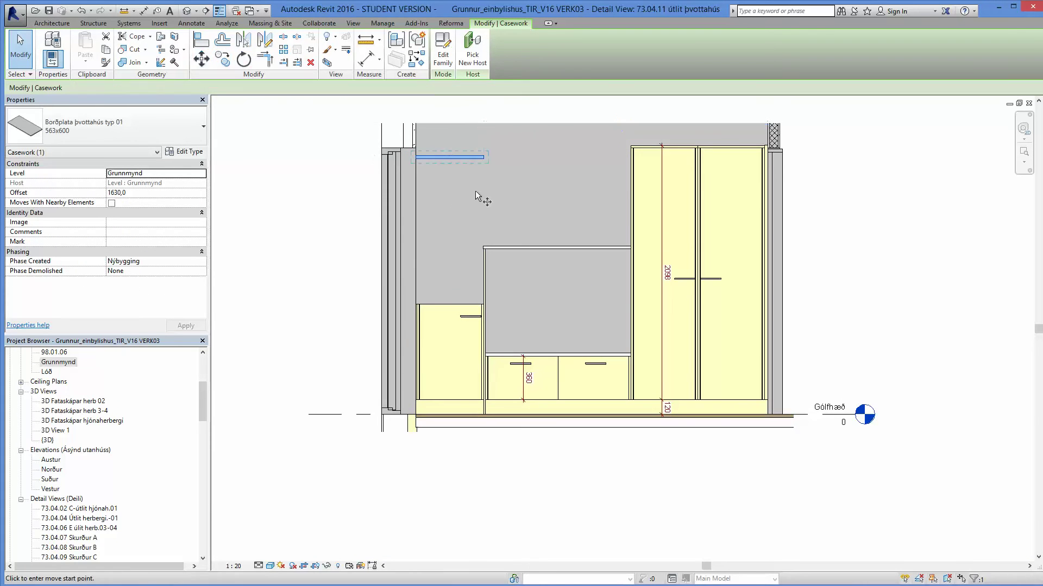
left_click(451, 158)
scroll(449, 298, "up", 4)
left_click(450, 302)
scroll(462, 315, "down", 3)
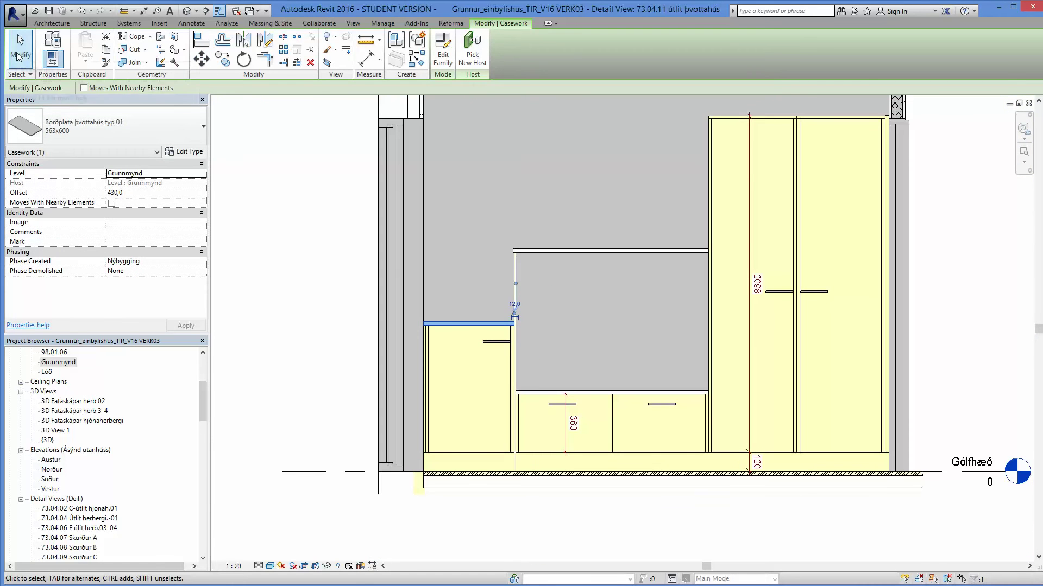
key("Escape")
scroll(261, 309, "down", 3)
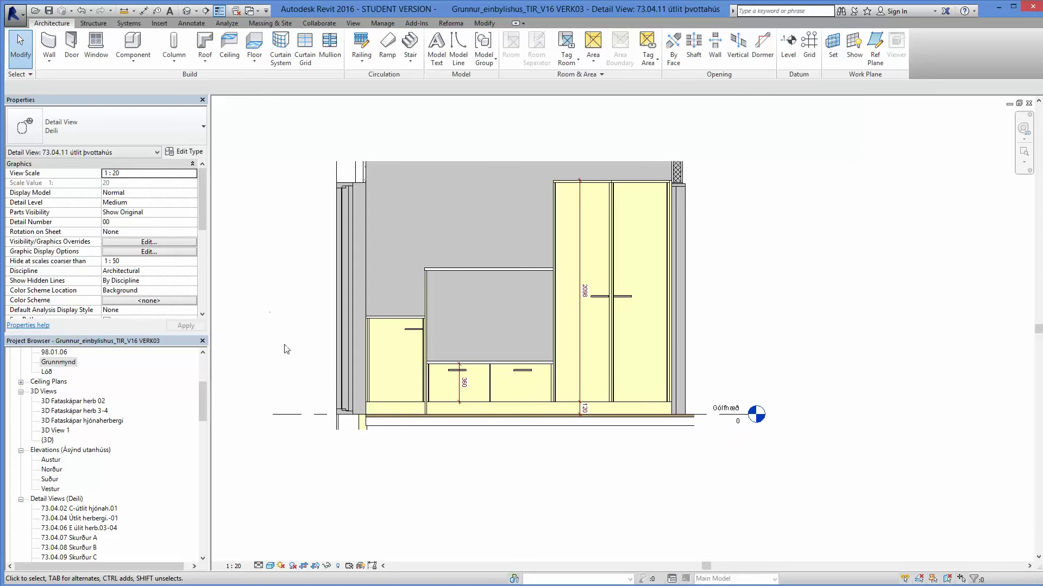
Step: Open the {3D} view and orbit to the laundry room countertops and low drawer cabinets
left_click(47, 440)
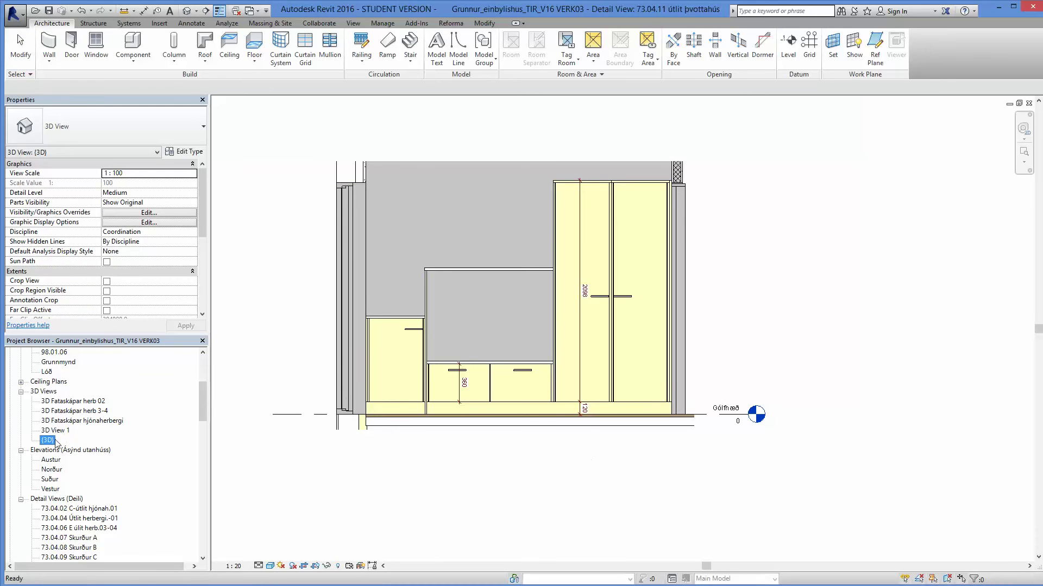
double_click(55, 441)
middle_click_drag(669, 454, 547, 489, "shift")
scroll(509, 442, "up", 3)
Step: Set the Base Offset of the IV -skápahlið end panel between the small cabinet and the drawer cabinets to 120
left_click(504, 437)
left_click(142, 194)
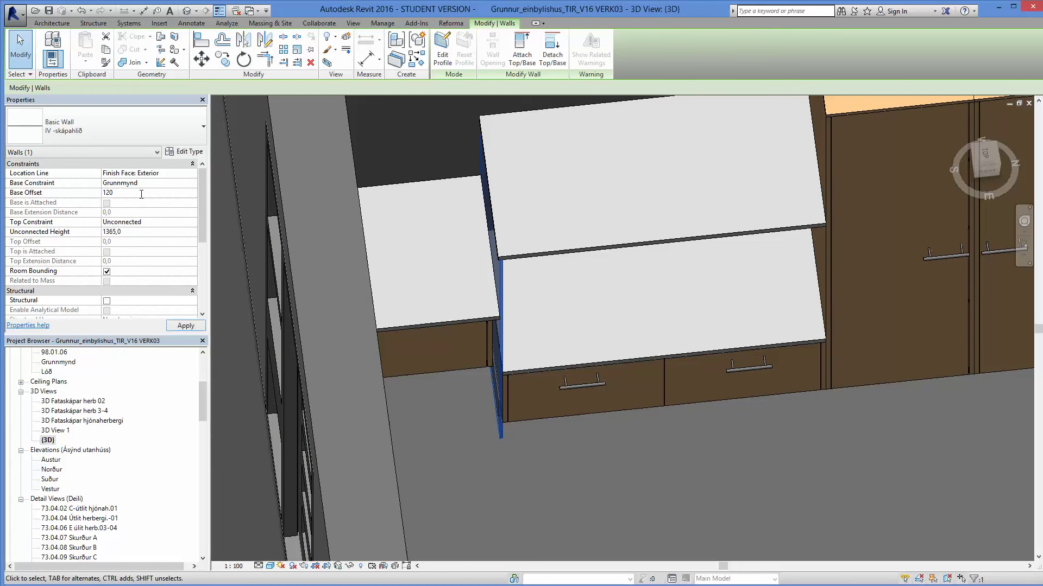
type("120,0")
left_click(185, 325)
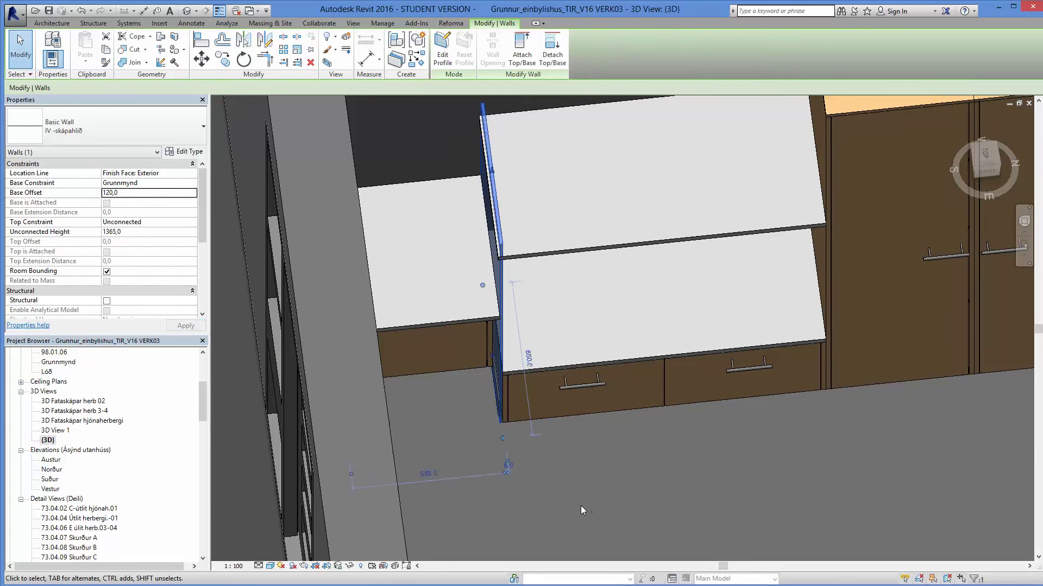
key("Escape")
Step: Inspect the end panel's upper and lower ends against the adjoining cabinets and countertops in 3D
middle_click_drag(512, 493, 560, 440, "shift")
scroll(558, 438, "up", 3)
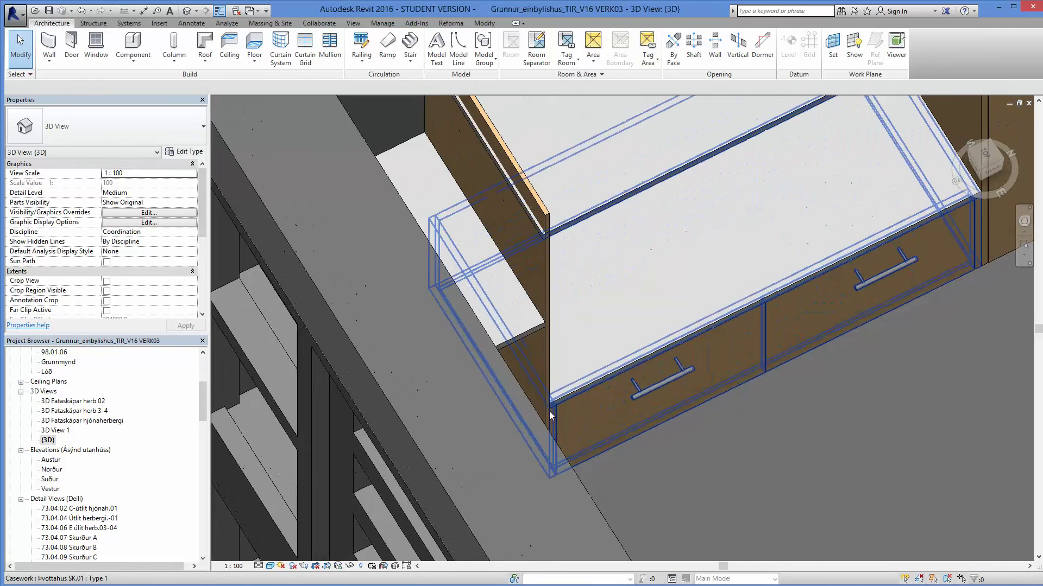
left_click(549, 222)
scroll(573, 328, "down", 2)
key("Escape")
middle_click_drag(659, 432, 635, 442, "shift")
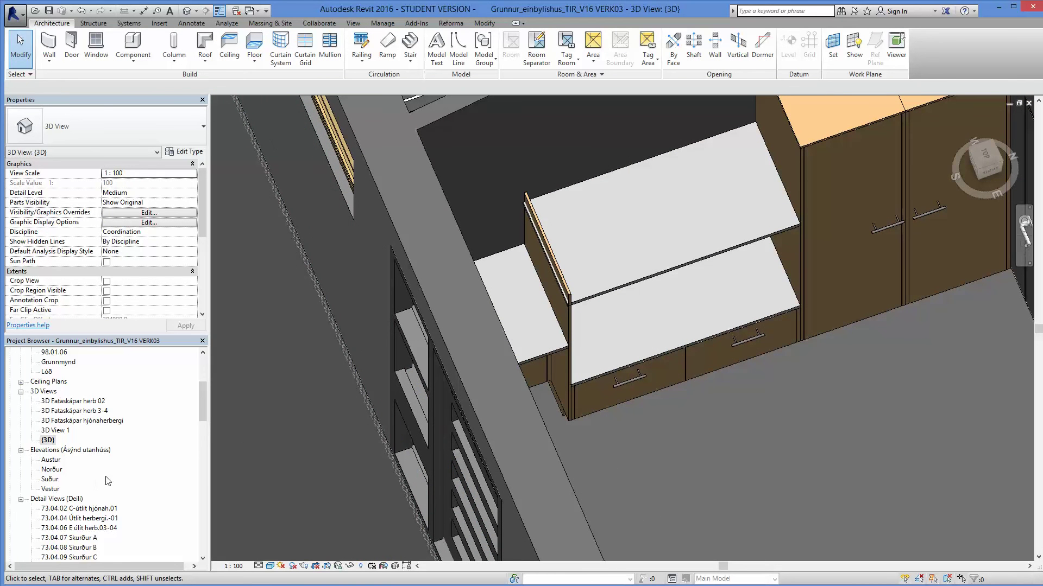
Step: Open the Grunnmynd floor plan and go to the detail view of the 73.04.11 section line in the laundry room
scroll(136, 410, "up", 5)
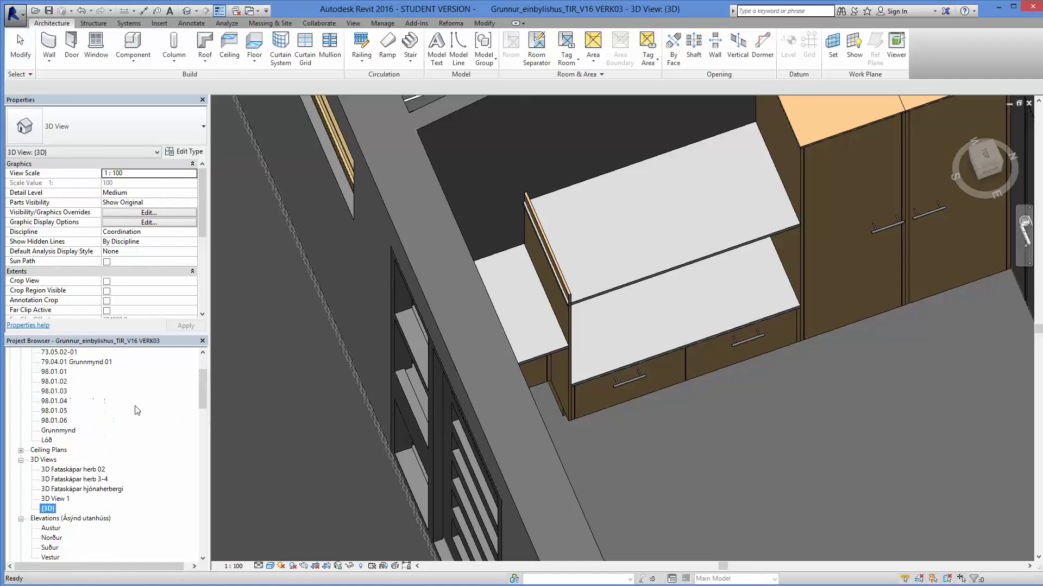
scroll(136, 410, "down", 7)
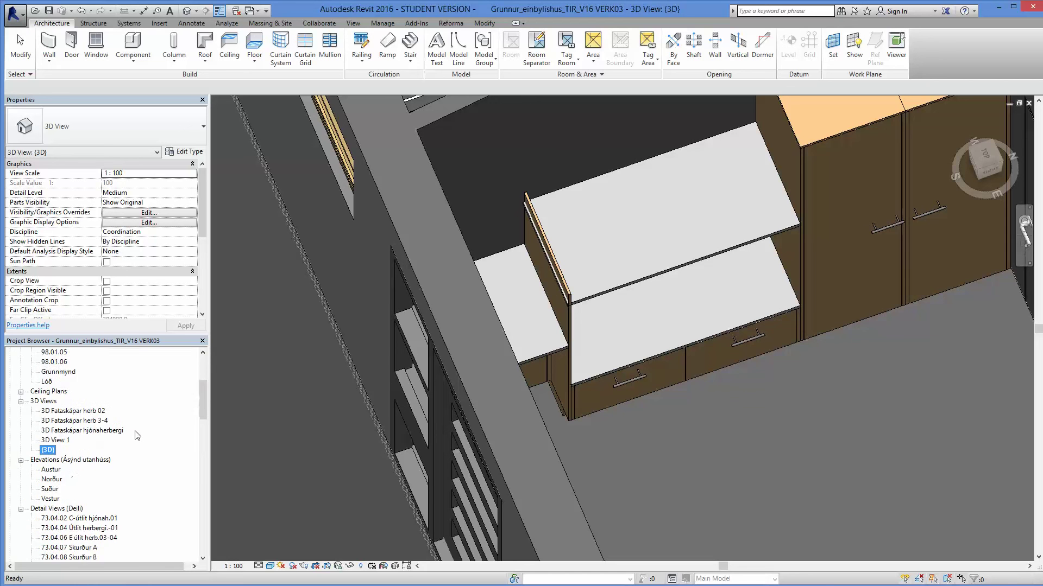
scroll(140, 439, "up", 5)
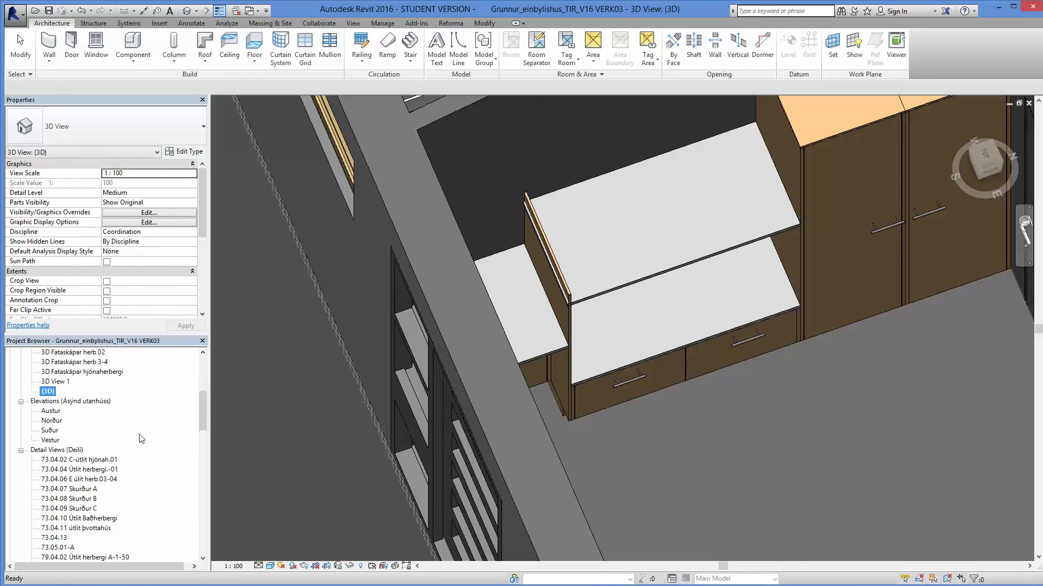
double_click(59, 440)
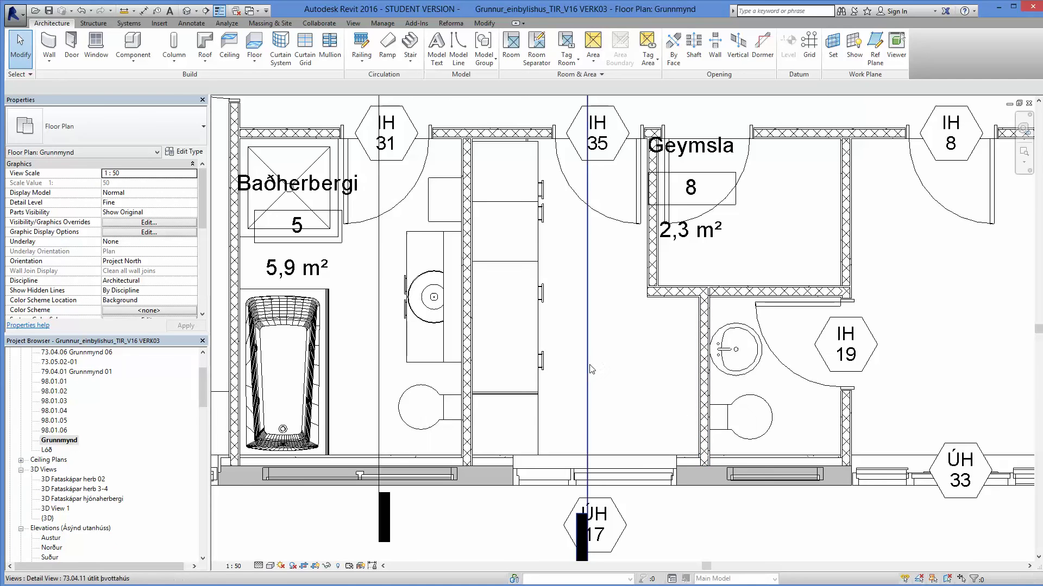
right_click(588, 365)
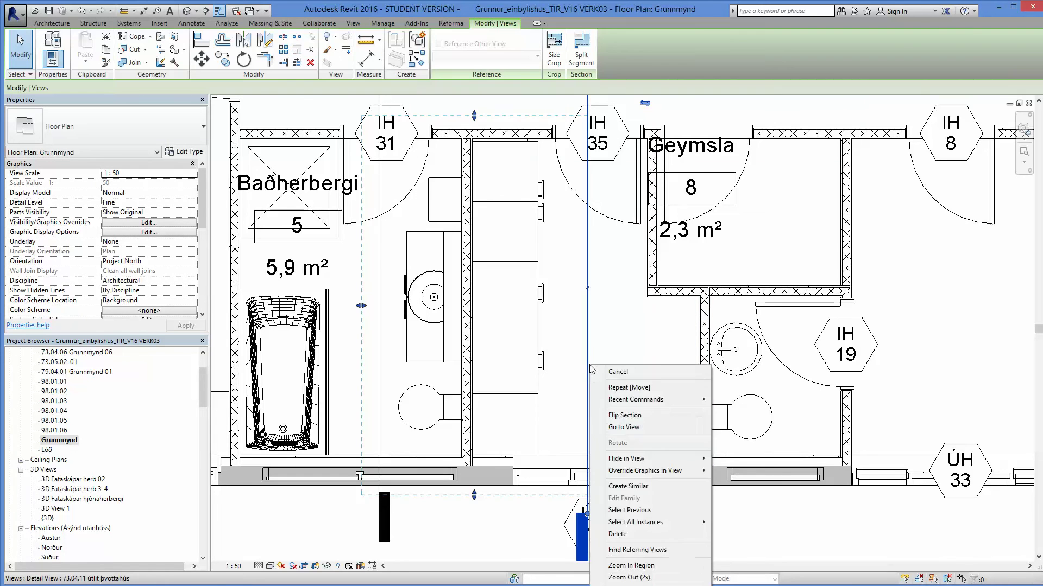
left_click(628, 429)
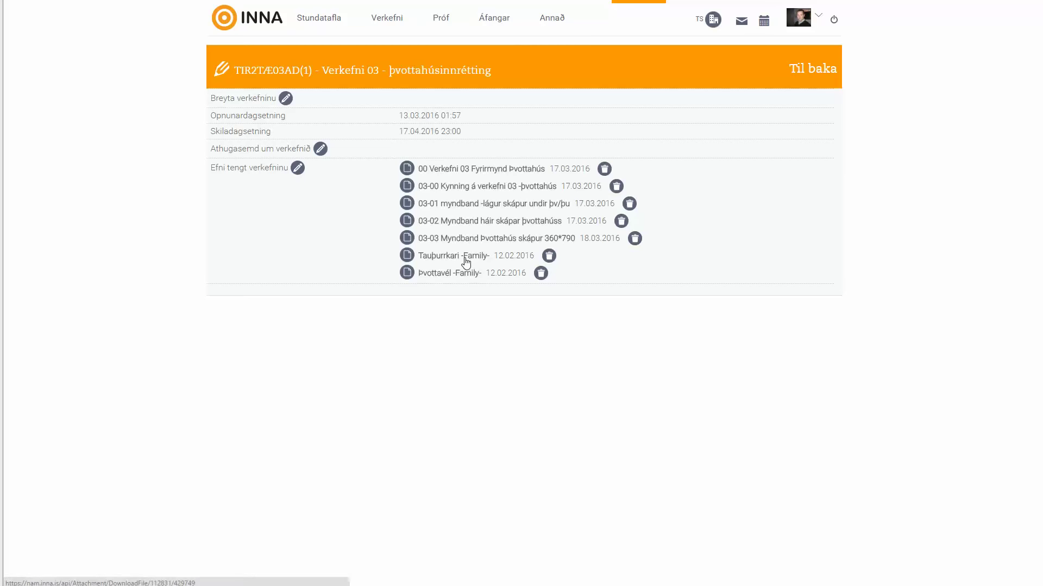
Step: Switch to the INNA assignment page and download the Tauþurrkari and Þvottavél family files
left_click(466, 263)
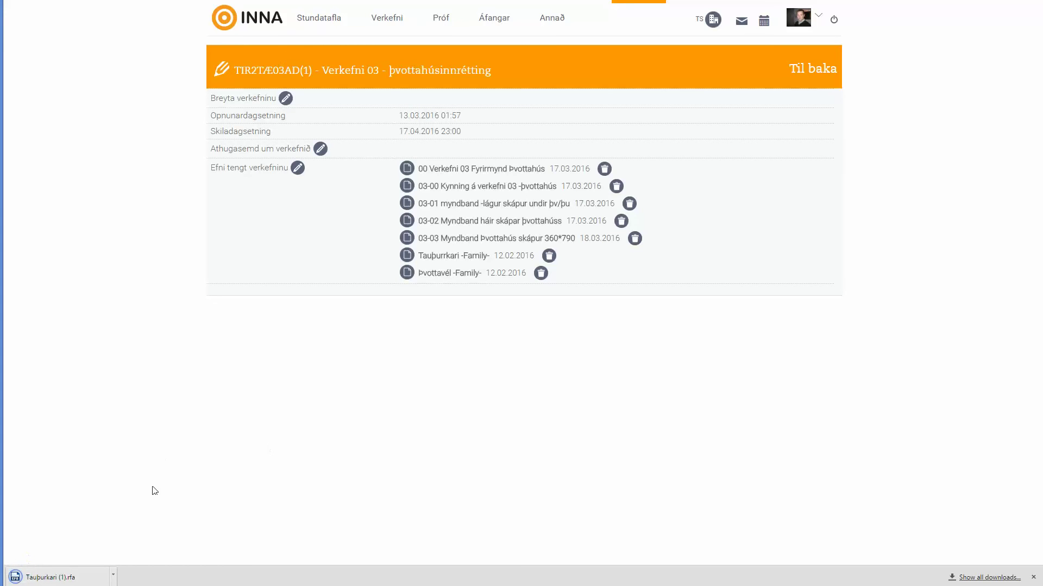
left_click(450, 274)
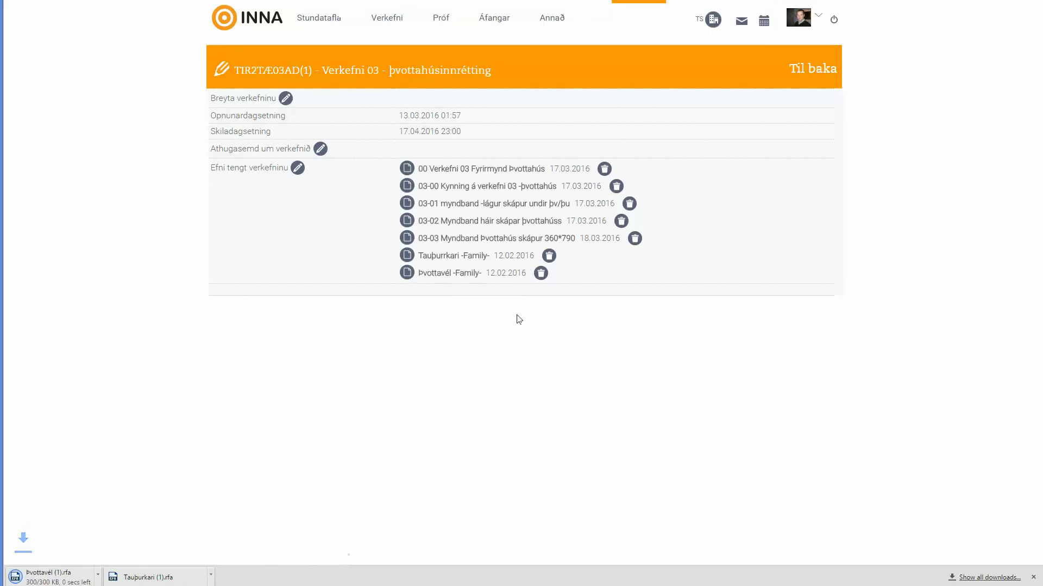
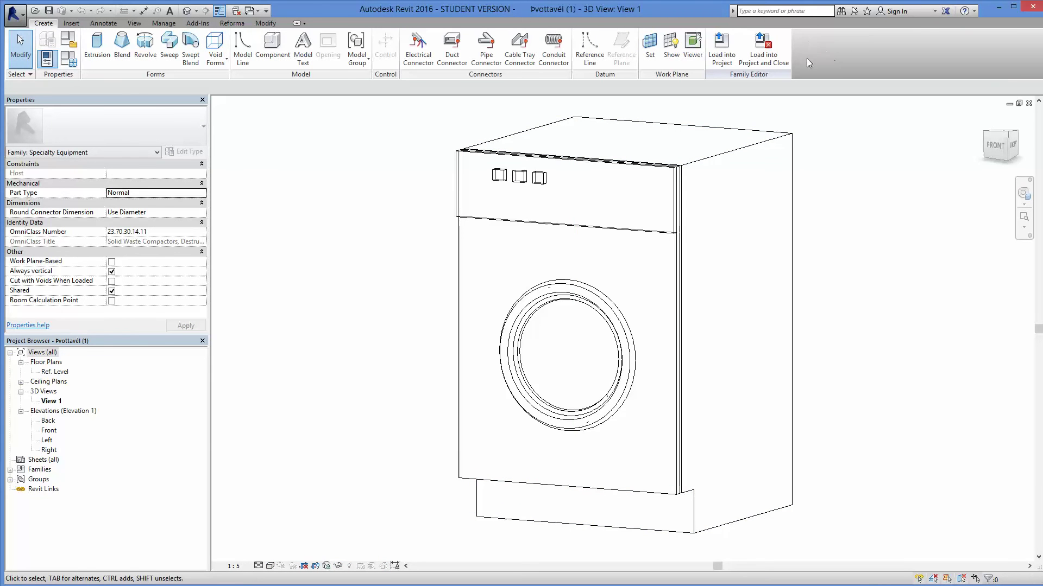
Step: Load the Þvottavél family into the Grunnur_einbylishus_TIR_V16 VERK03 project and close the family
left_click(760, 60)
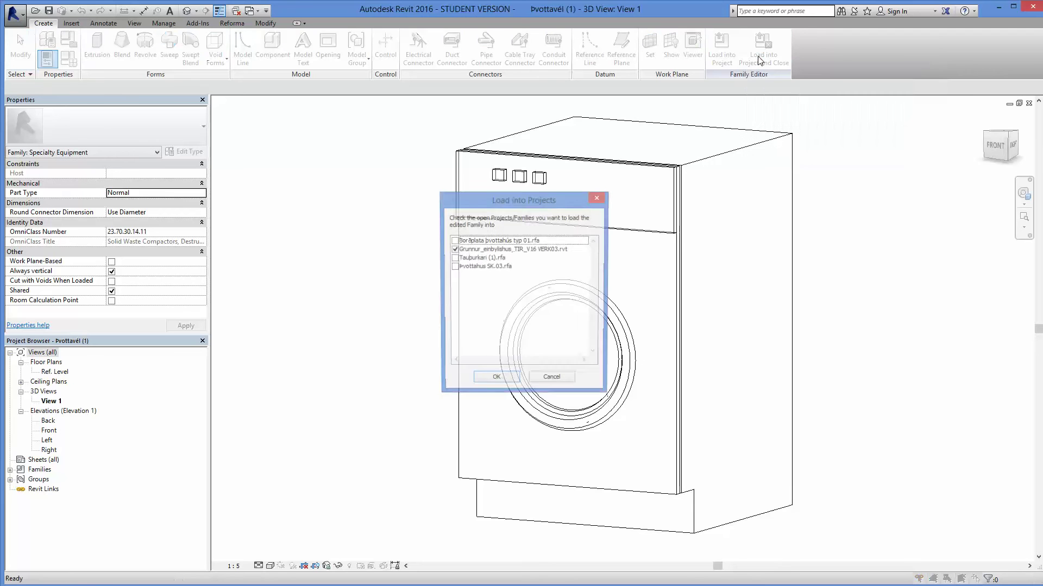
left_click(493, 380)
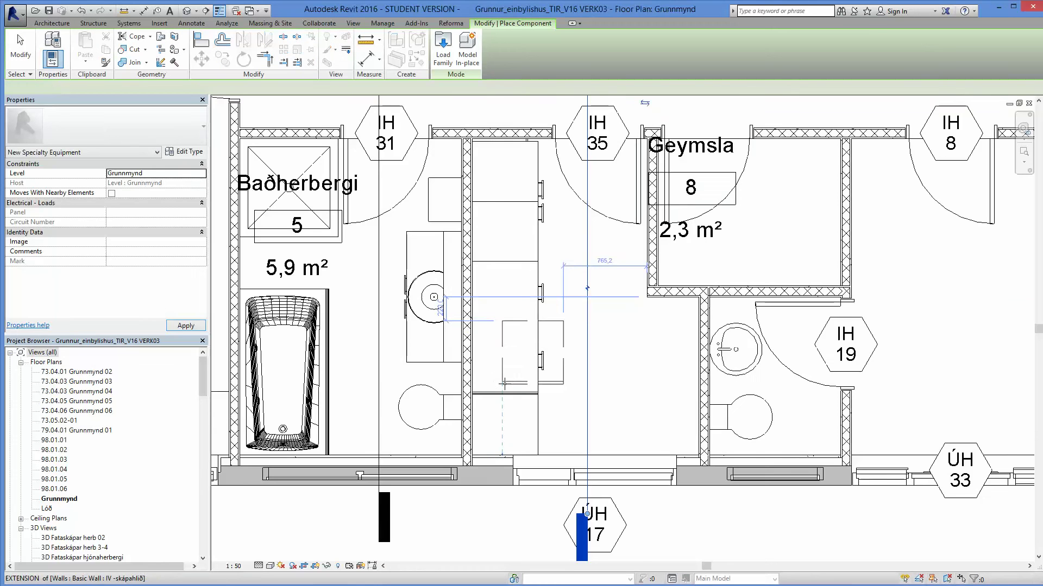
Step: Place one Þvottavél (1) 560 x 580 x 860mm washing machine in the laundry room's cabinet run, beside the end panel
scroll(492, 374, "up", 2)
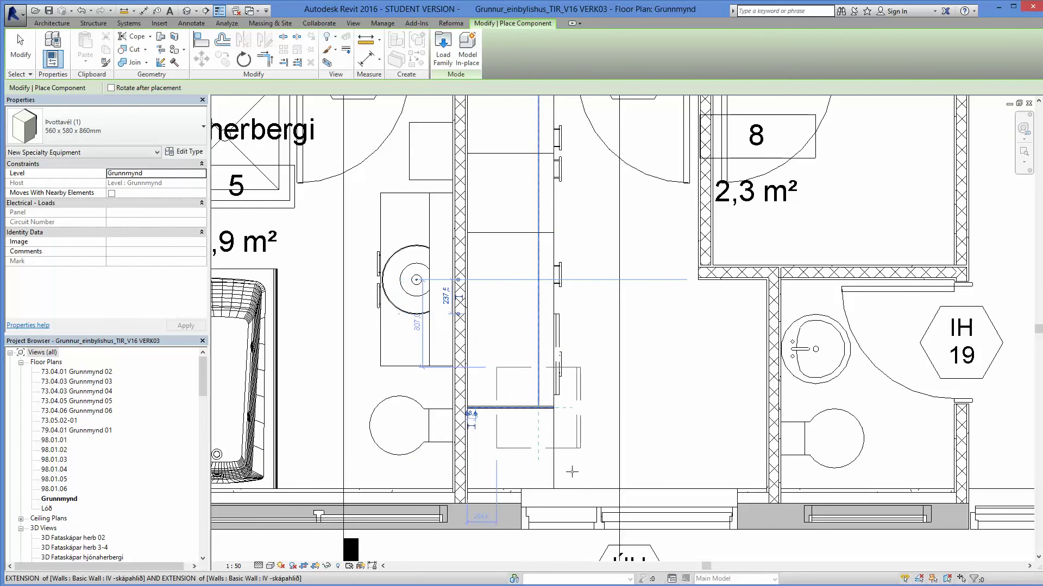
left_click(31, 58)
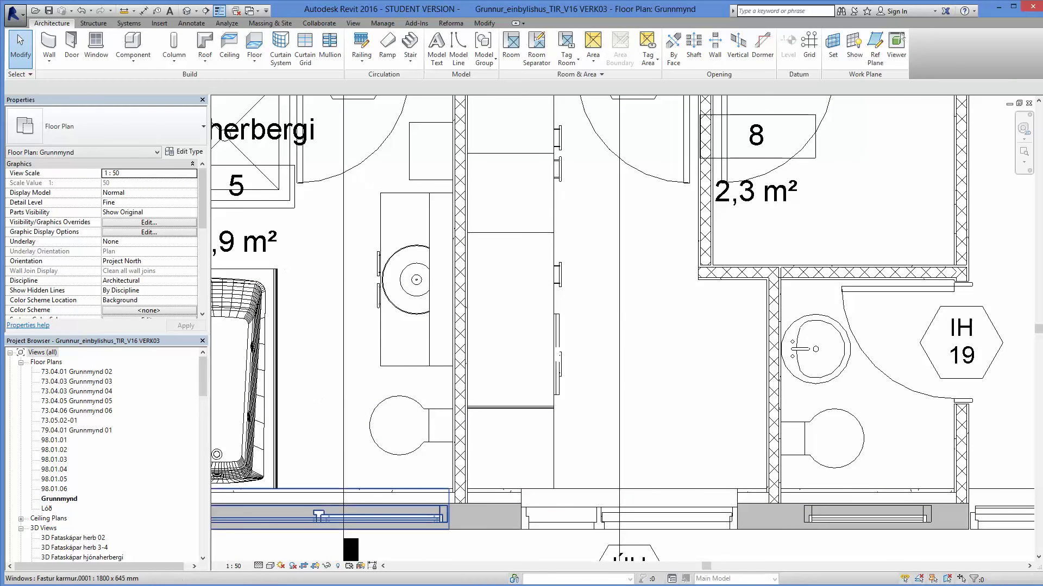
Step: Switch to the open Tauþurrkari (1) family and load it into the Grunnur_einbylishus_TIR_V16 VERK03 project, closing the family
left_click(348, 25)
left_click(880, 57)
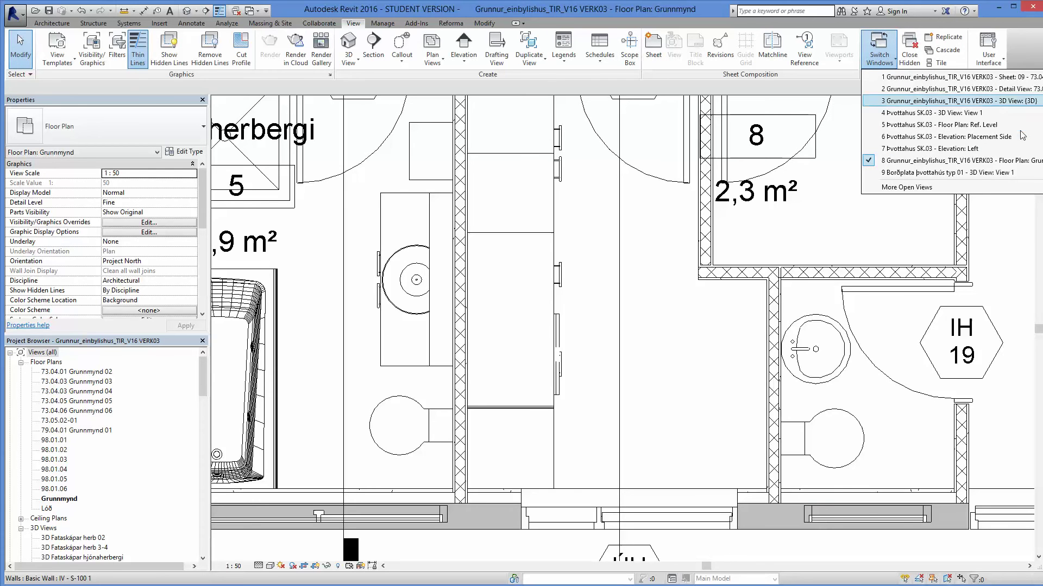
left_click(910, 188)
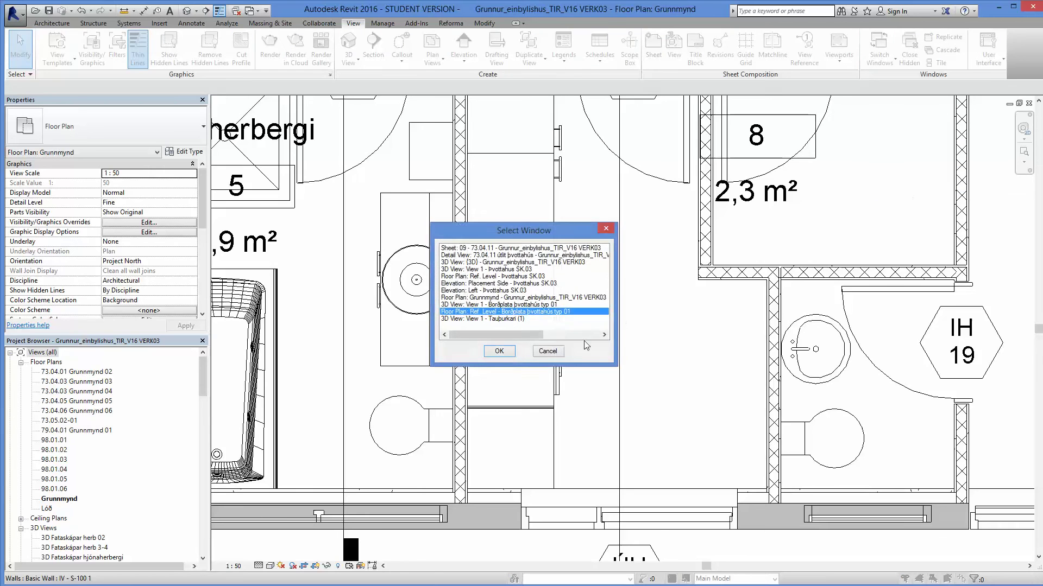
left_click(505, 319)
left_click(499, 351)
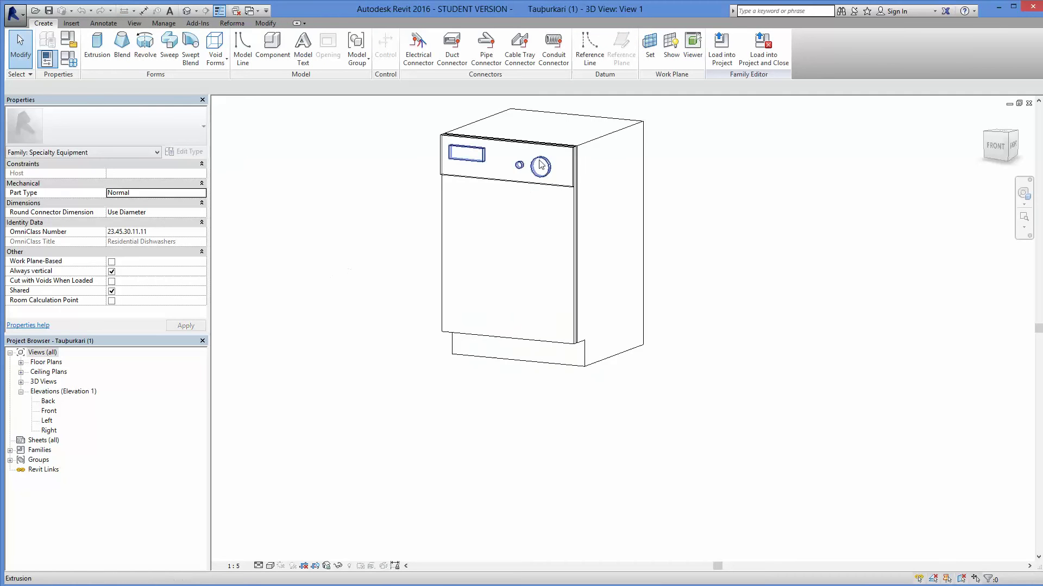
left_click(771, 60)
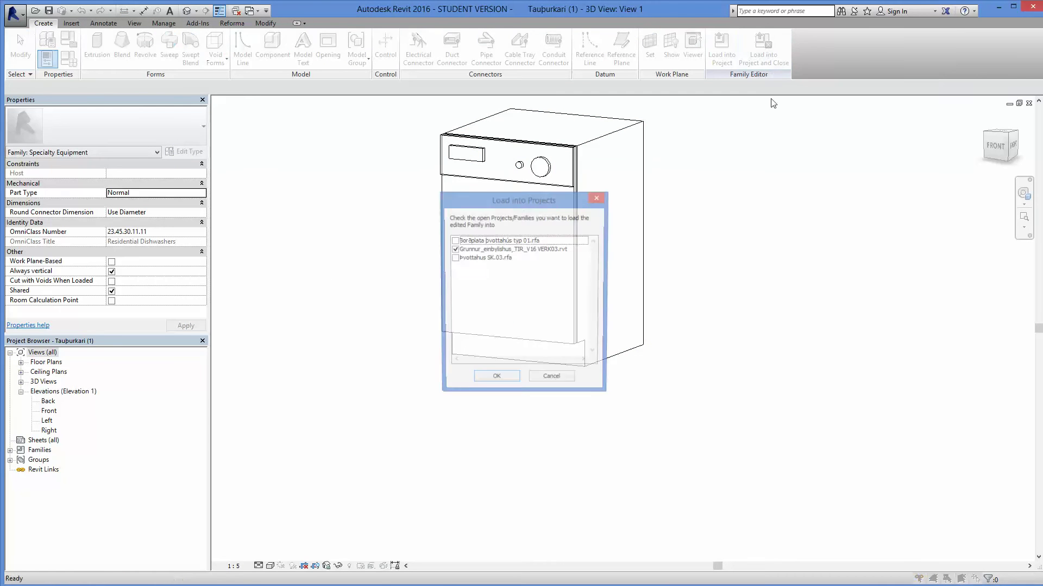
left_click(509, 382)
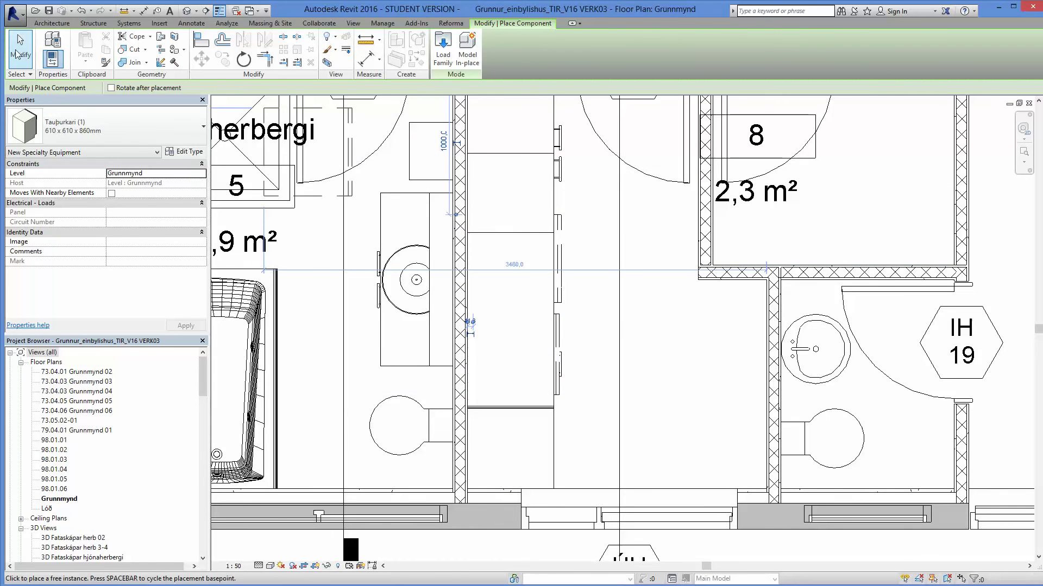
Step: Finish placing the Tauþurrkari (1) dryer next to the washing machine and change its type to 580 x 600 x 860mm
left_click(16, 55)
scroll(565, 296, "up", 2)
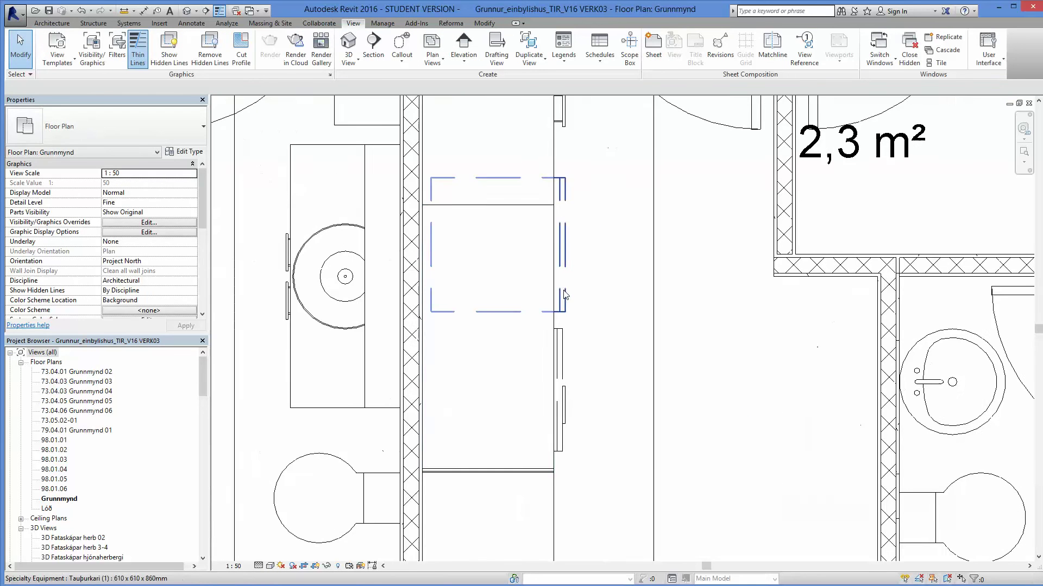
left_click(564, 296)
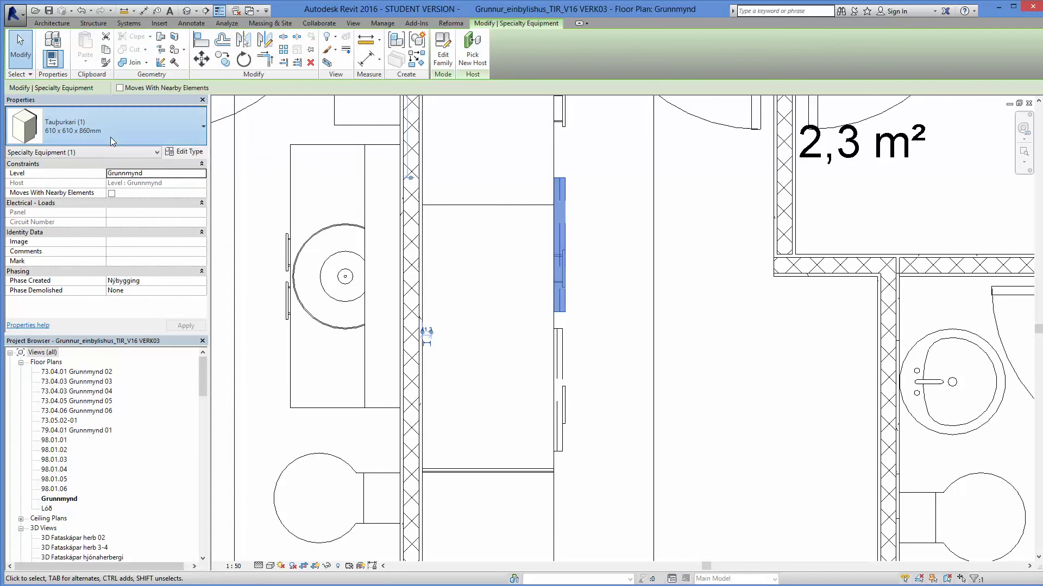
left_click(109, 137)
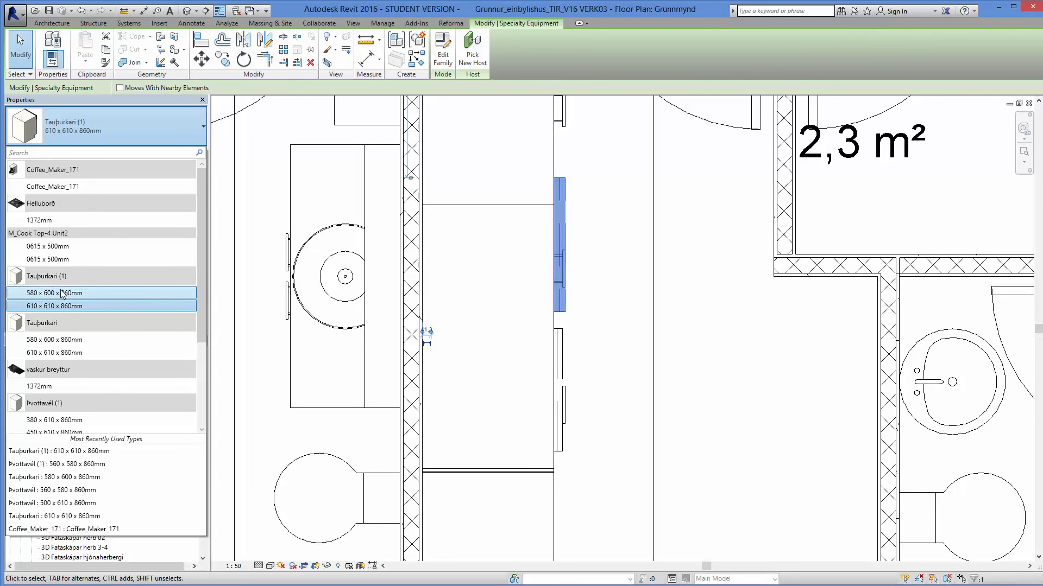
key("Escape")
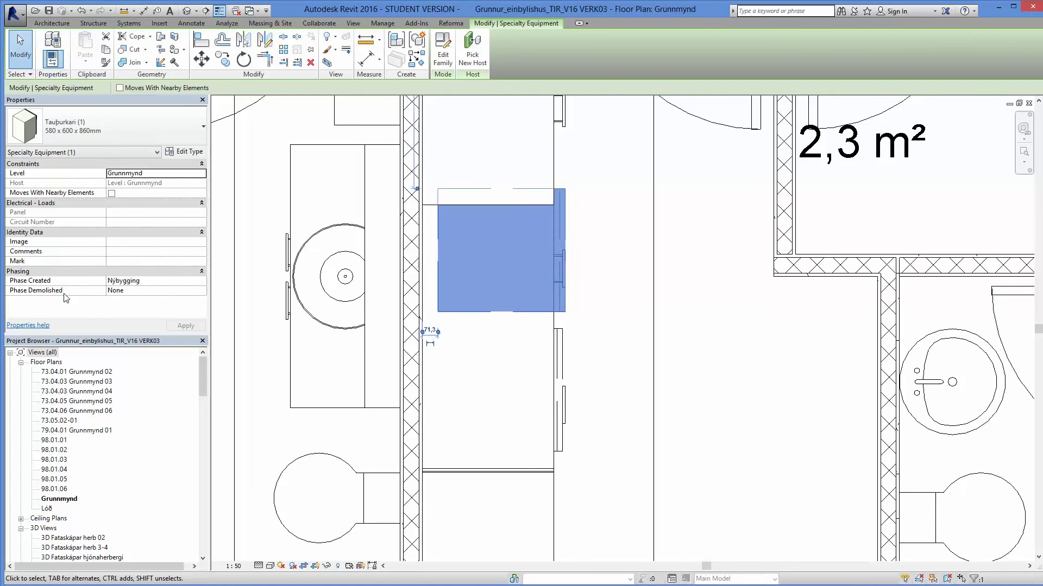
Step: Change the Þvottavél (1) washing machine's type to 580 x 600 x 860mm
left_click(561, 383)
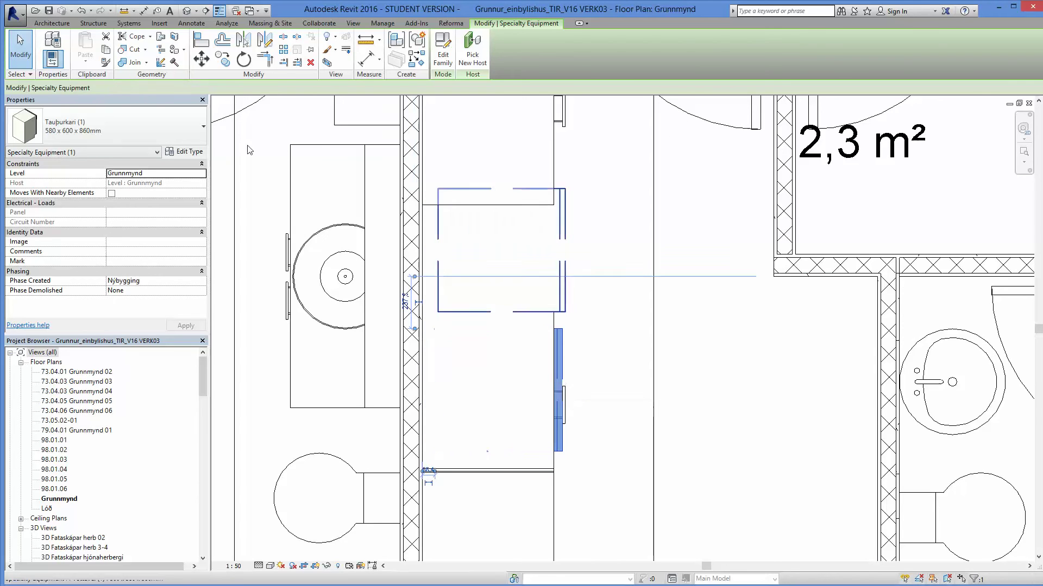
left_click(172, 120)
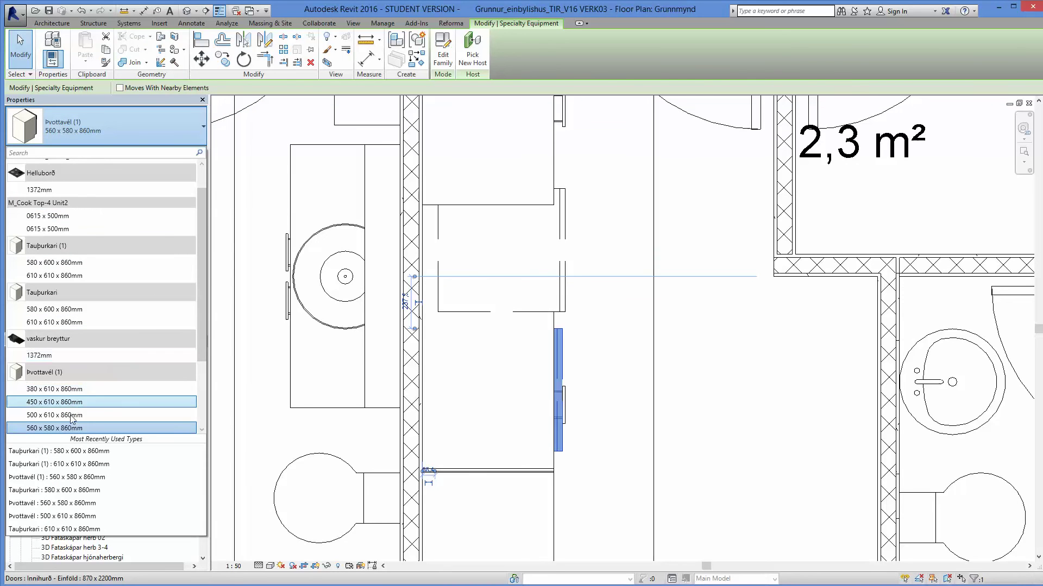
scroll(70, 418, "down", 1)
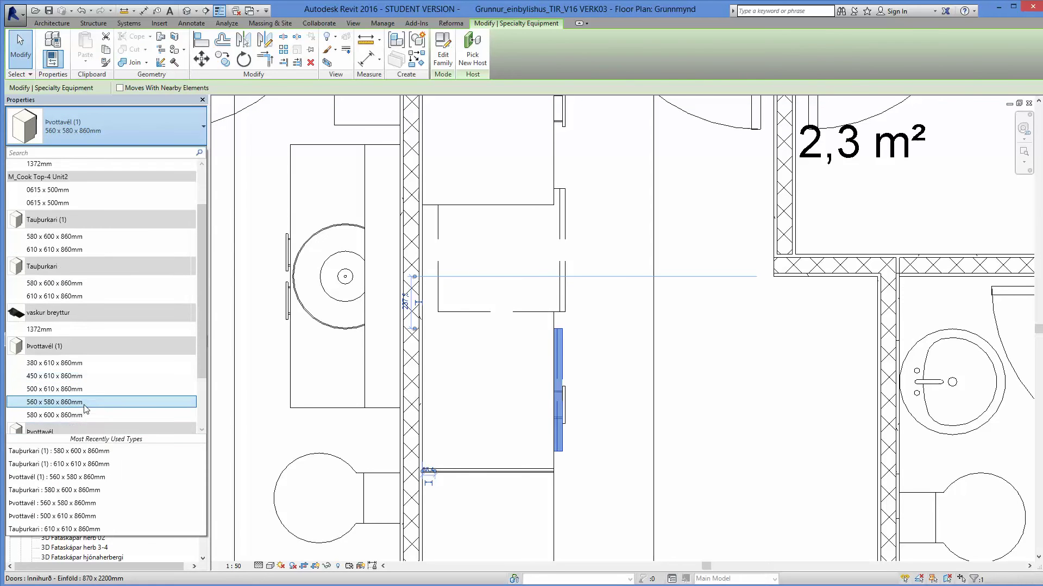
left_click(54, 415)
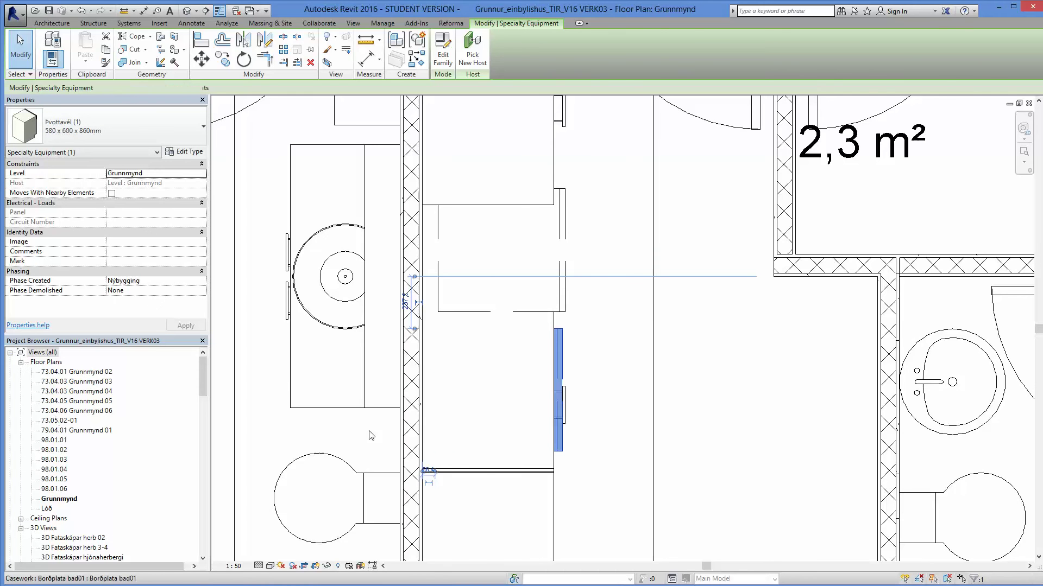
left_click(180, 152)
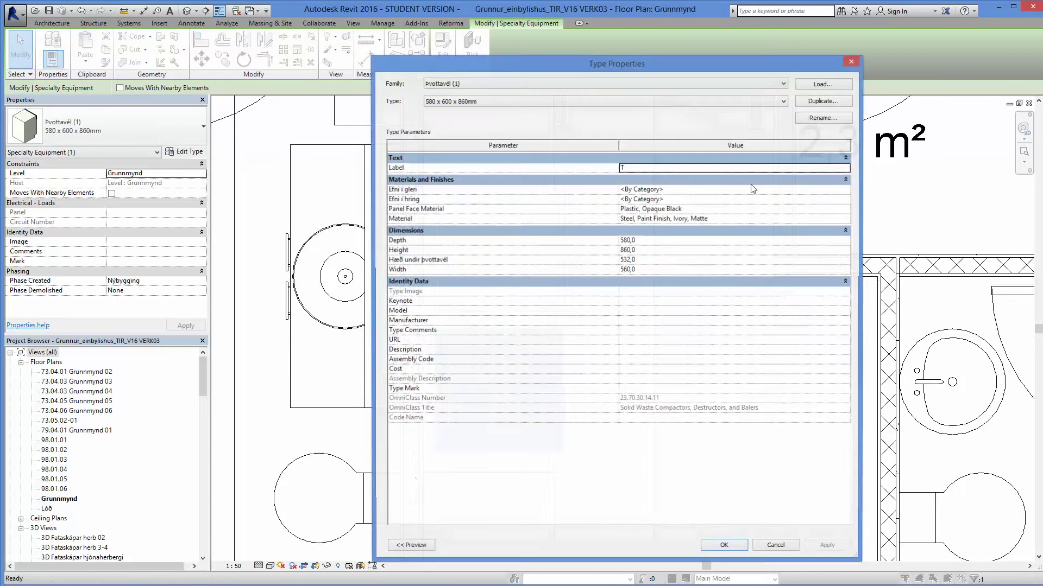
left_click(814, 102)
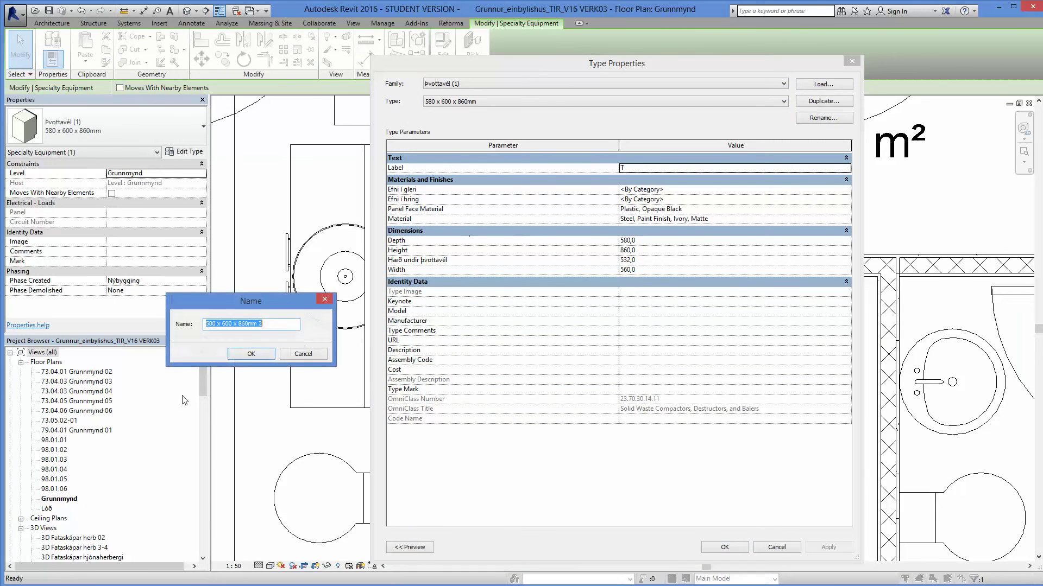
left_click(297, 355)
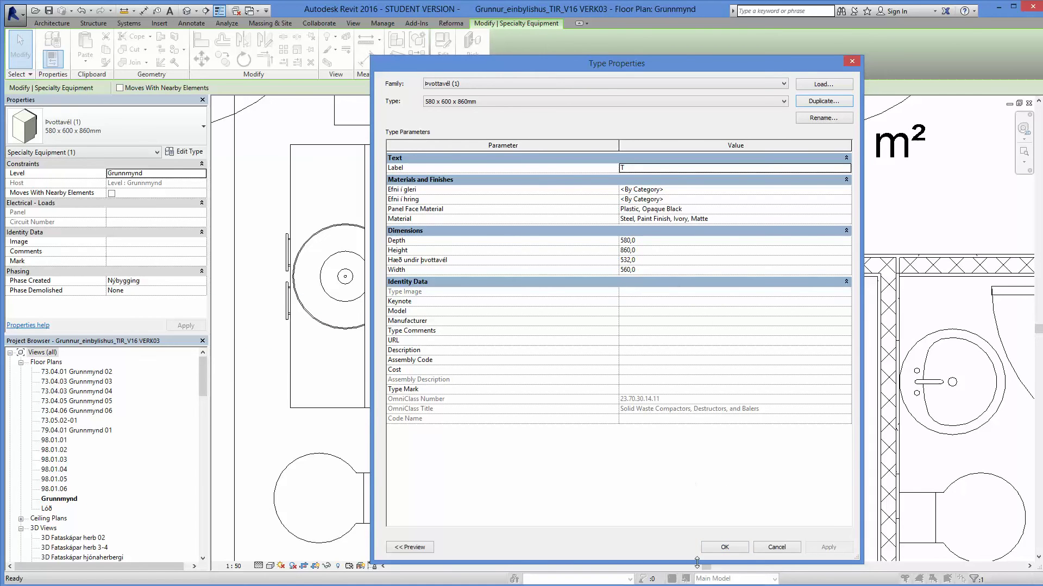
left_click(724, 548)
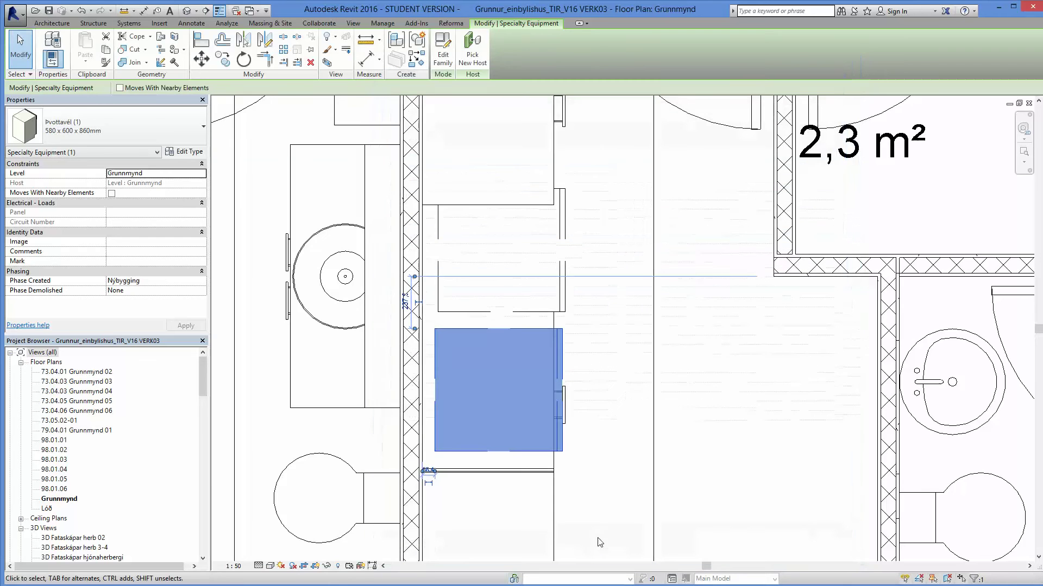
Step: Move the dryer by its back corner to the corner where the wall meets the adjoining cabinet's edge
scroll(435, 481, "up", 2)
scroll(465, 361, "down", 4)
left_click_drag(487, 324, 443, 194)
key("m")
key("v")
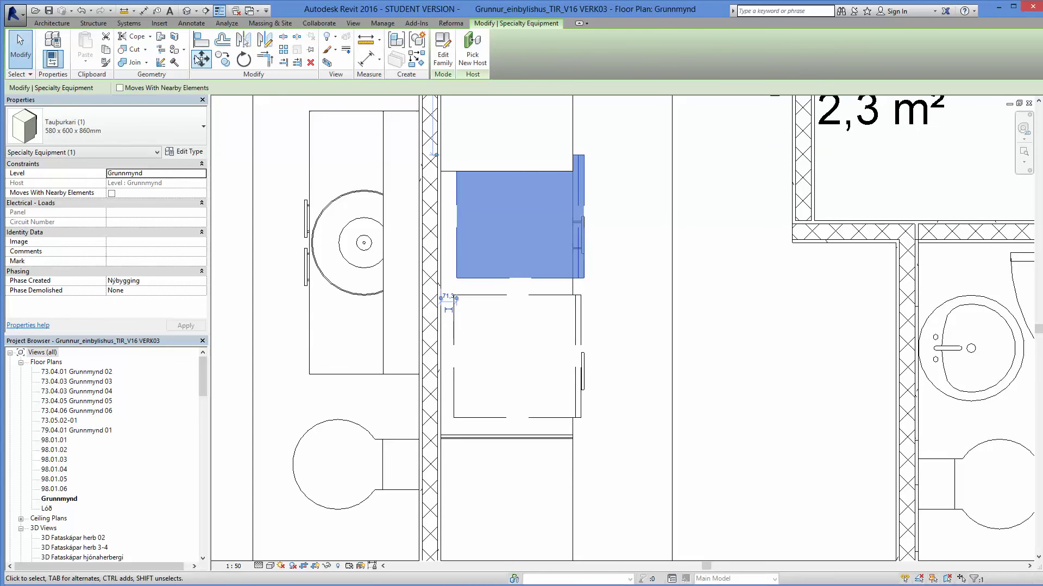
left_click(457, 155)
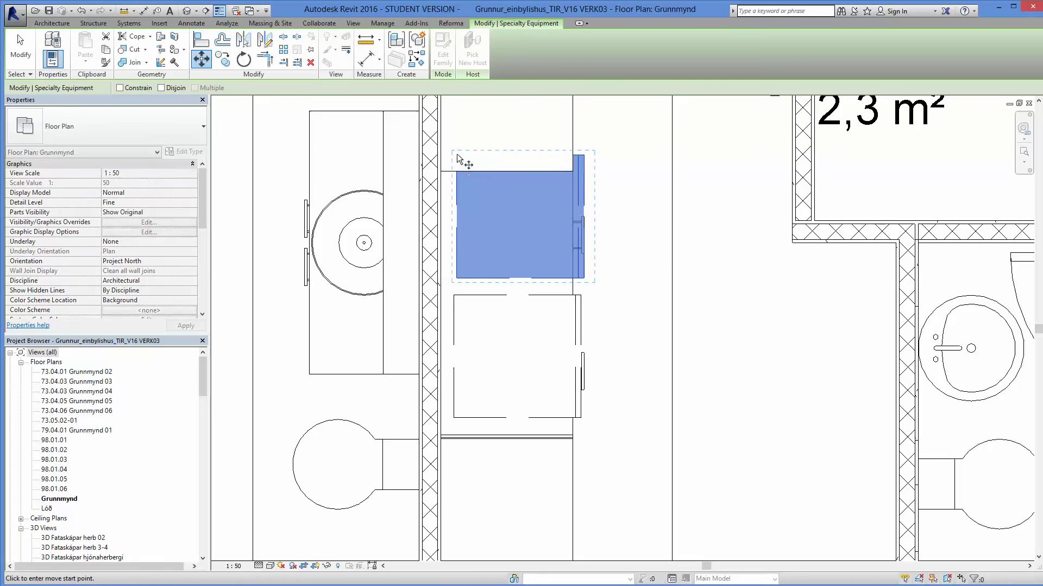
left_click(458, 160)
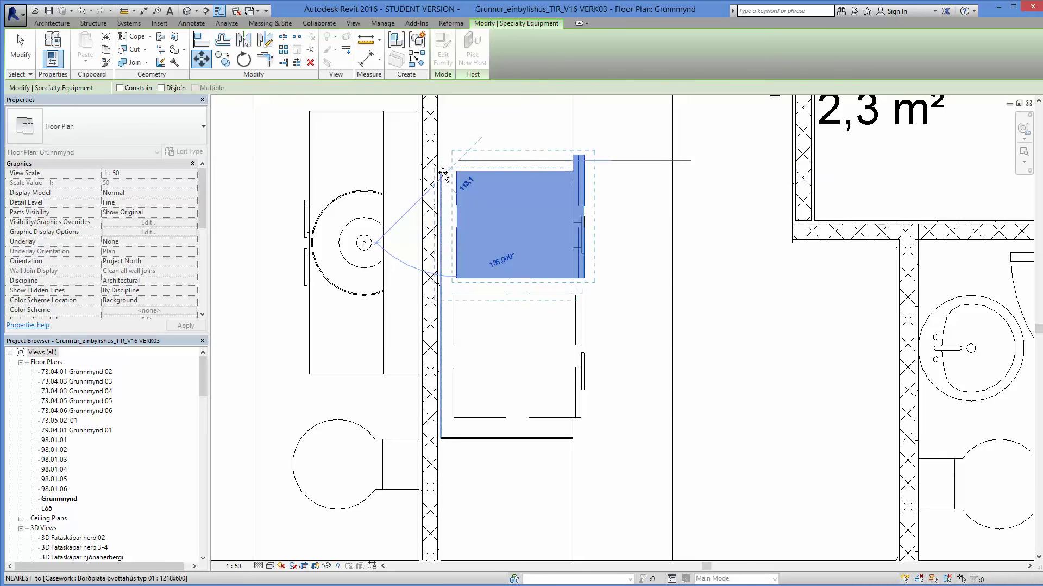
scroll(448, 174, "up", 2)
scroll(447, 174, "up", 4)
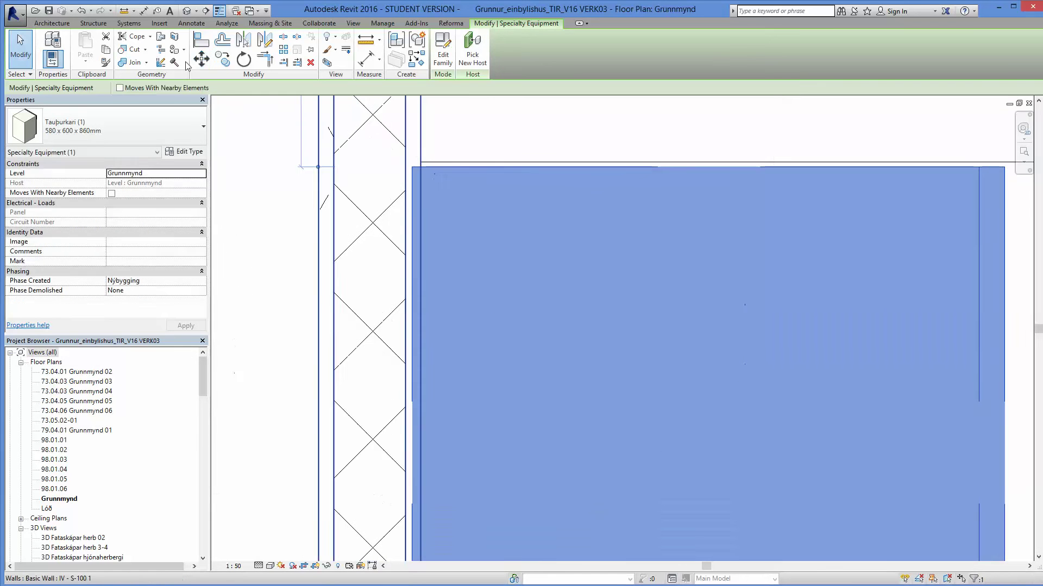
left_click(420, 162)
scroll(449, 178, "down", 2)
scroll(449, 177, "down", 4)
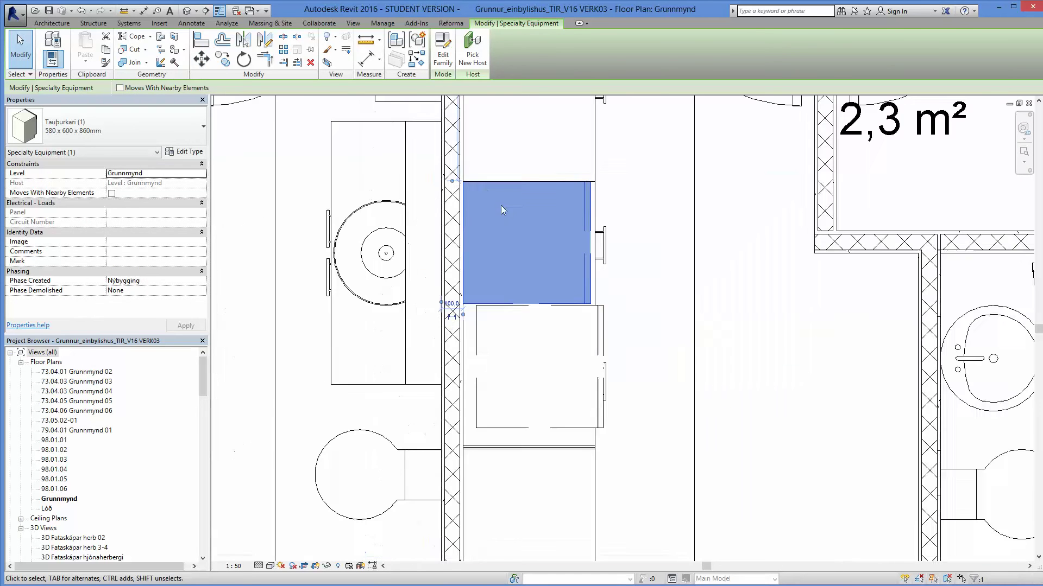
Step: Move the washing machine by its back corner to the corner where the end panel meets the wall
scroll(533, 277, "up", 1)
left_click(616, 324)
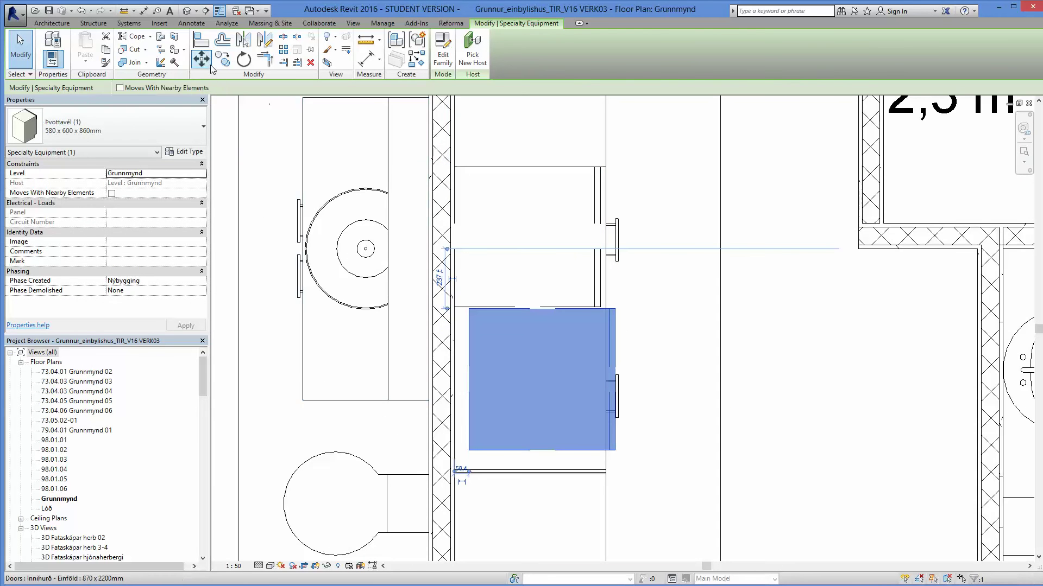
scroll(462, 455, "up", 3)
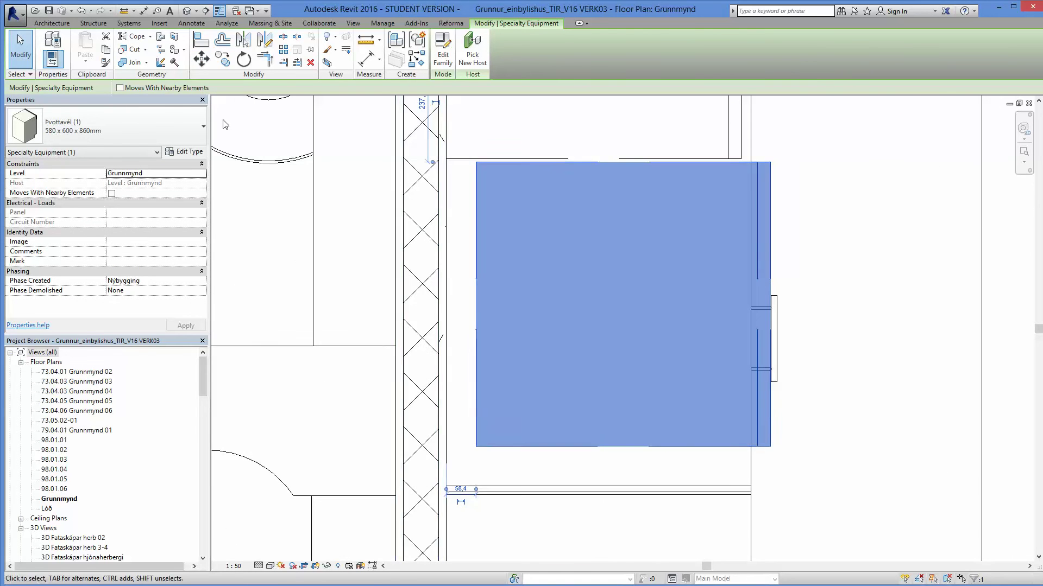
left_click(200, 61)
left_click(475, 449)
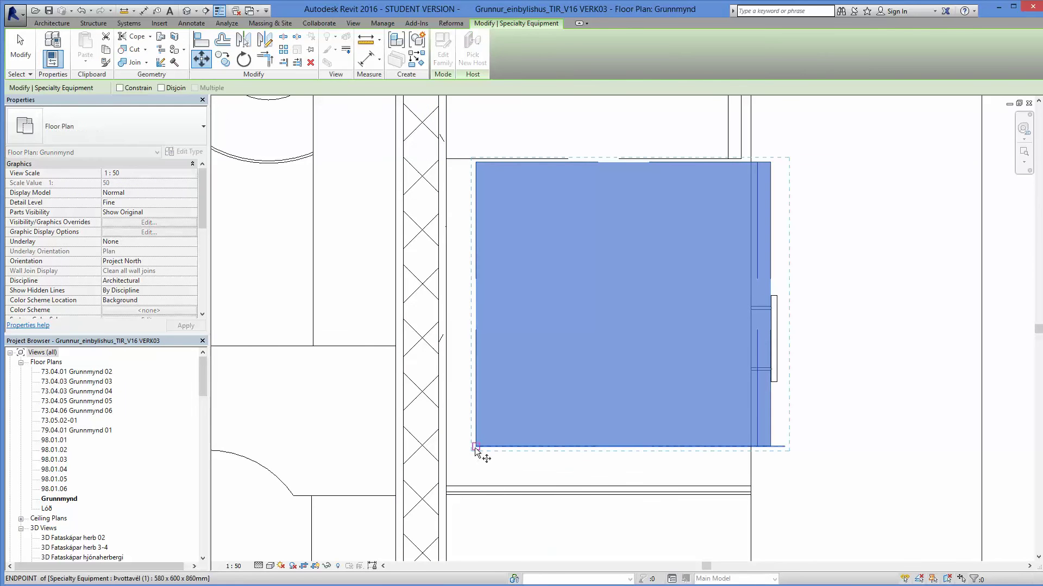
left_click(446, 486)
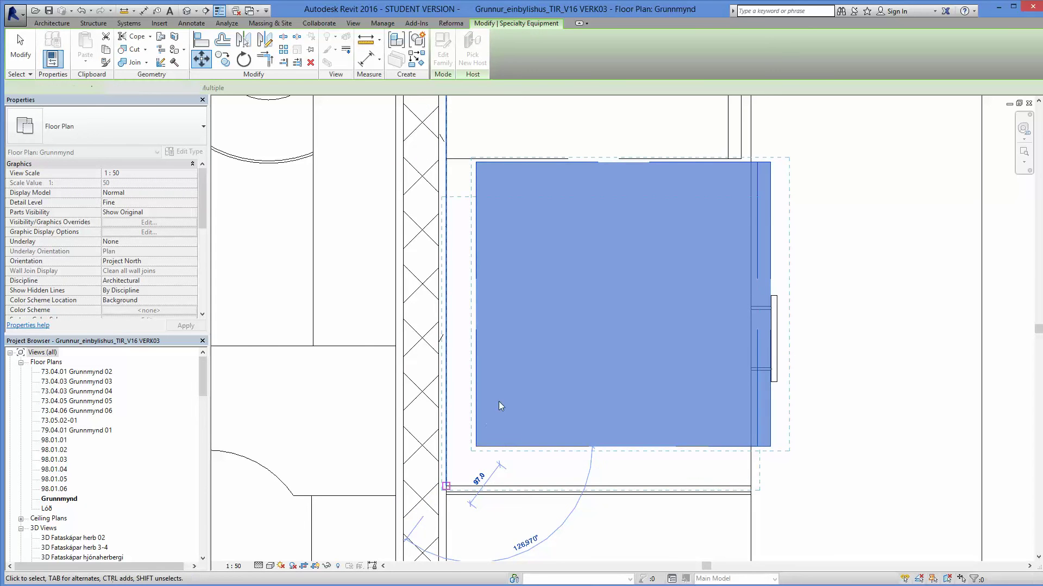
scroll(499, 402, "down", 3)
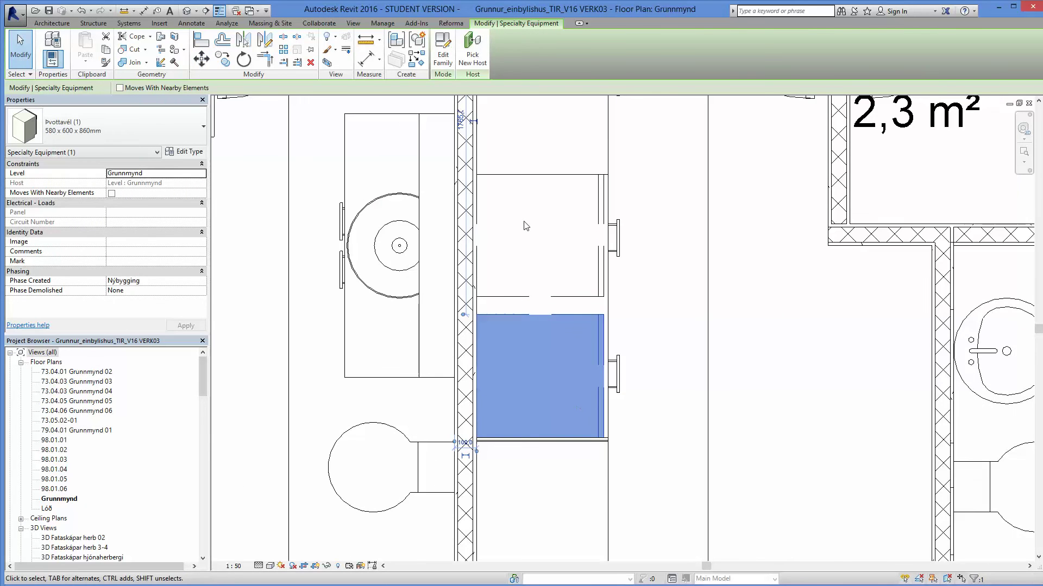
Step: Set the Width type parameter of the Þvottavél (1) 580 x 600 x 860mm washing machine to 600
left_click(190, 153)
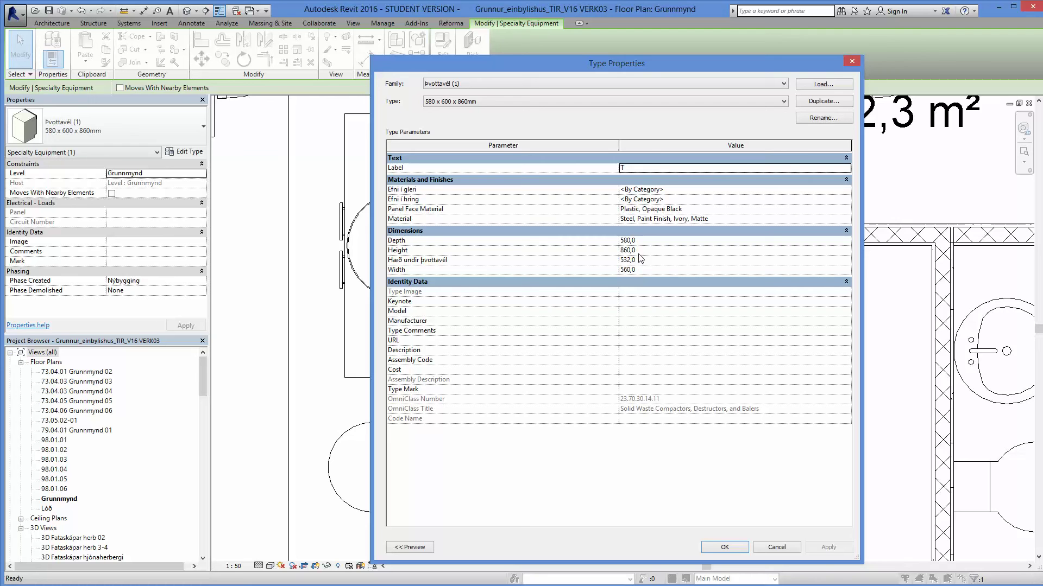
left_click(640, 270)
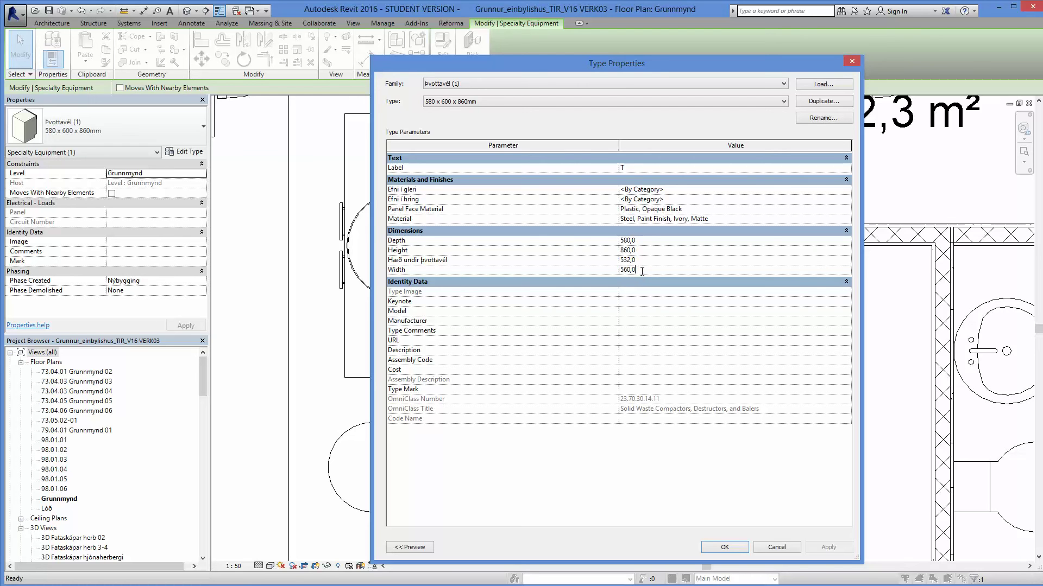
type("600")
left_click(825, 548)
left_click(718, 549)
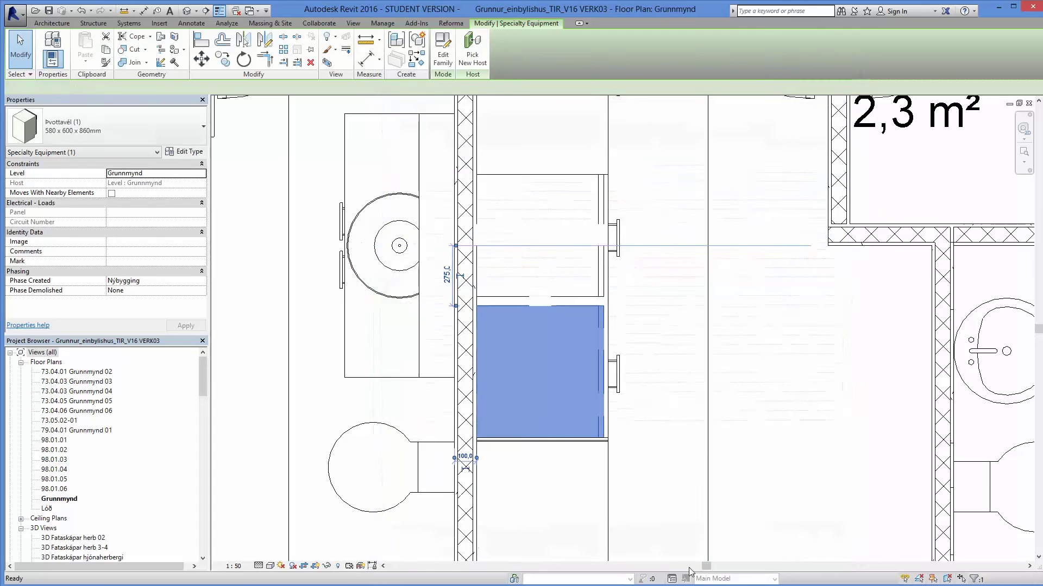
left_click(657, 494)
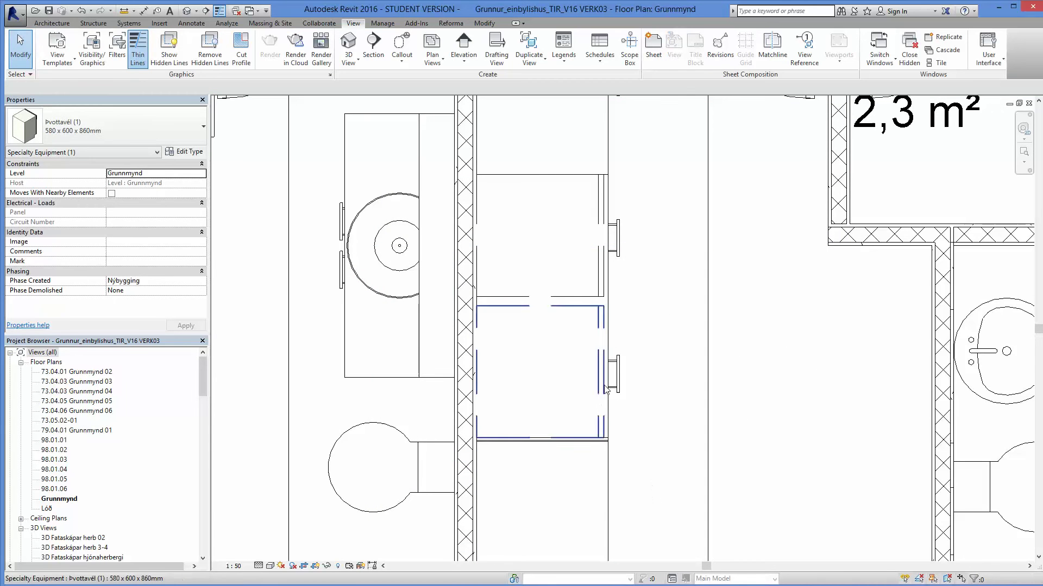
Step: Set the Width type parameter of the Tauþurkari (1) 580 x 600 x 860mm dryer to 600
left_click(579, 282)
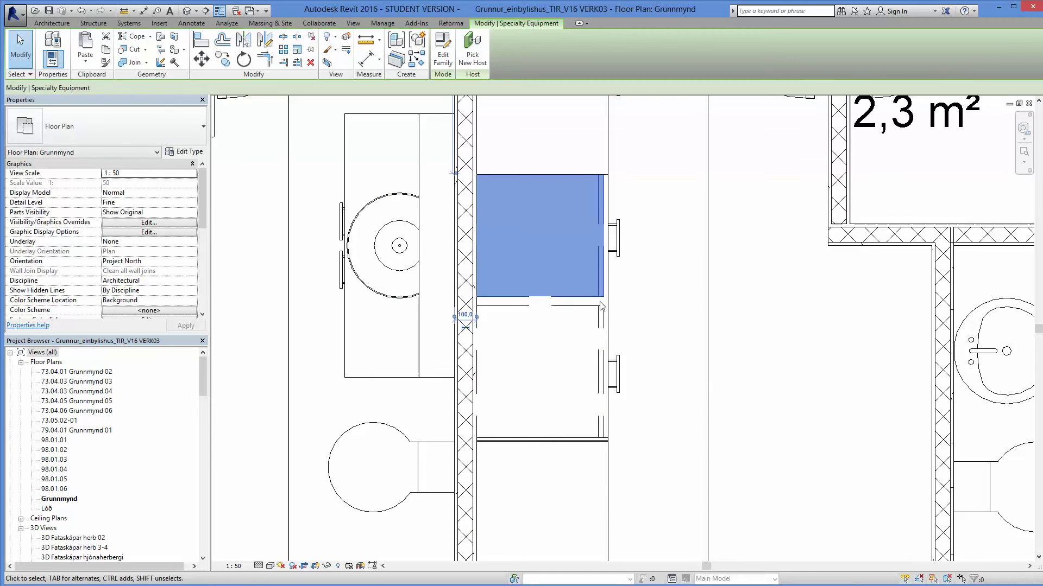
left_click(186, 153)
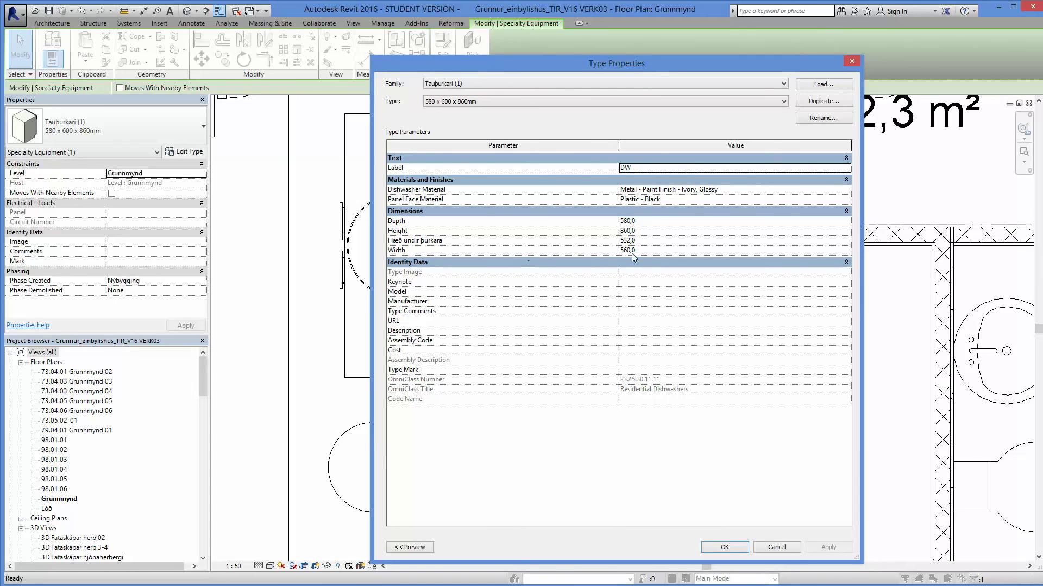
left_click(652, 251)
type("600")
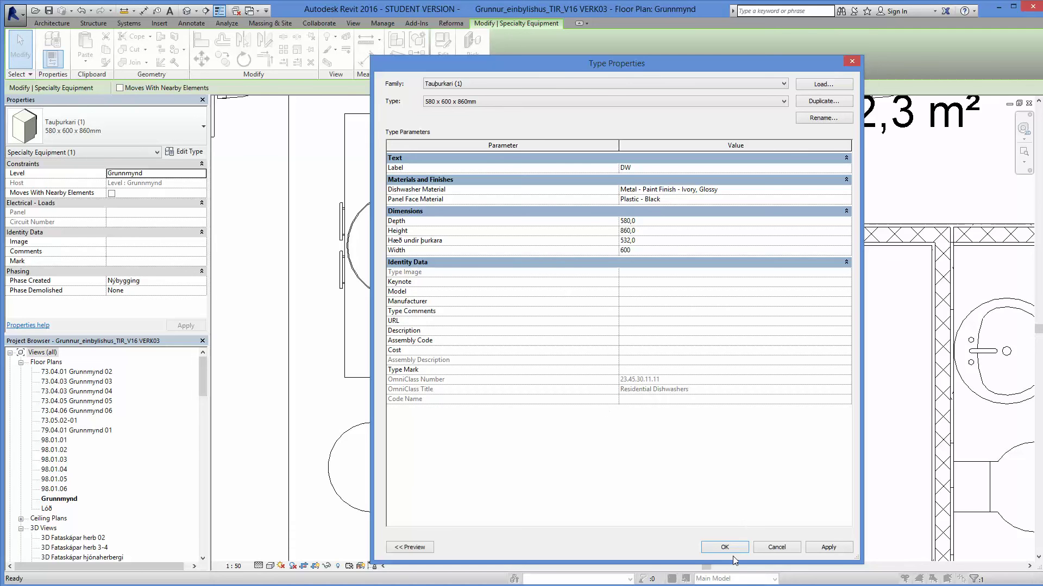
left_click(724, 547)
Step: Move the widened dryer by its back corner to the corner where the wall meets the adjoining cabinet's edge
scroll(492, 302, "up", 3)
scroll(492, 302, "down", 4)
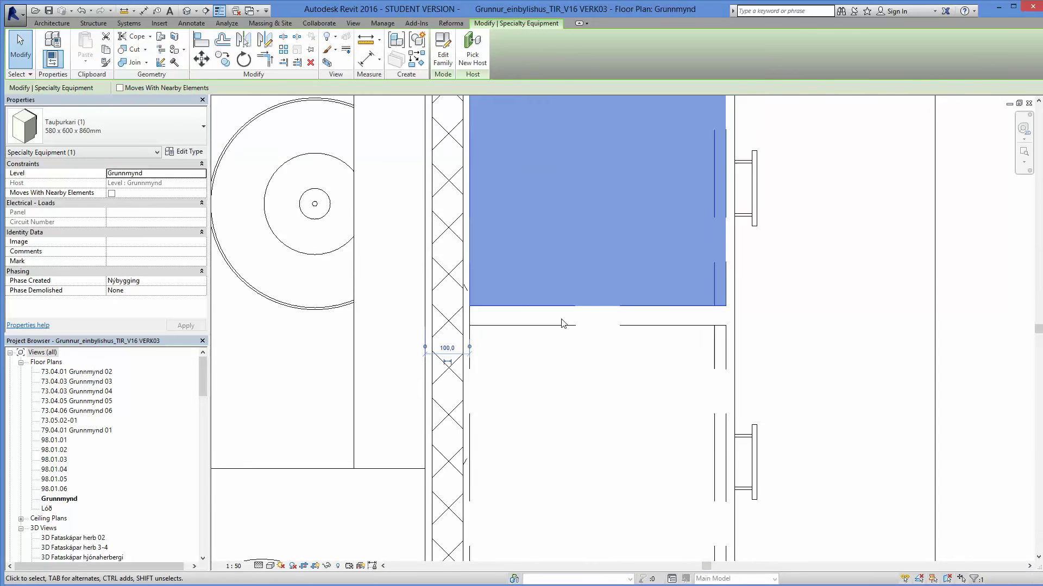
left_click(201, 59)
scroll(548, 123, "up", 2)
left_click(488, 142)
left_click(487, 156)
scroll(705, 468, "down", 2)
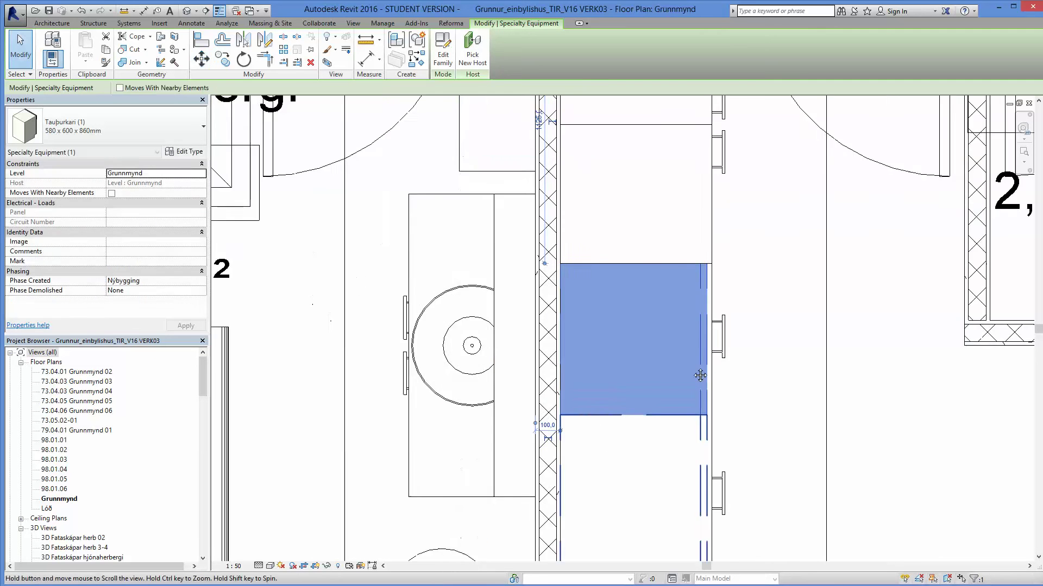
Step: Examine in the floor plan how the washing machine sits against the end panel and the dryer
middle_click_drag(698, 452, 689, 339)
left_click(698, 457)
scroll(638, 459, "up", 2)
scroll(603, 464, "up", 1)
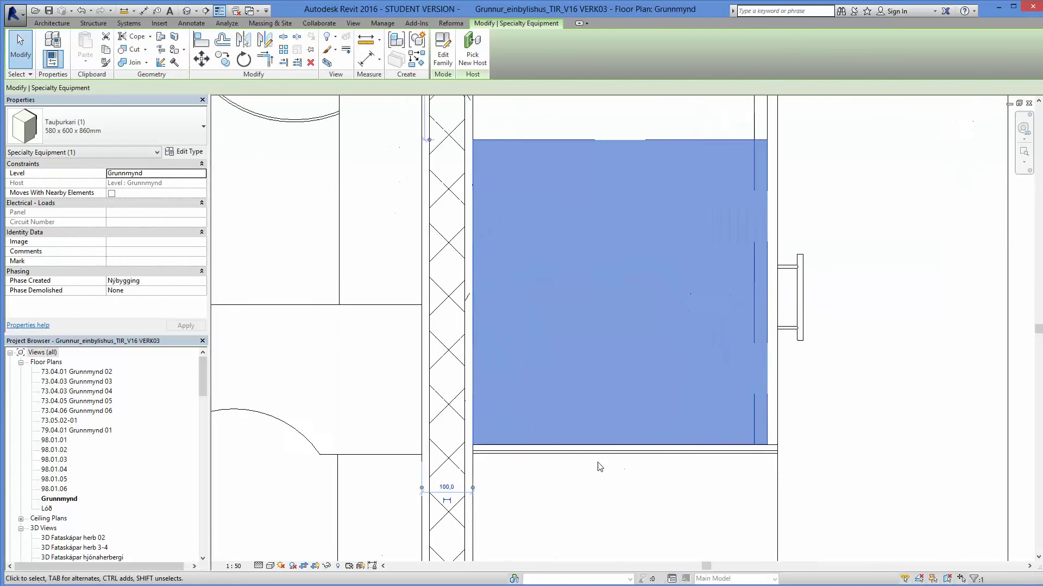
left_click(850, 468)
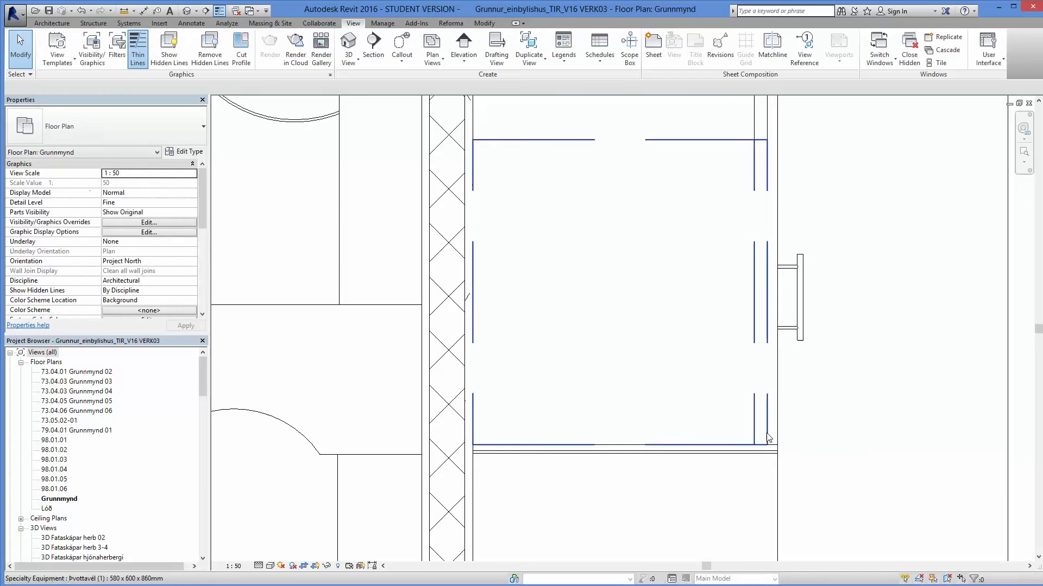
left_click(766, 433)
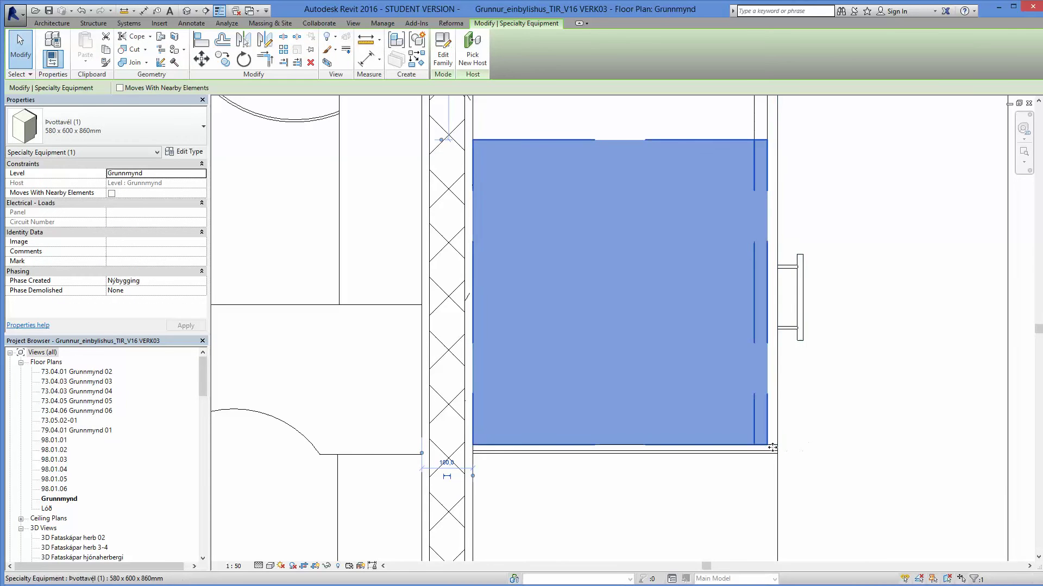
scroll(805, 456, "down", 1)
scroll(805, 456, "down", 2)
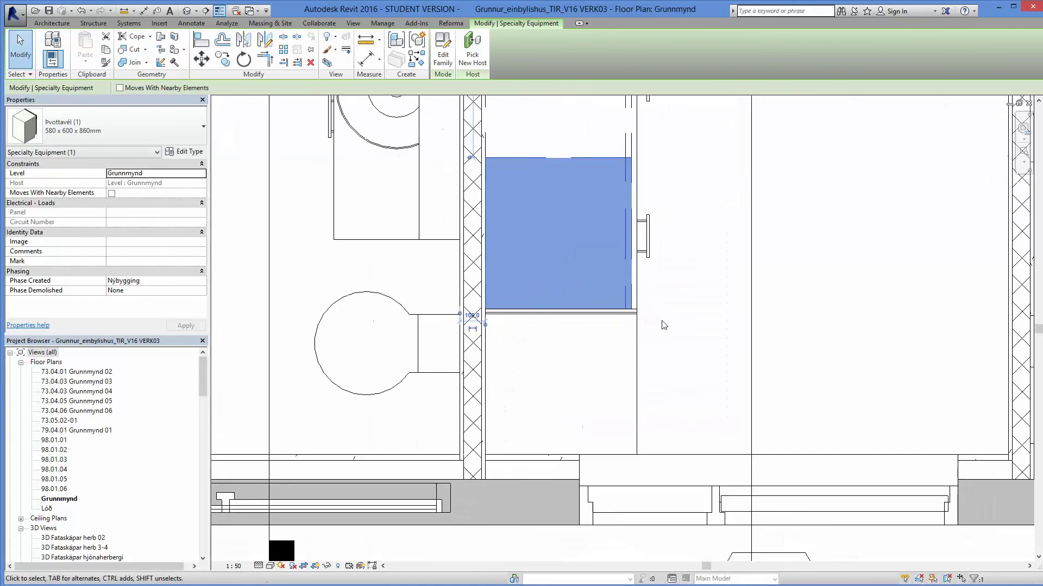
scroll(703, 346, "down", 3)
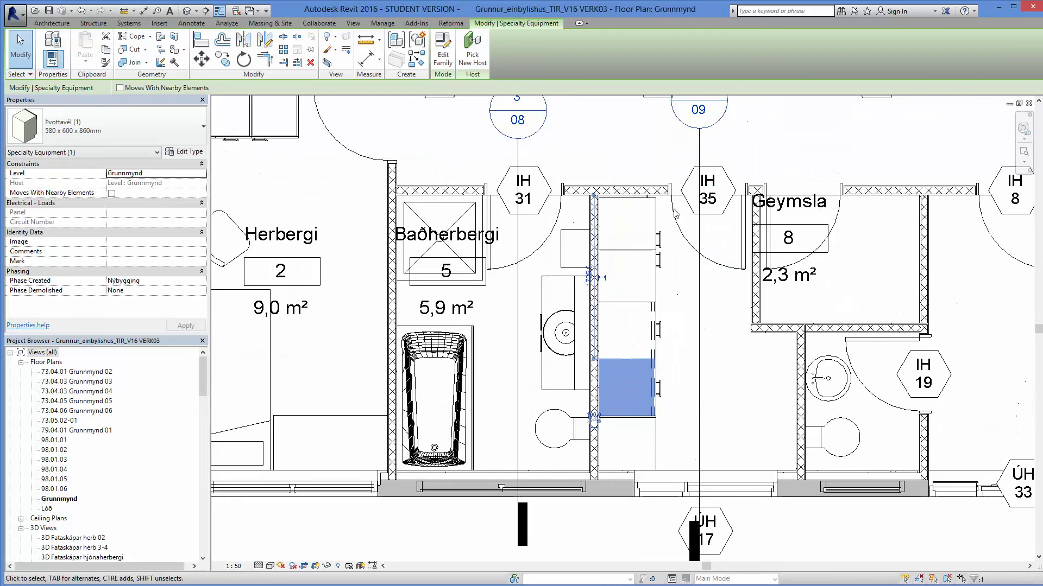
Step: Open the laundry elevation 73.04.11 útlit þvottahús from its section line and inspect the worktop over the machines
right_click(698, 144)
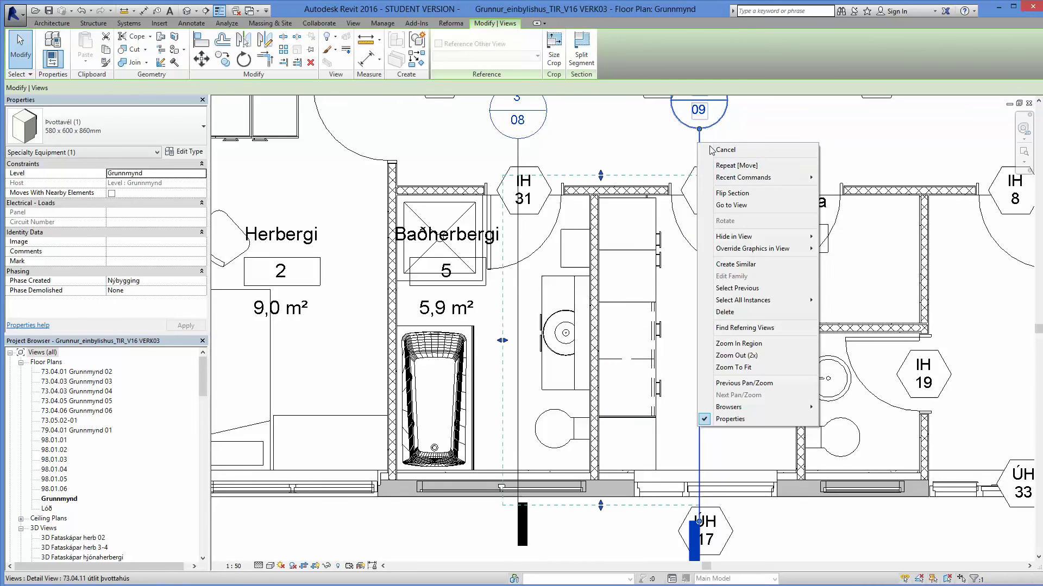
left_click(732, 206)
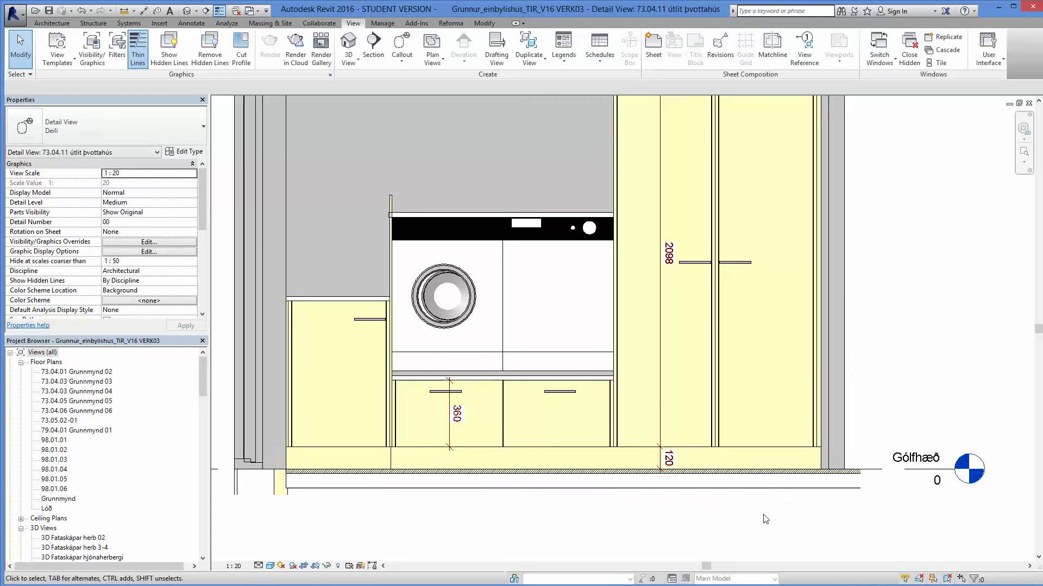
scroll(347, 223, "up", 4)
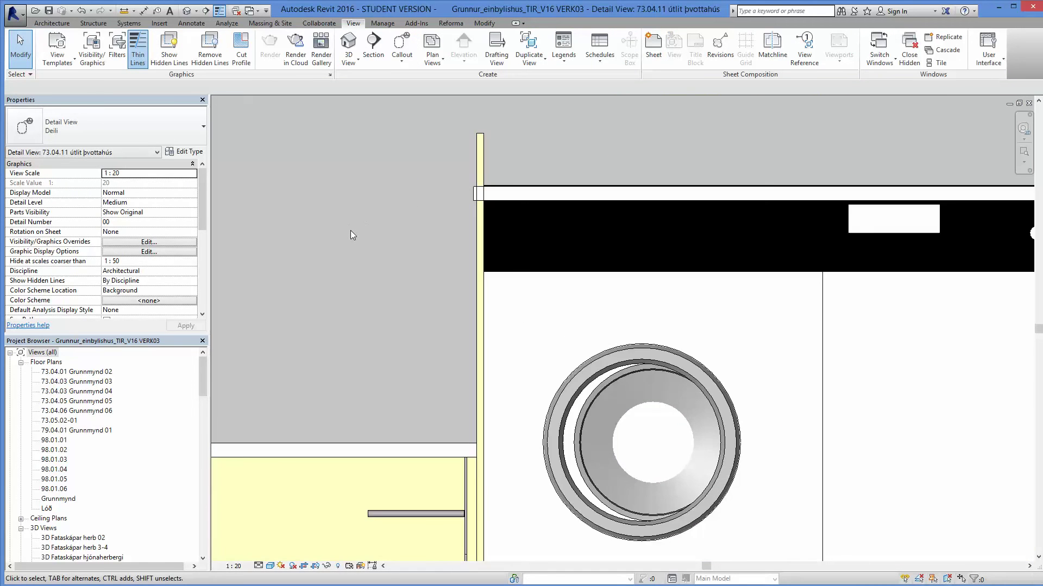
left_click(519, 201)
scroll(598, 274, "down", 4)
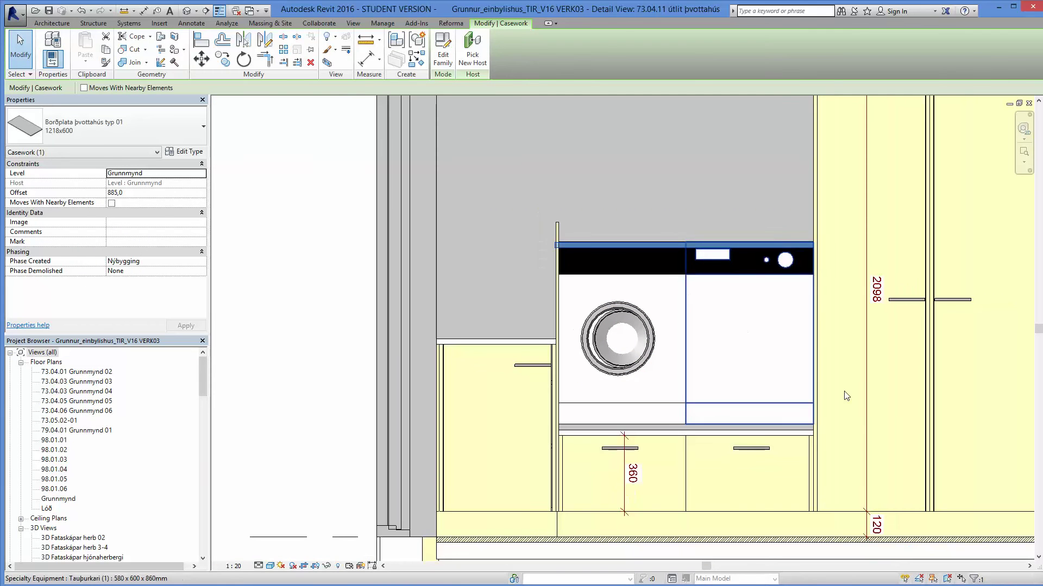
left_click(678, 433)
scroll(540, 262, "up", 5)
key("Escape")
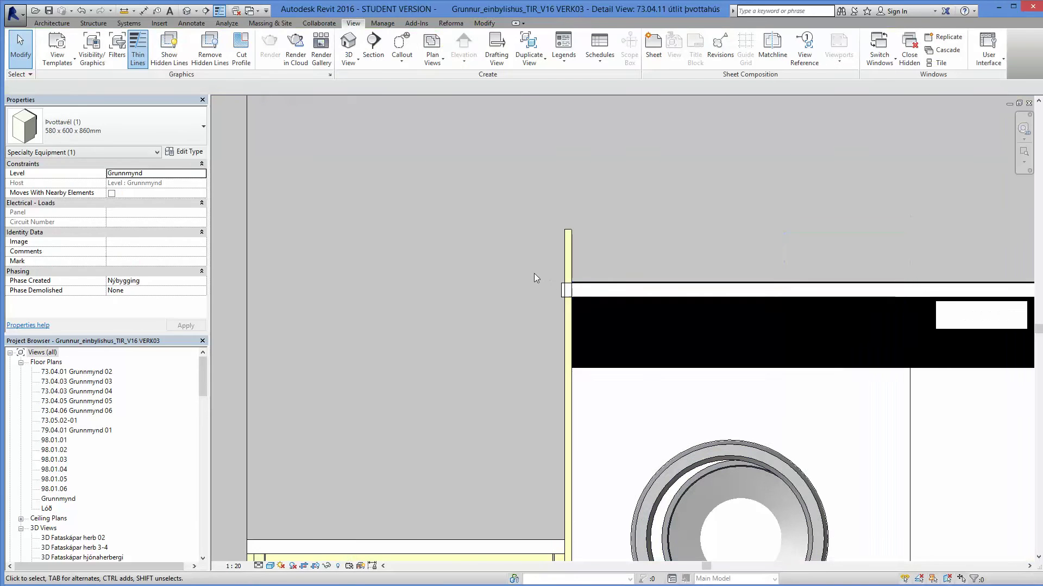
Step: Move the 1218x600 worktop vertically so its underside meets the top of the washing machine
left_click(559, 293)
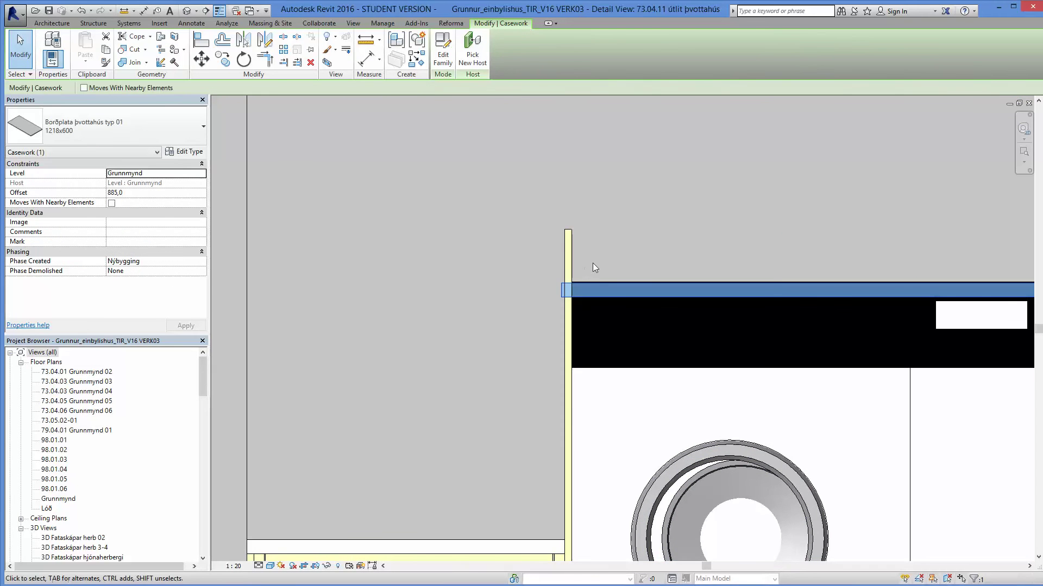
scroll(592, 263, "down", 3)
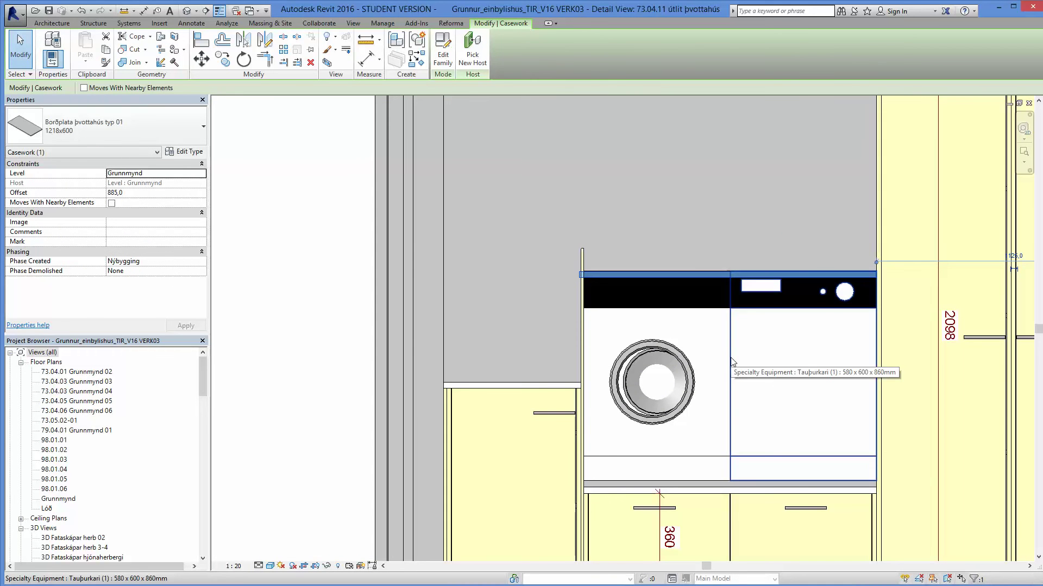
scroll(572, 277, "up", 2)
scroll(590, 277, "up", 4)
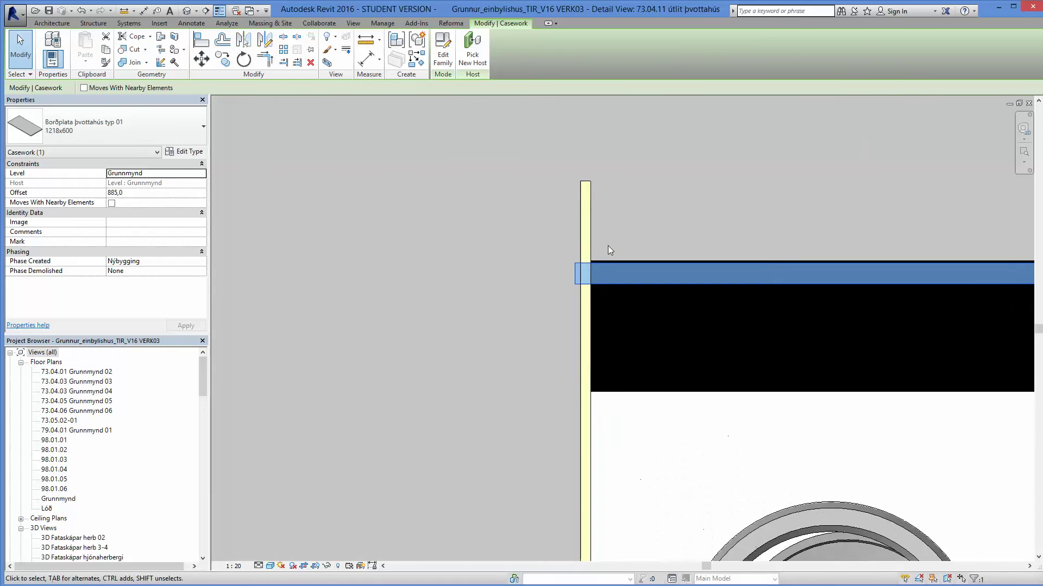
left_click(209, 60)
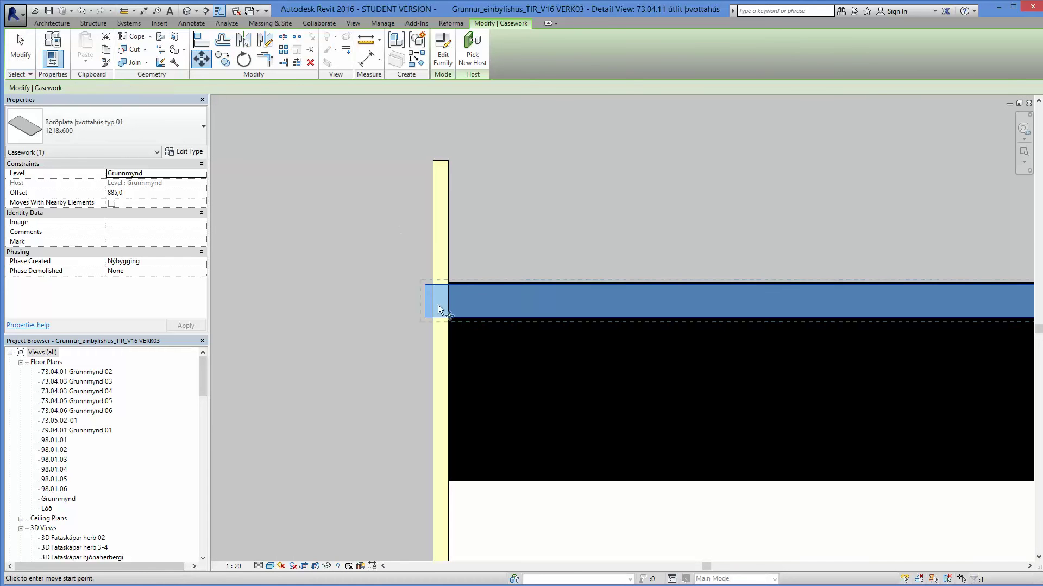
left_click(449, 319)
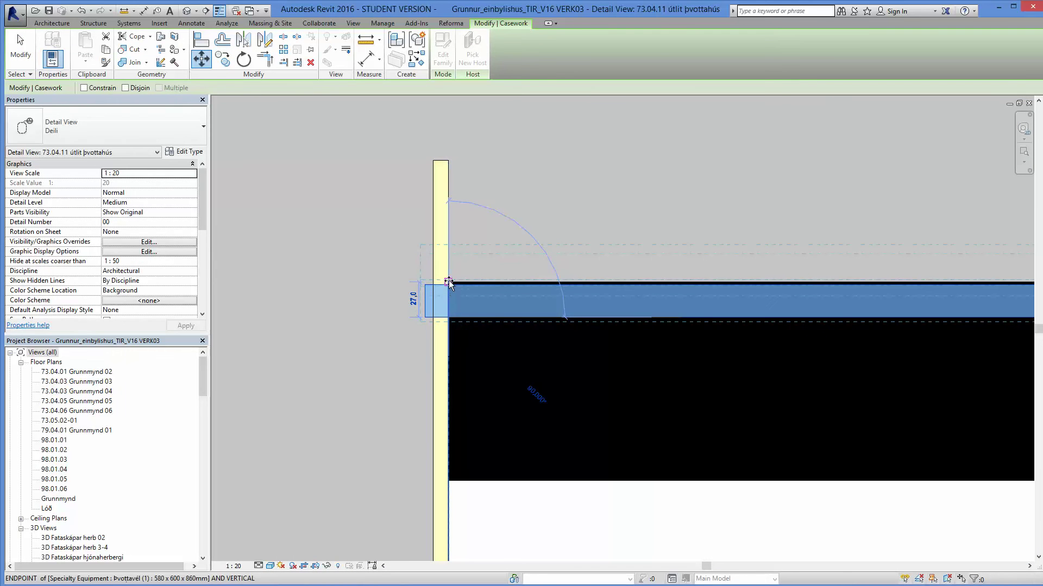
left_click(449, 283)
Step: Move the 1218x600 worktop 5 mm further up, leaving a gap above the machines
scroll(397, 285, "down", 2)
scroll(396, 285, "down", 2)
scroll(397, 285, "up", 3)
key("m")
key("v")
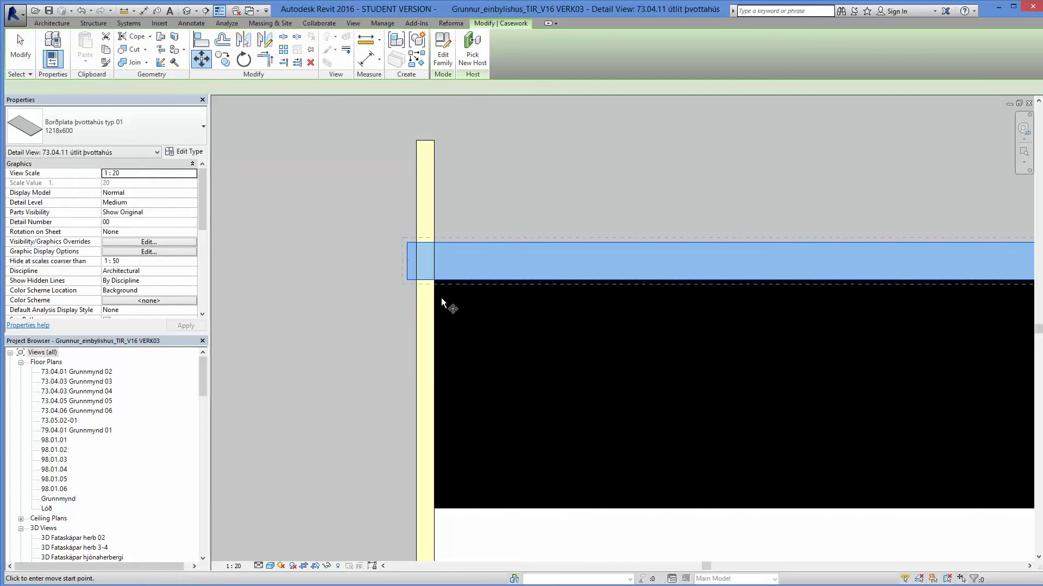
left_click(434, 279)
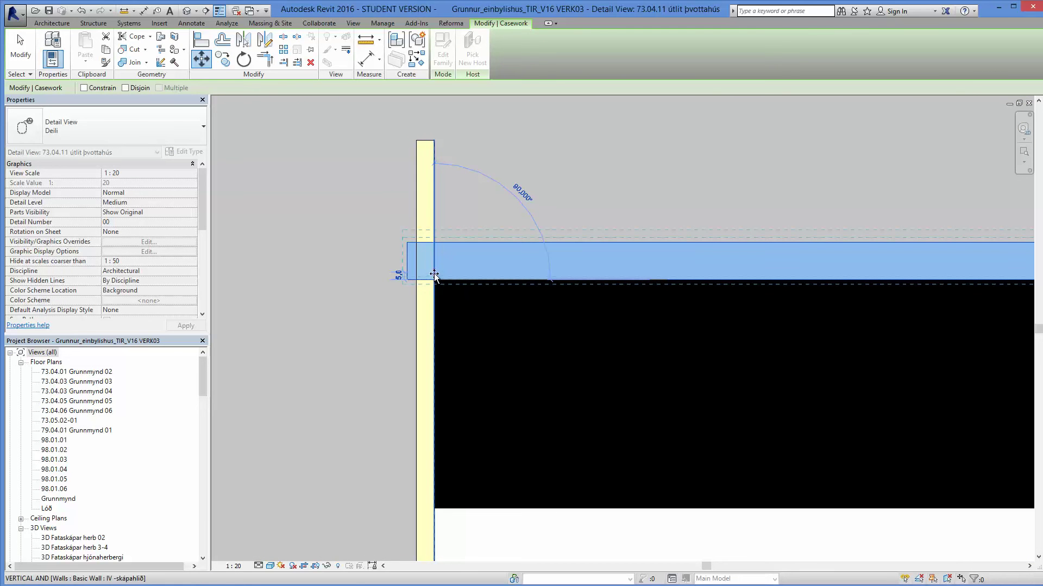
type("5")
key("Return")
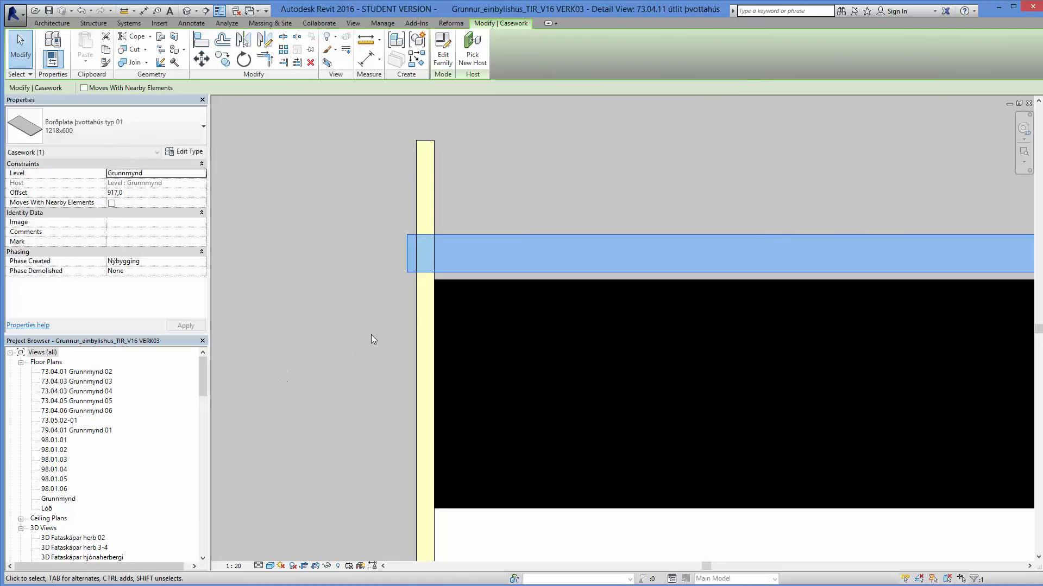
key("Escape")
Step: Lower the top of the IV -skápahlið end panel beside the washing machine to the underside of the worktop
scroll(373, 335, "down", 2)
middle_click_drag(474, 366, 504, 268)
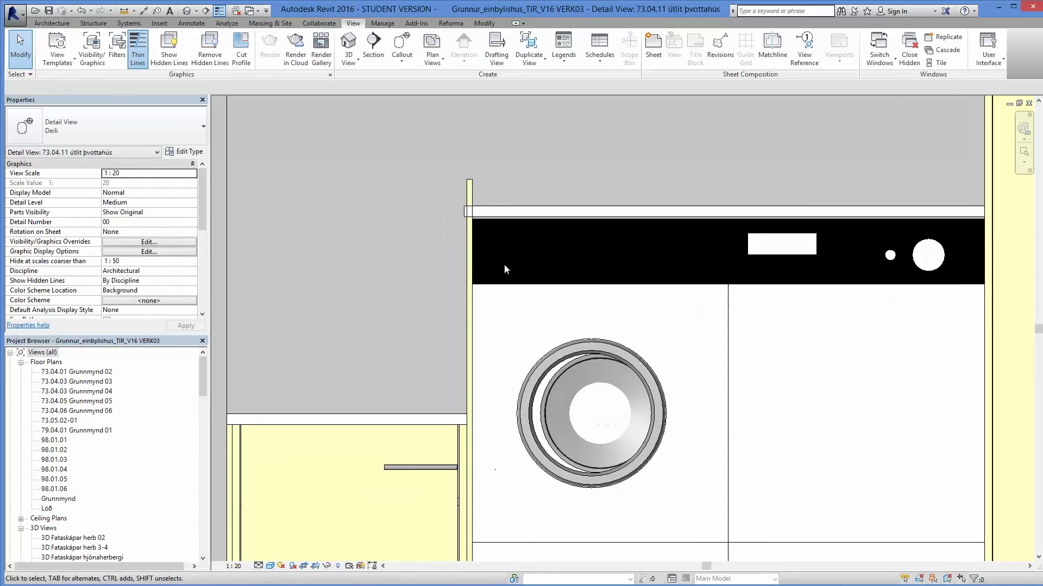
left_click(467, 258)
scroll(470, 200, "up", 3)
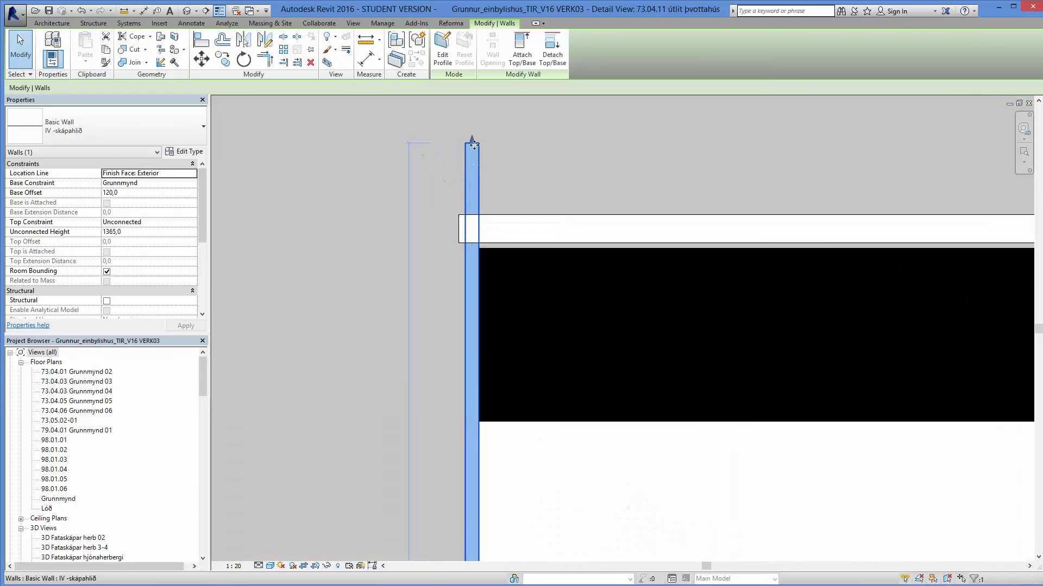
left_click_drag(472, 138, 419, 305)
key("Escape")
scroll(418, 320, "down", 4)
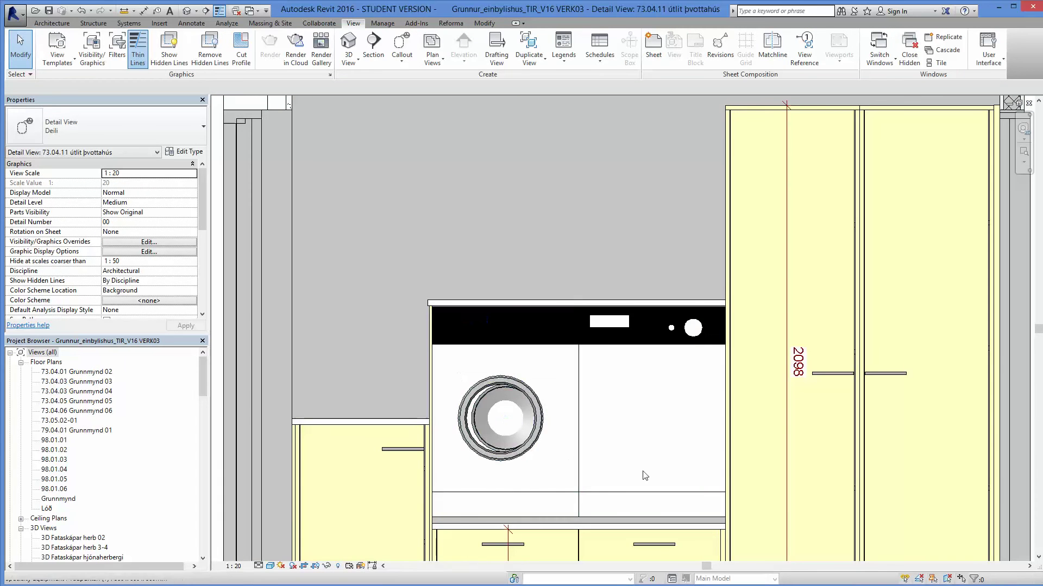
Step: Open the {3D} view and orient it towards the finished laundry cabinet run
middle_click_drag(646, 476, 682, 327)
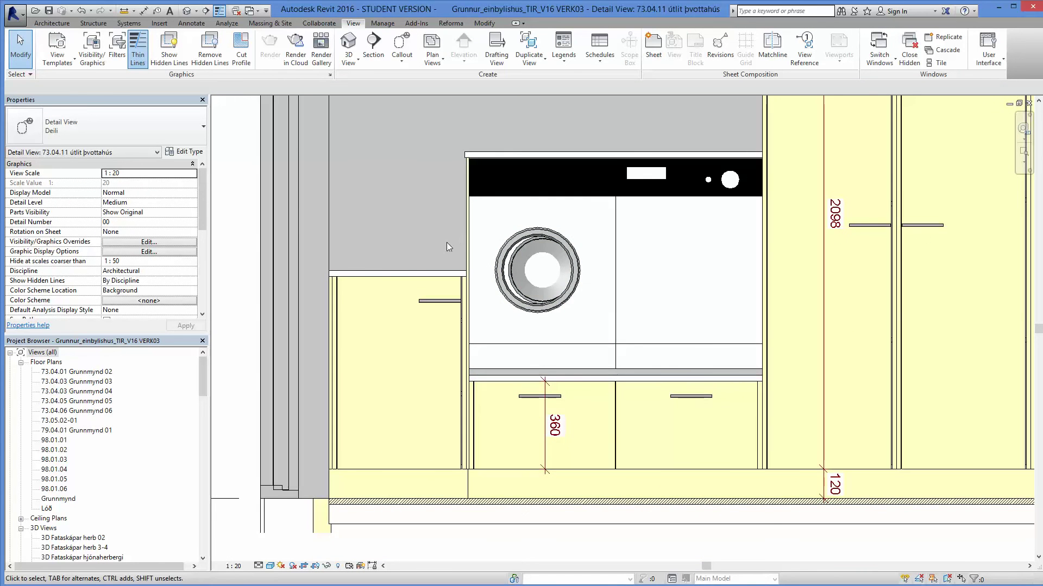
scroll(447, 242, "down", 2)
middle_click_drag(432, 240, 422, 360)
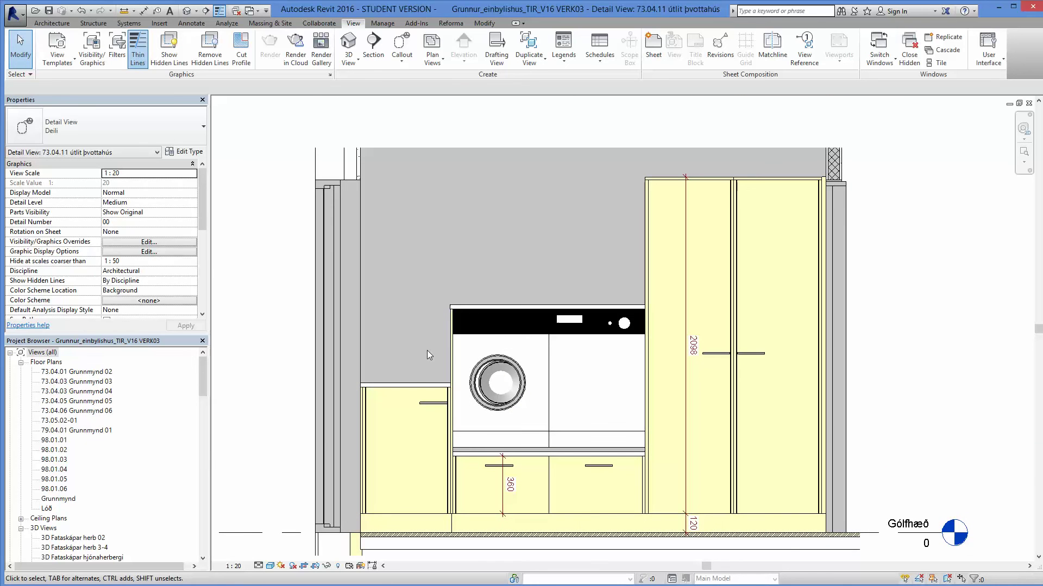
left_click(138, 459)
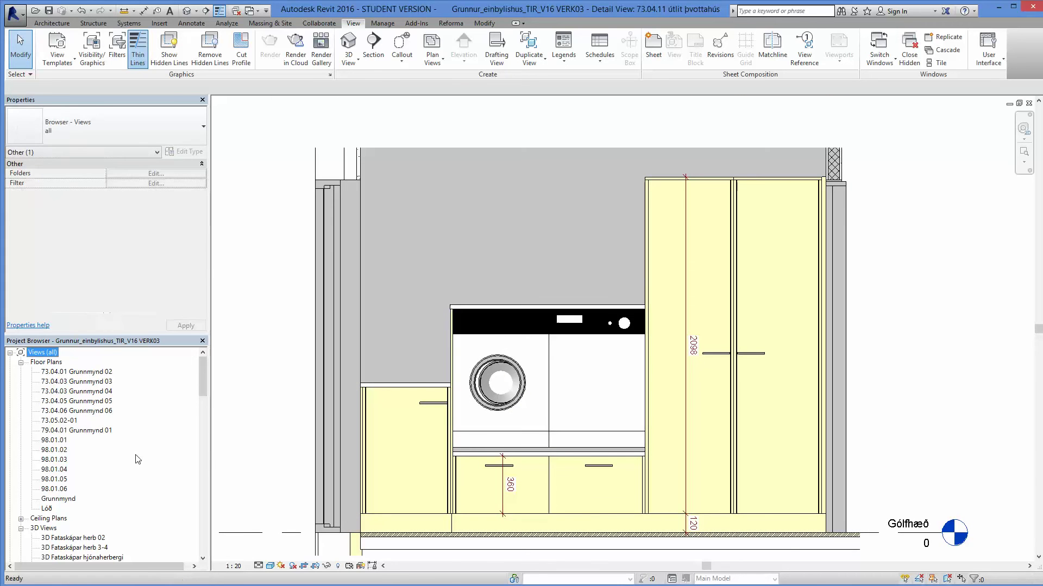
scroll(137, 460, "down", 5)
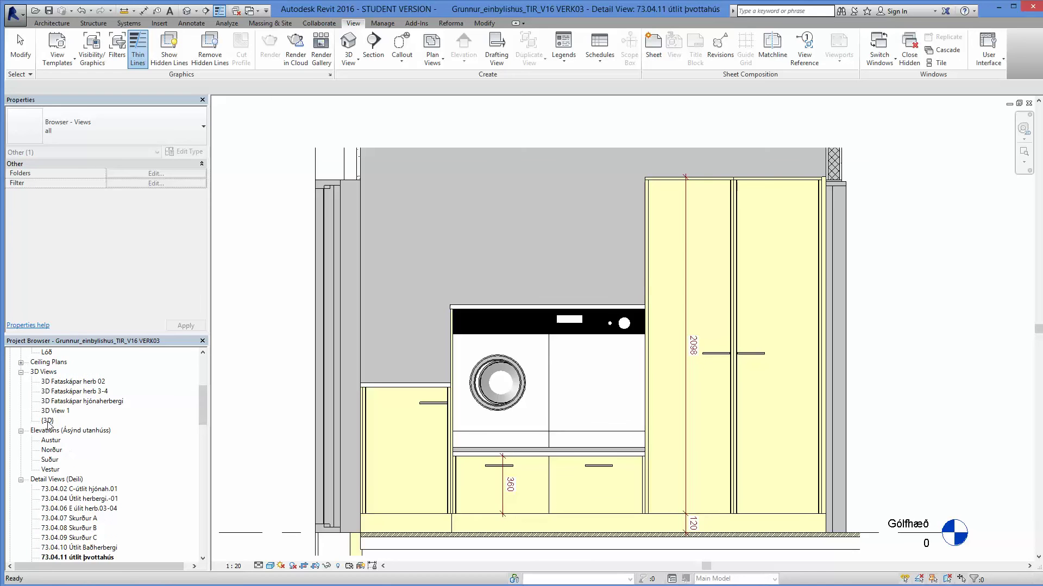
double_click(47, 421)
middle_click_drag(627, 461, 549, 403, "shift")
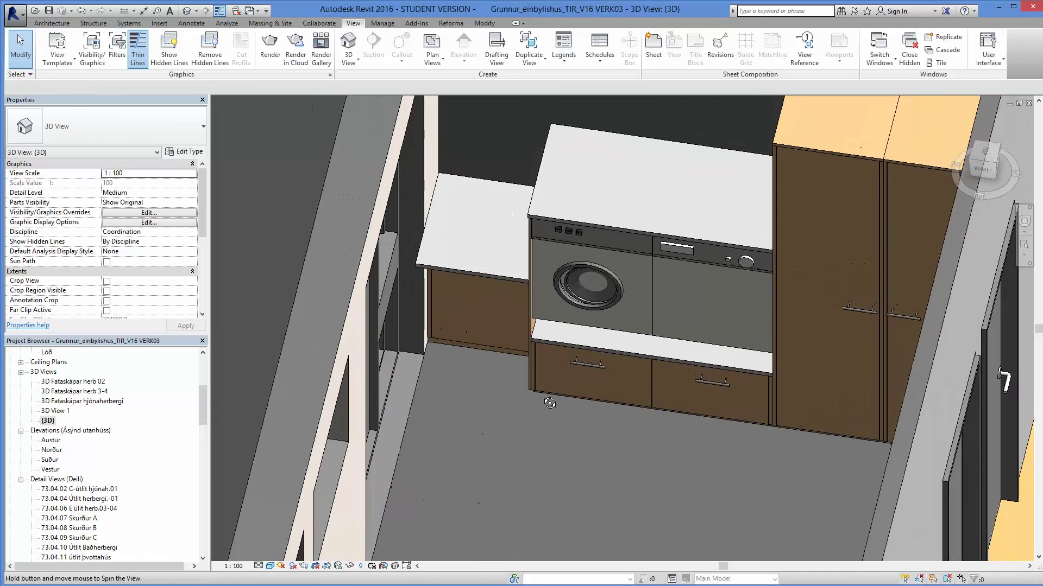
Step: Set the depth of the 563x600 worktop on the low cabinet to 360 mm, as in the reference drawing
left_click(477, 273)
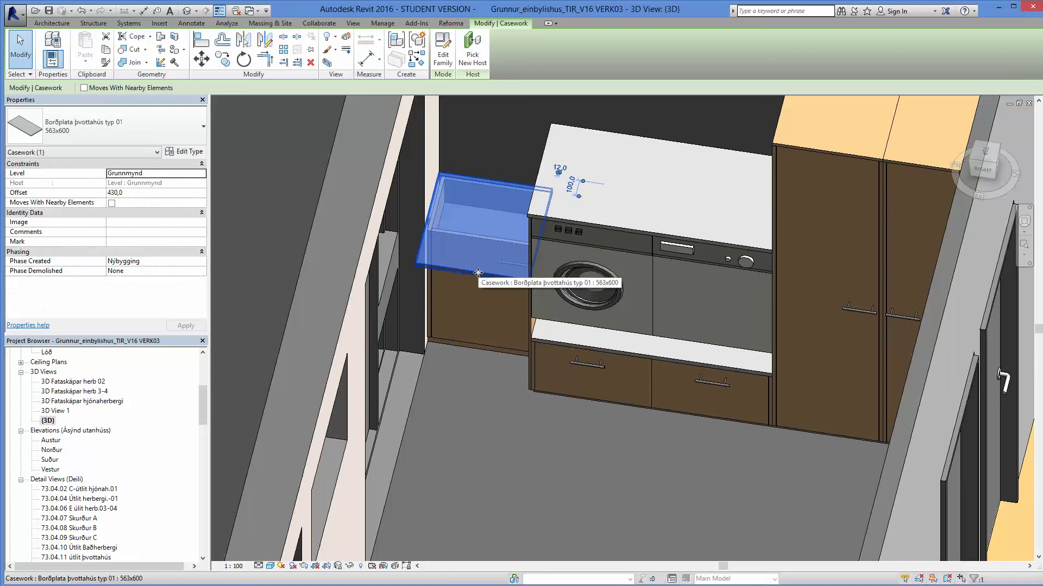
left_click(196, 156)
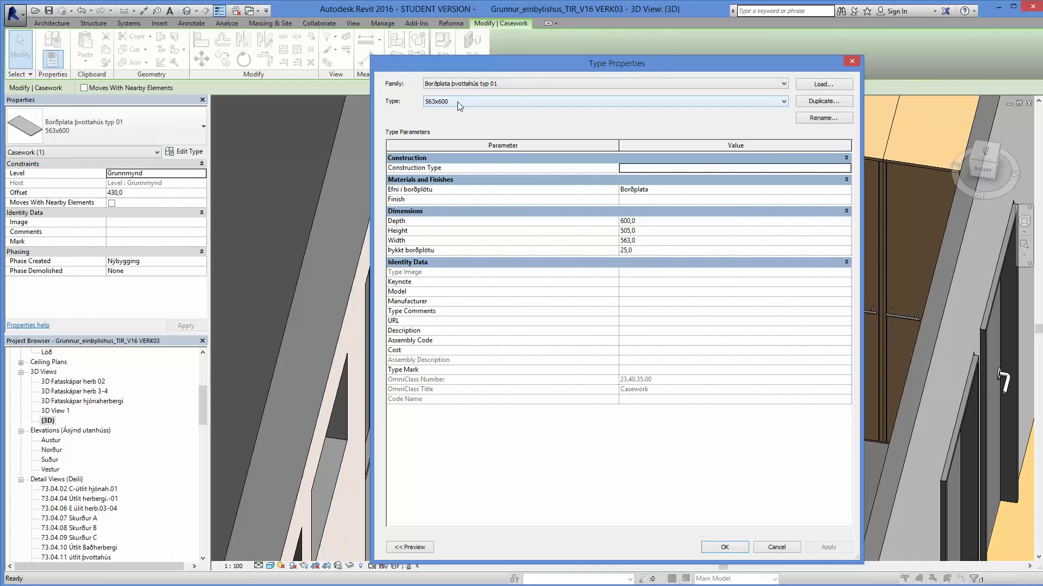
left_click(652, 223)
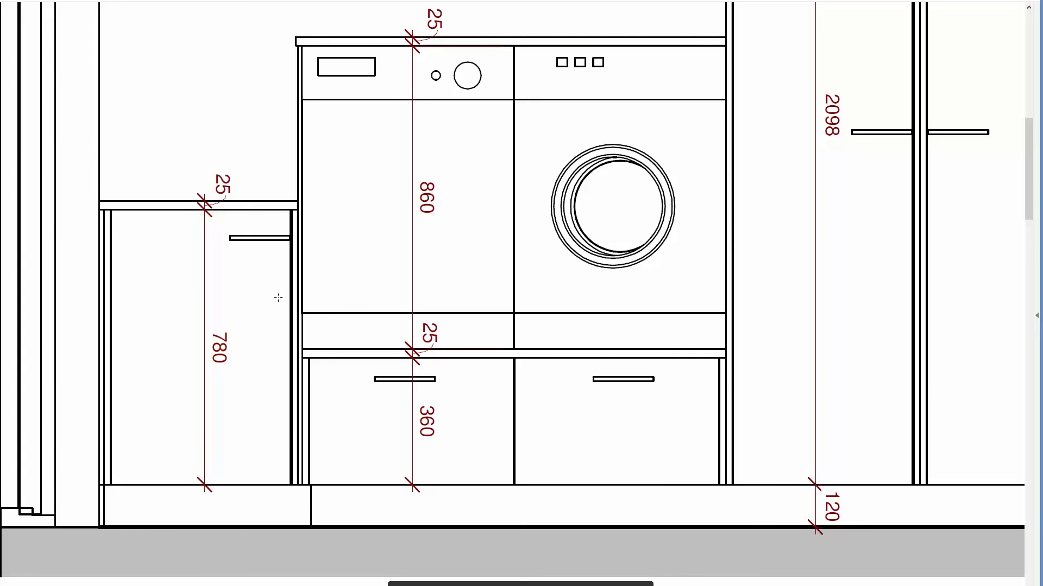
scroll(340, 312, "down", 1)
scroll(340, 312, "down", 6)
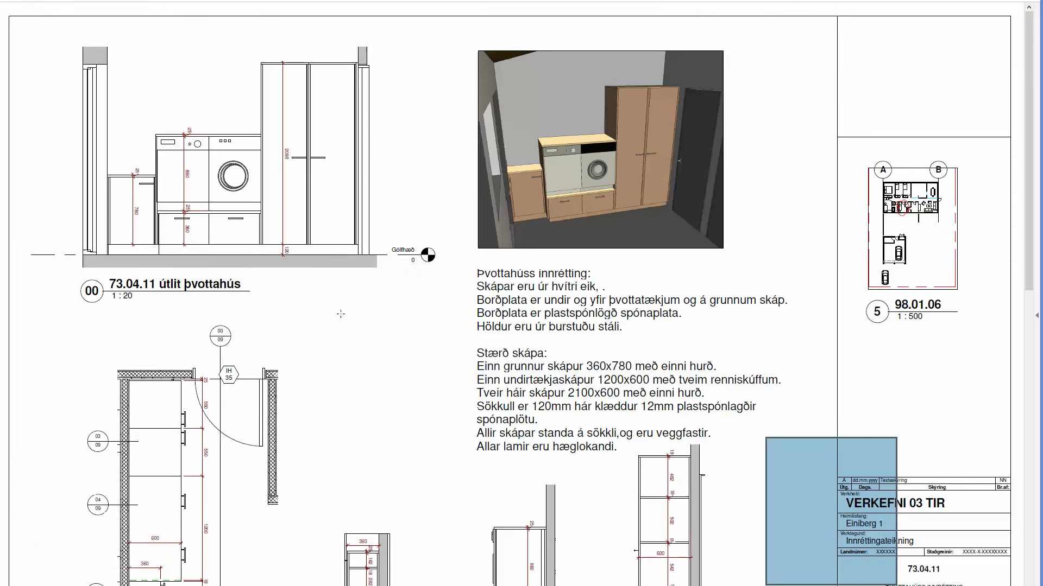
scroll(341, 314, "down", 3)
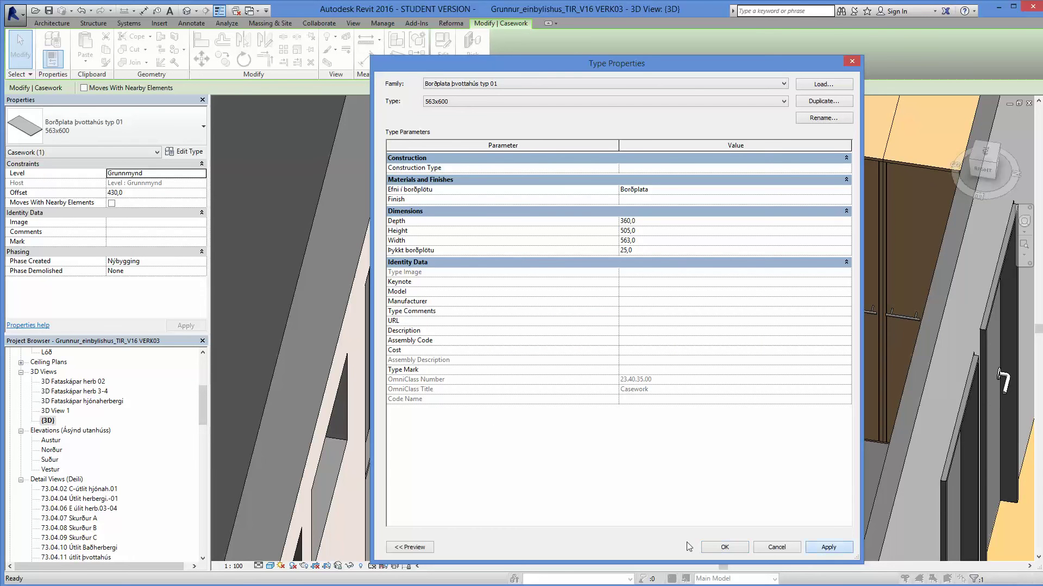
left_click(724, 546)
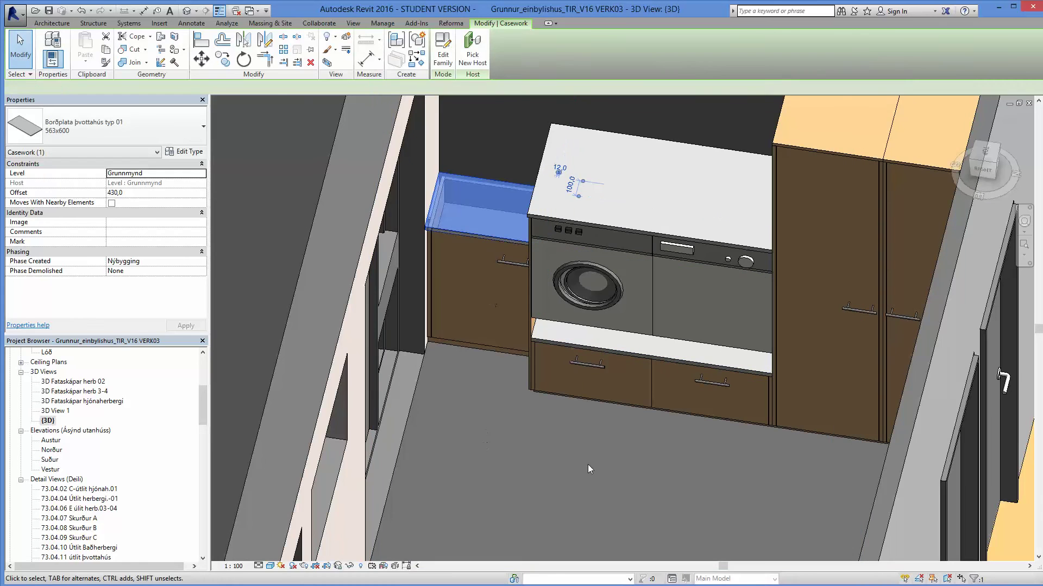
key("Escape")
Step: Examine the modelled cabinet run and compare it with the reference sheet's elevation, perspective image, notes and key plan
middle_click_drag(595, 467, 621, 451, "shift")
scroll(618, 466, "up", 3)
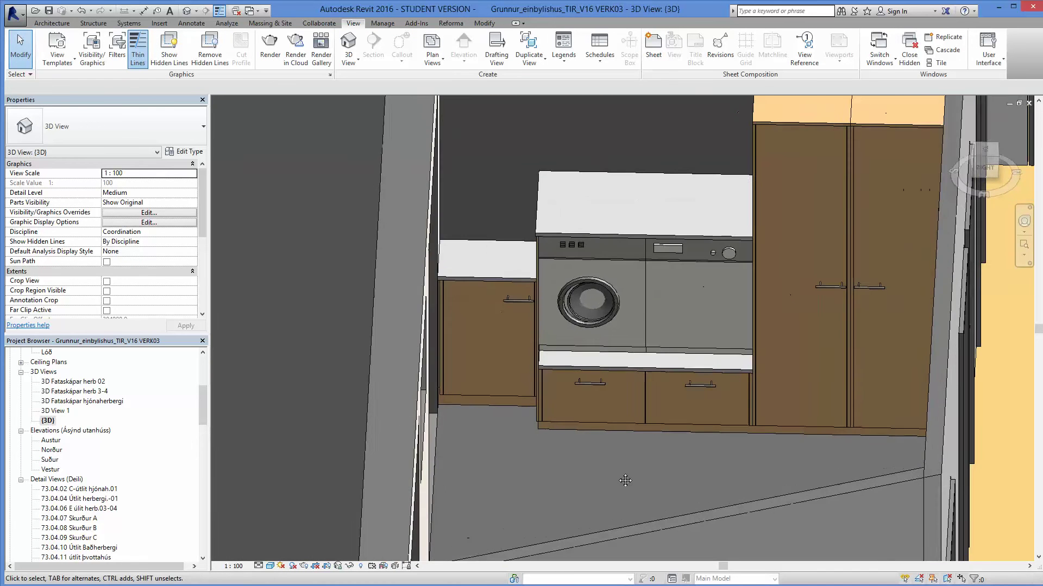
scroll(625, 480, "down", 1)
middle_click_drag(631, 452, 619, 460, "shift")
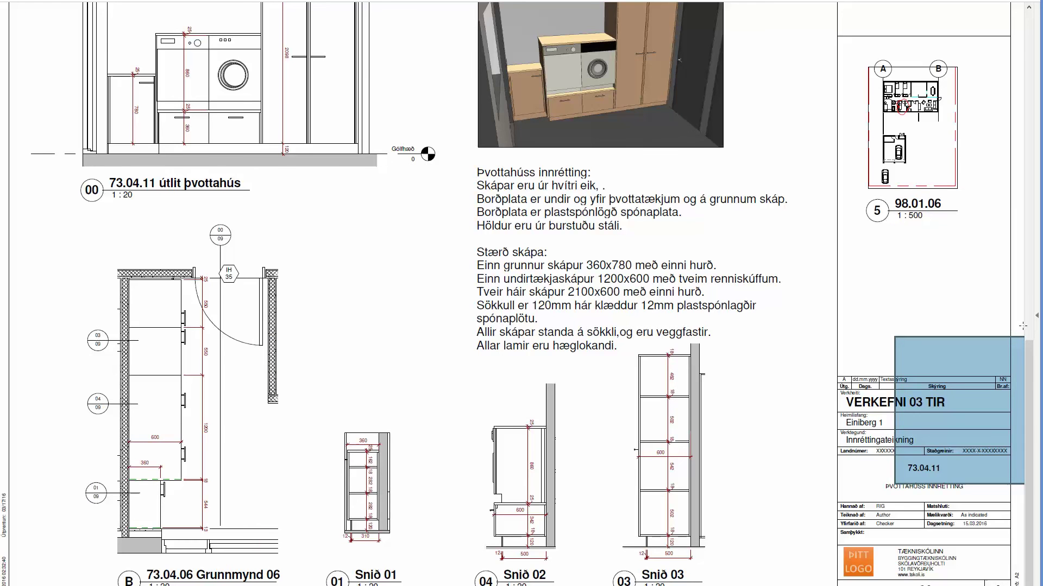
scroll(1026, 325, "up", 2)
scroll(769, 377, "down", 1, "ctrl")
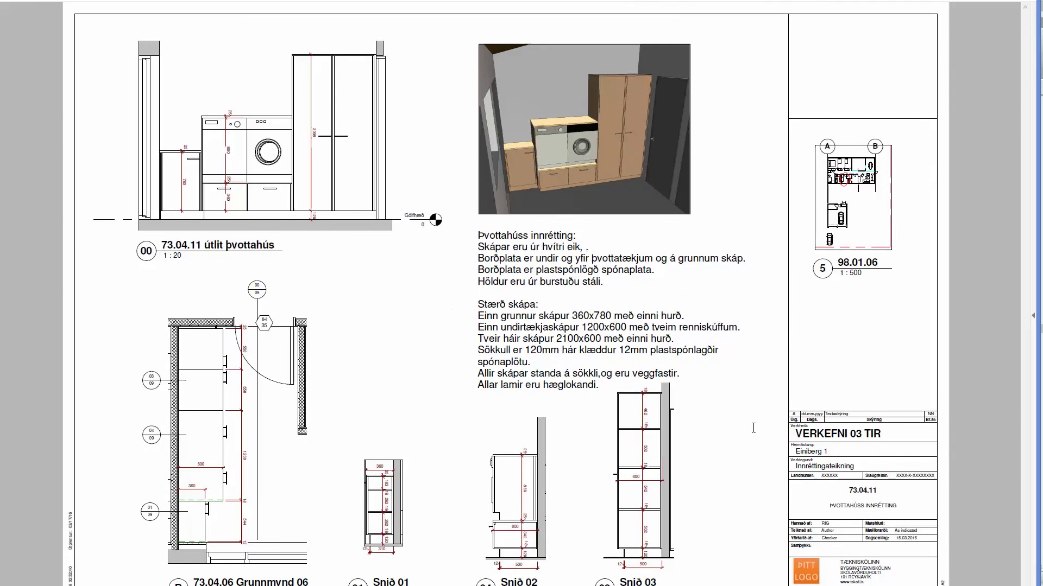
scroll(753, 427, "down", 1, "ctrl")
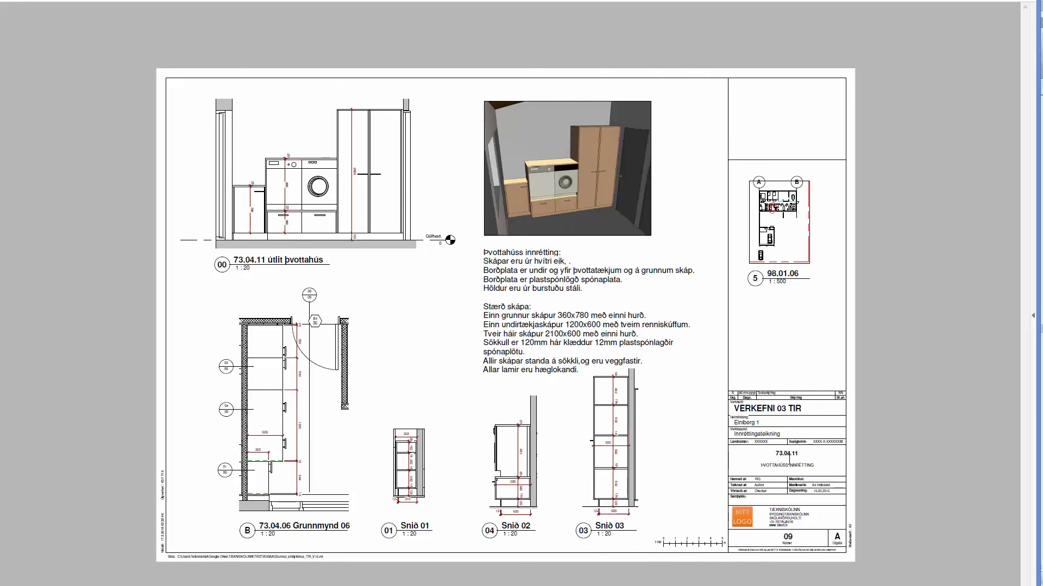
left_click(793, 457)
scroll(782, 238, "up", 3, "ctrl")
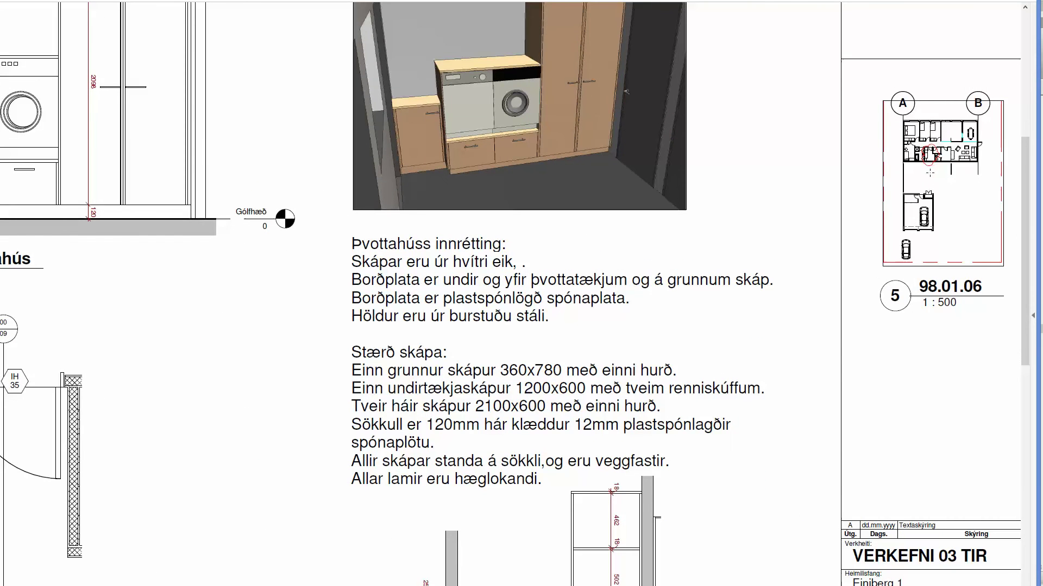
scroll(928, 173, "up", 3, "ctrl")
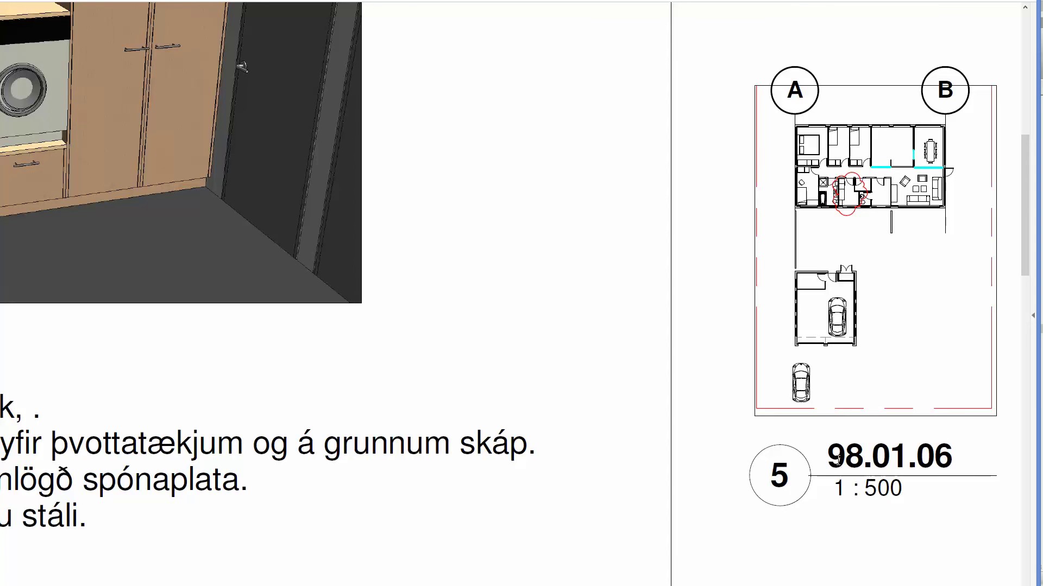
scroll(530, 338, "down", 5, "ctrl")
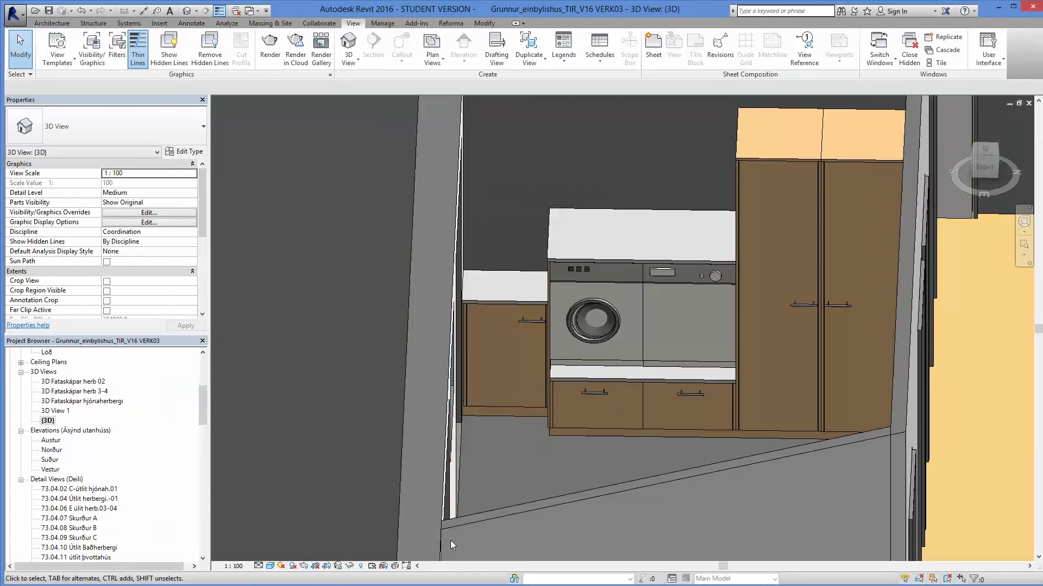
Step: Open the Grunnmynd floor plan at the laundry room
middle_click_drag(451, 539, 624, 326, "shift")
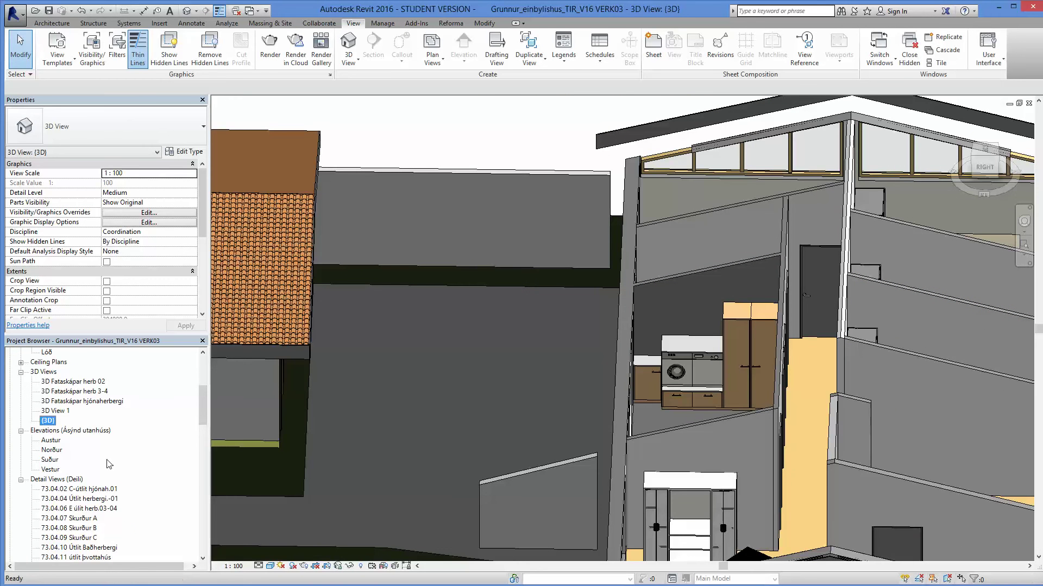
scroll(109, 465, "up", 5)
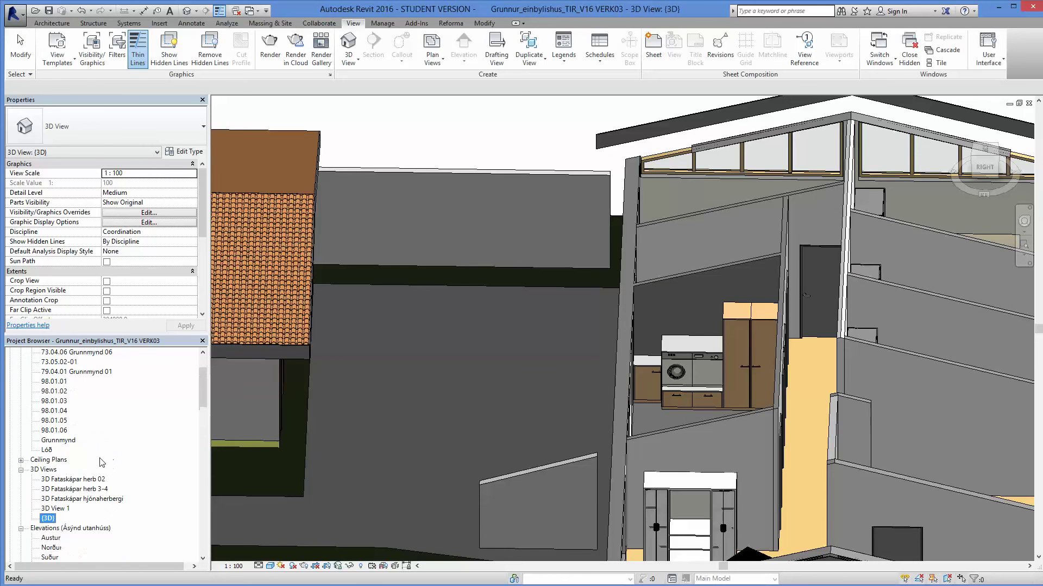
double_click(65, 441)
scroll(543, 405, "down", 3)
middle_click_drag(543, 405, 525, 422)
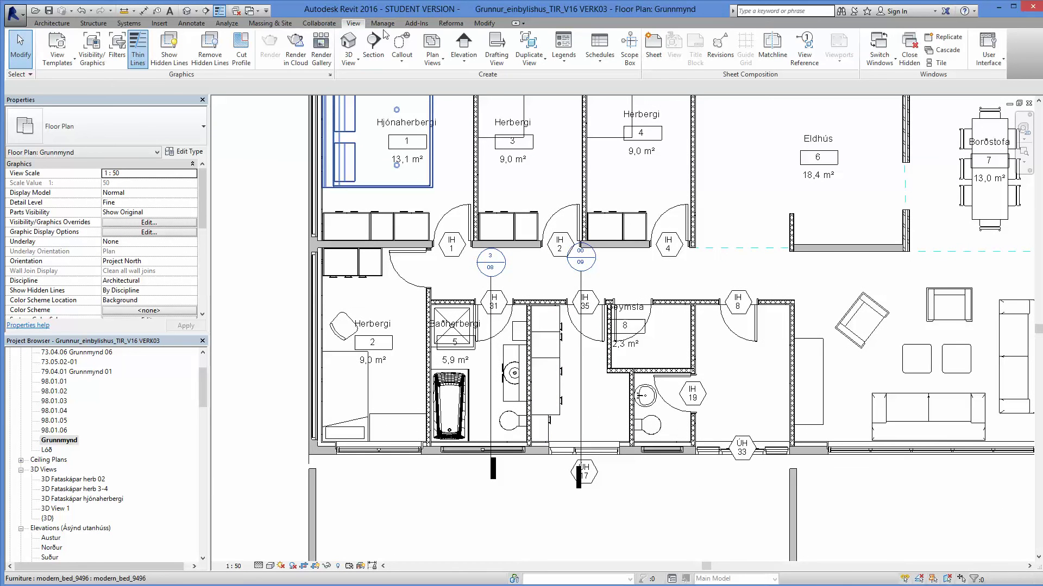
Step: Place a perspective camera in the Geymsla room, aimed across the laundry room's cabinet run towards the bathroom
left_click(197, 13)
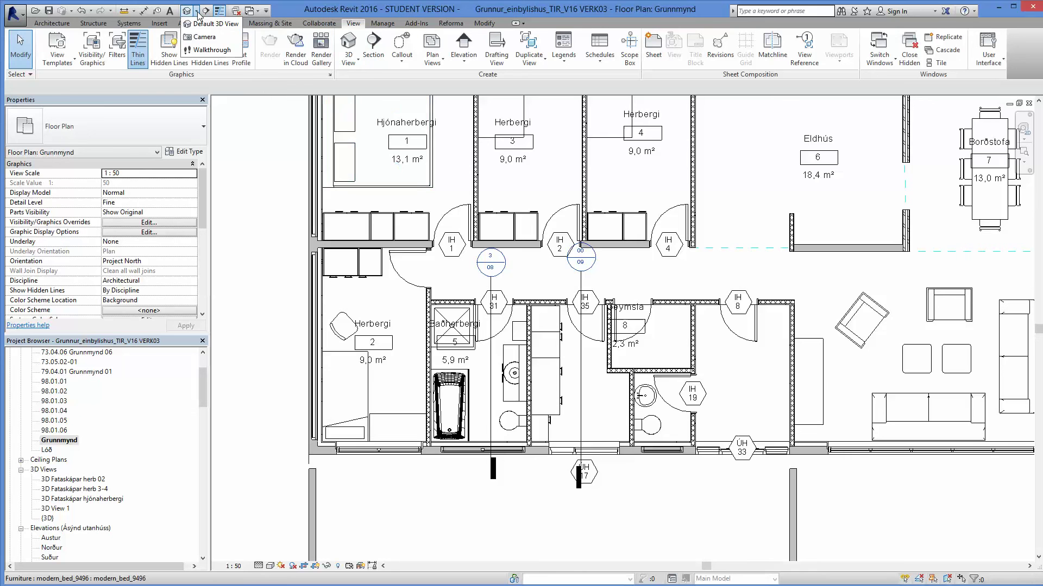
left_click(206, 37)
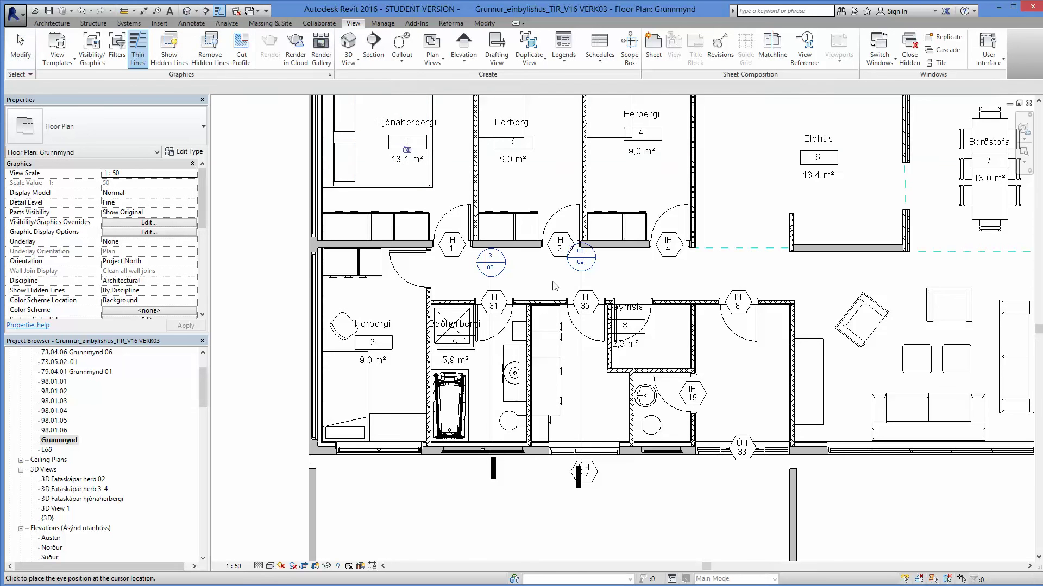
scroll(667, 429, "up", 3)
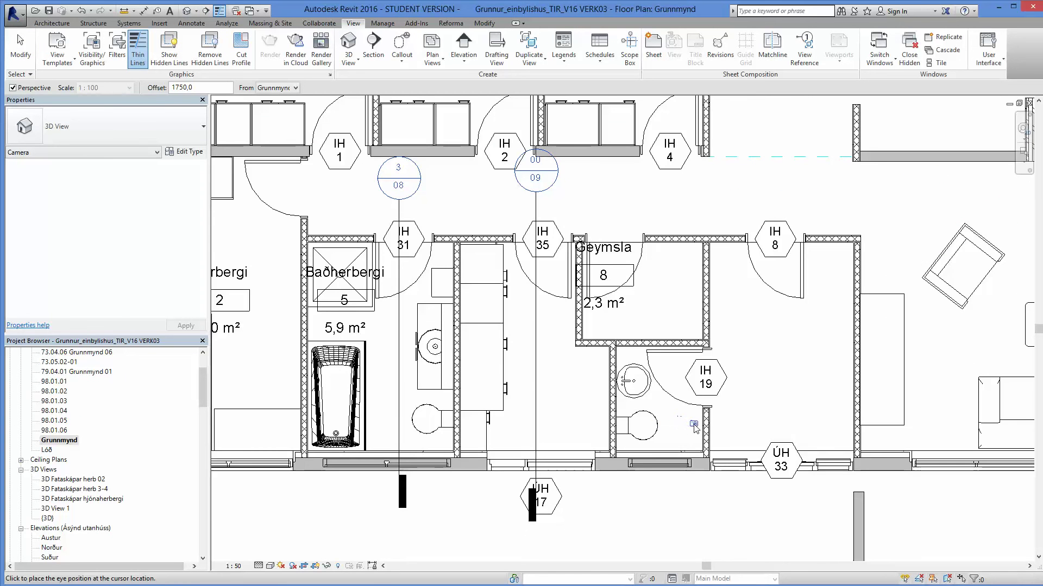
left_click(695, 285)
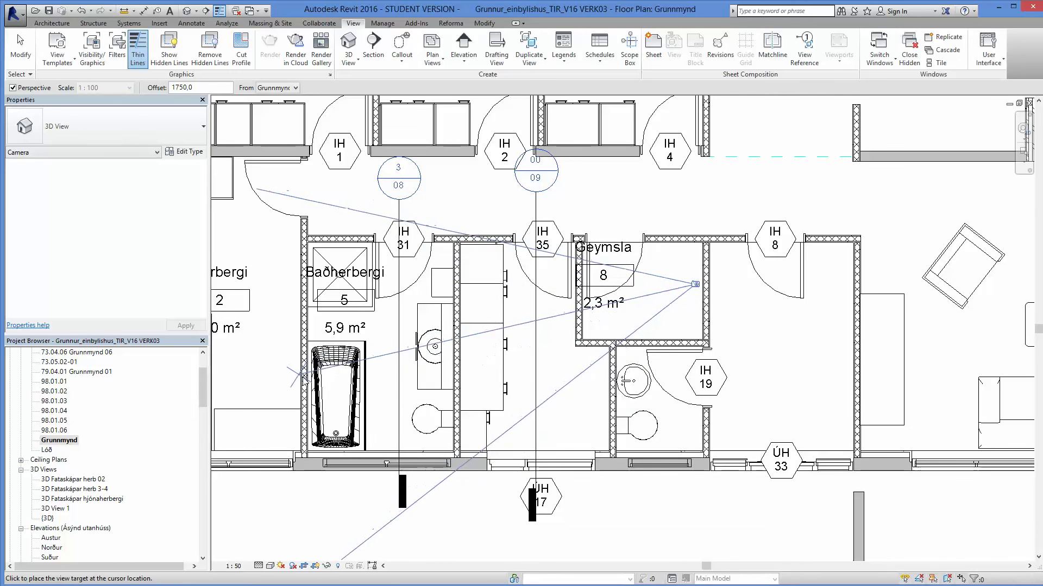
left_click(399, 483)
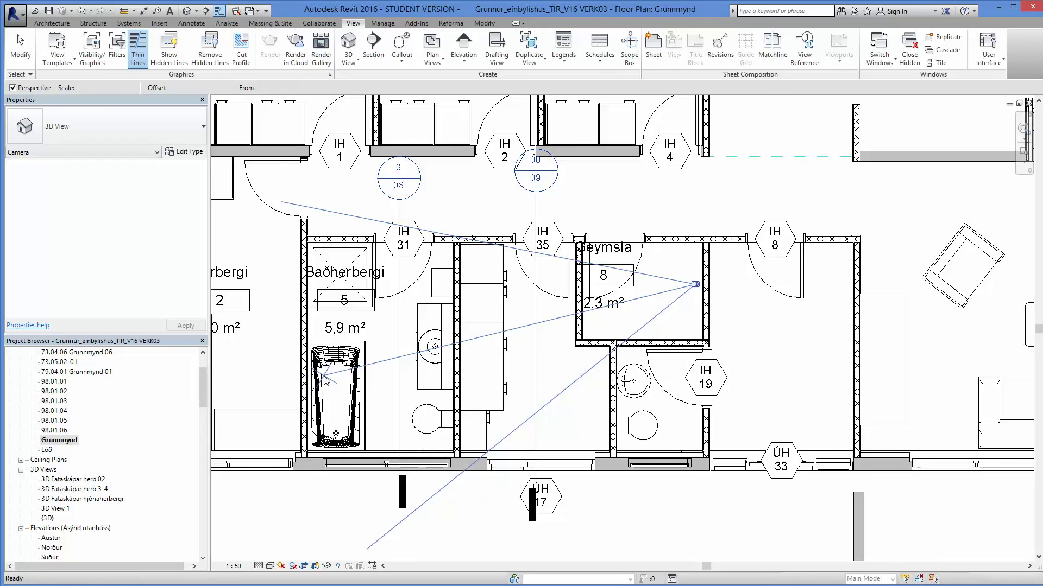
Step: Enlarge the new camera view's crop region on all four sides
scroll(597, 391, "down", 5)
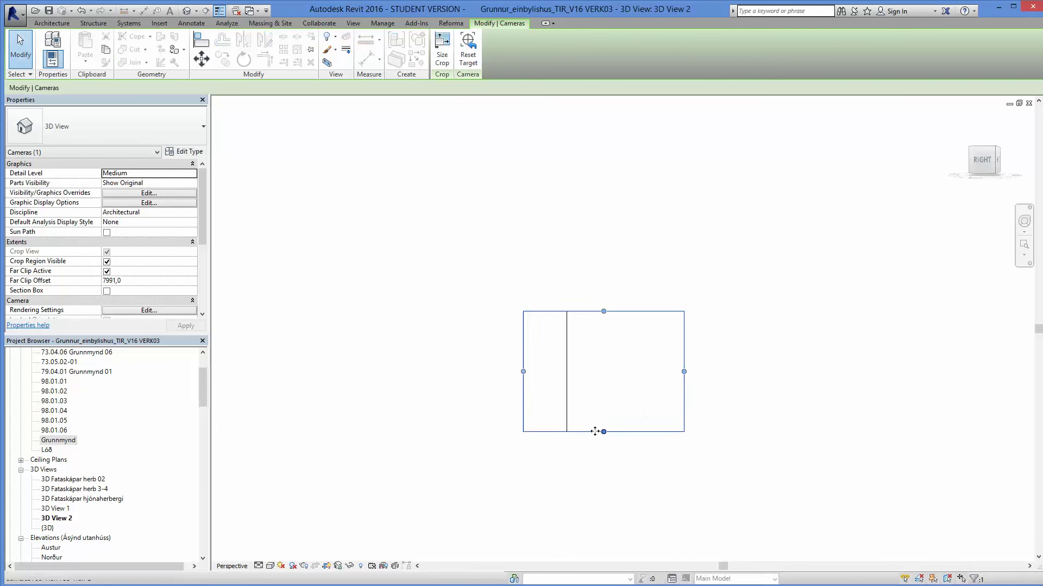
left_click_drag(603, 433, 604, 442)
left_click_drag(684, 375, 748, 377)
left_click_drag(521, 376, 466, 377)
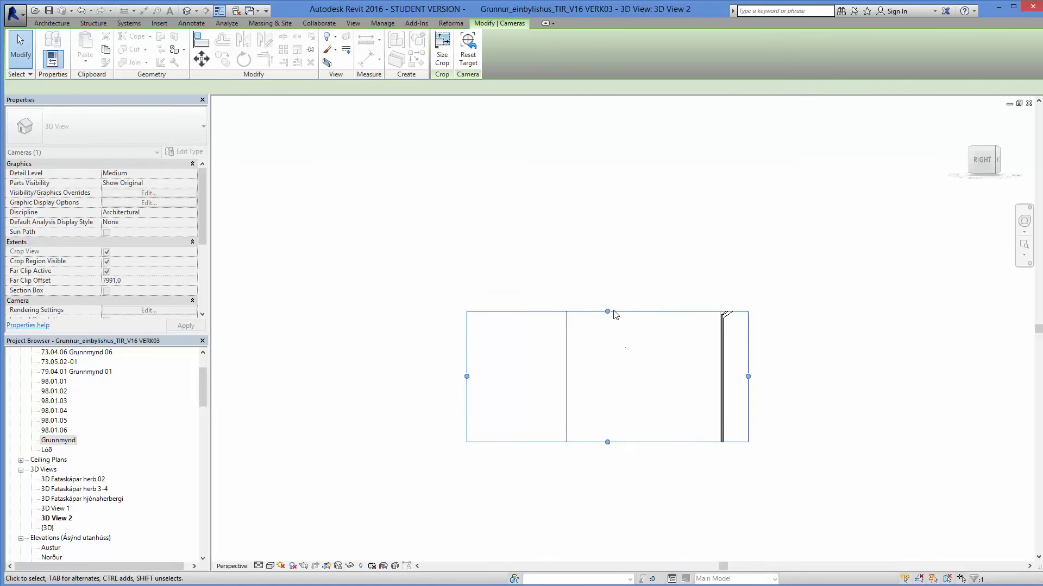
left_click_drag(606, 311, 606, 268)
Step: Hide the two walls that block the washing machine and tall cabinets in the camera view
left_click(569, 347)
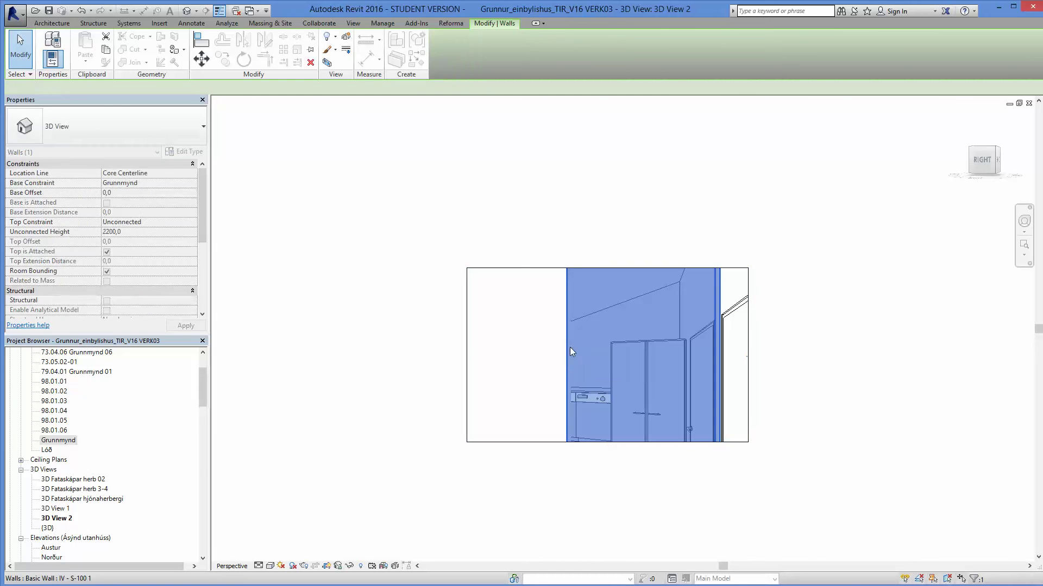
right_click(564, 366)
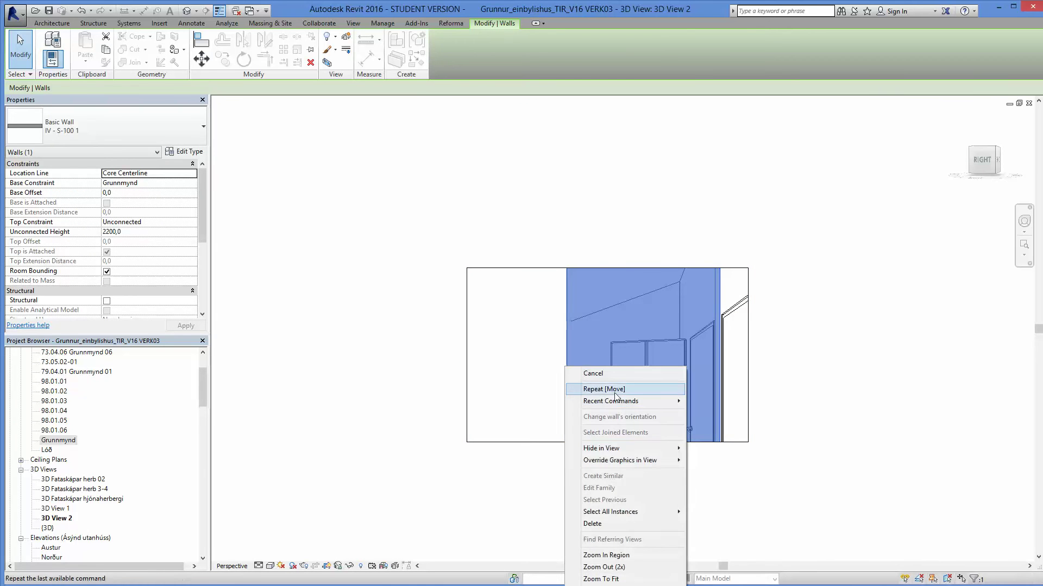
mouse_move(652, 445)
left_click(700, 448)
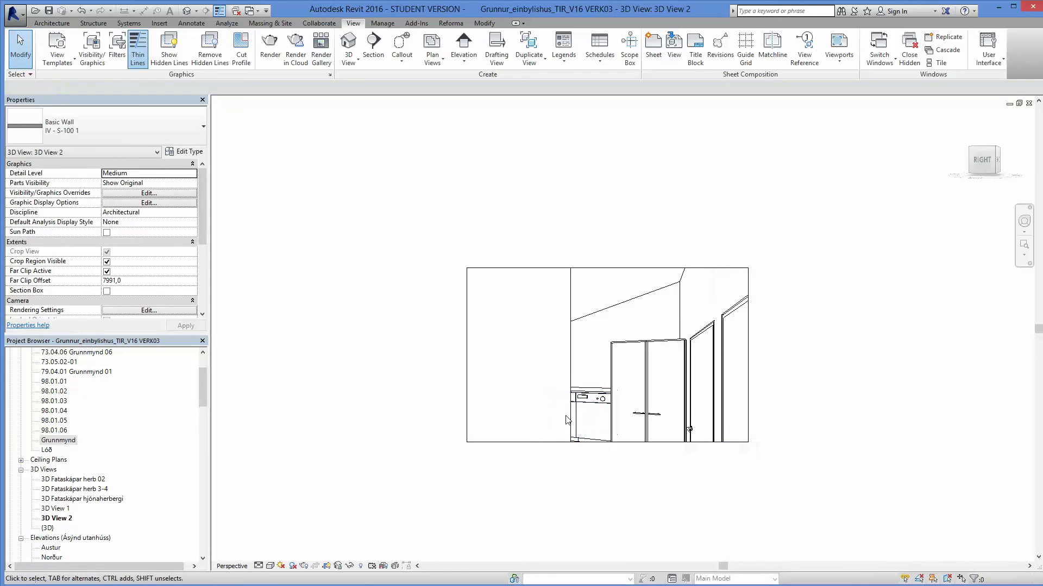
left_click(568, 365)
right_click(568, 365)
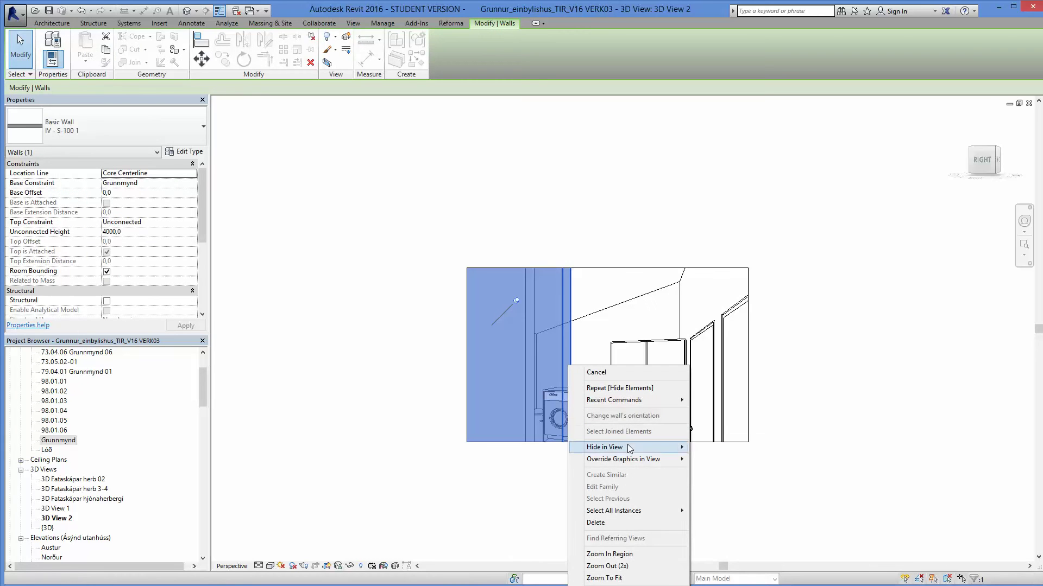
mouse_move(668, 447)
left_click(711, 447)
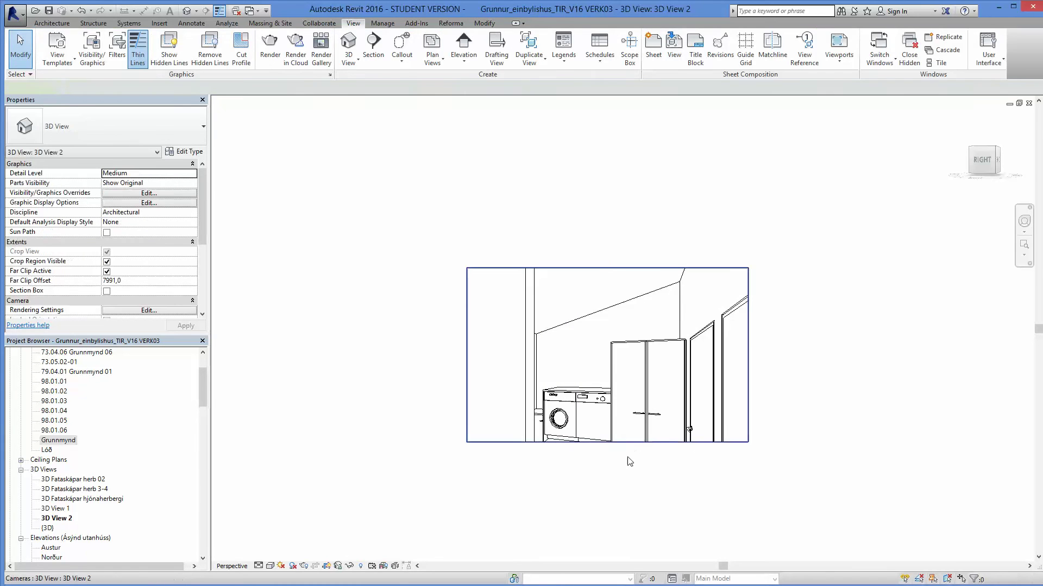
Step: Extend the camera view's crop region down below the cabinet plinths and hide the remaining wall in front of the low cabinet
left_click(633, 442)
left_click_drag(607, 442, 607, 491)
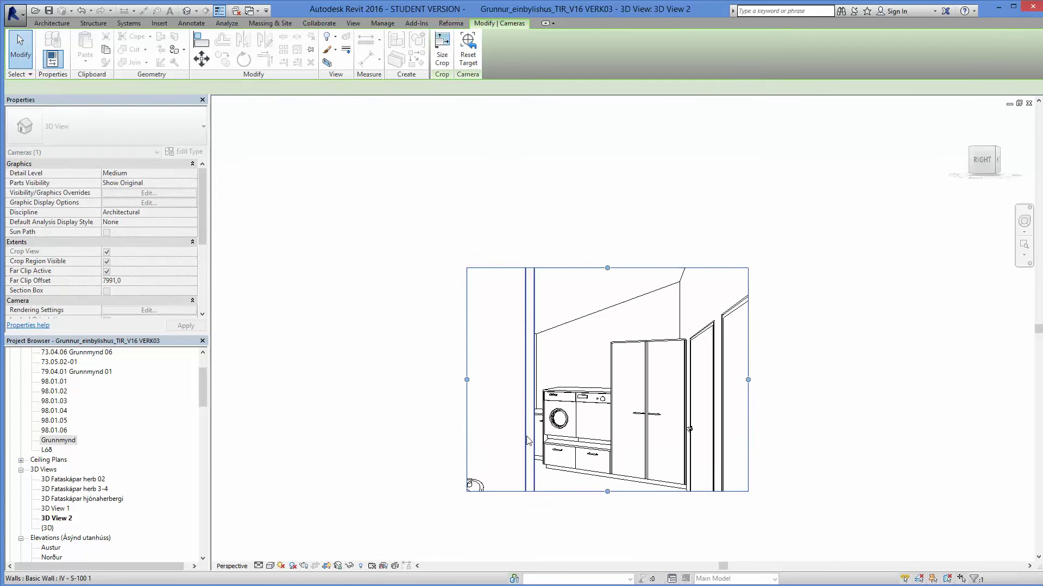
left_click(525, 438)
right_click(525, 437)
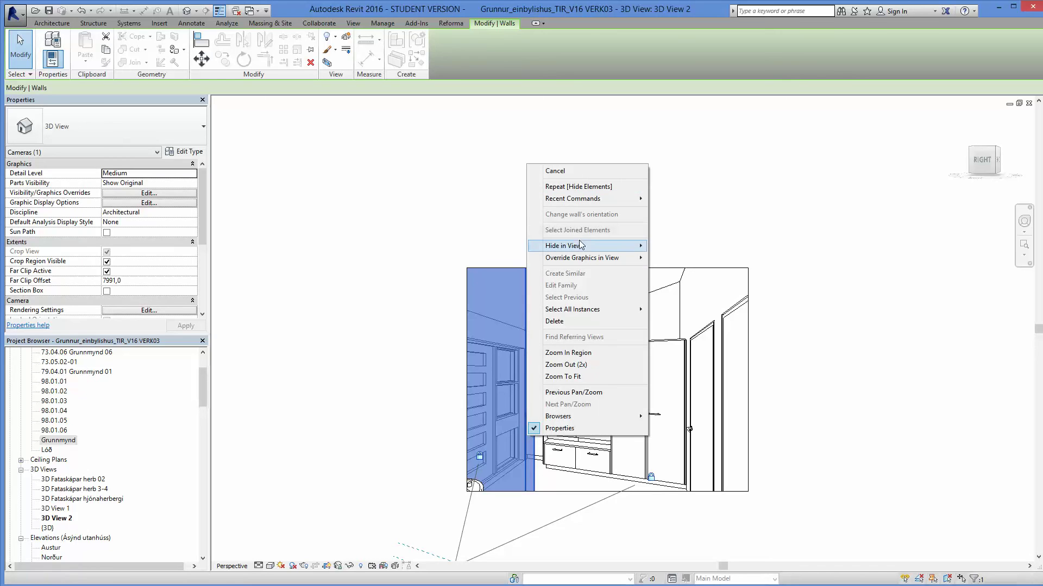
mouse_move(582, 246)
left_click(662, 247)
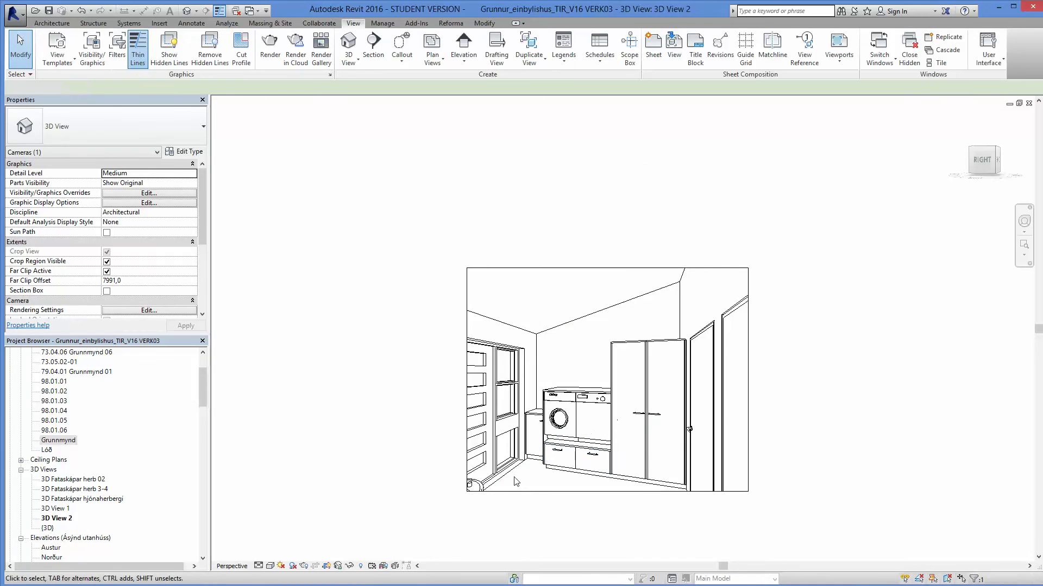
Step: Hide the plumbing fixture at the lower corner of the camera view
left_click(477, 487)
right_click(476, 487)
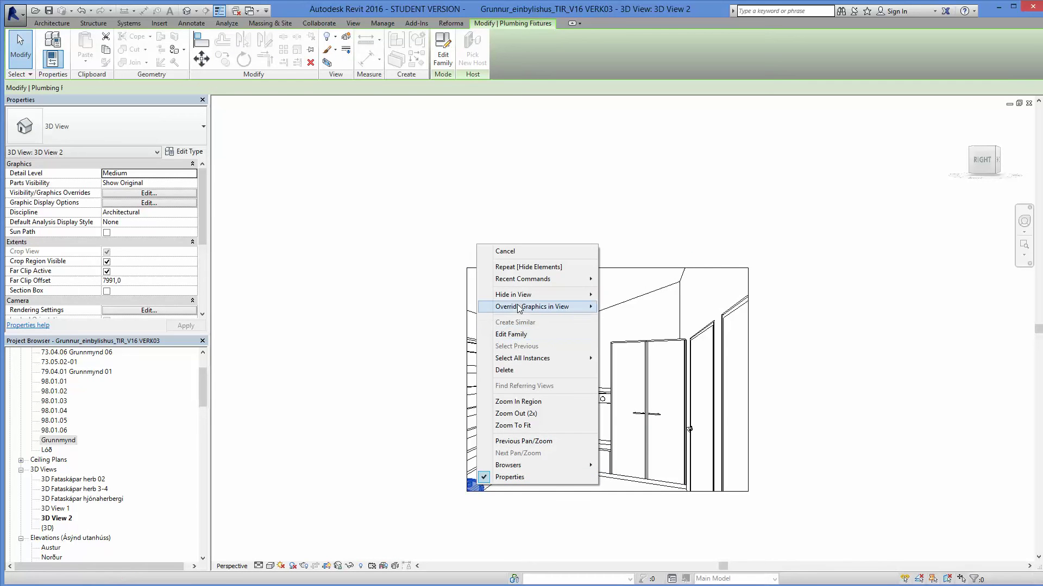
mouse_move(521, 296)
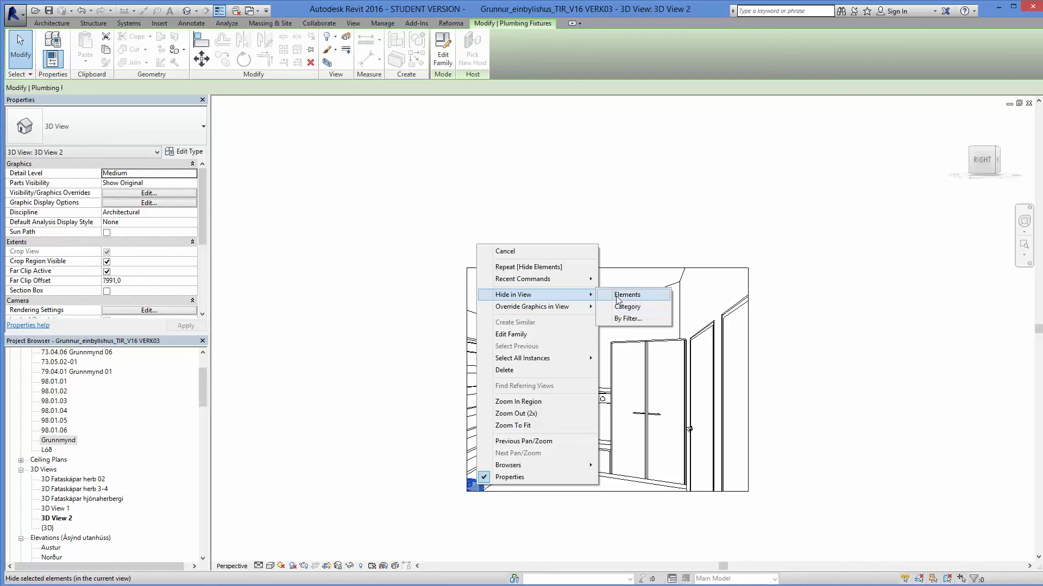
left_click(624, 294)
Step: Orbit the camera view around the dryer to frame the whole laundry cabinet run like the reference perspective
middle_click_drag(626, 434, 605, 398, "shift")
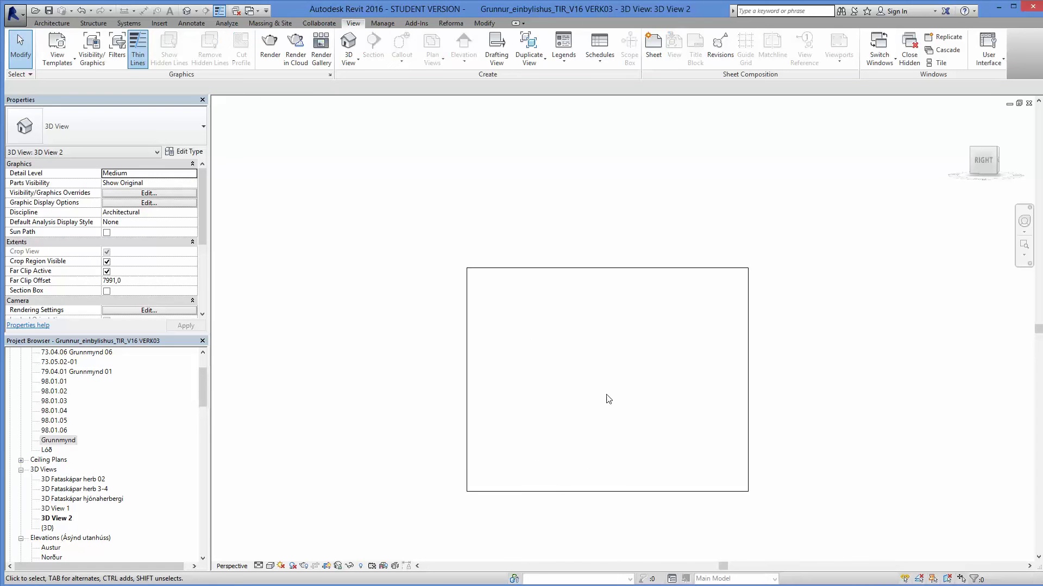
left_click(606, 401)
middle_click_drag(596, 402, 667, 433, "shift")
scroll(673, 426, "up", 5)
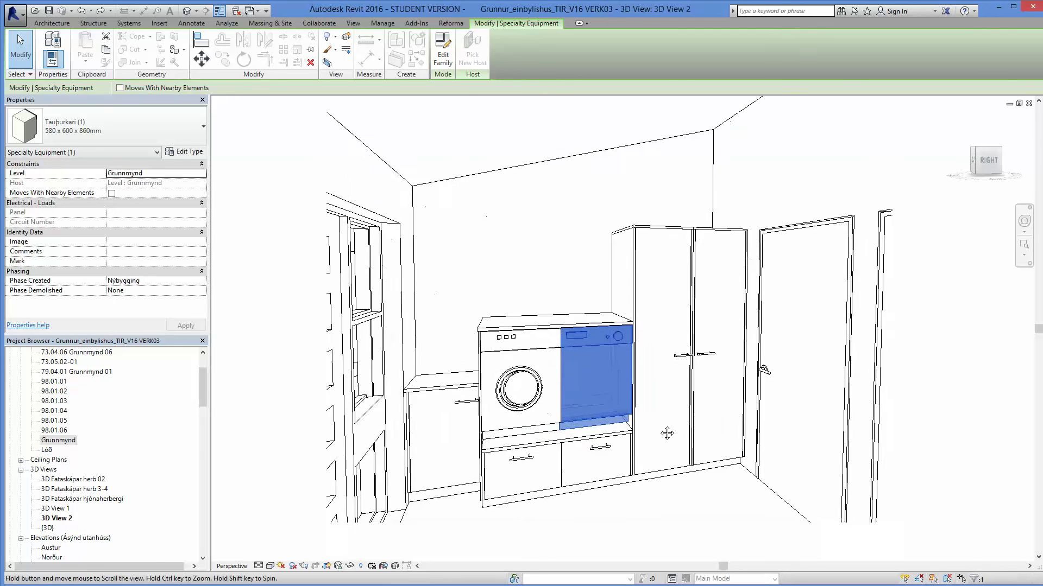
key("Escape")
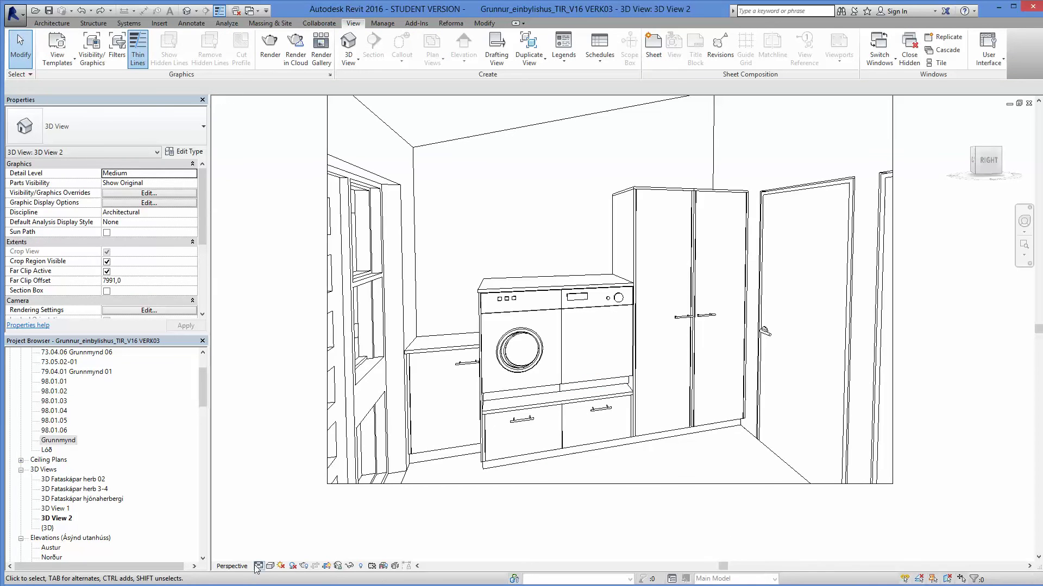
left_click(271, 566)
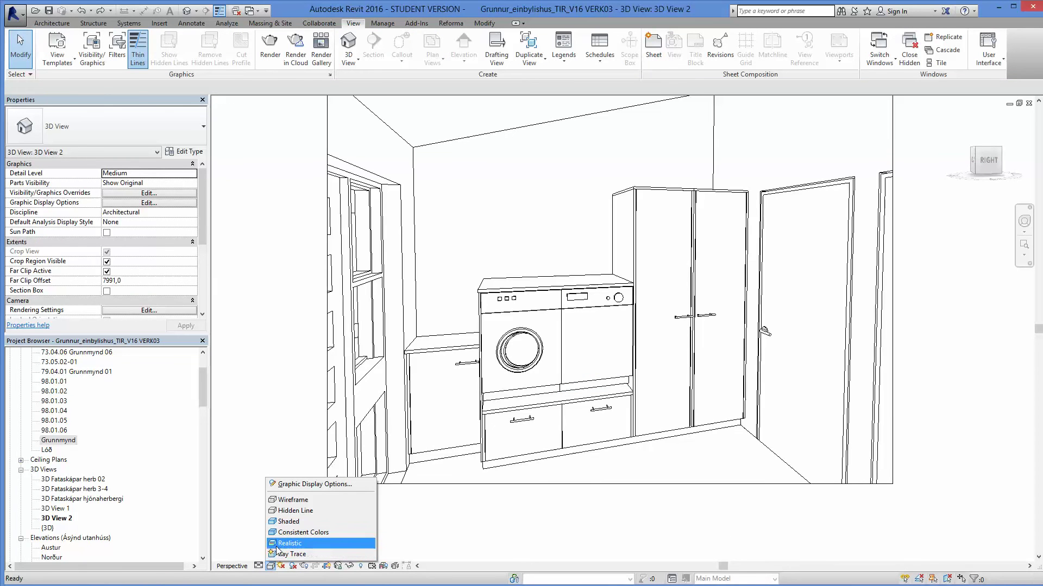
left_click(278, 555)
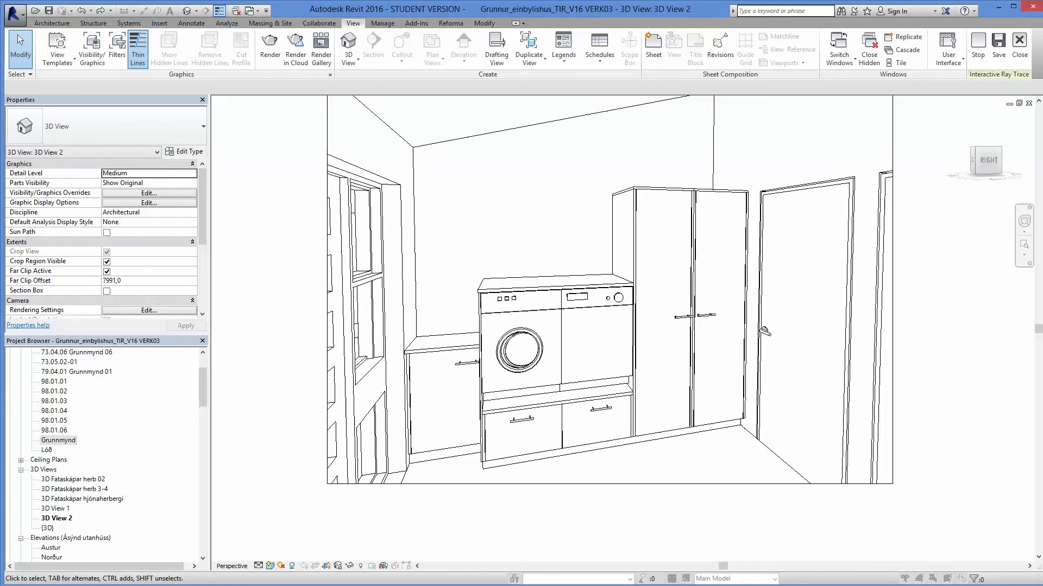
key("Escape")
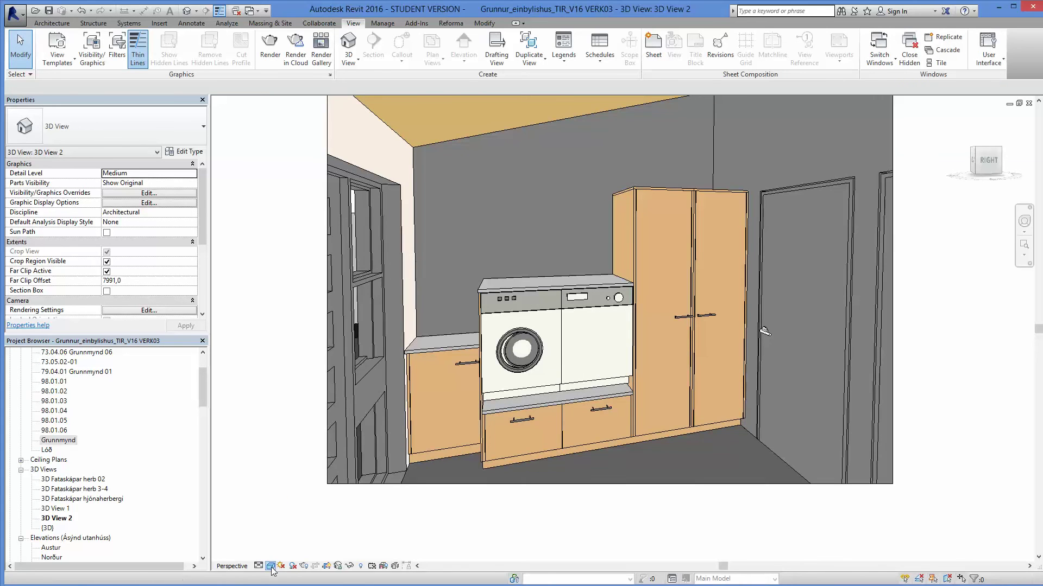
Step: Set the camera view's visual style to Consistent Colors
left_click(270, 566)
left_click(284, 533)
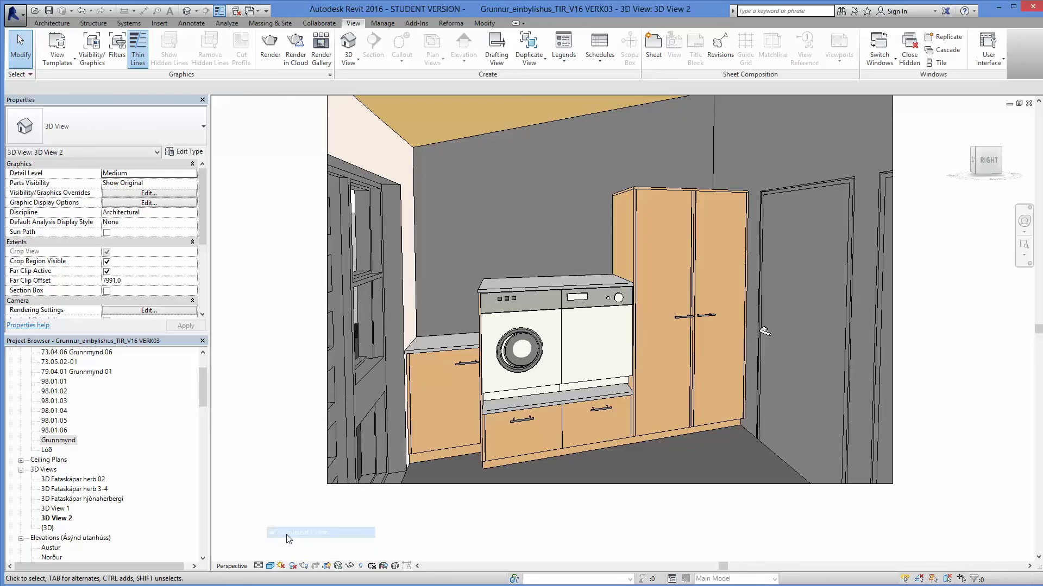
Step: Paint the wall behind the cabinets and the adjoining wall with the doors using the Laminate - Linen, Matte material
left_click(491, 24)
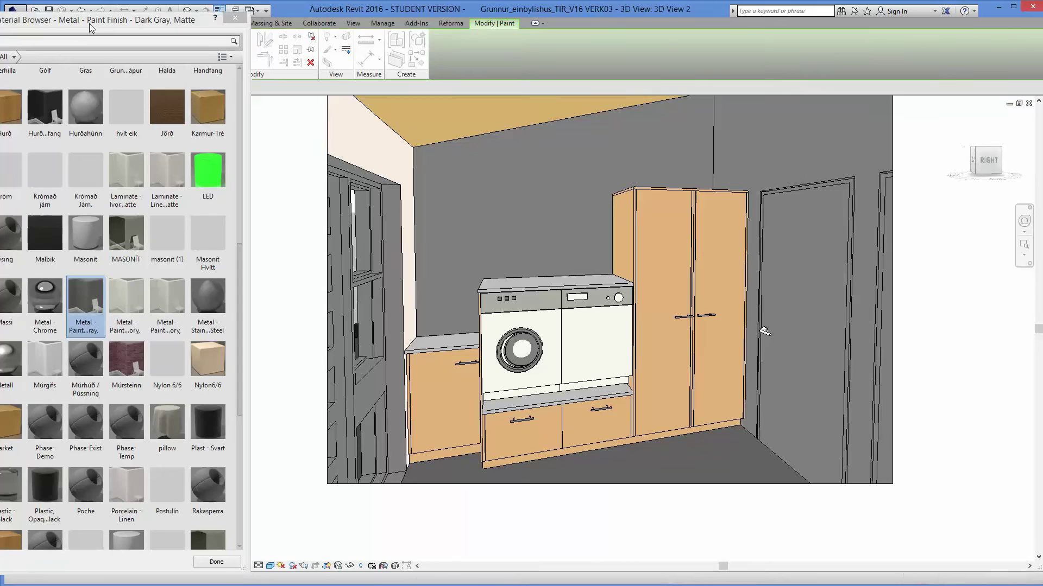
left_click_drag(89, 24, 132, 21)
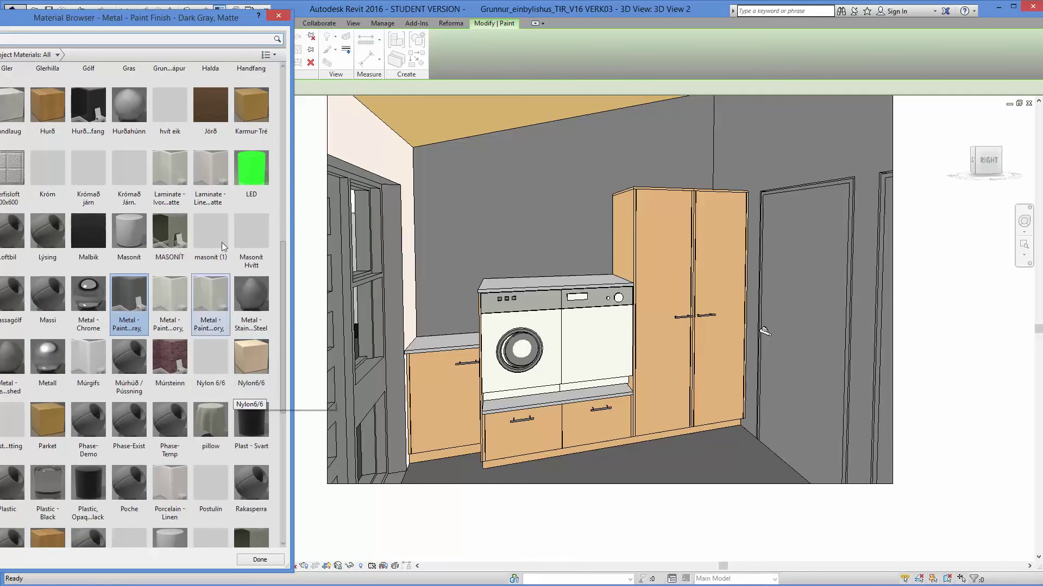
left_click(218, 184)
left_click(536, 198)
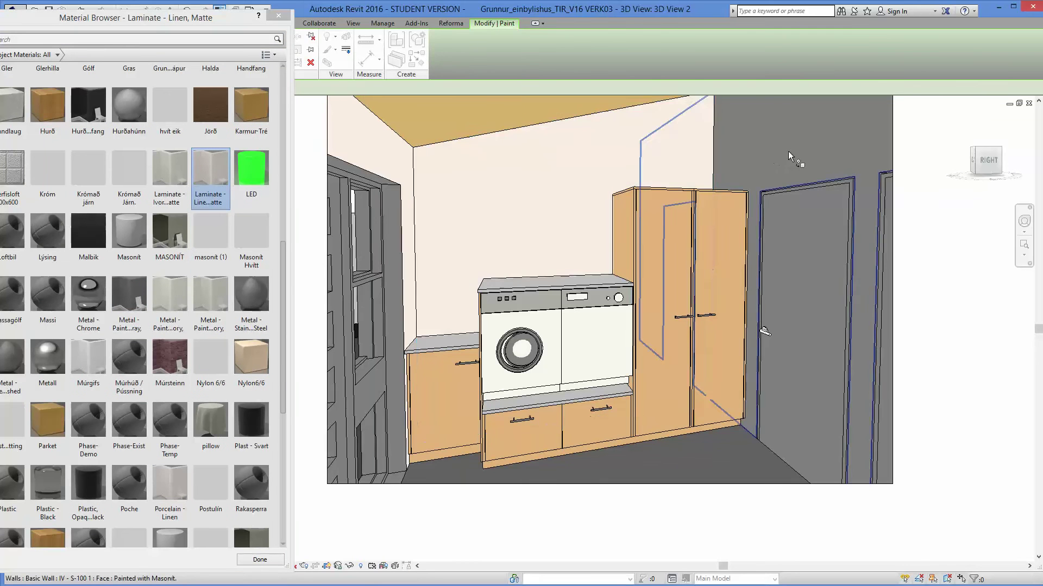
left_click(796, 158)
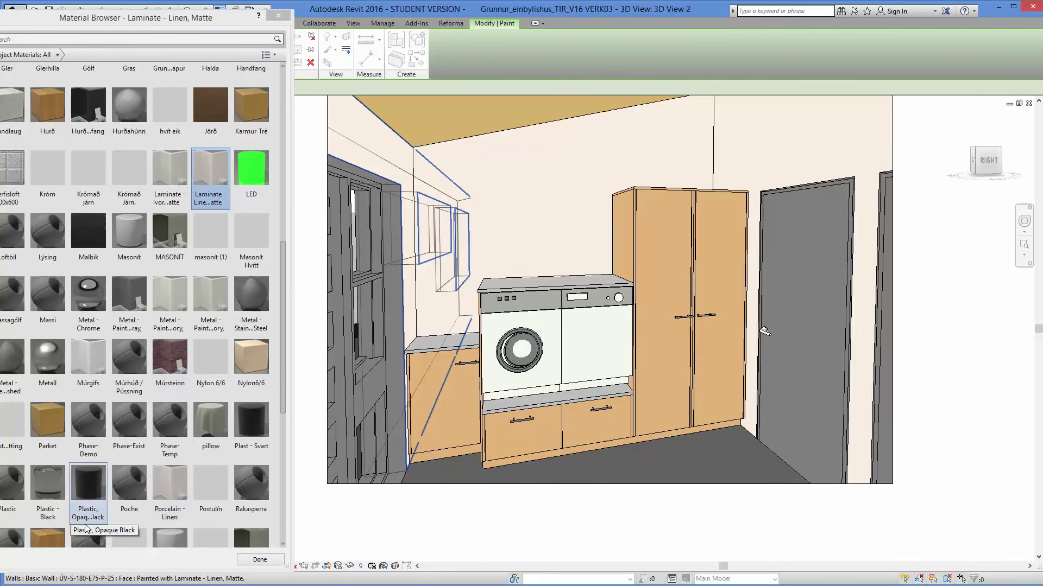
Step: Try the Parket material on the laundry room floor and repaint the floor with Plastic, Opaque Black
left_click(51, 439)
left_click(659, 478)
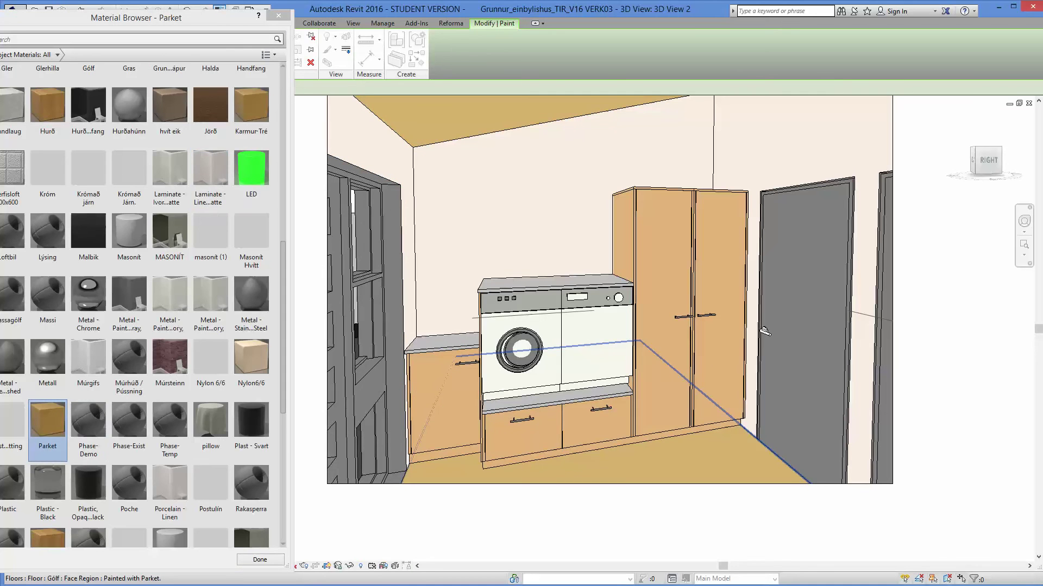
scroll(168, 515, "down", 1)
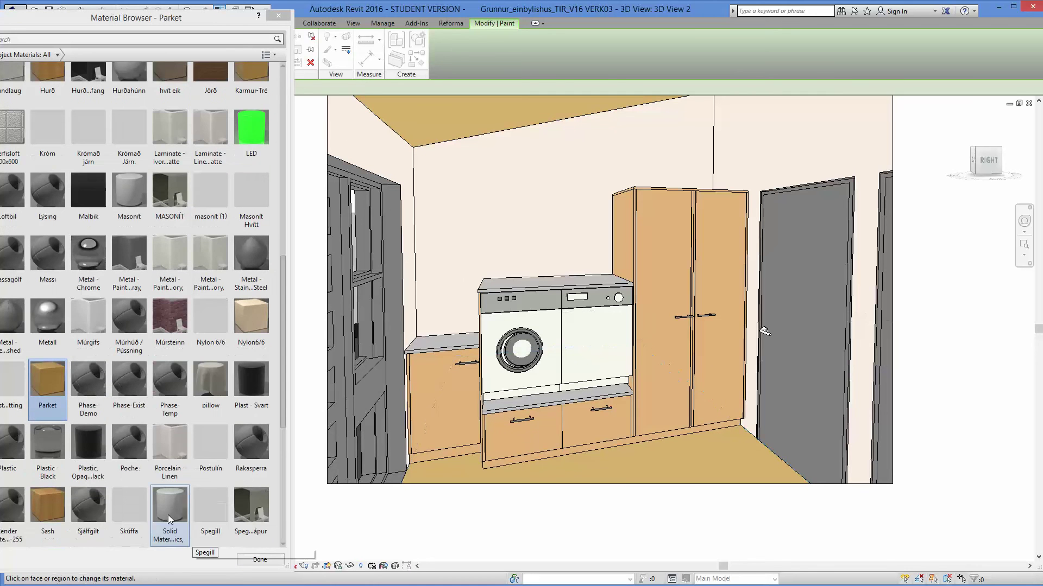
left_click(96, 450)
left_click(663, 455)
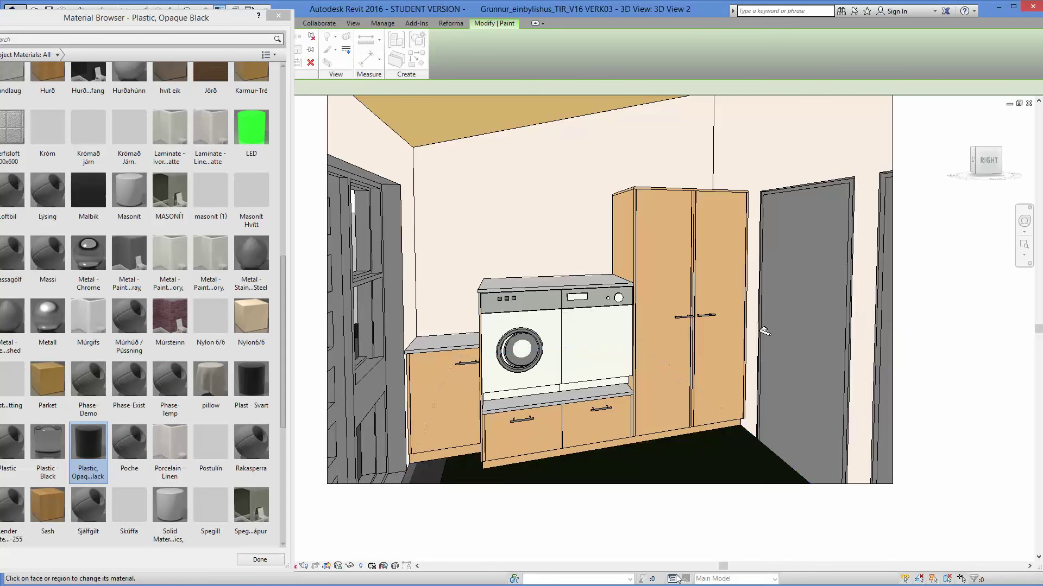